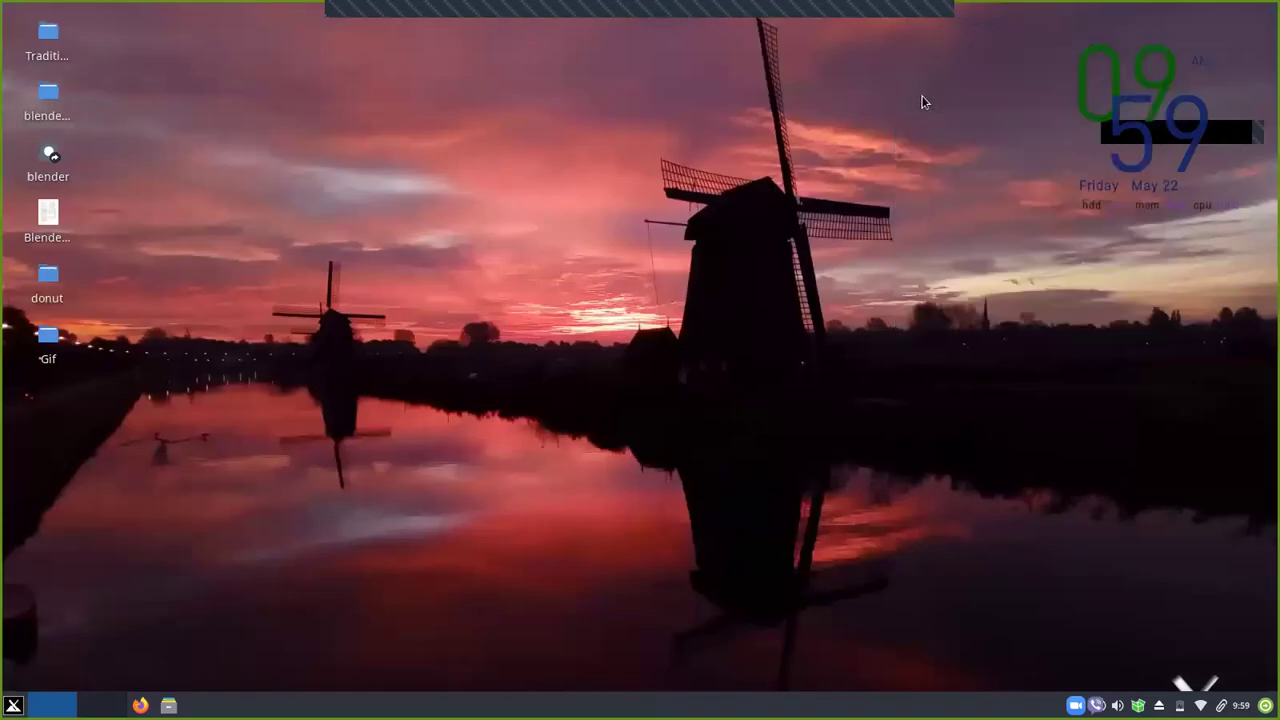
Launch GIMP 2.10 by searching 'gimp' in the Whisker Menu, then minimize its window
mouse_move(568, 9)
left_click(14, 706)
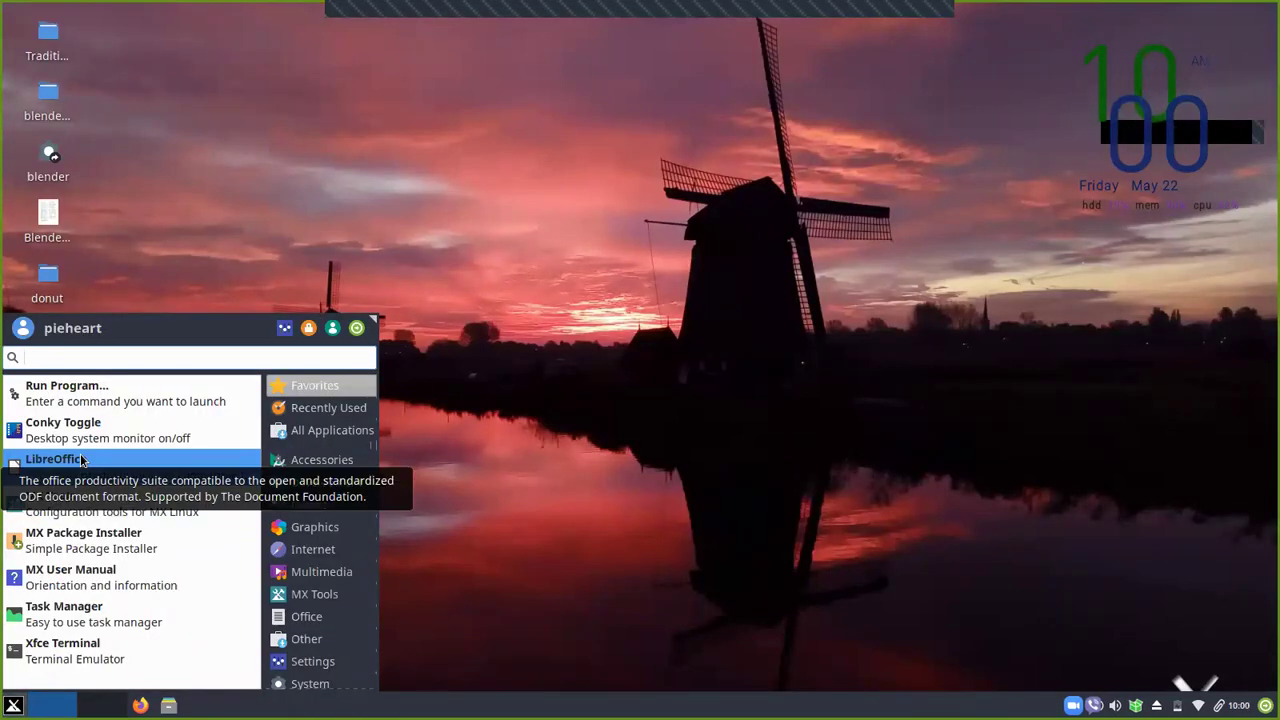
left_click(146, 178)
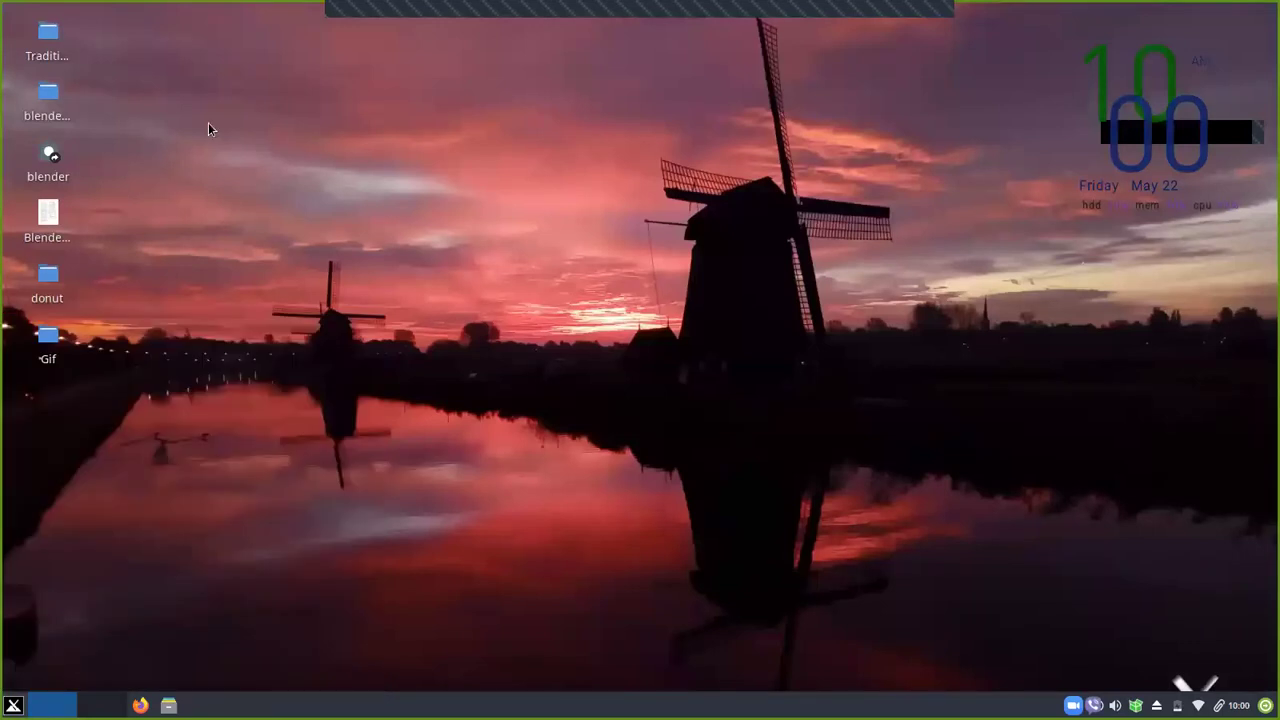
left_click_drag(33, 181, 212, 166)
left_click(13, 705)
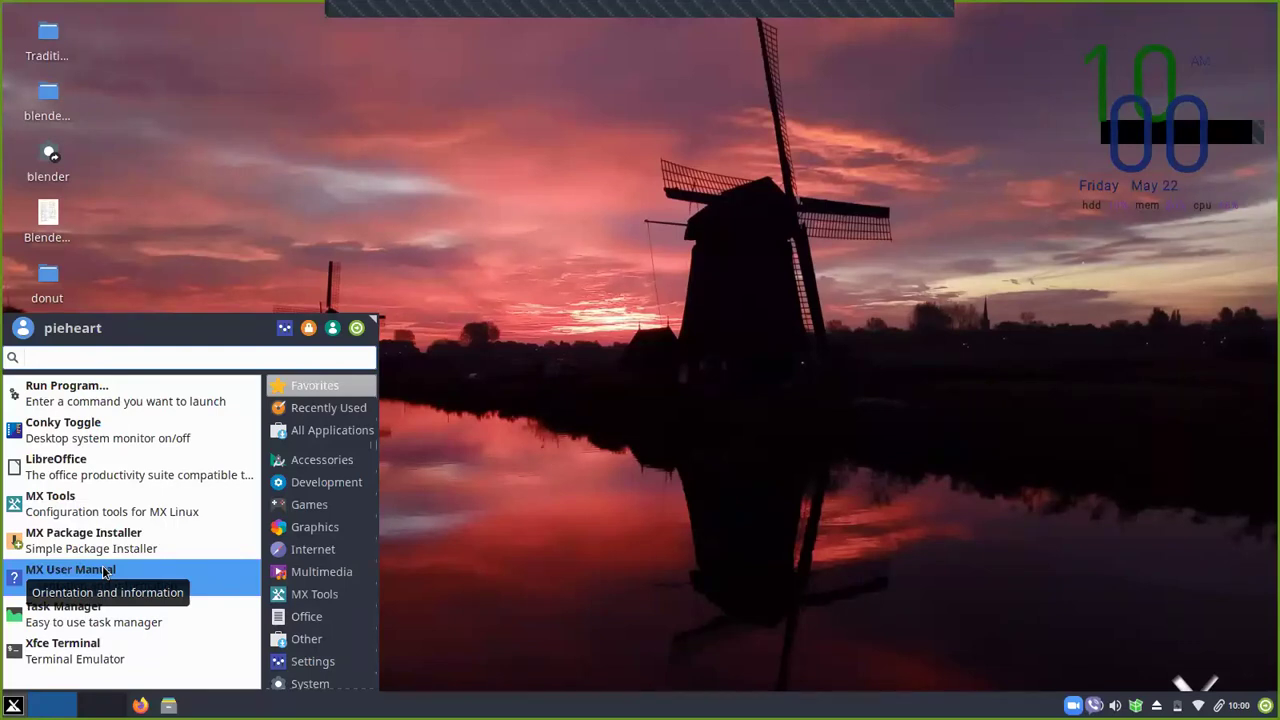
type("gimp")
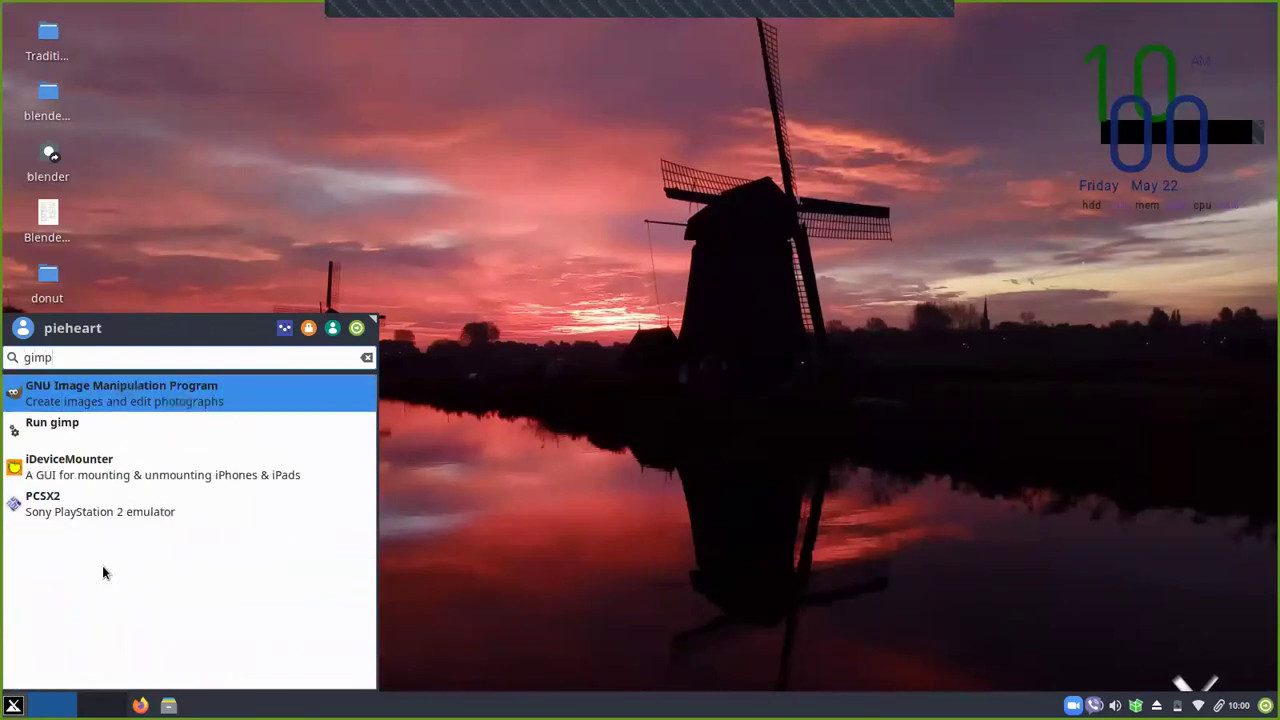
left_click(97, 395)
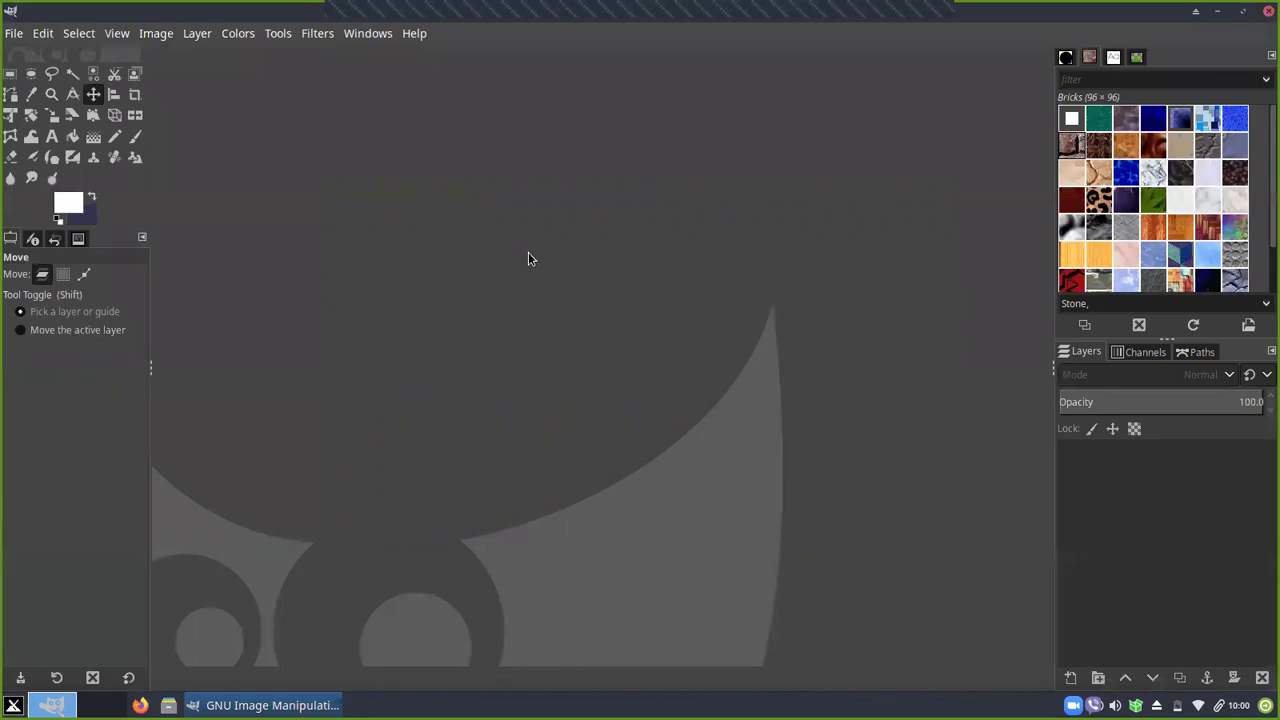
left_click(1218, 12)
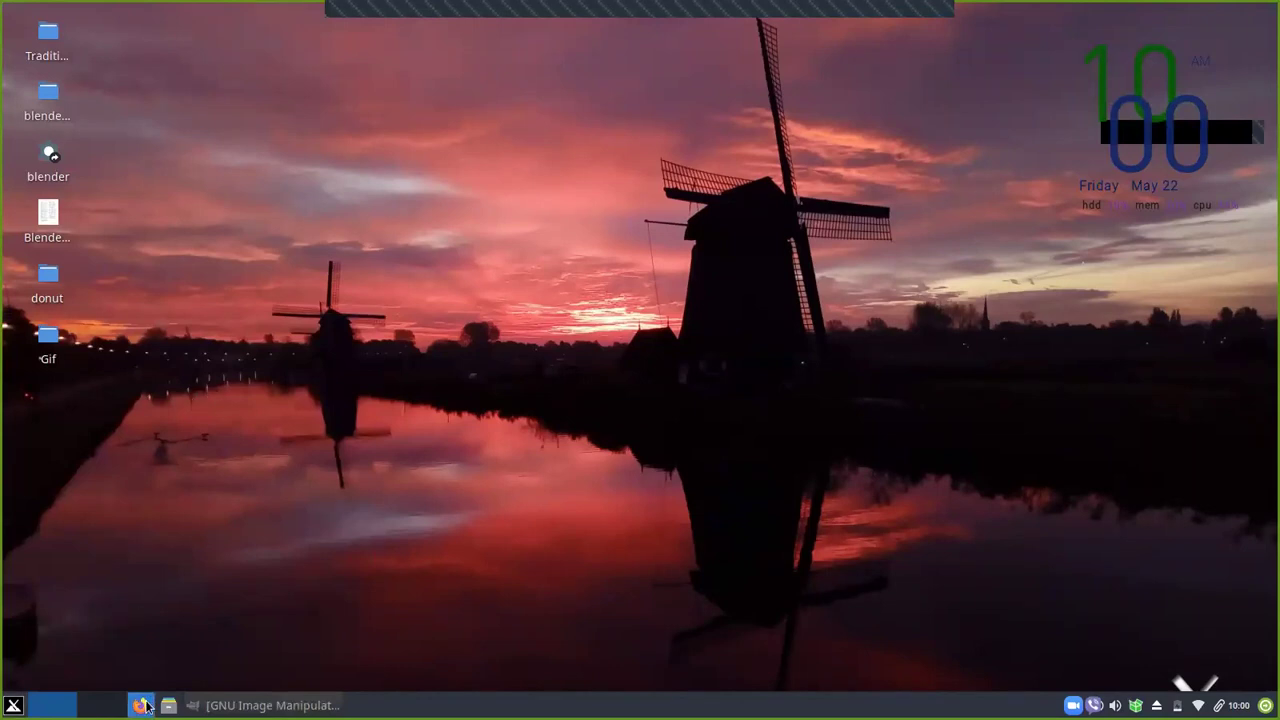
Open the Gif folder in Thunar and pick out the deer image file
double_click(58, 345)
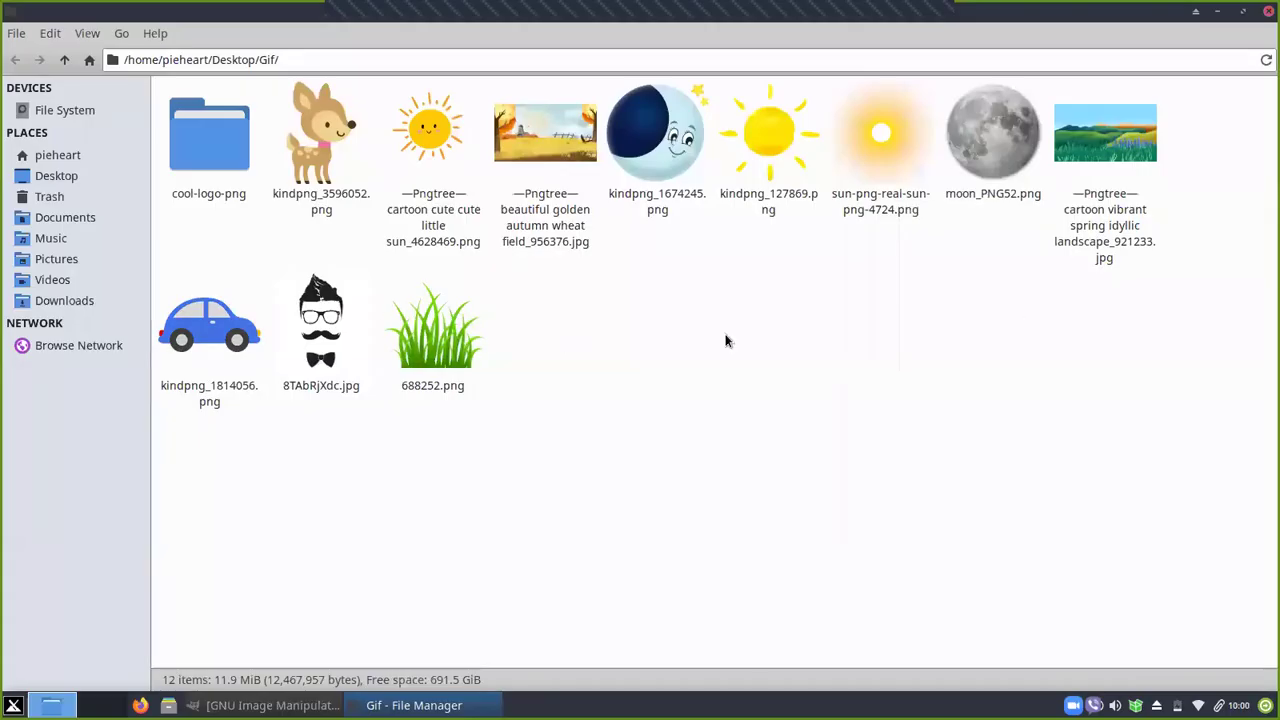
left_click_drag(1175, 575, 167, 95)
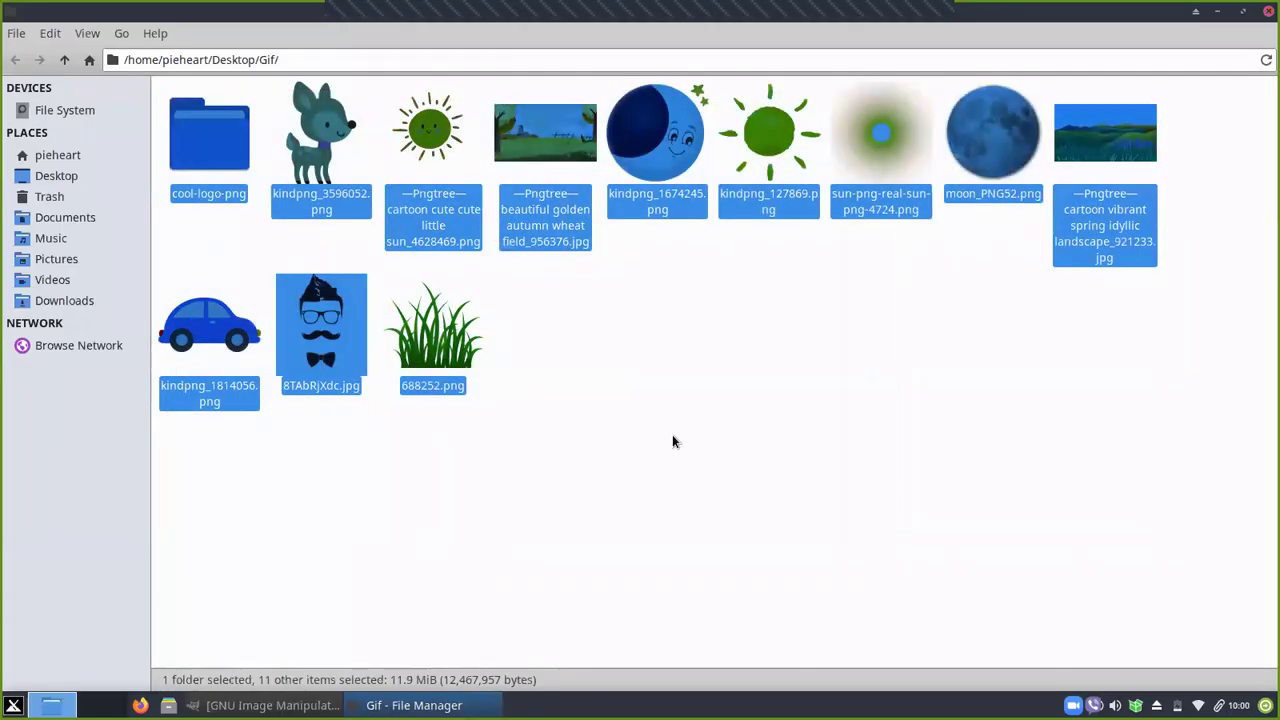
left_click(672, 434)
left_click_drag(1157, 506, 160, 85)
left_click(706, 397)
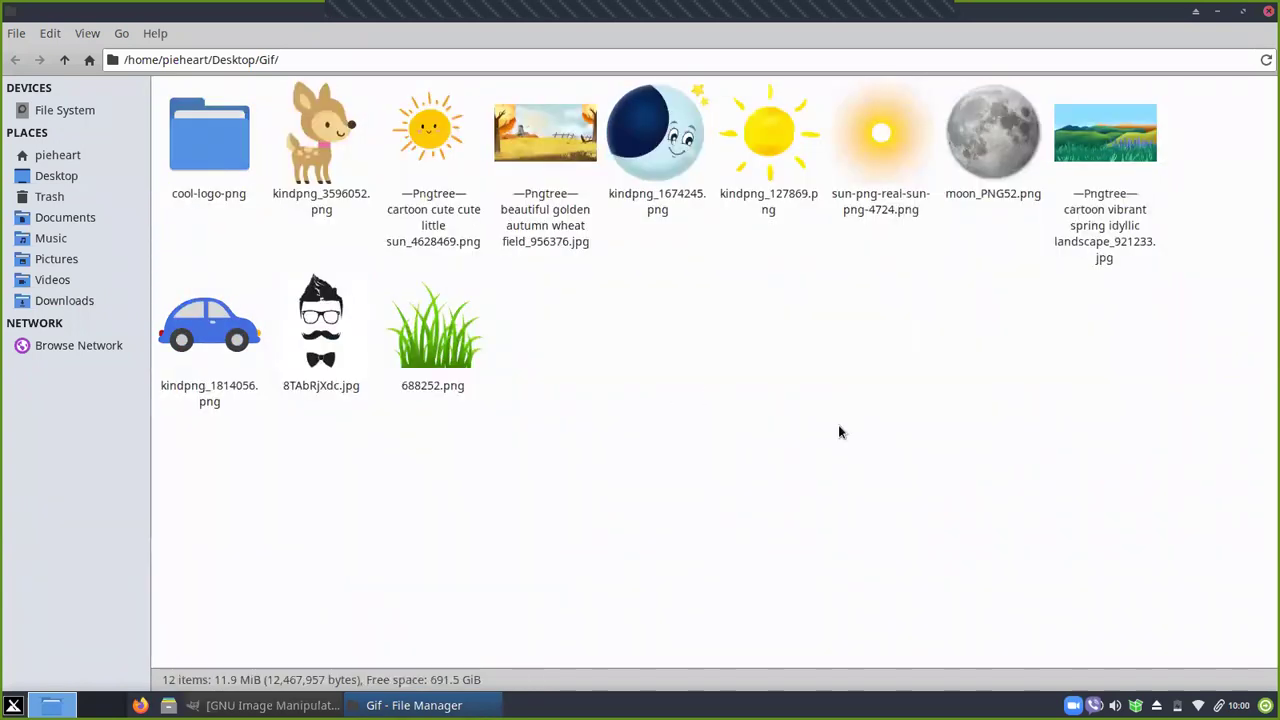
left_click_drag(1190, 545, 280, 85)
left_click(734, 420)
left_click(310, 150)
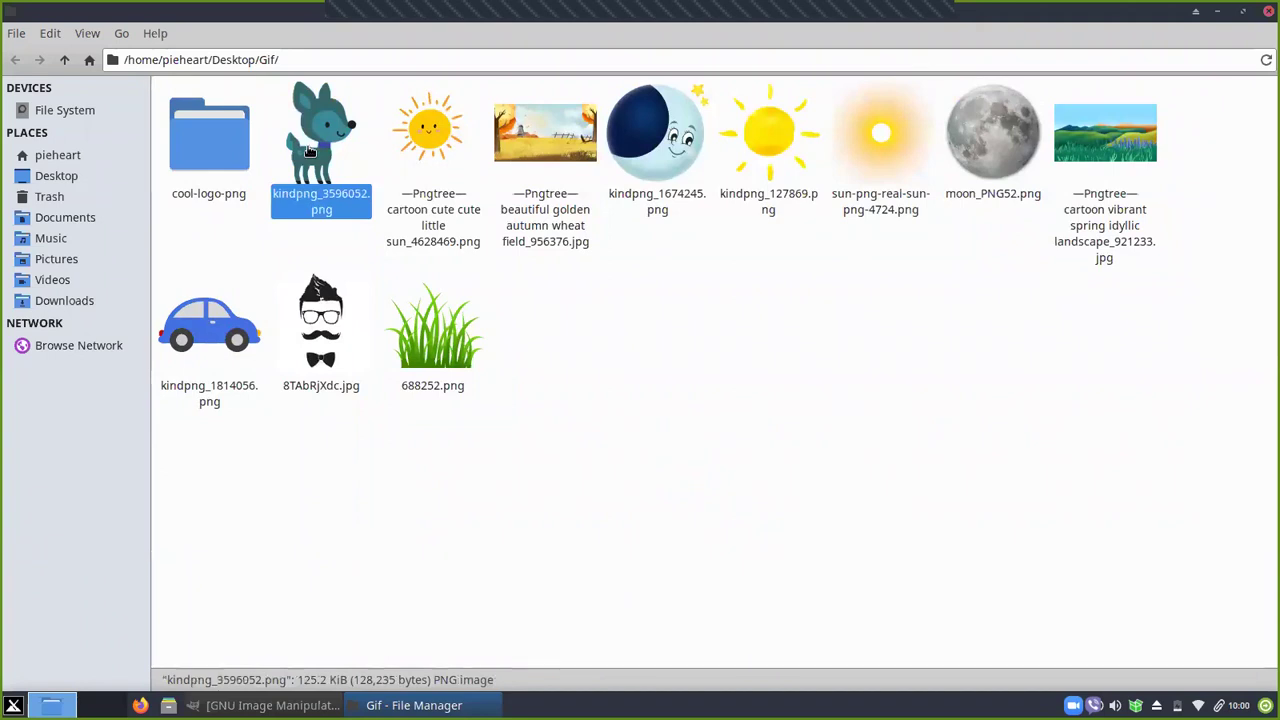
key("End")
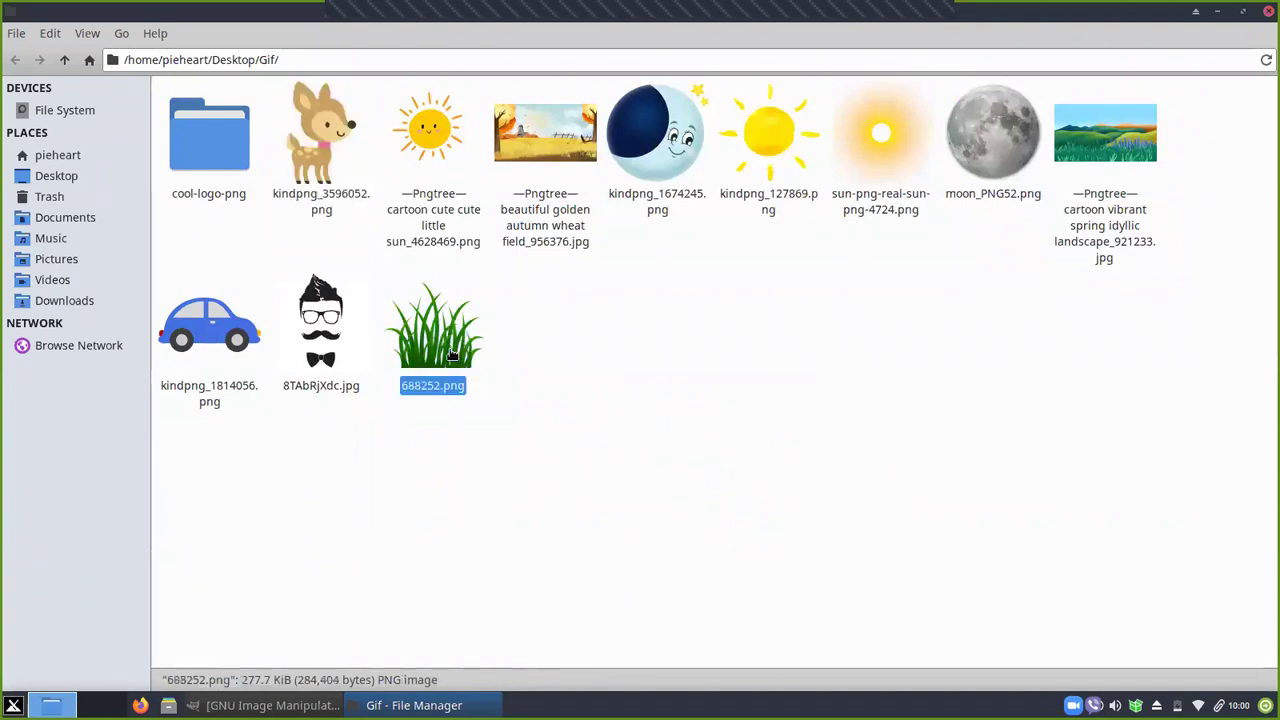
left_click(306, 150)
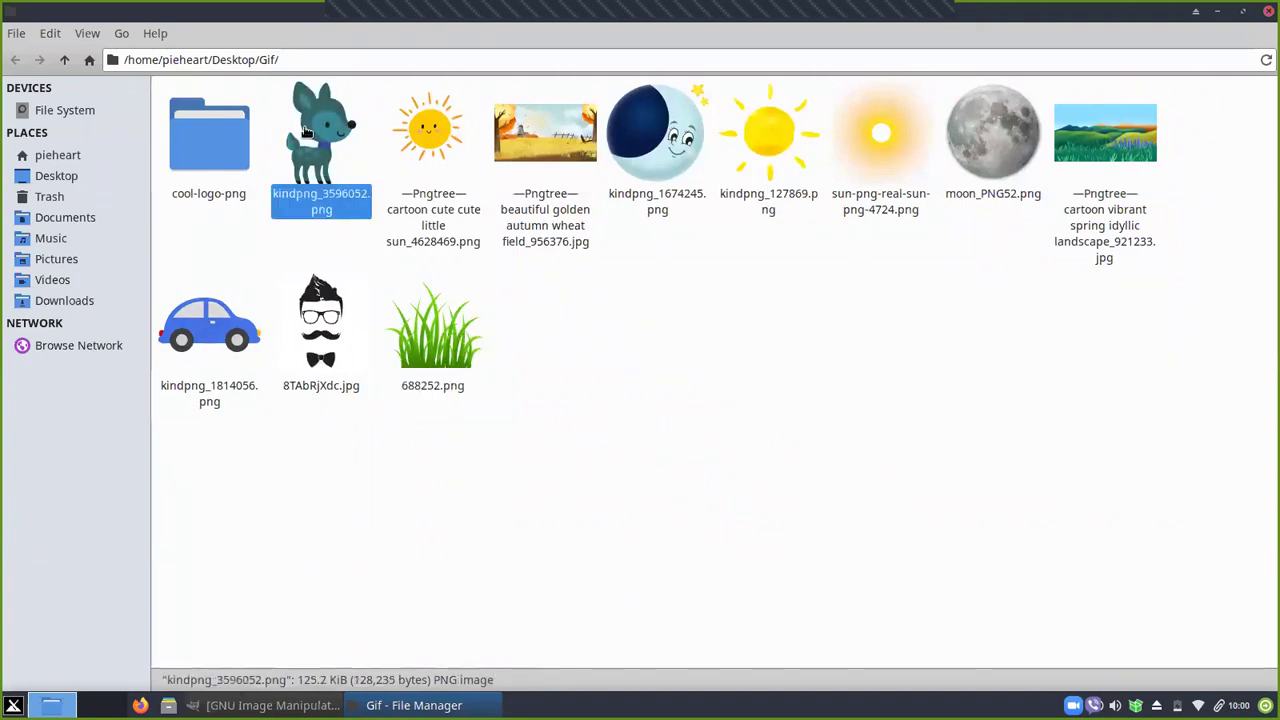
left_click(371, 207)
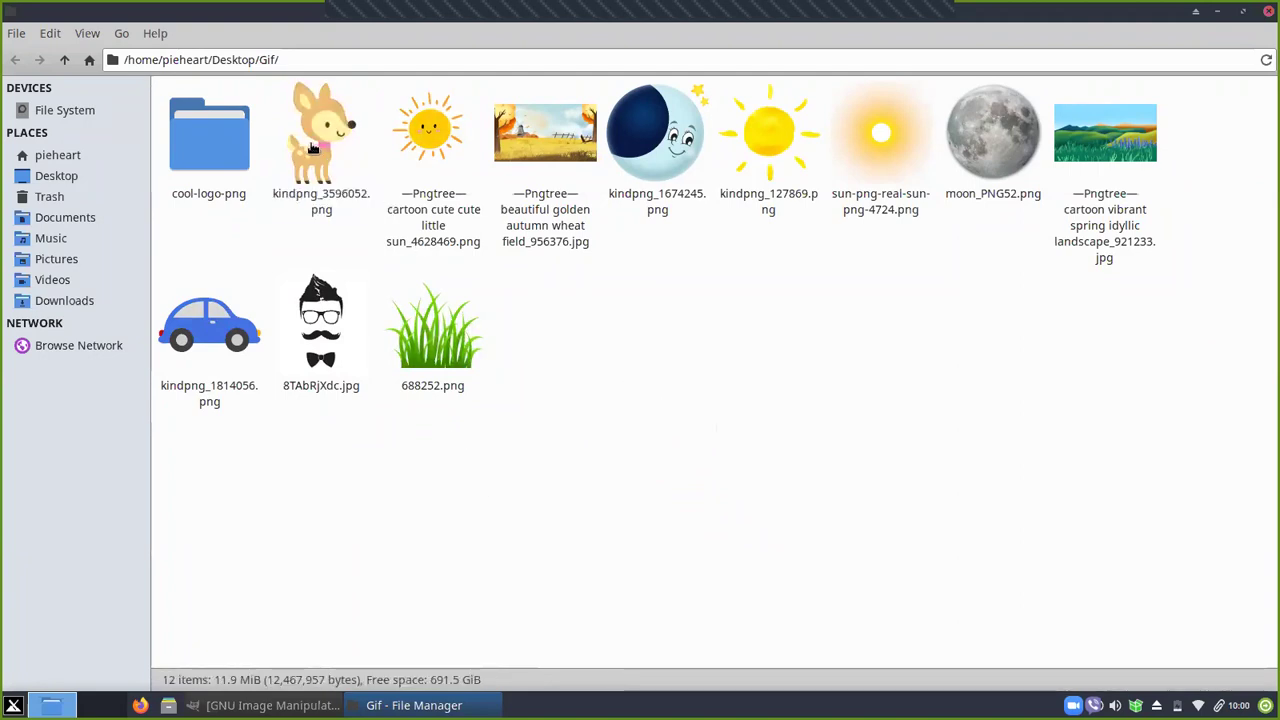
Open the deer image and grass 688252.png in GIMP via Open With
right_click(312, 161)
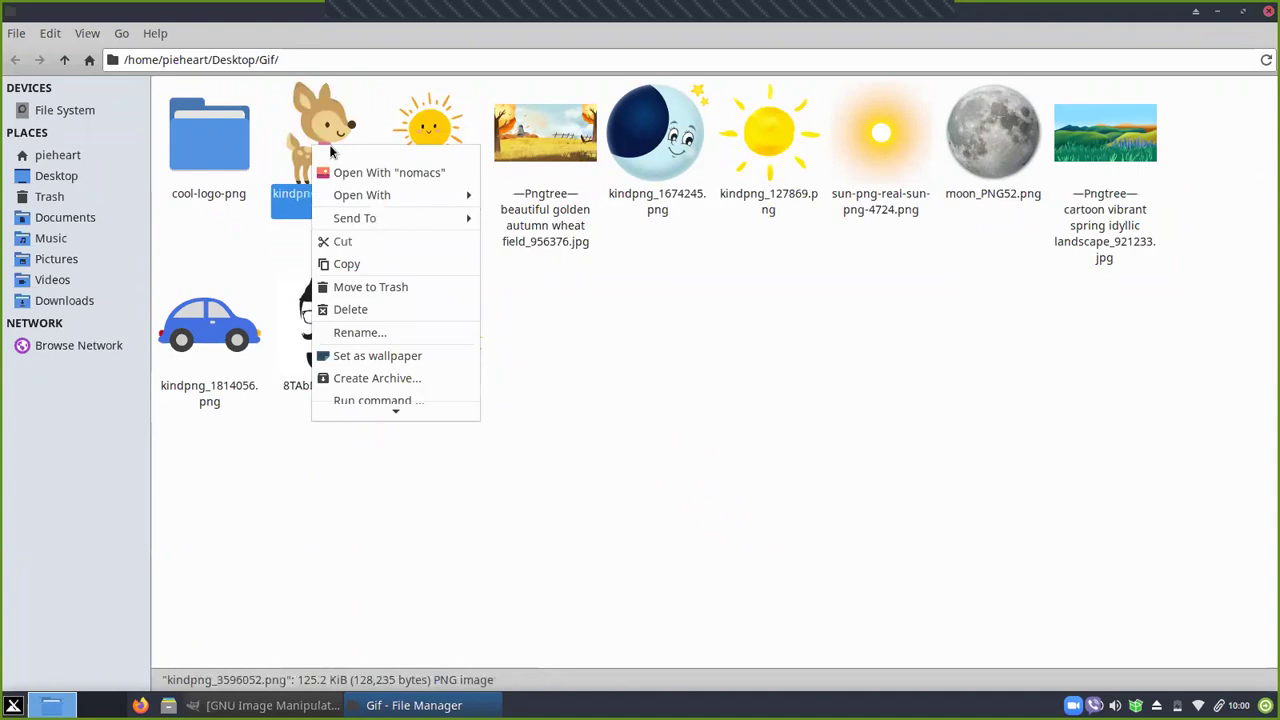
mouse_move(455, 195)
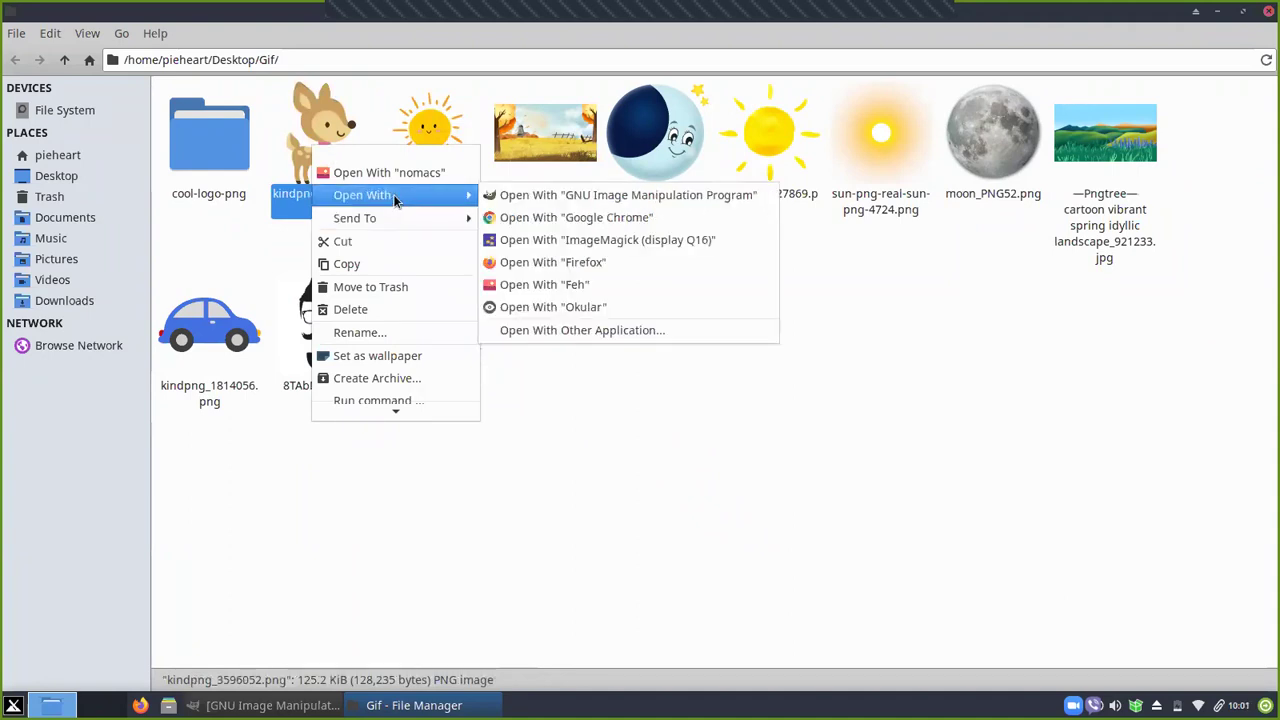
left_click(517, 200)
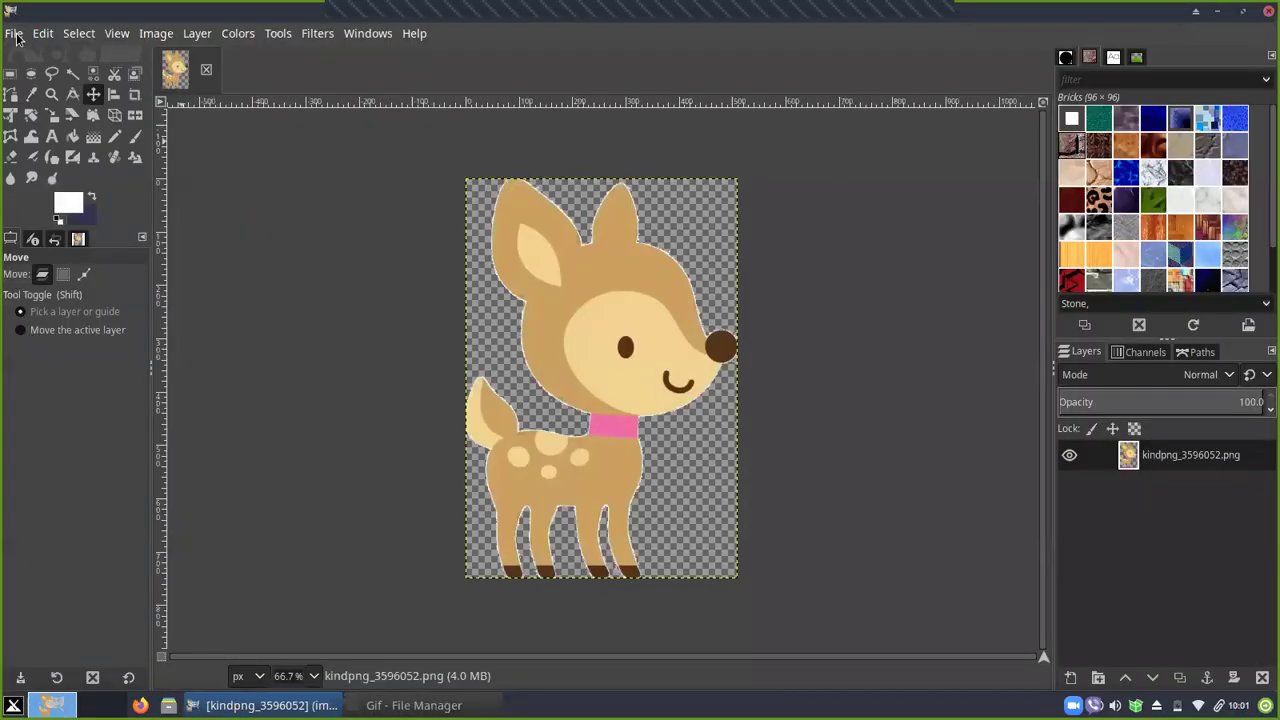
left_click(1217, 12)
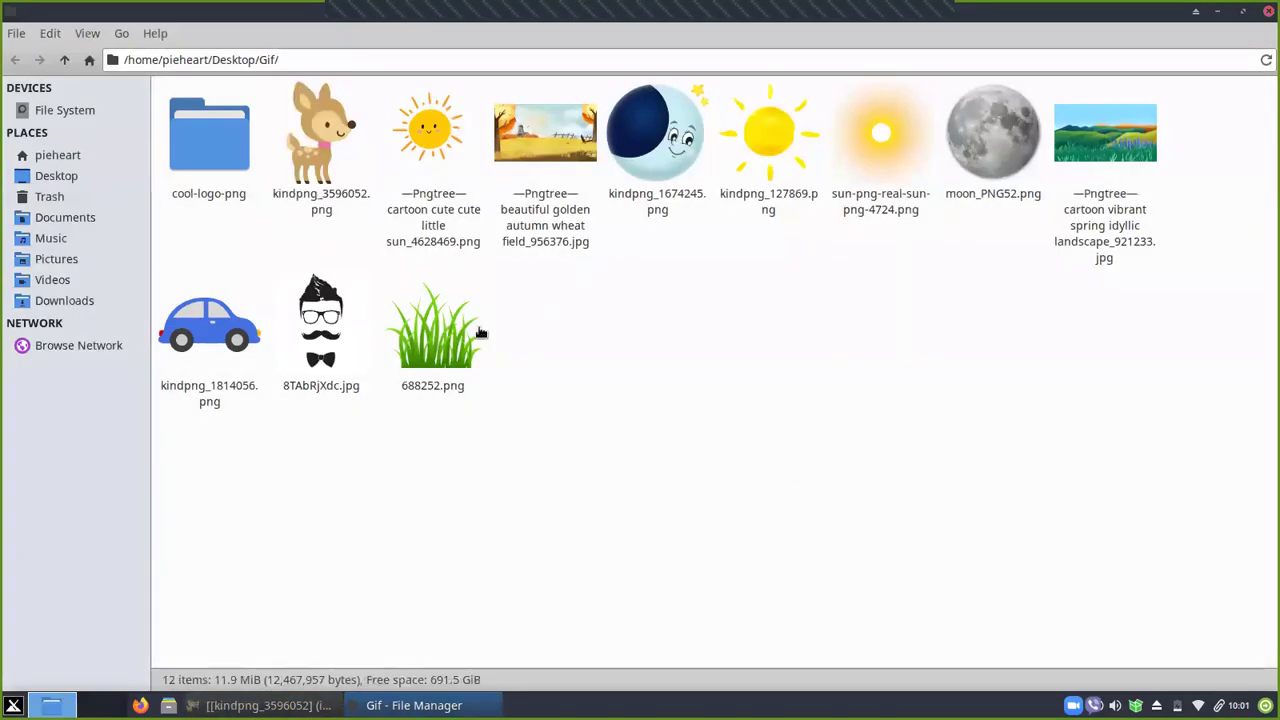
right_click(475, 330)
mouse_move(504, 381)
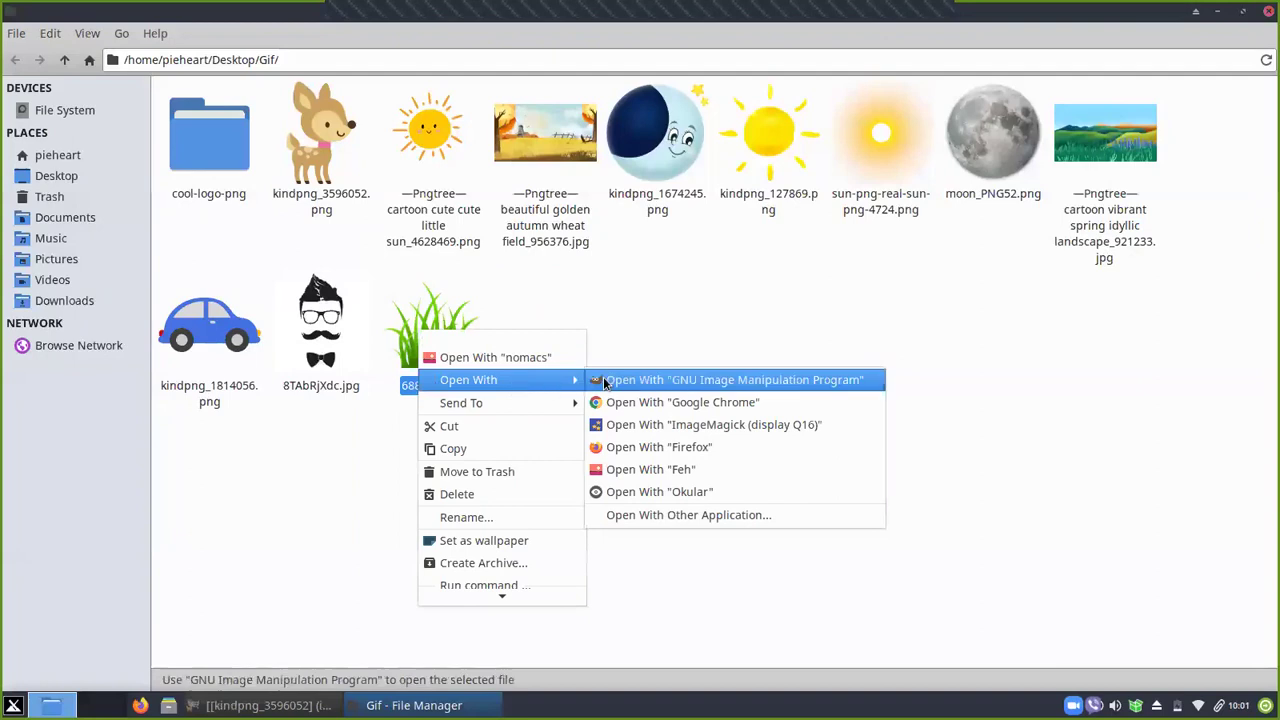
left_click(620, 375)
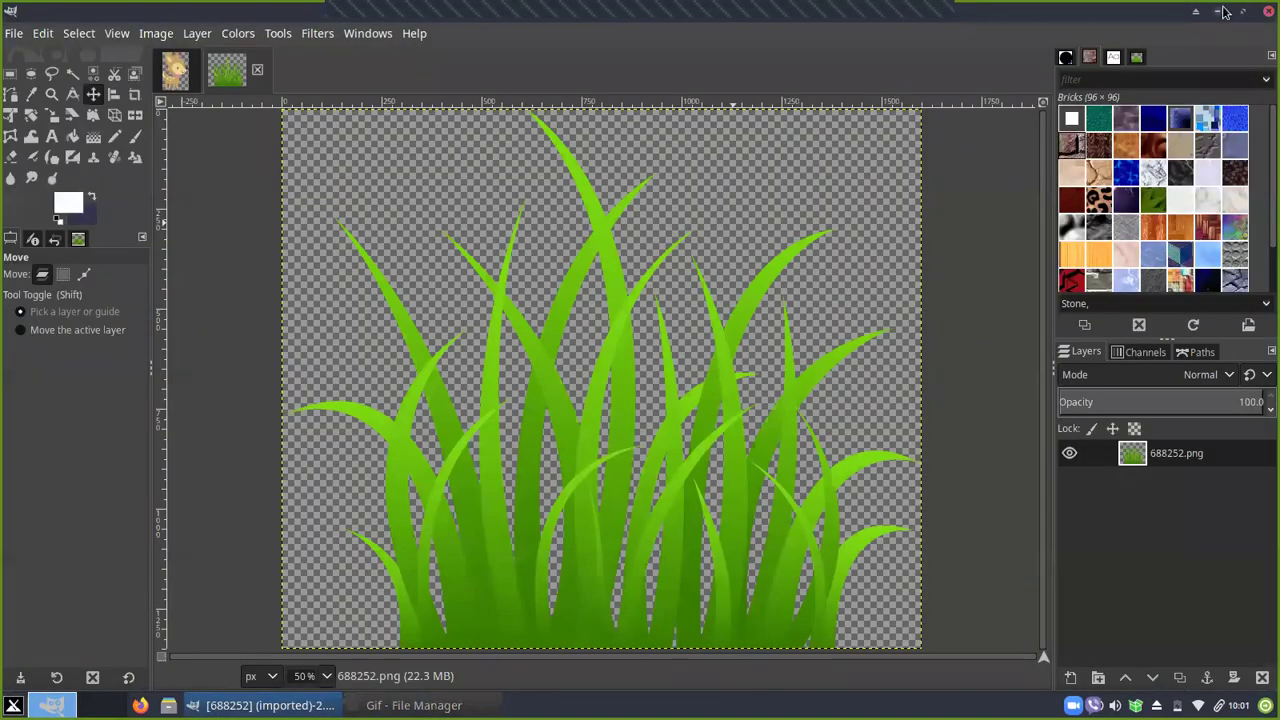
left_click(1220, 11)
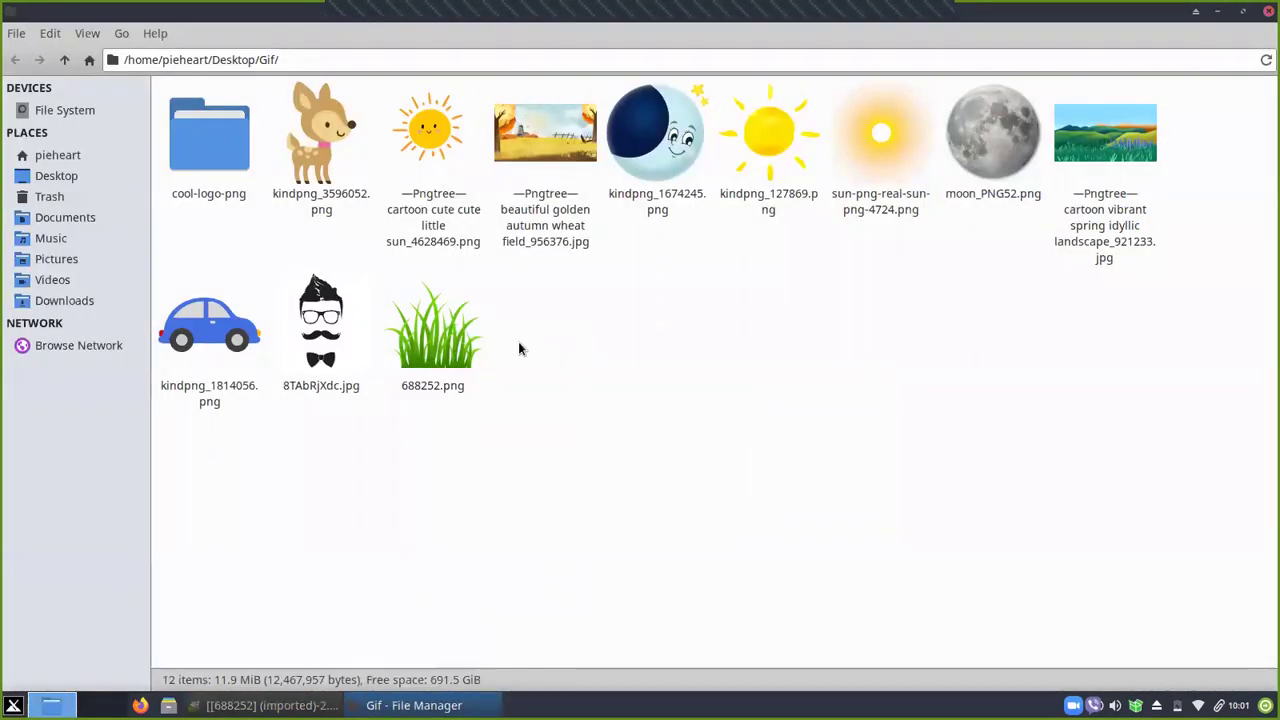
Open the blue car image kindpng_1814056.png in GIMP
left_click(189, 341)
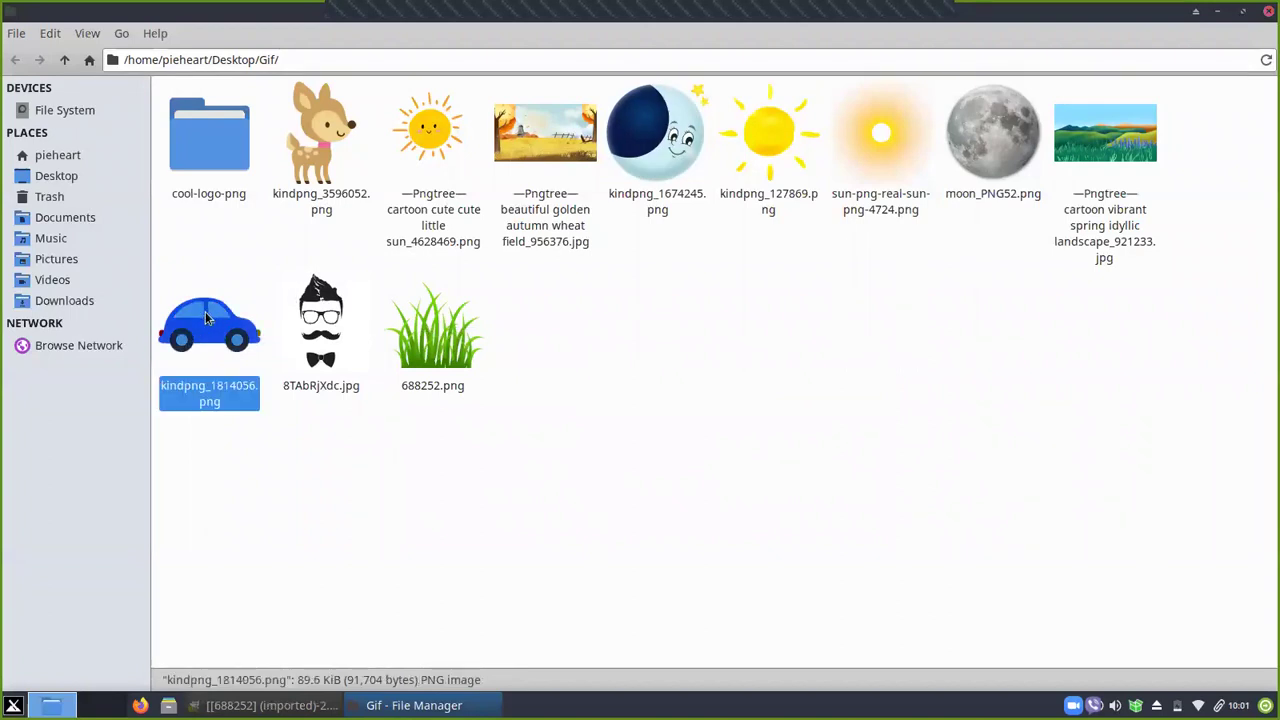
right_click(207, 331)
mouse_move(290, 363)
left_click(441, 366)
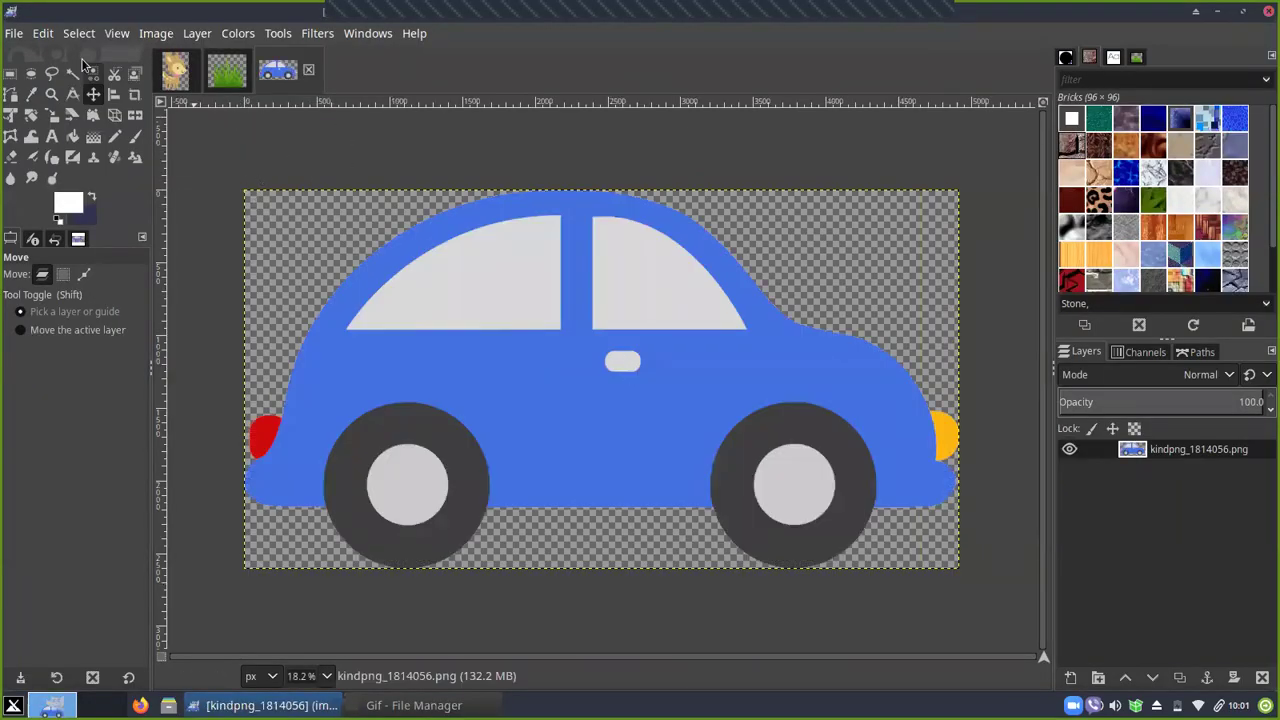
Sample the car window's light grey as the foreground colour with the Color Picker
left_click(14, 36)
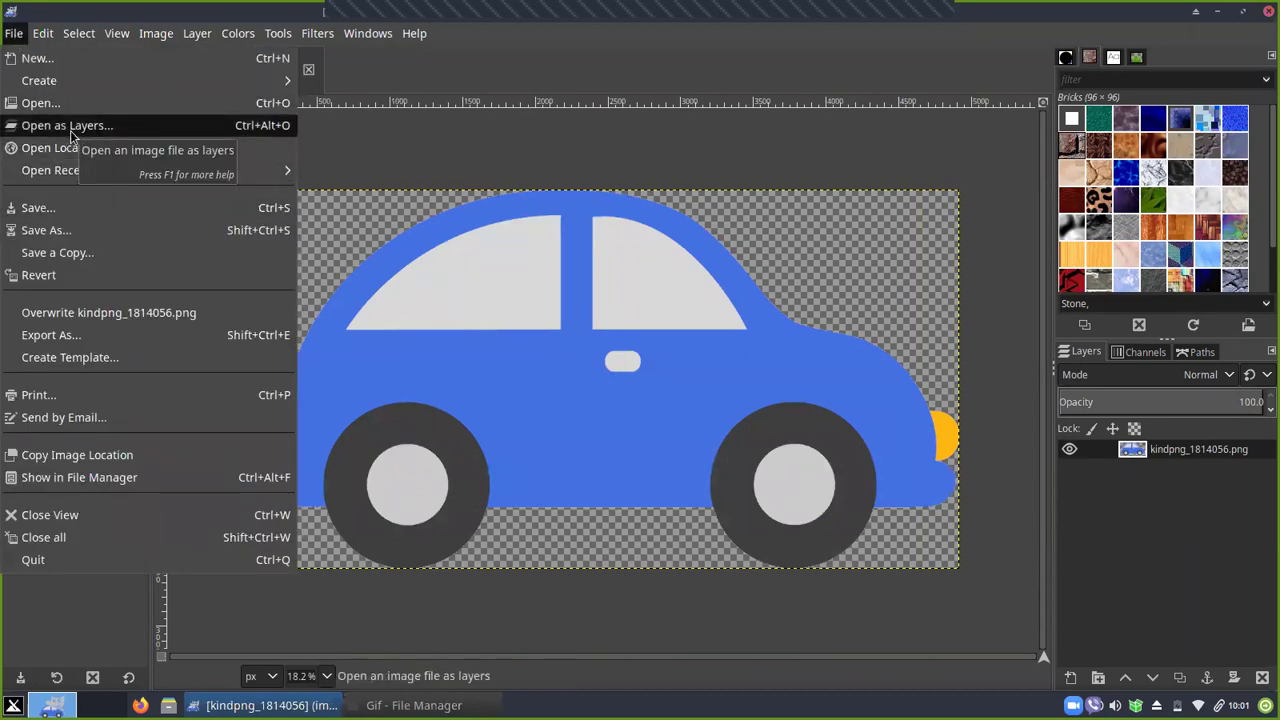
left_click(337, 223)
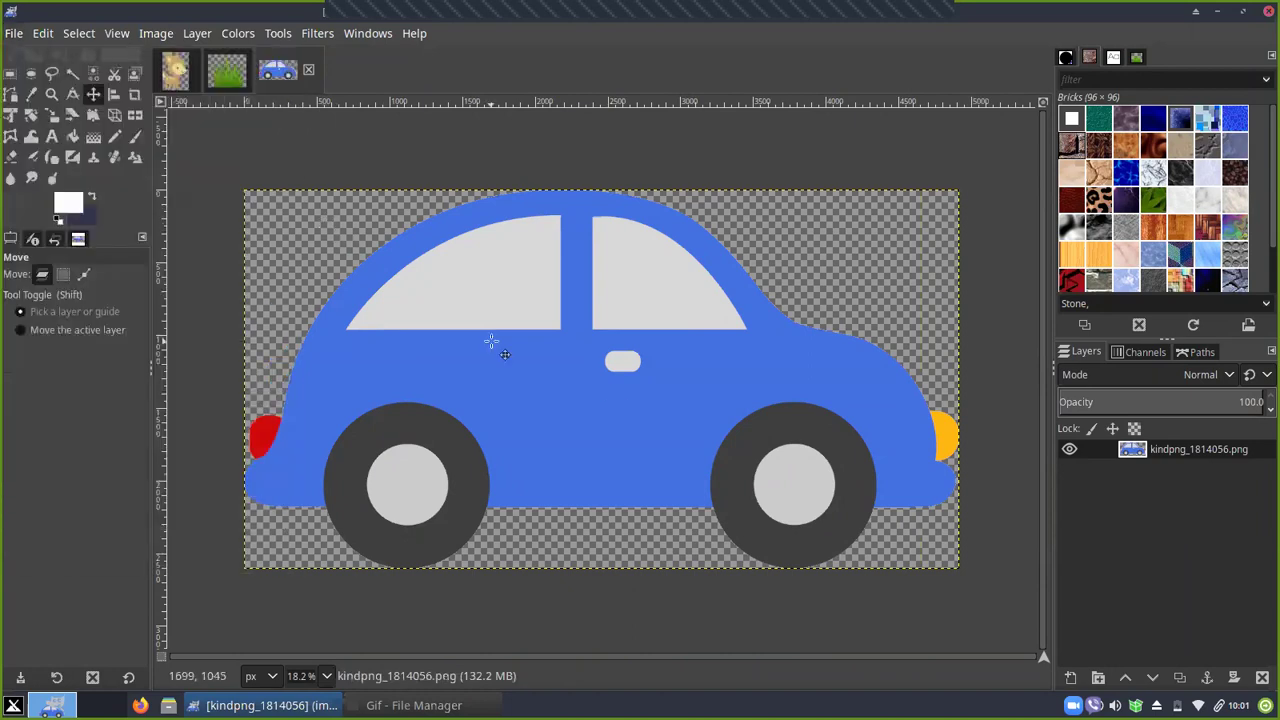
left_click(37, 98)
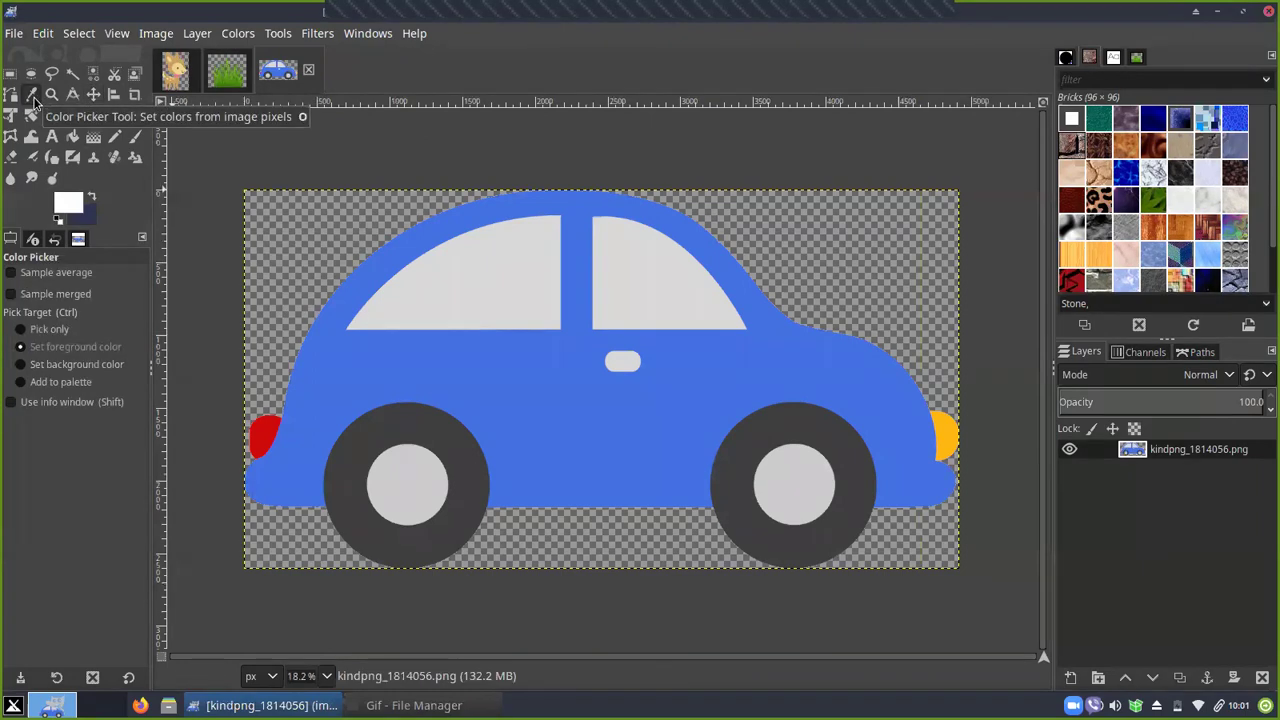
left_click(445, 272)
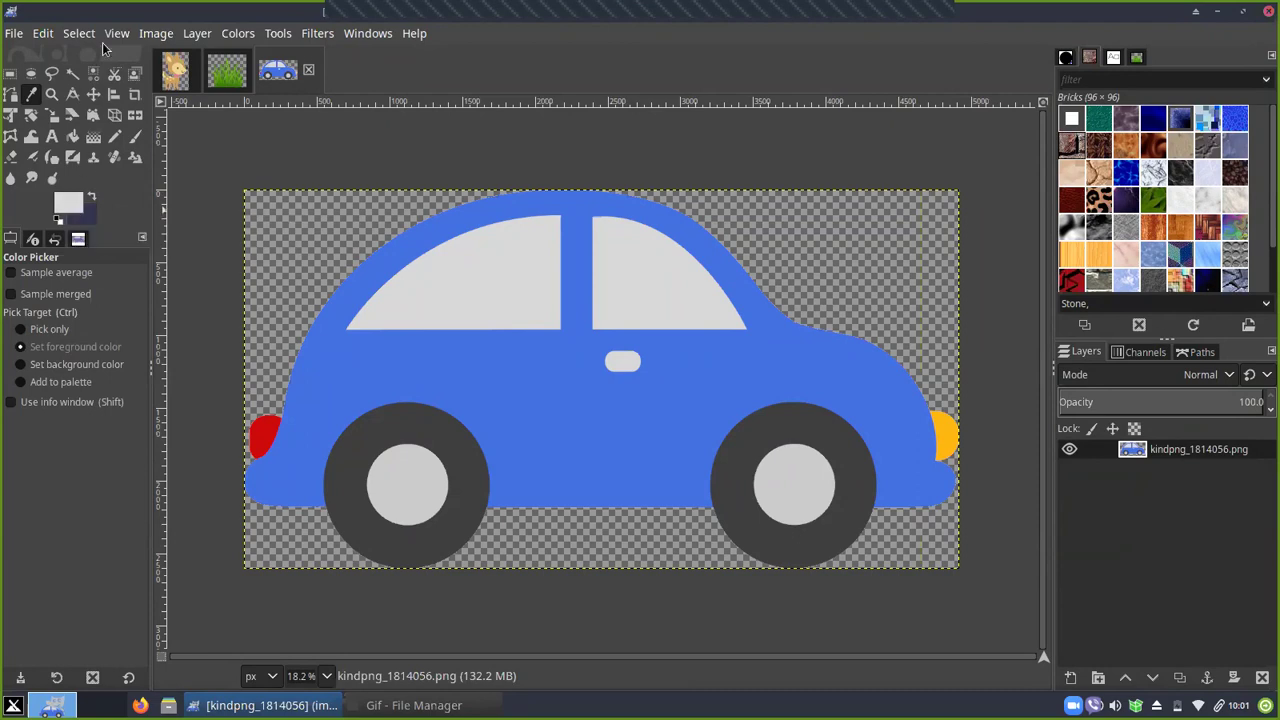
left_click(80, 33)
Select the car's light-grey windows, hubcaps and door handle by colour and delete them
left_click(96, 146)
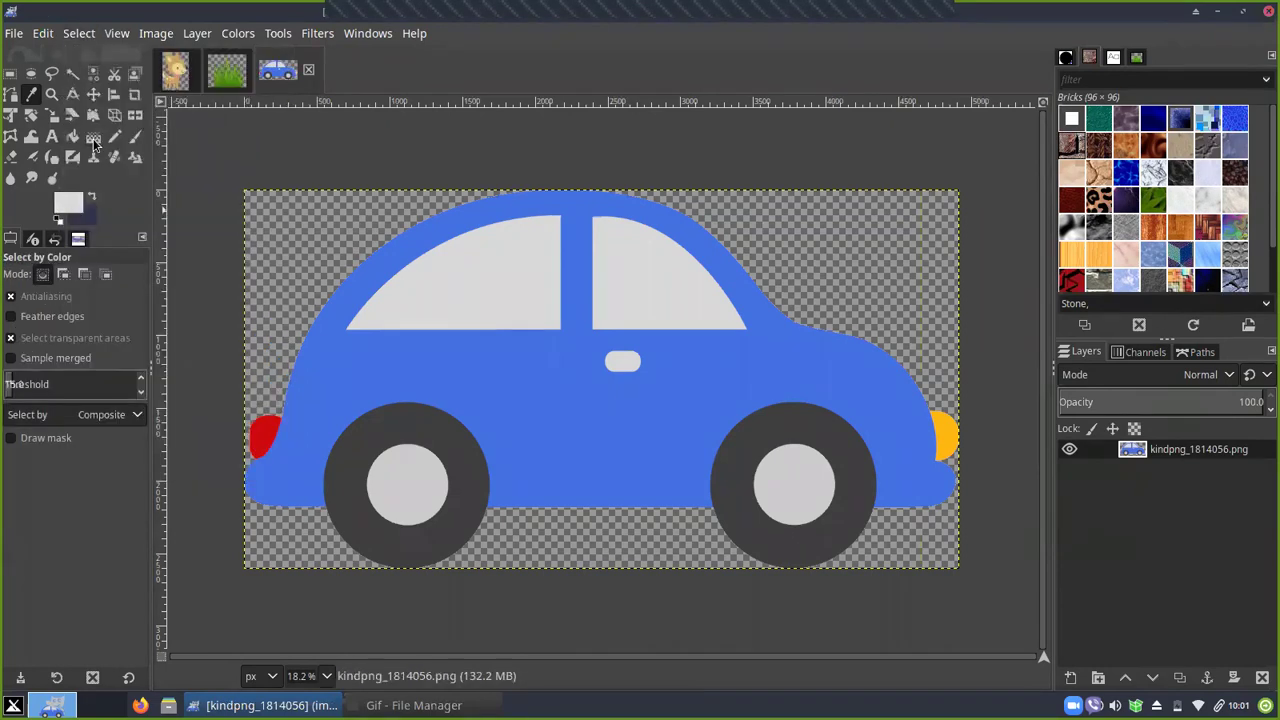
left_click(437, 284)
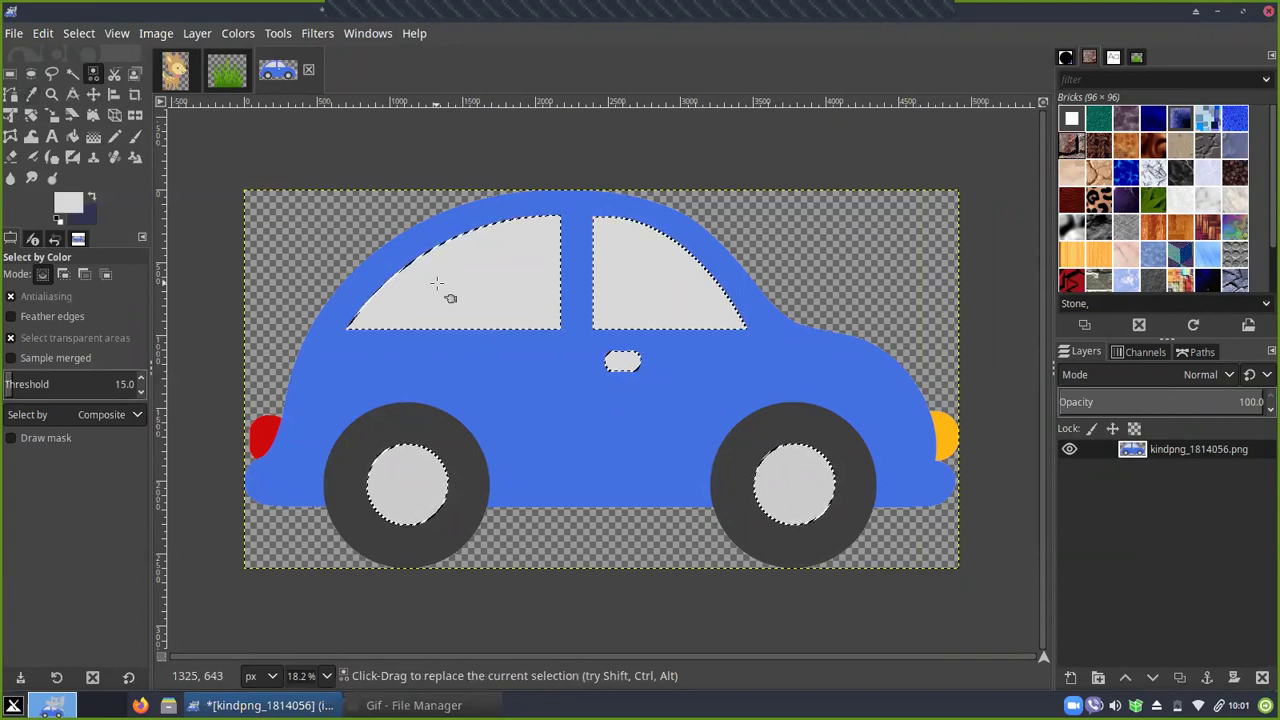
key("Delete")
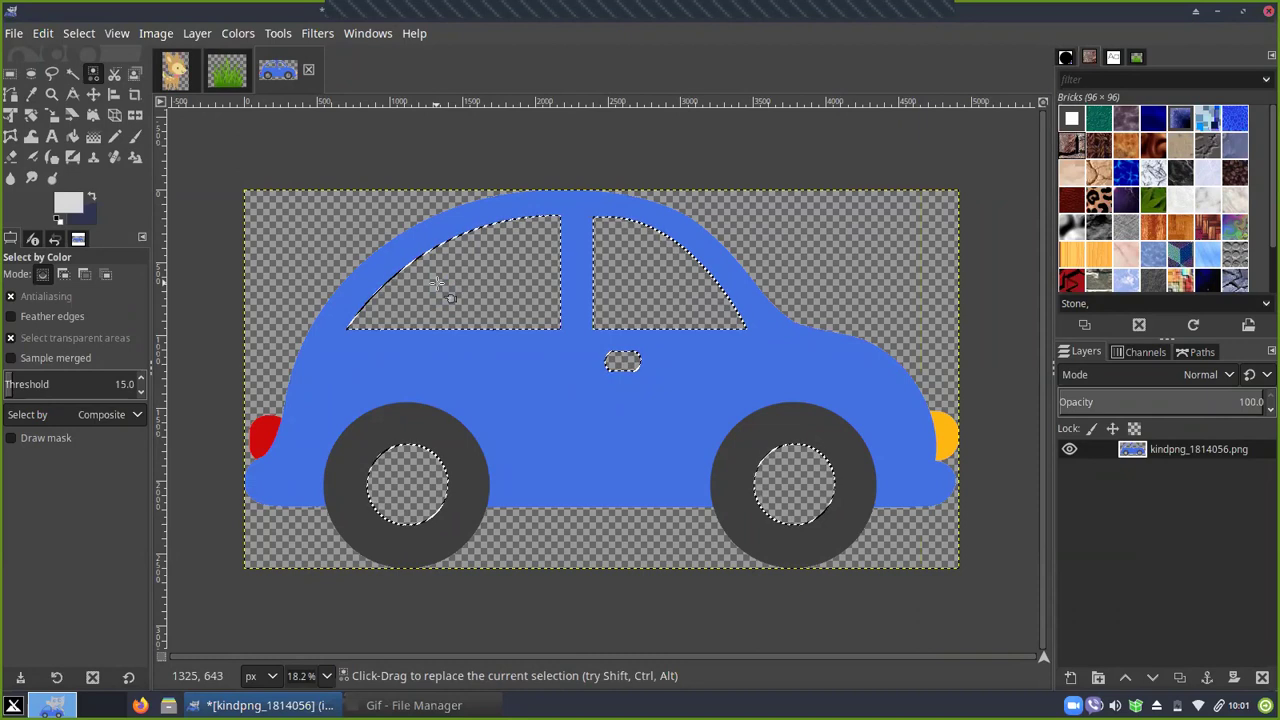
Clear the selection and bucket-fill both wheel holes and the door-handle hole light grey
left_click(80, 35)
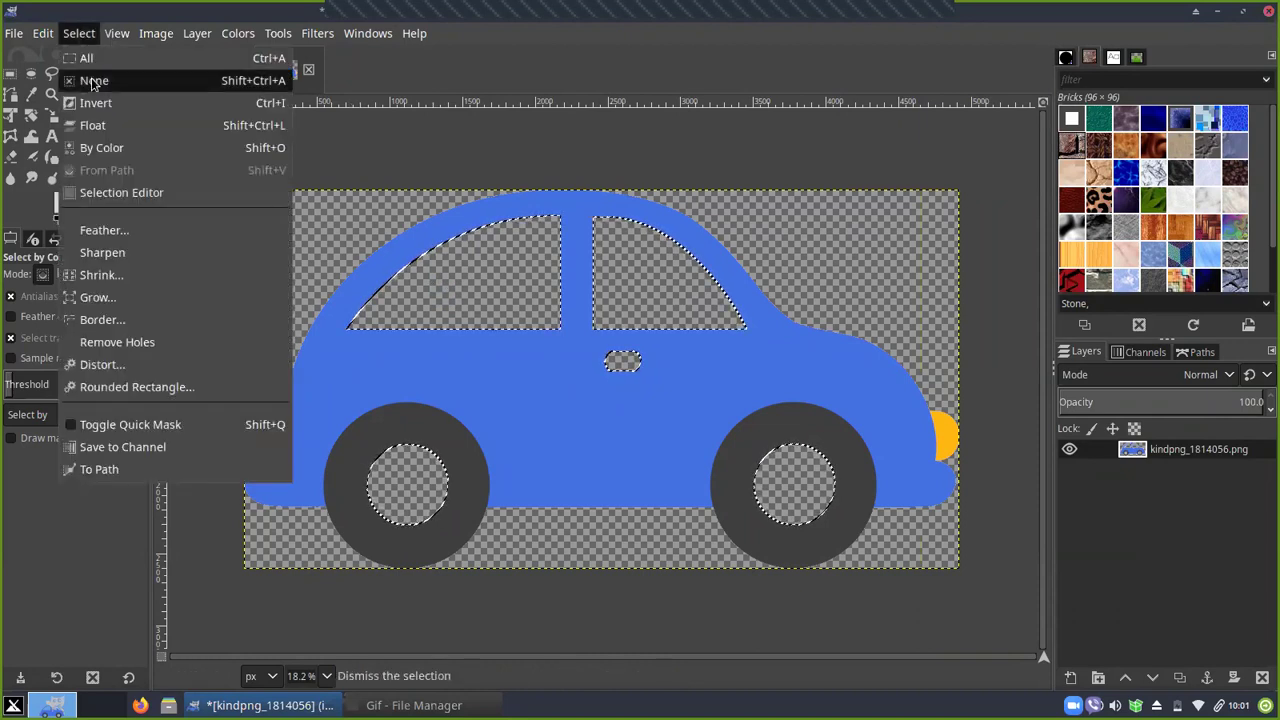
left_click(92, 80)
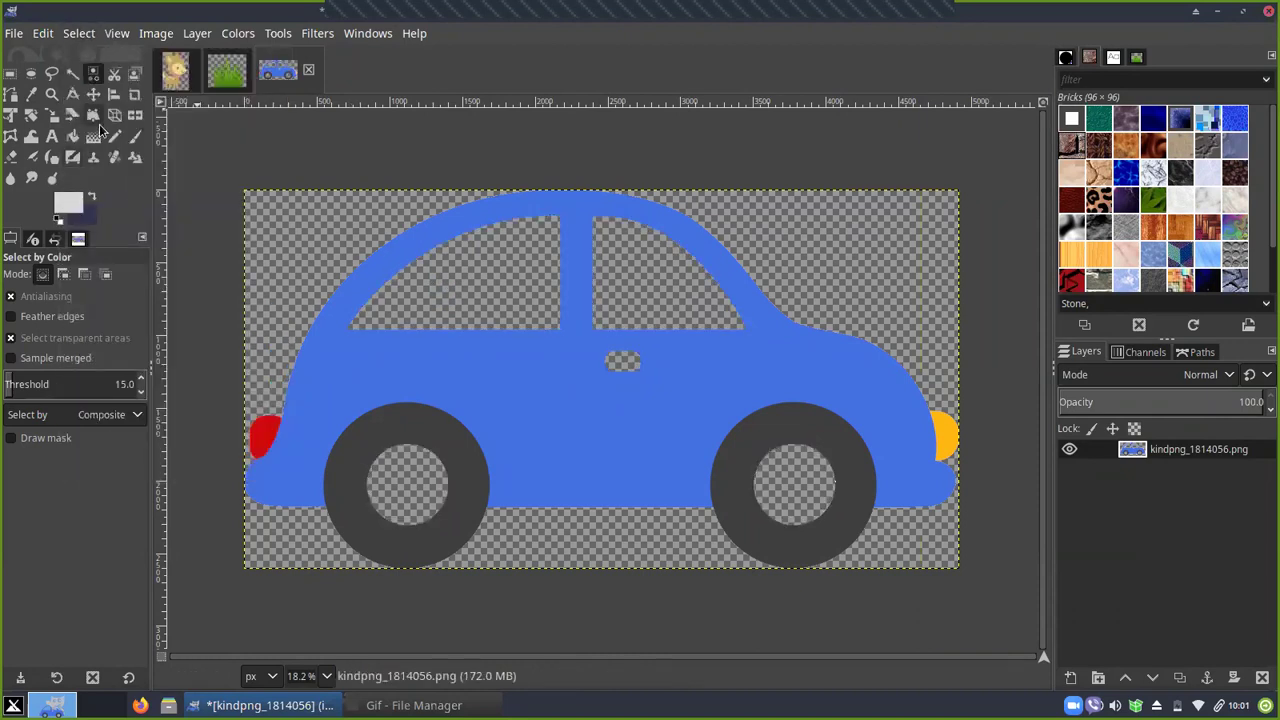
left_click(73, 137)
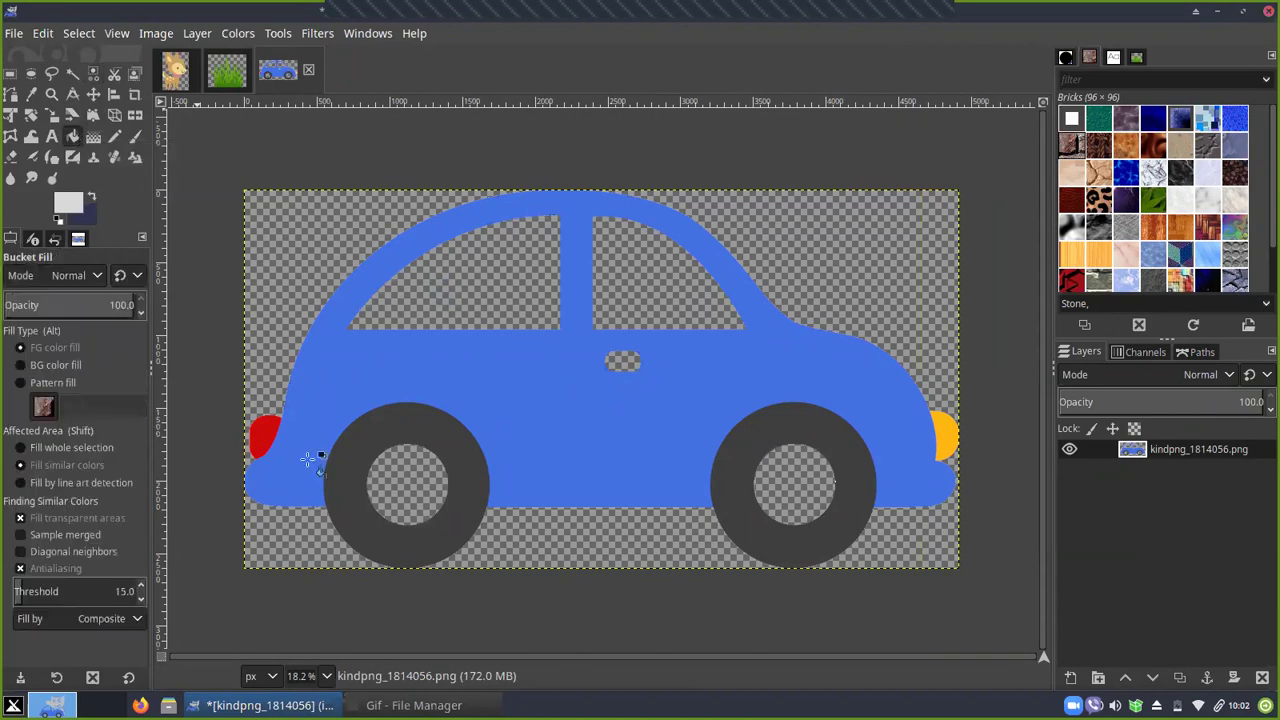
left_click(543, 494)
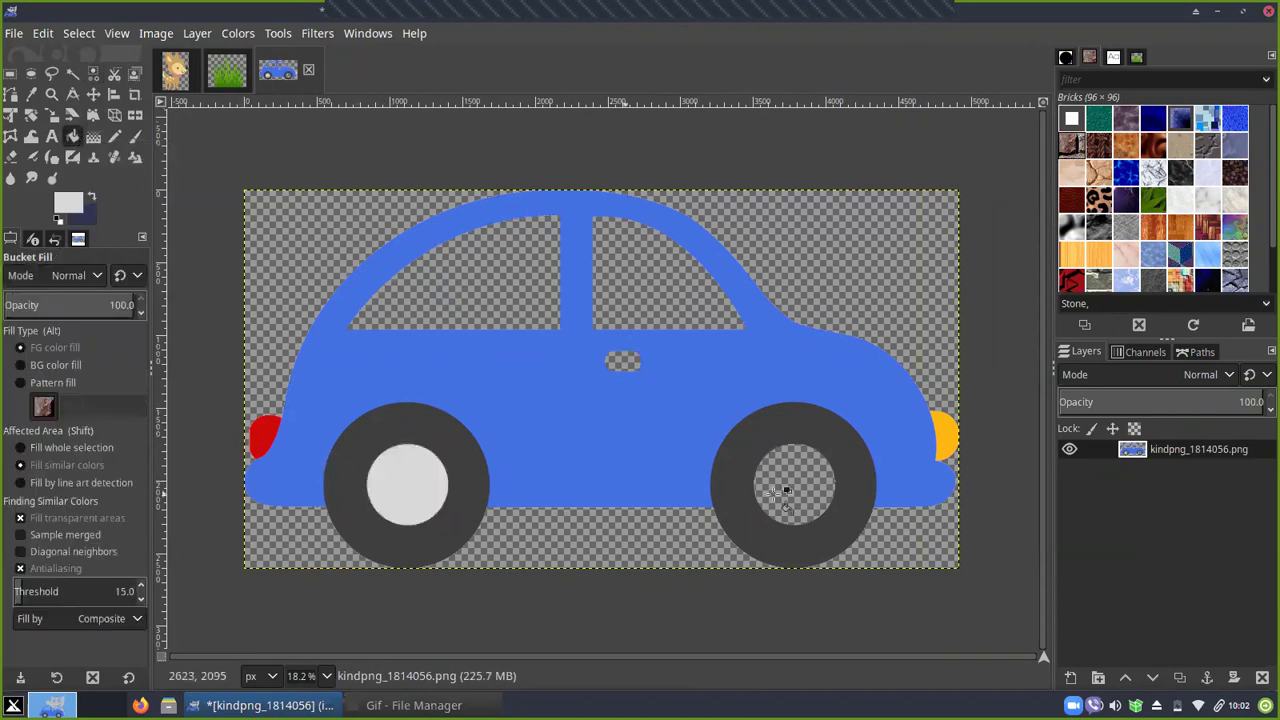
left_click(828, 490)
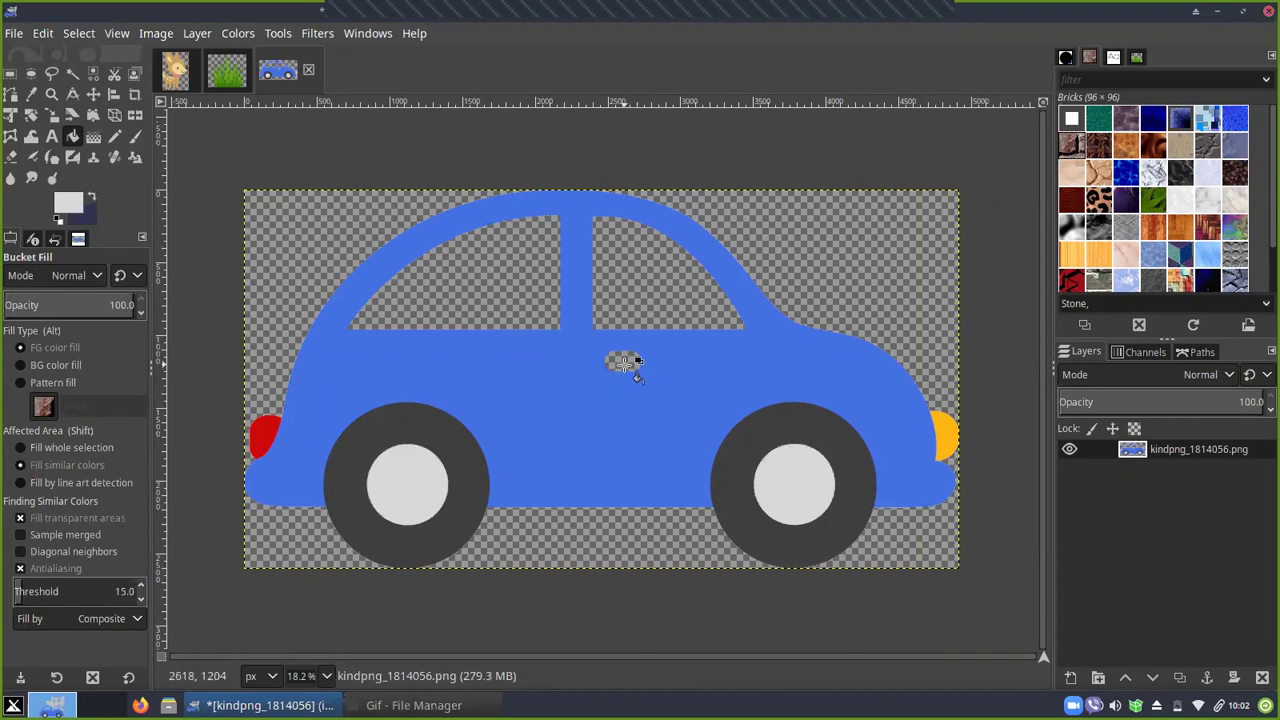
left_click(624, 363)
left_click(175, 70)
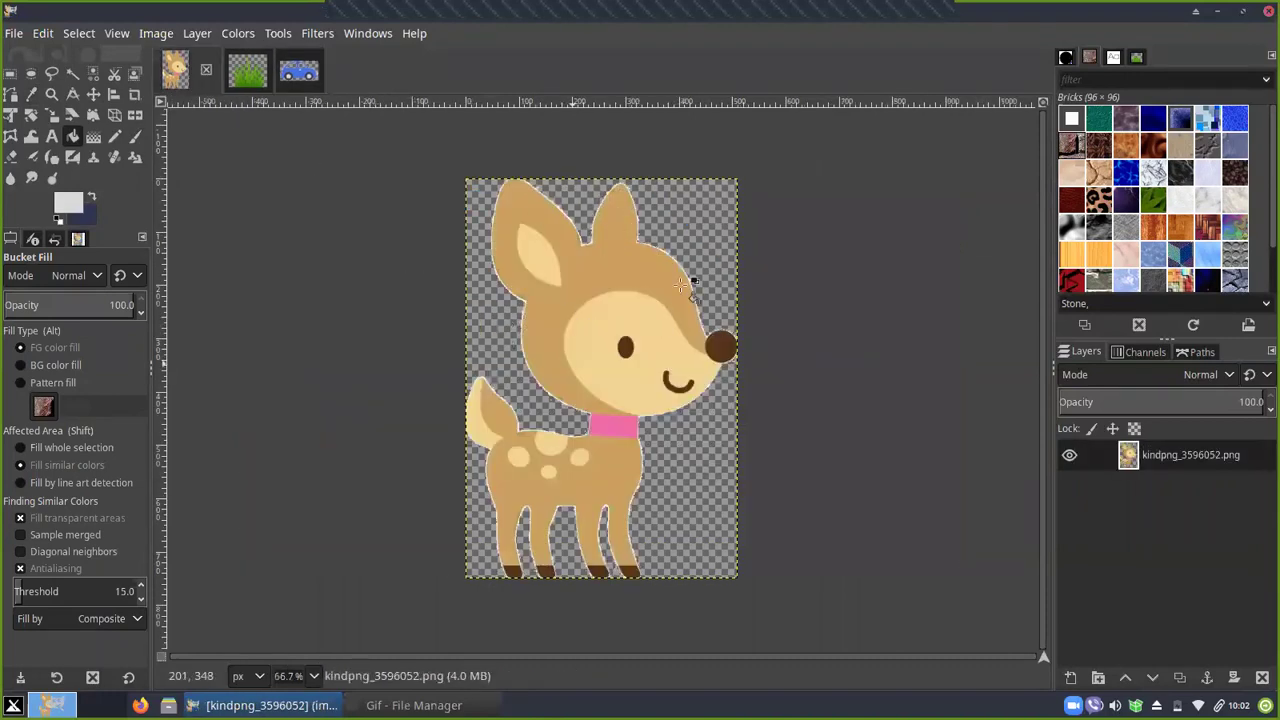
Copy the visible deer and paste it into the car image as its own Pasted Layer
left_click(583, 384)
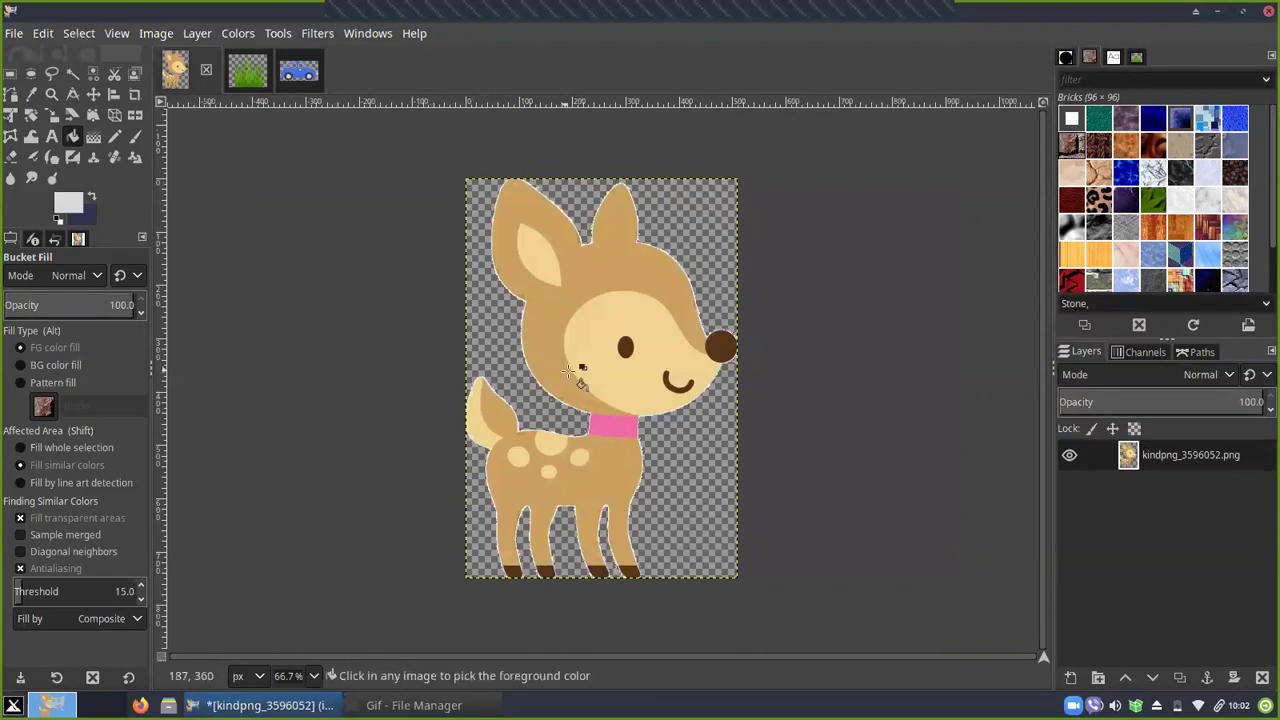
left_click(44, 36)
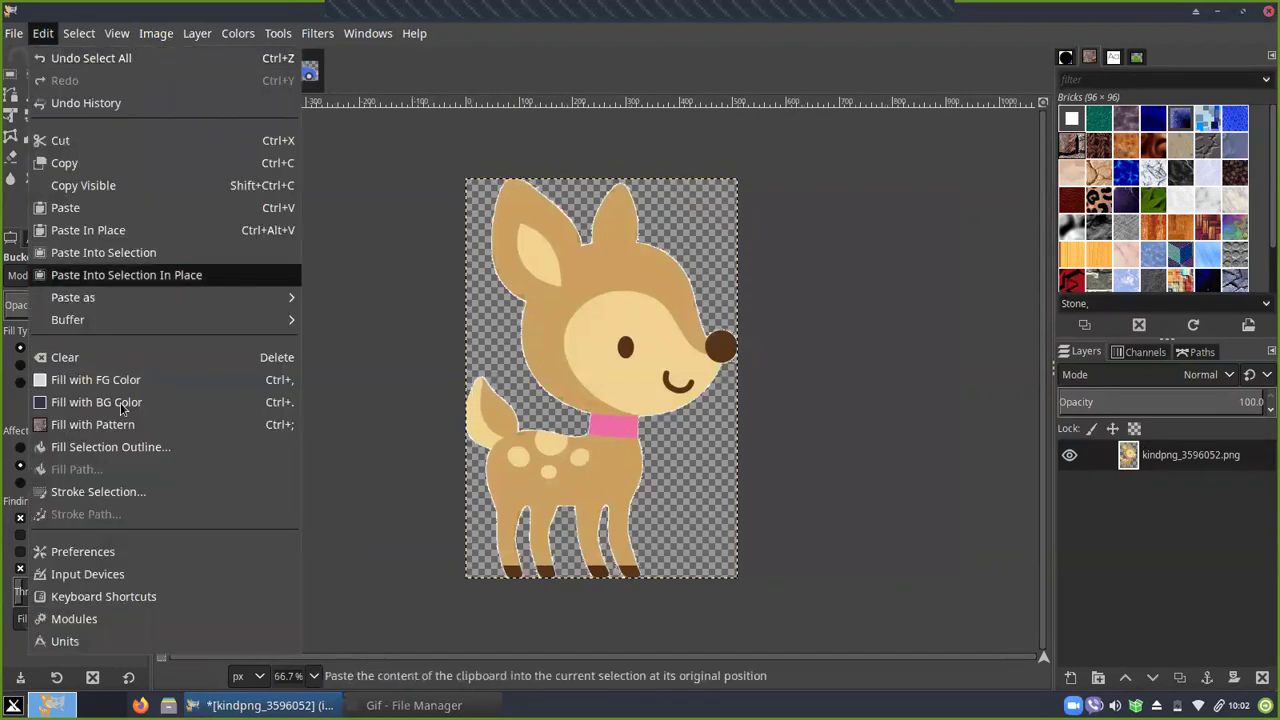
left_click(122, 196)
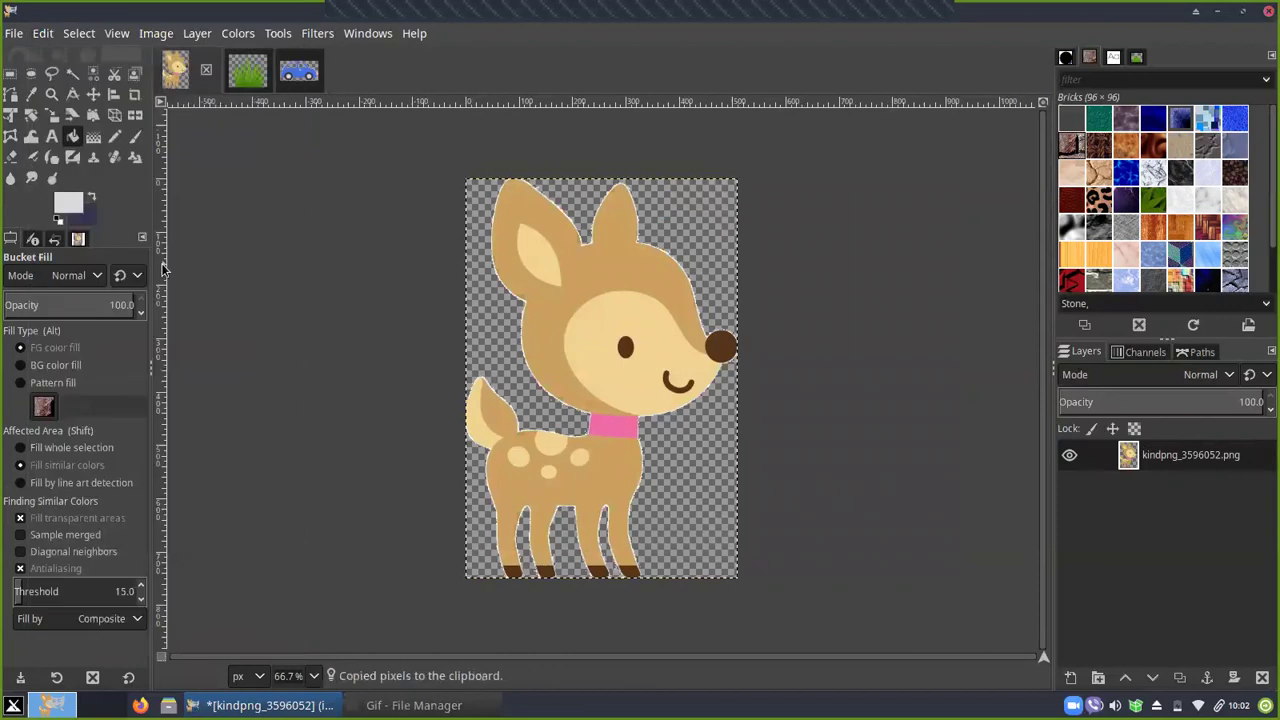
left_click(290, 78)
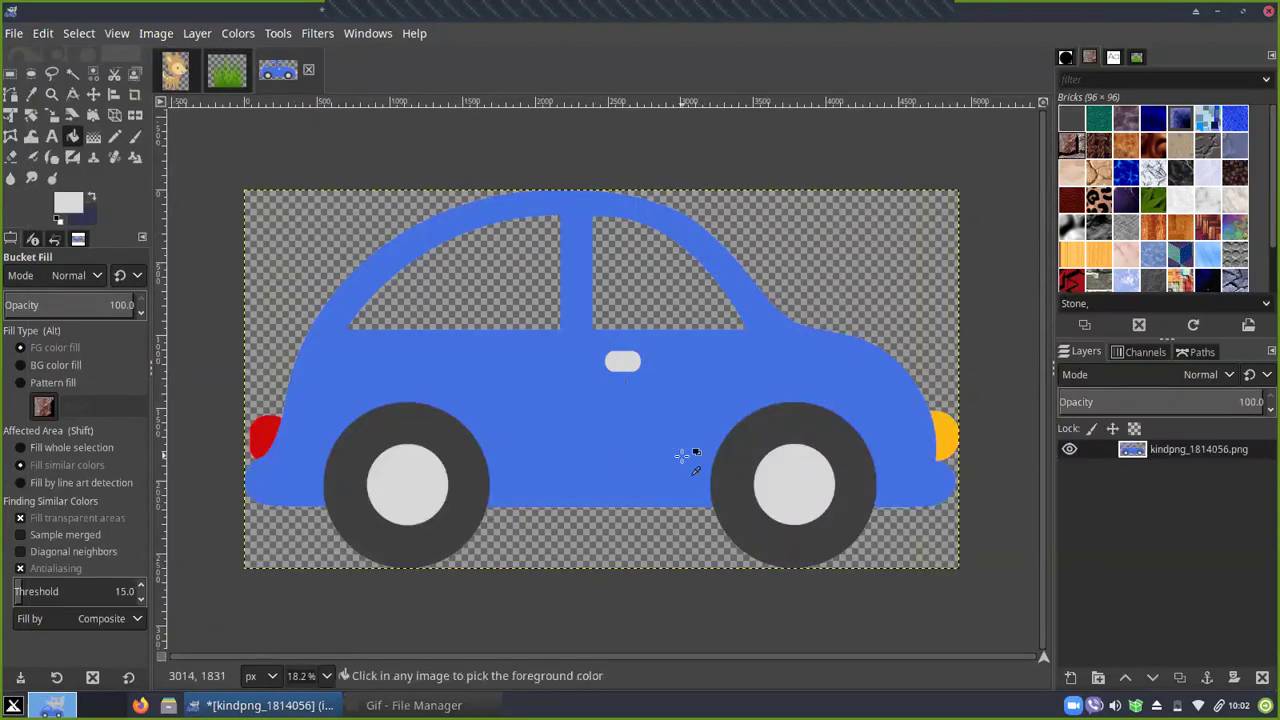
key("ctrl+v")
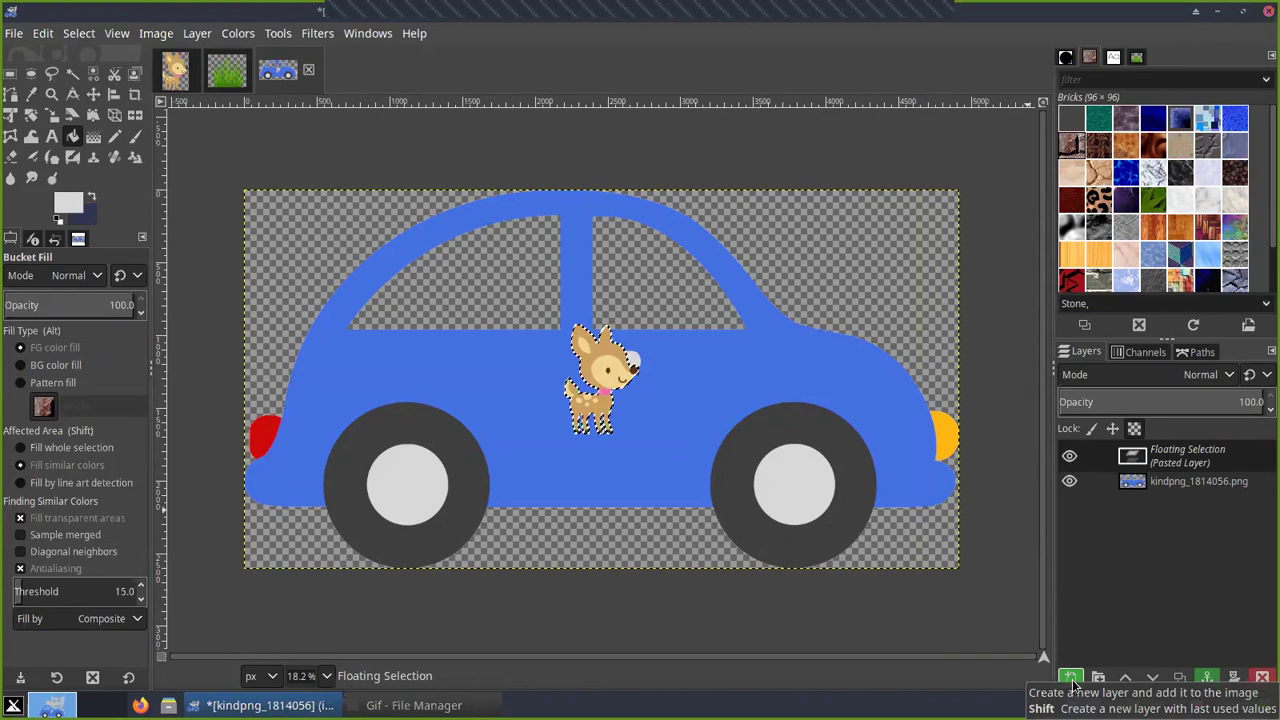
left_click(1071, 680)
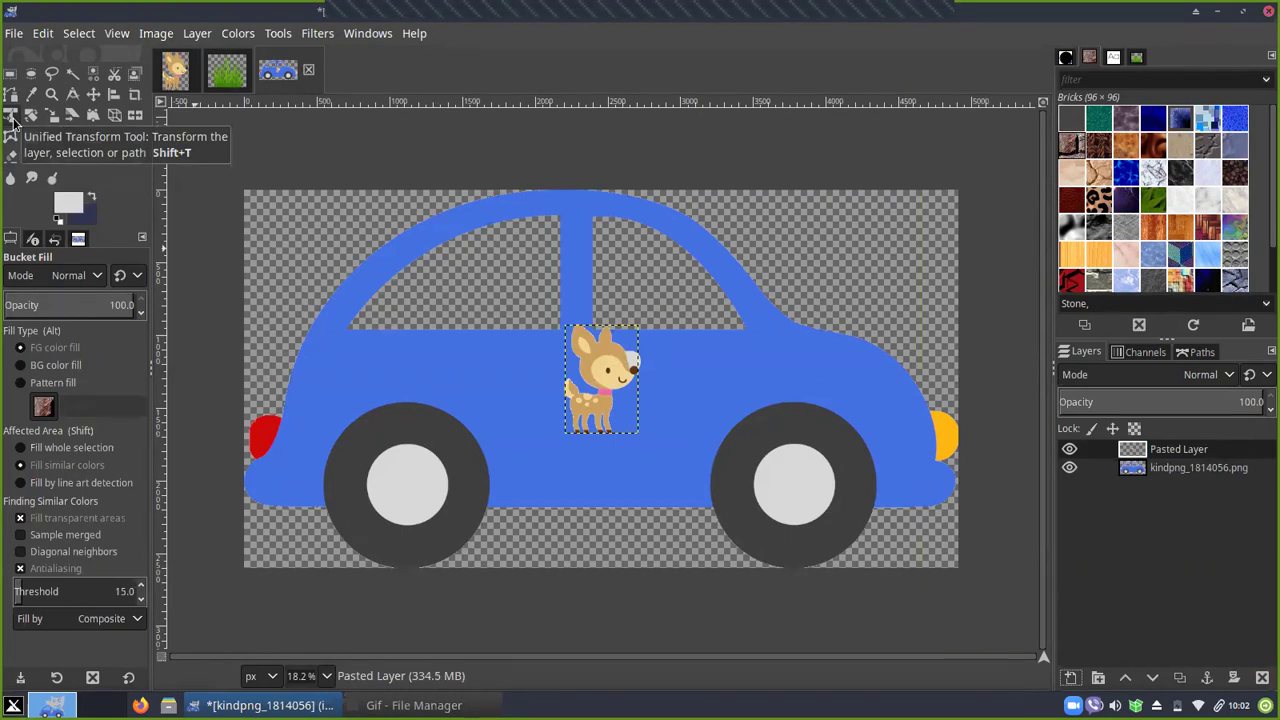
Scale the deer up with Unified Transform and move it into the car's rear window
left_click(12, 118)
left_click(664, 470)
left_click_drag(646, 437, 692, 468)
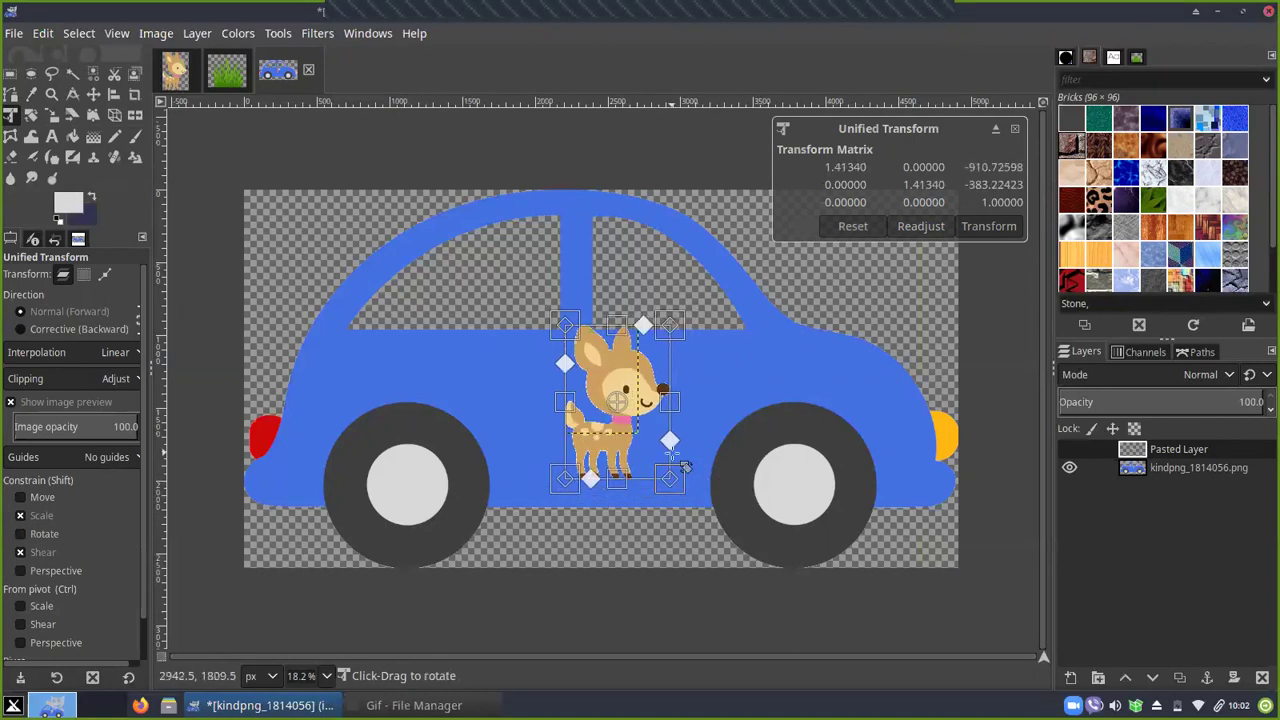
key("Return")
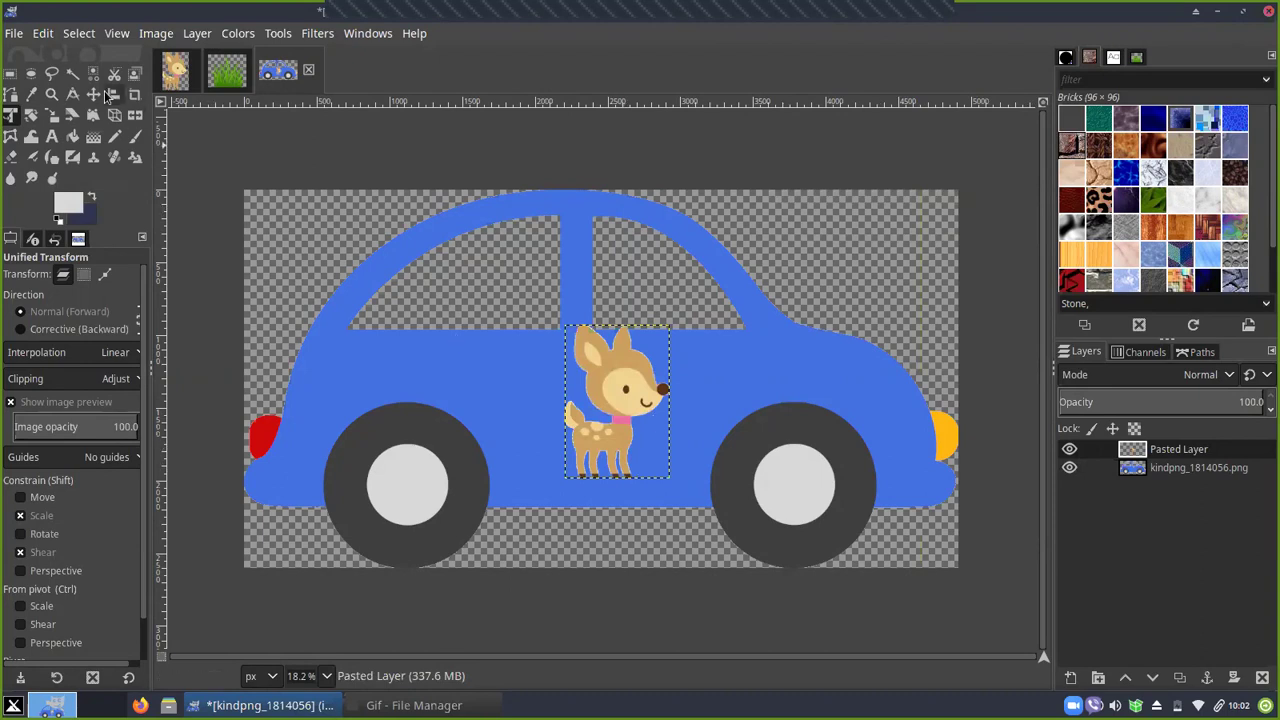
key("m")
left_click_drag(614, 399, 649, 313)
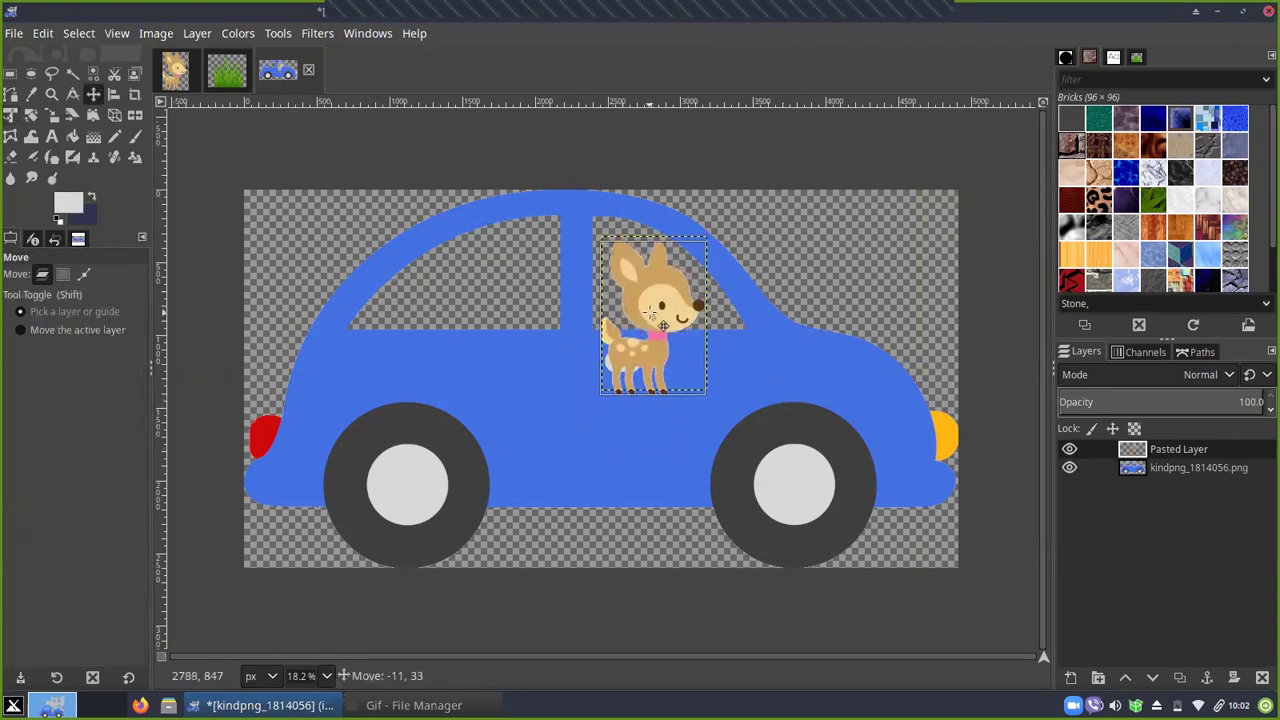
Undo the enlargement and drag the smaller deer into the rear window above the door handle
key("alt")
key("alt")
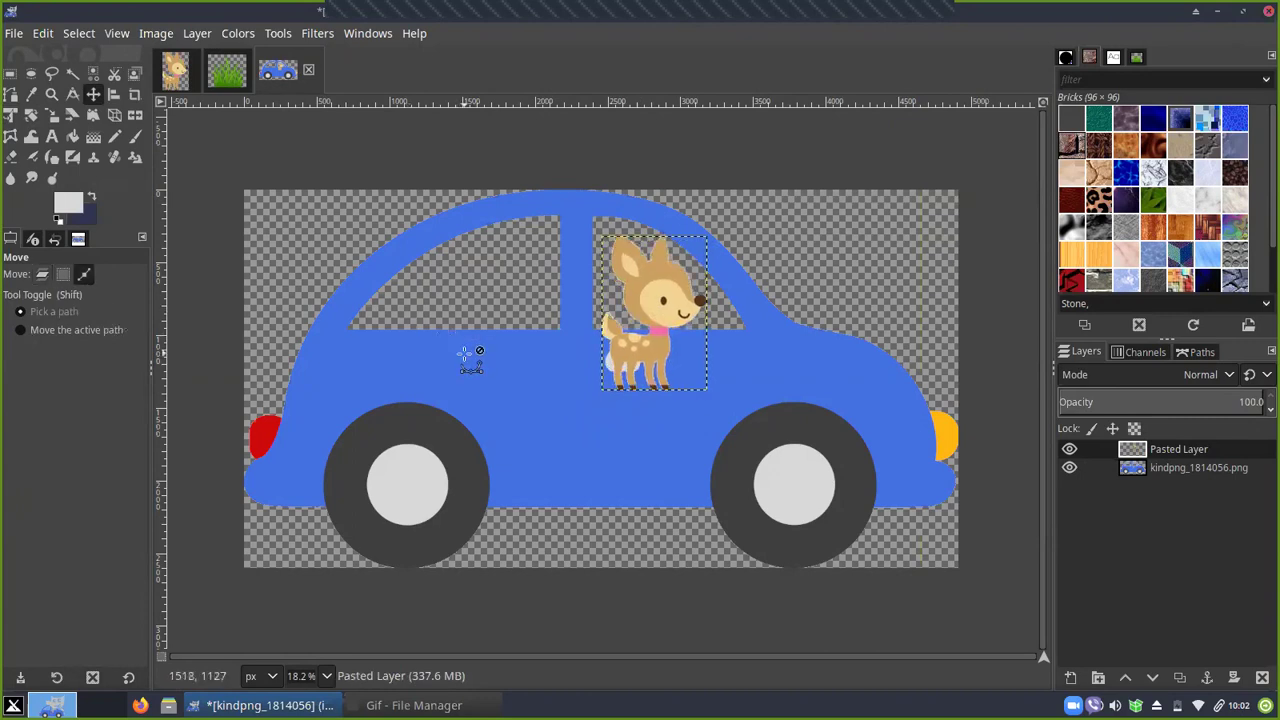
key("ctrl+z")
key("ctrl+z")
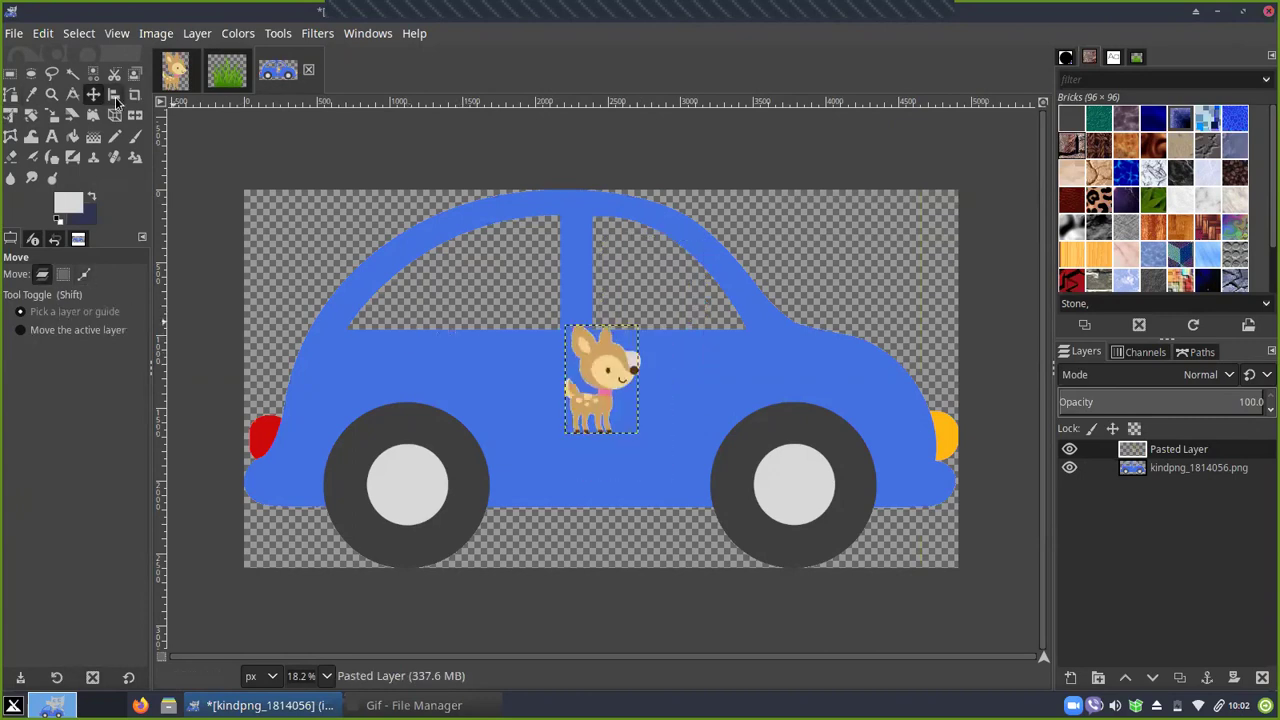
left_click_drag(632, 360, 669, 284)
left_click_drag(1133, 452, 1136, 456)
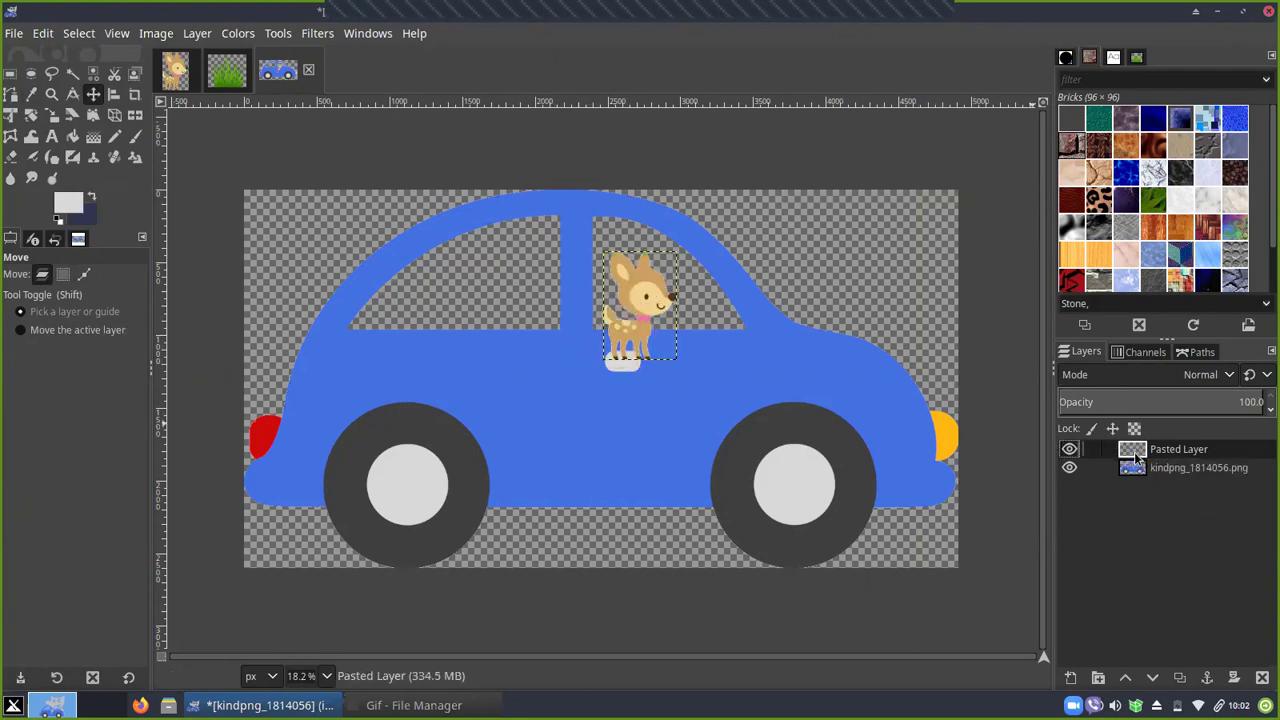
Lower the deer layer beneath the car, check each layer's visibility, and measure the deer's face
left_click(1150, 679)
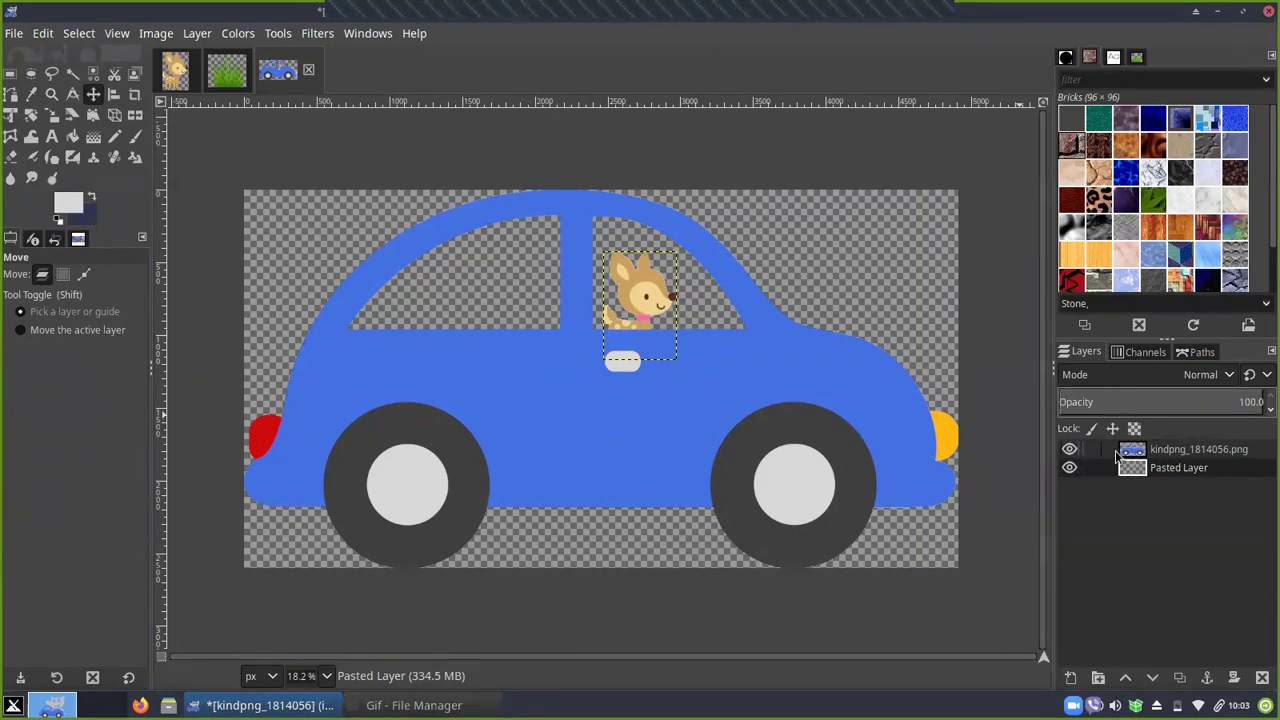
left_click(1069, 450)
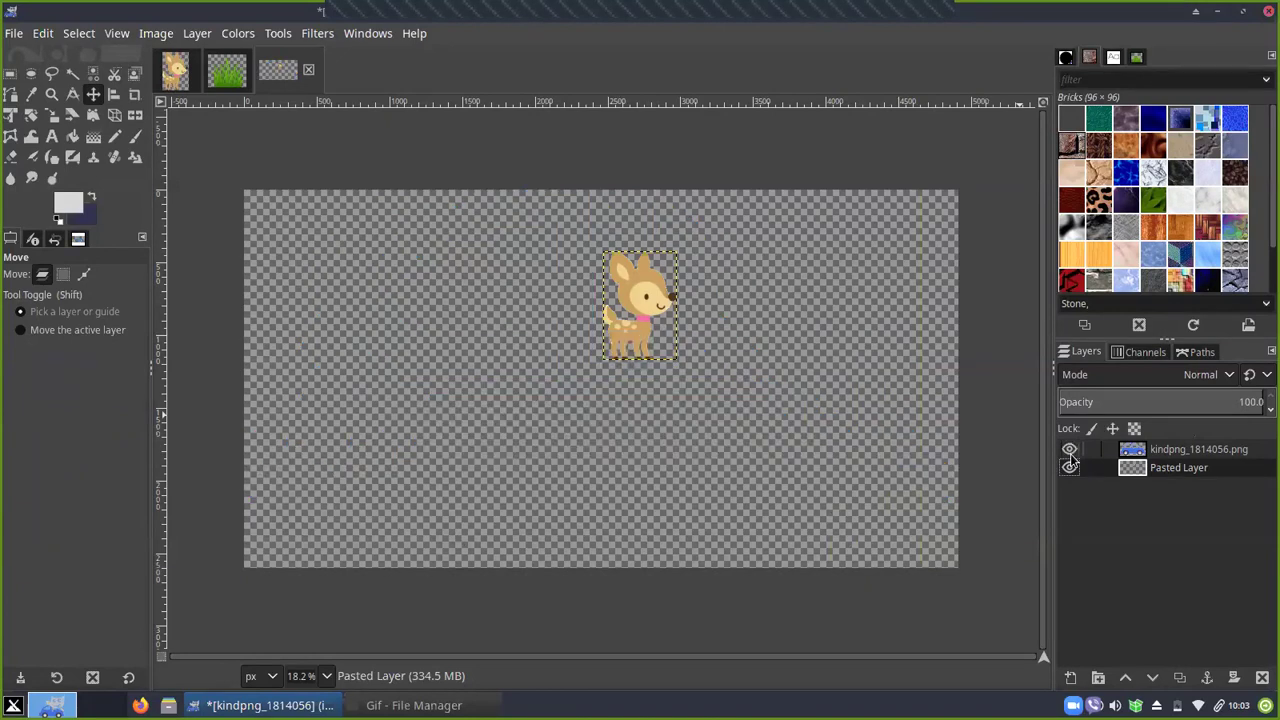
left_click(1069, 450)
left_click(1070, 468)
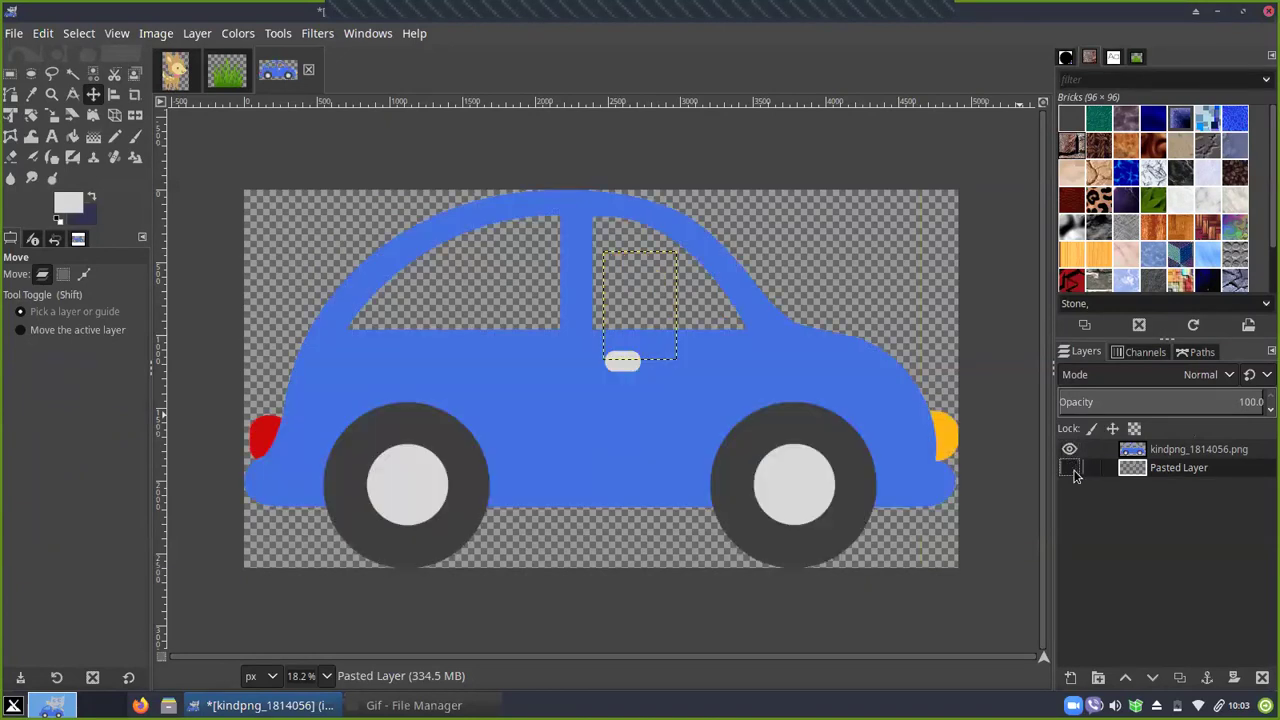
left_click(1070, 468)
key("shift+m")
mouse_move(648, 310)
left_mouse_down()
mouse_move(658, 303)
mouse_move(645, 360)
left_mouse_up()
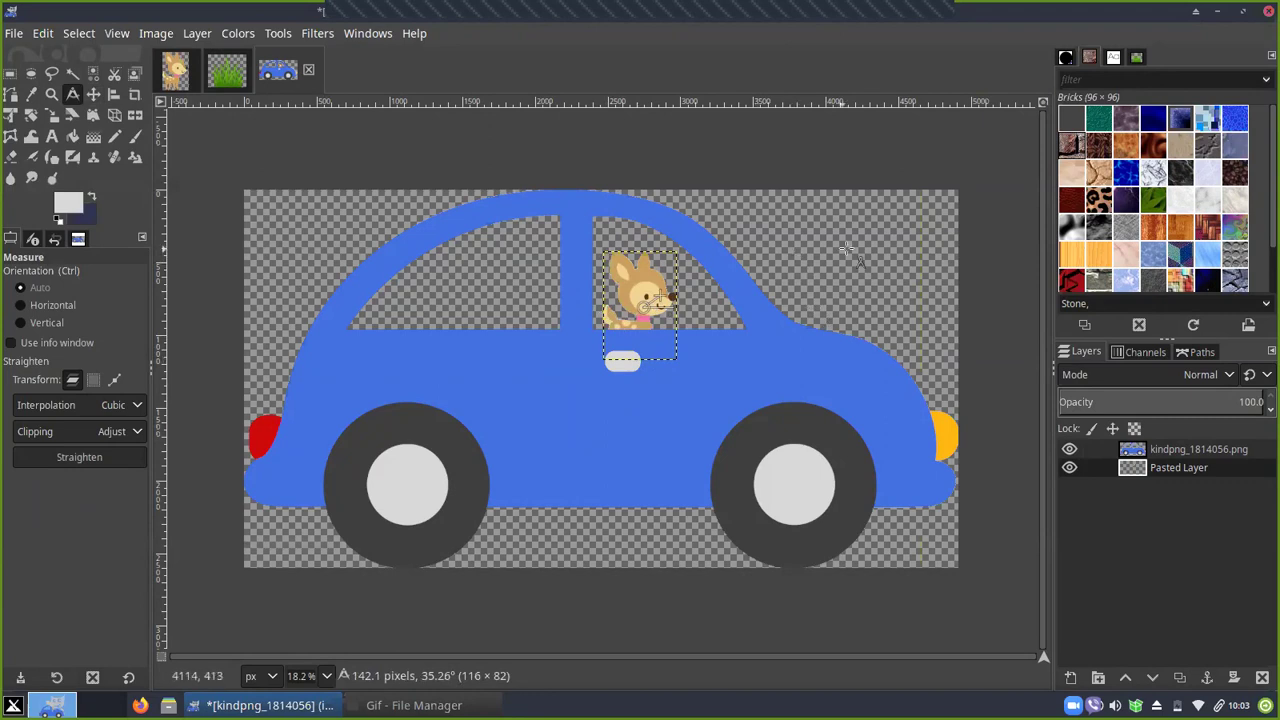
Nudge the deer up and right, then scale it up slightly
left_click(97, 97)
left_click_drag(639, 301, 614, 293)
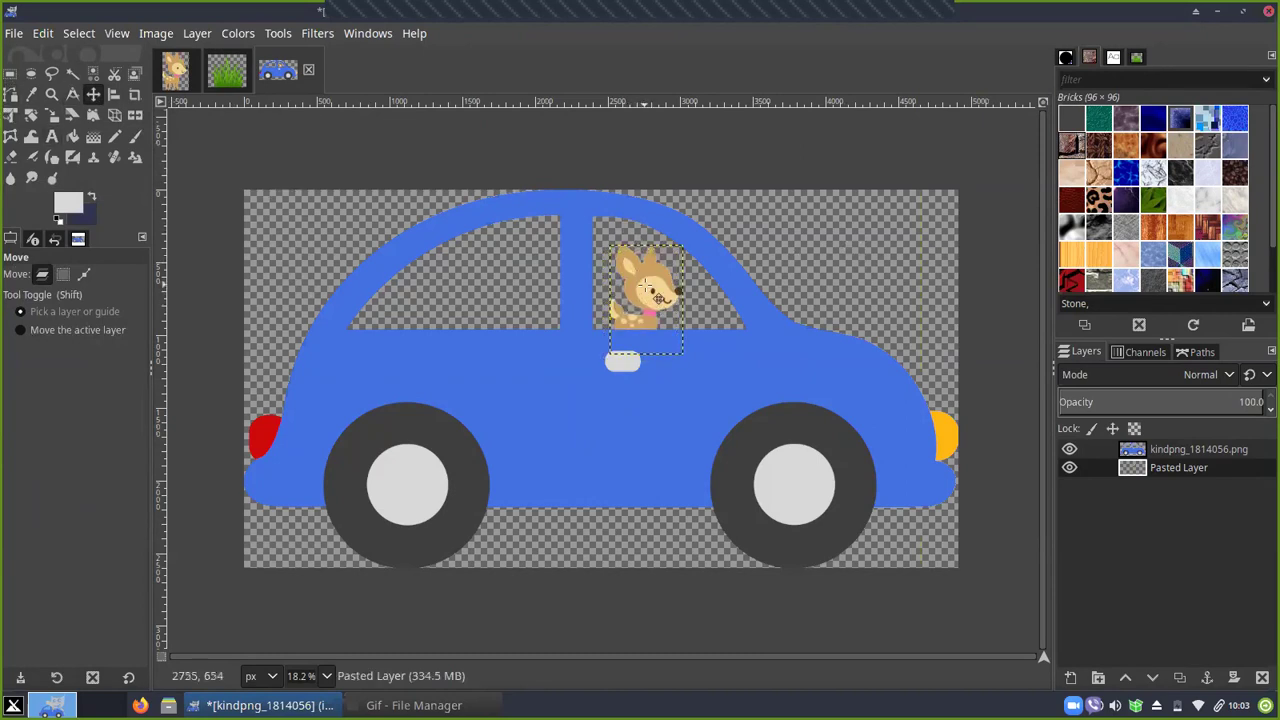
left_click(10, 115)
left_click(672, 275)
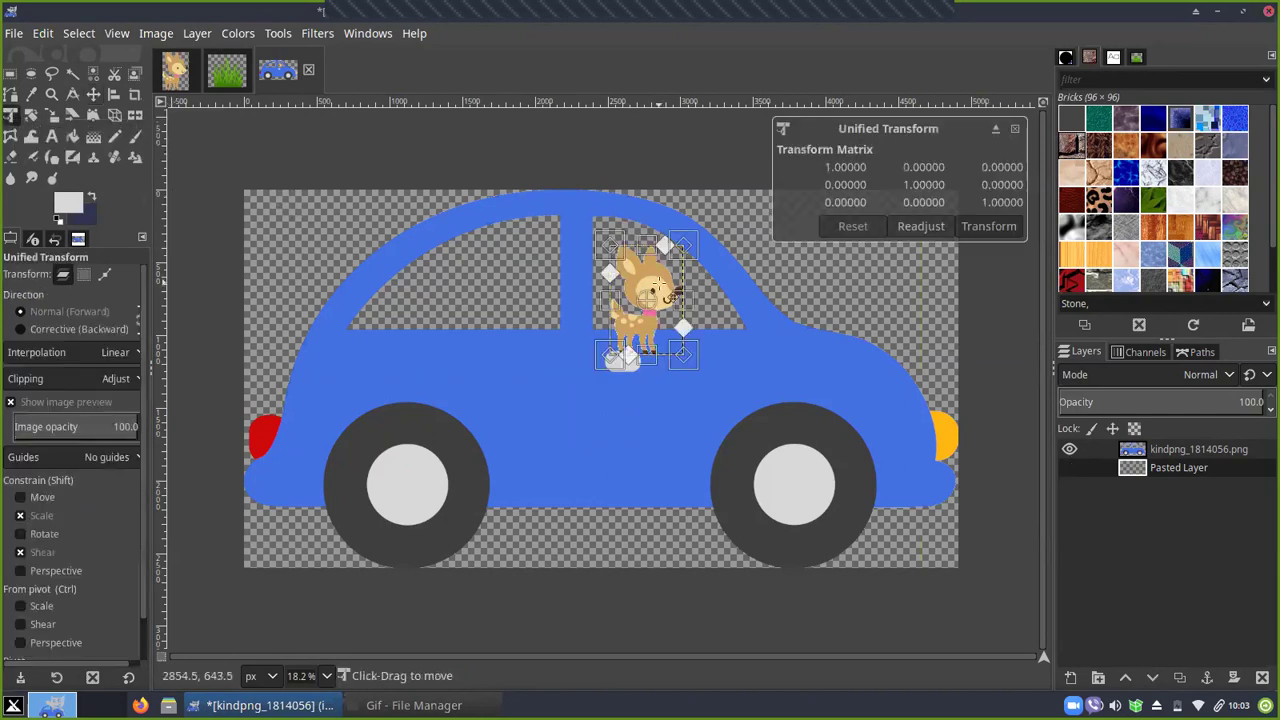
left_click_drag(697, 374, 709, 380)
key("Return")
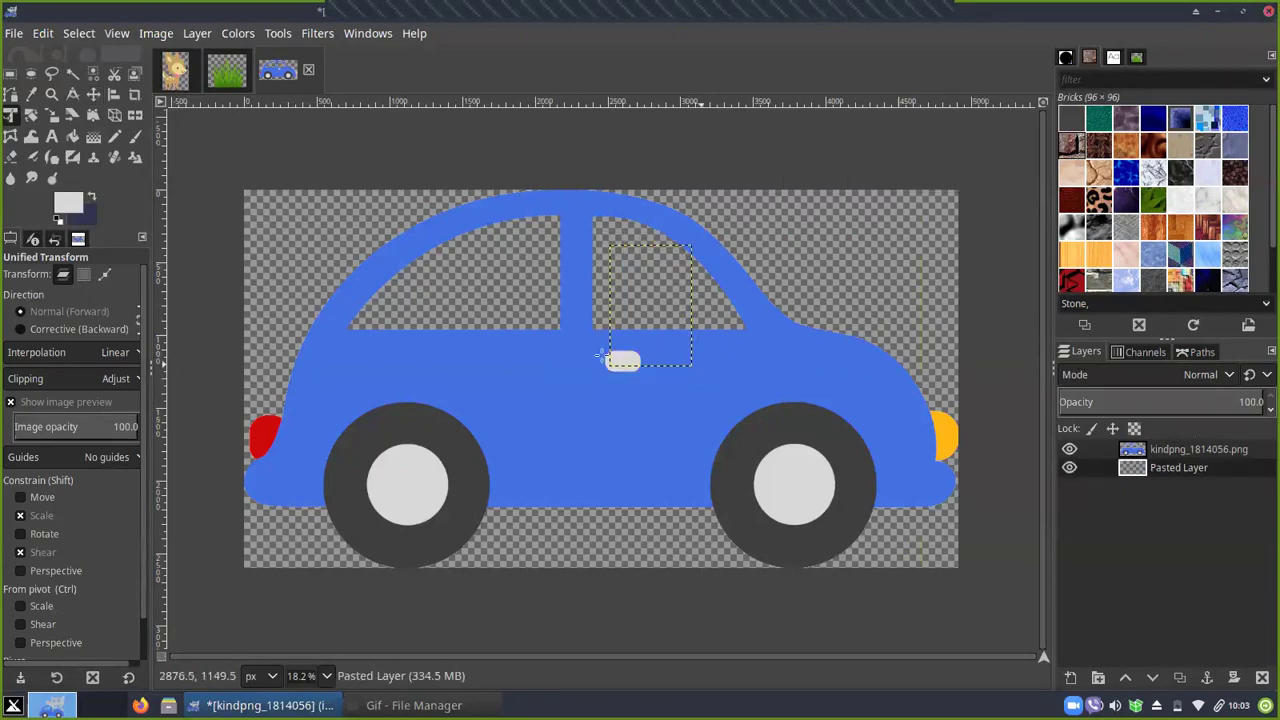
Nudge the deer again, scale it to about 104%, and make the car layer active
left_click(93, 95)
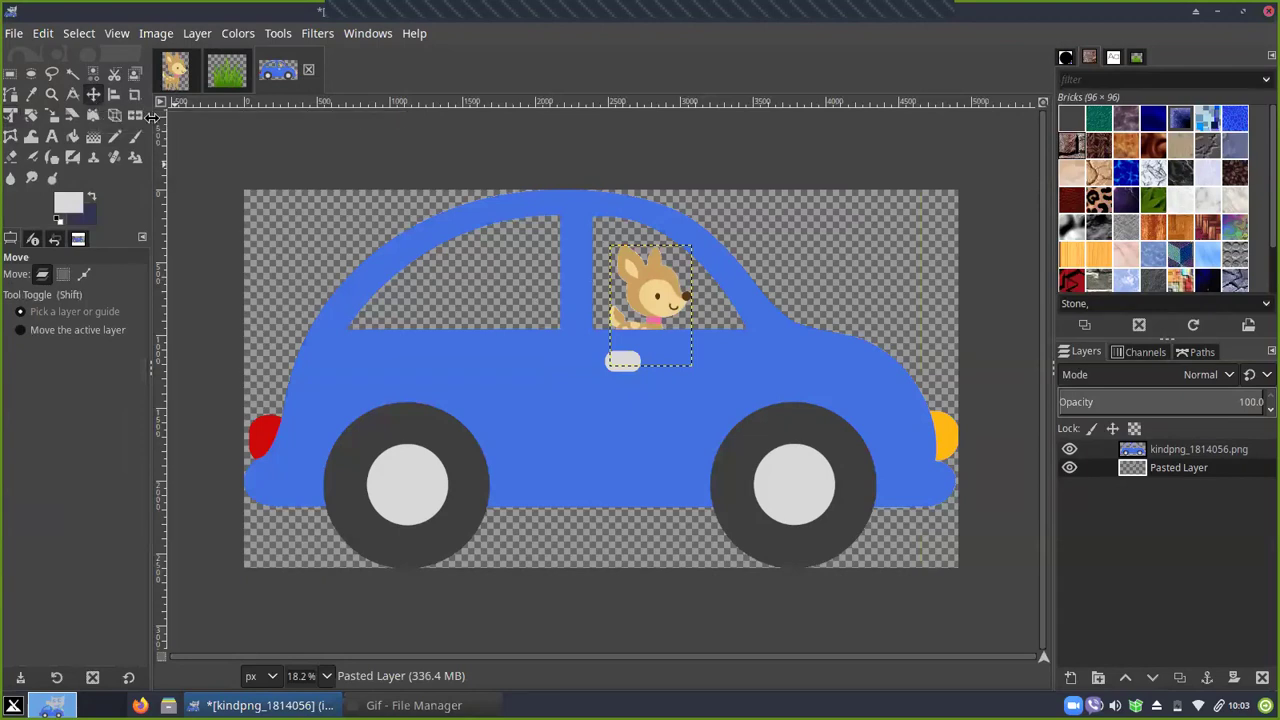
left_click_drag(662, 288, 666, 290)
left_click(12, 116)
left_click(636, 270)
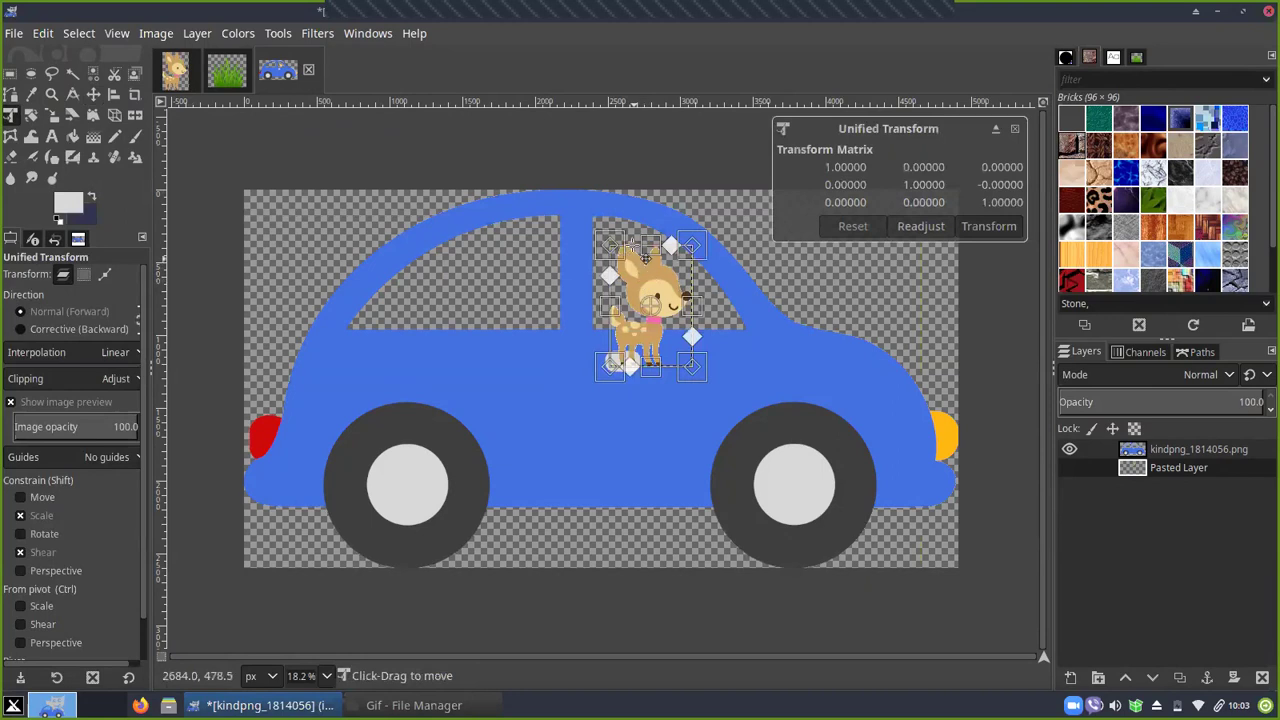
left_click_drag(667, 252, 665, 256)
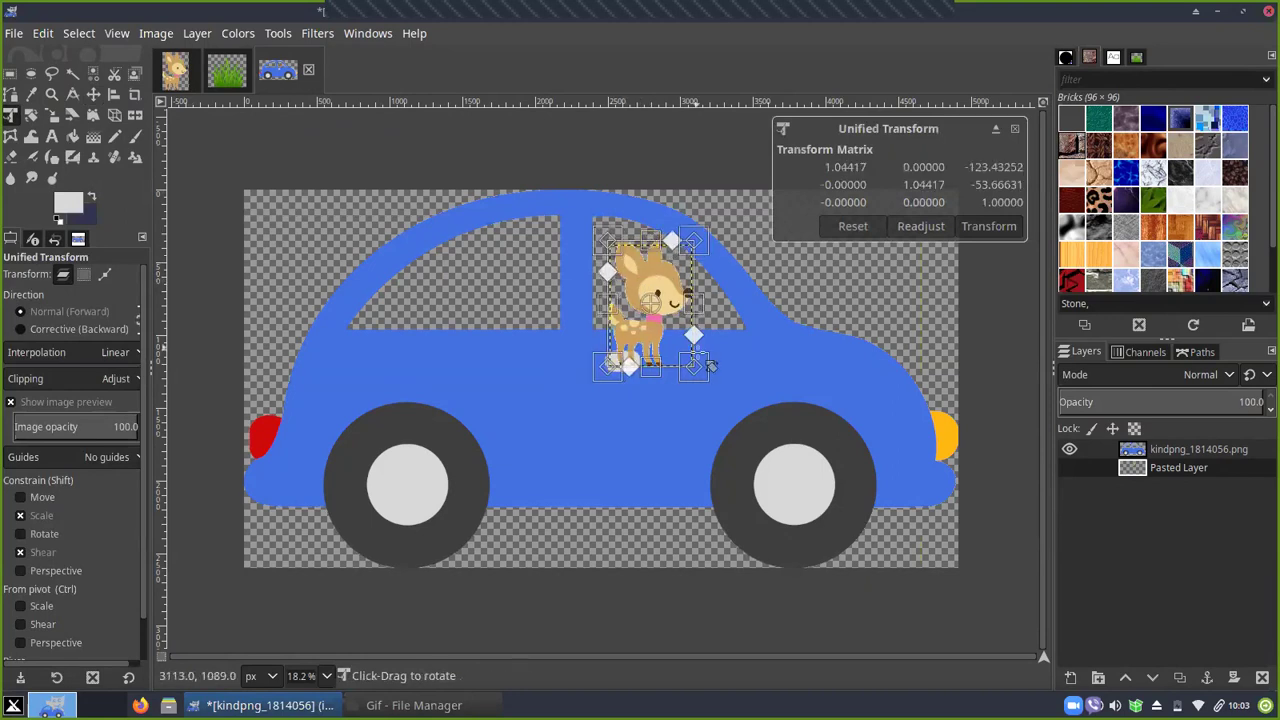
key("Return")
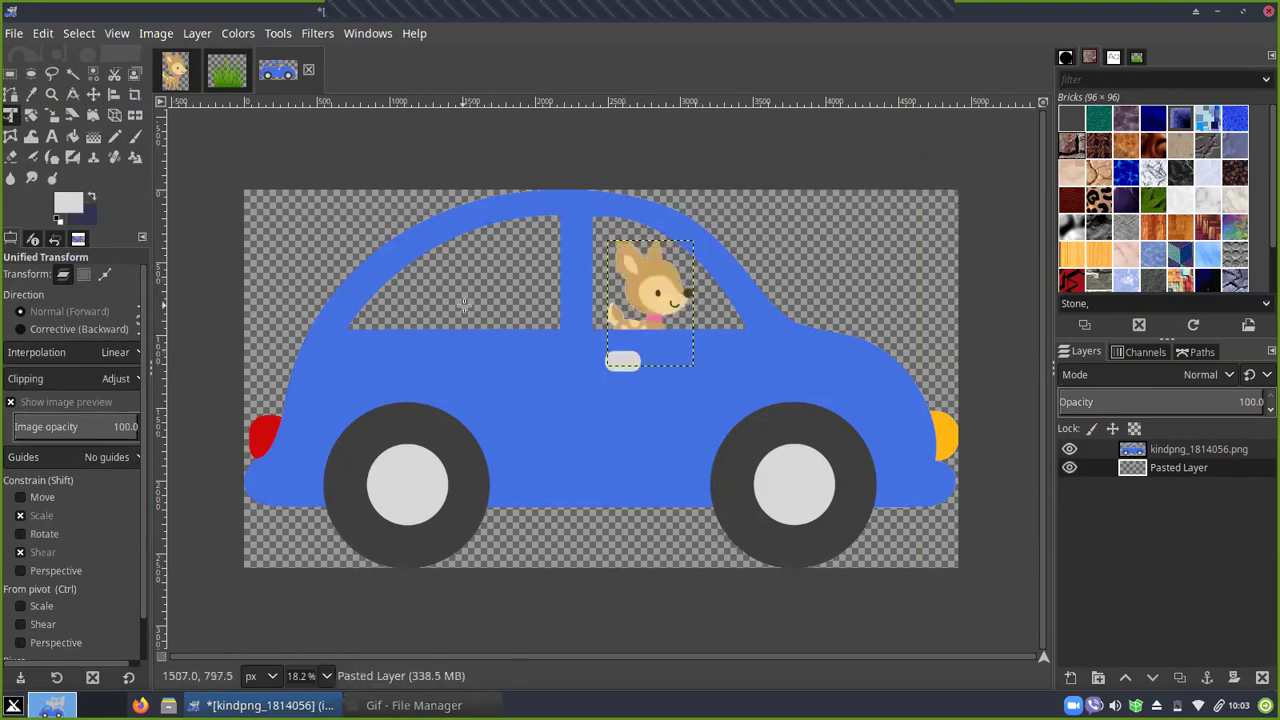
left_click(1133, 452)
left_click(1138, 467)
left_click(1138, 450)
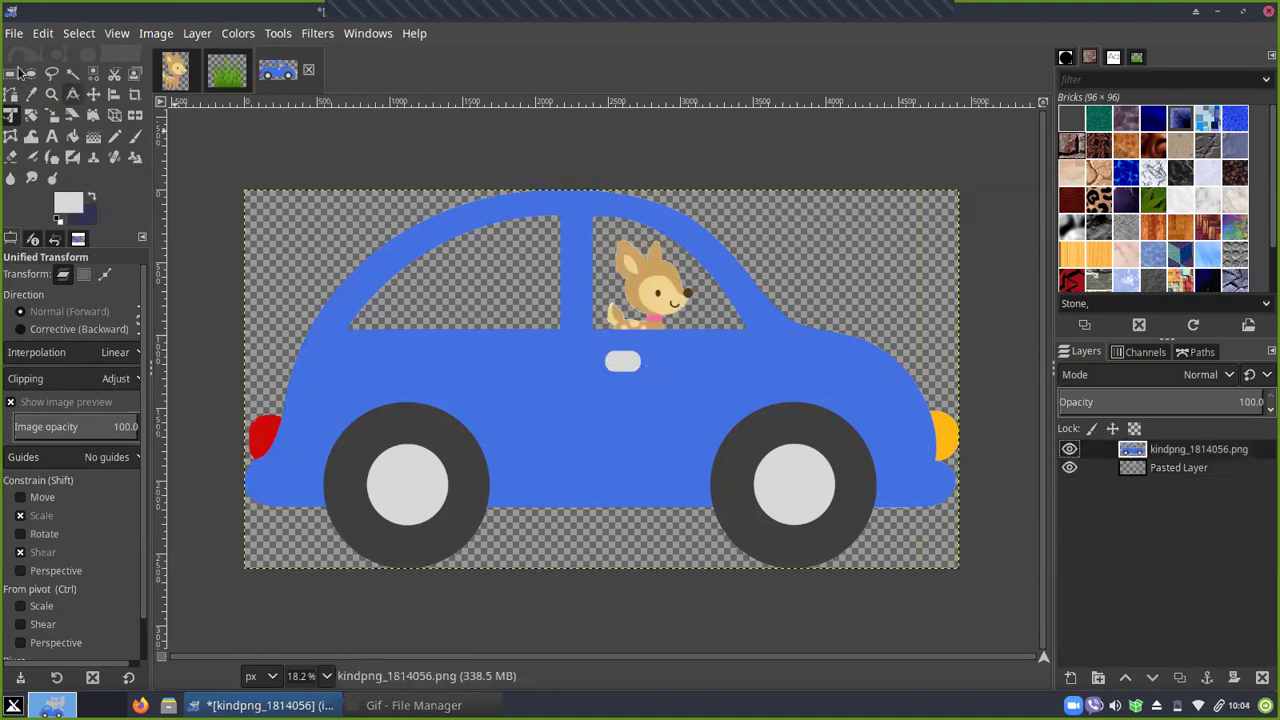
Copy the visible car-and-deer composite and open the new-image dialog (width 128)
left_click(42, 34)
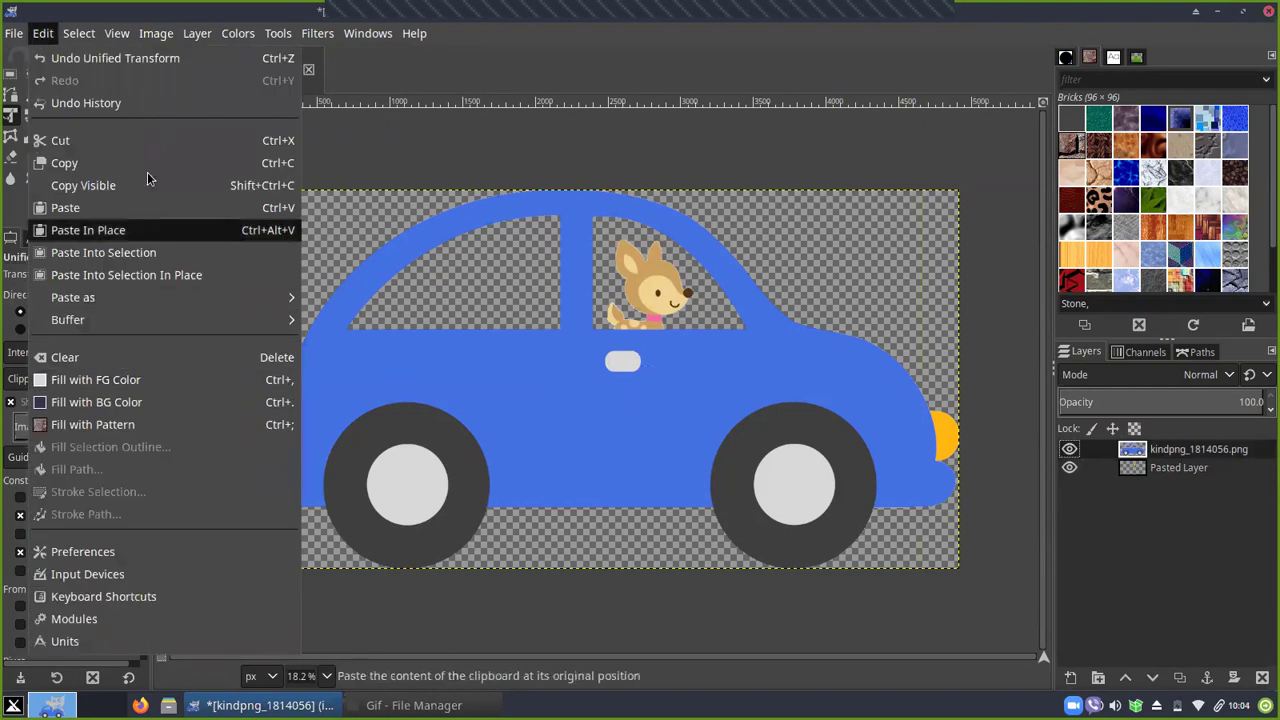
left_click(121, 199)
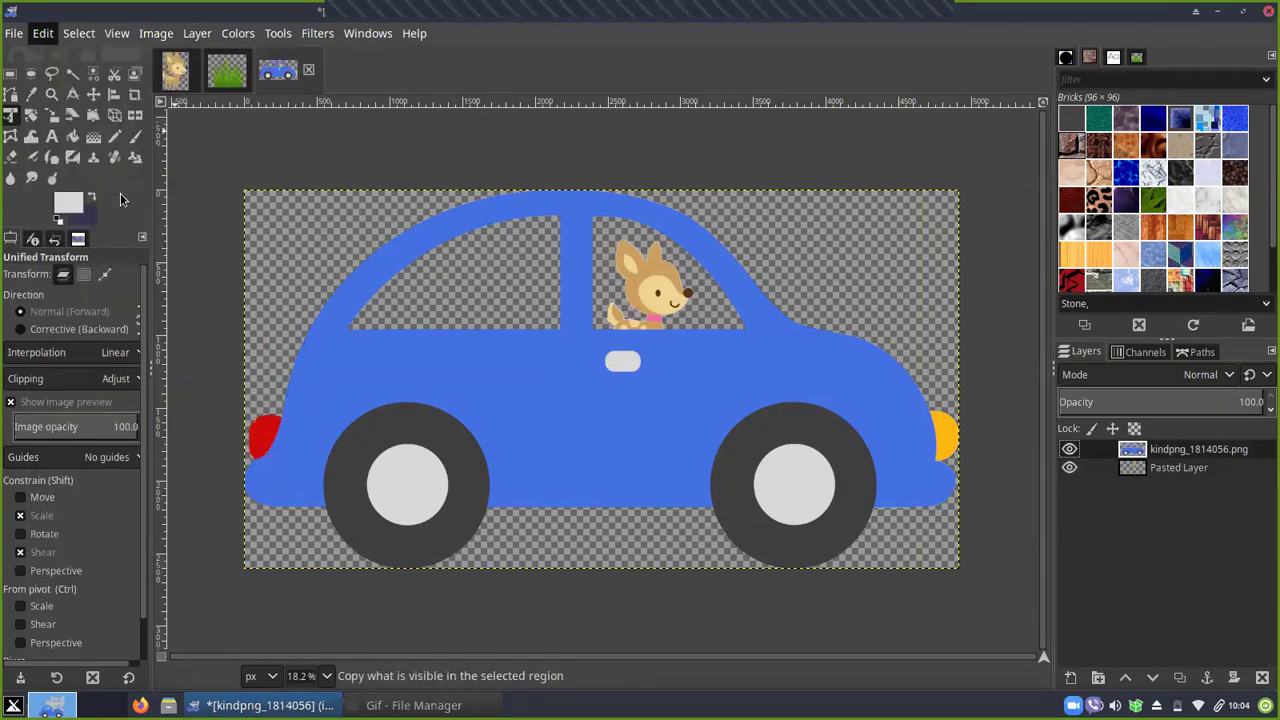
left_click(13, 36)
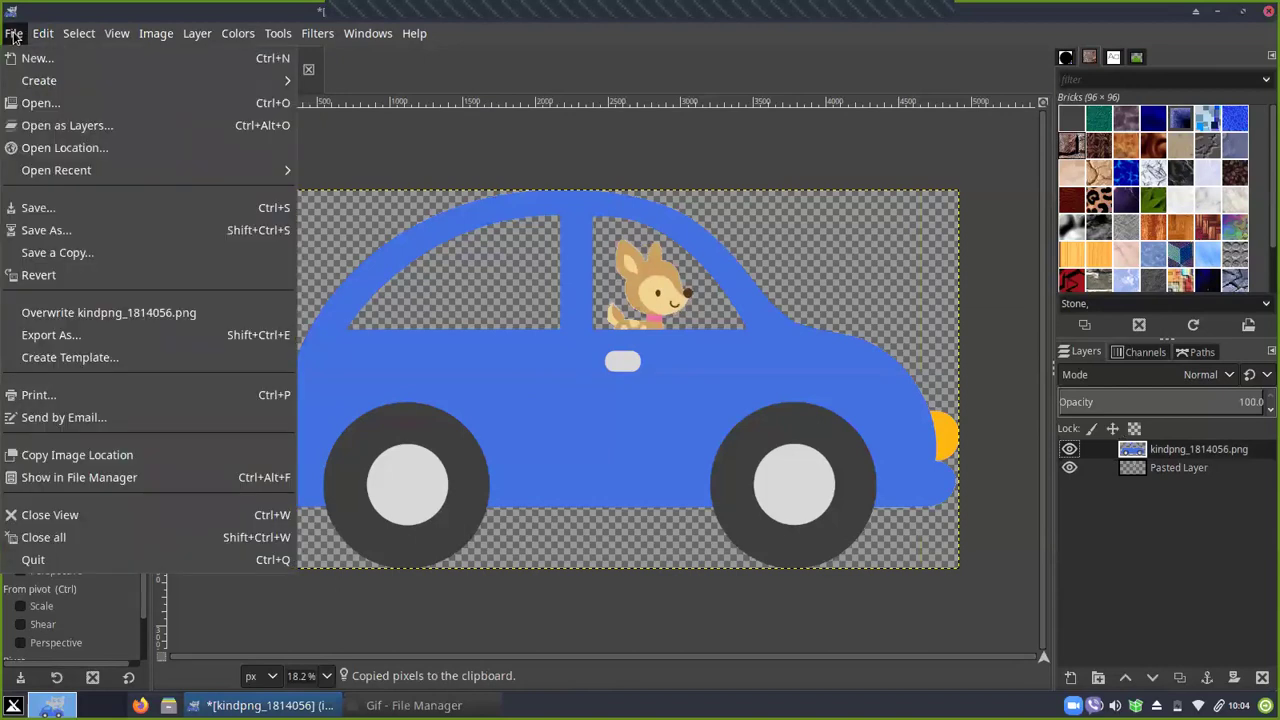
left_click(40, 54)
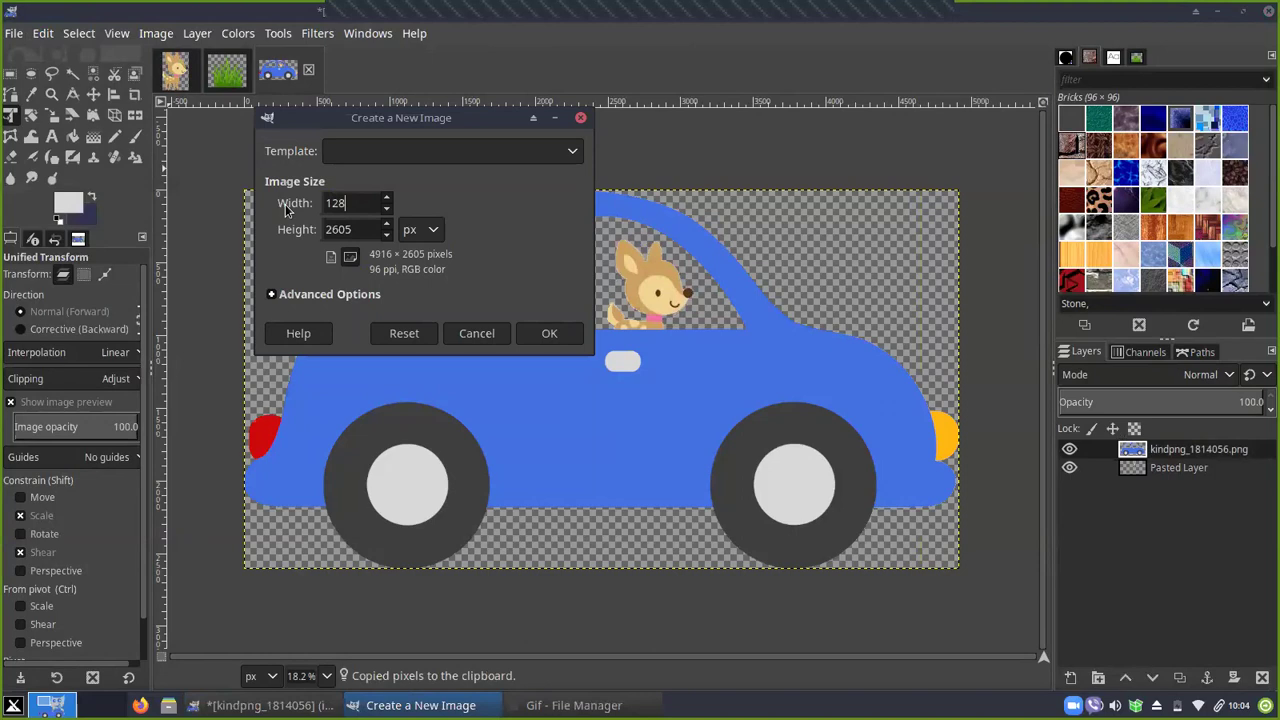
Set the new image size to 1280 × 720 pixels
key("Tab")
type("72")
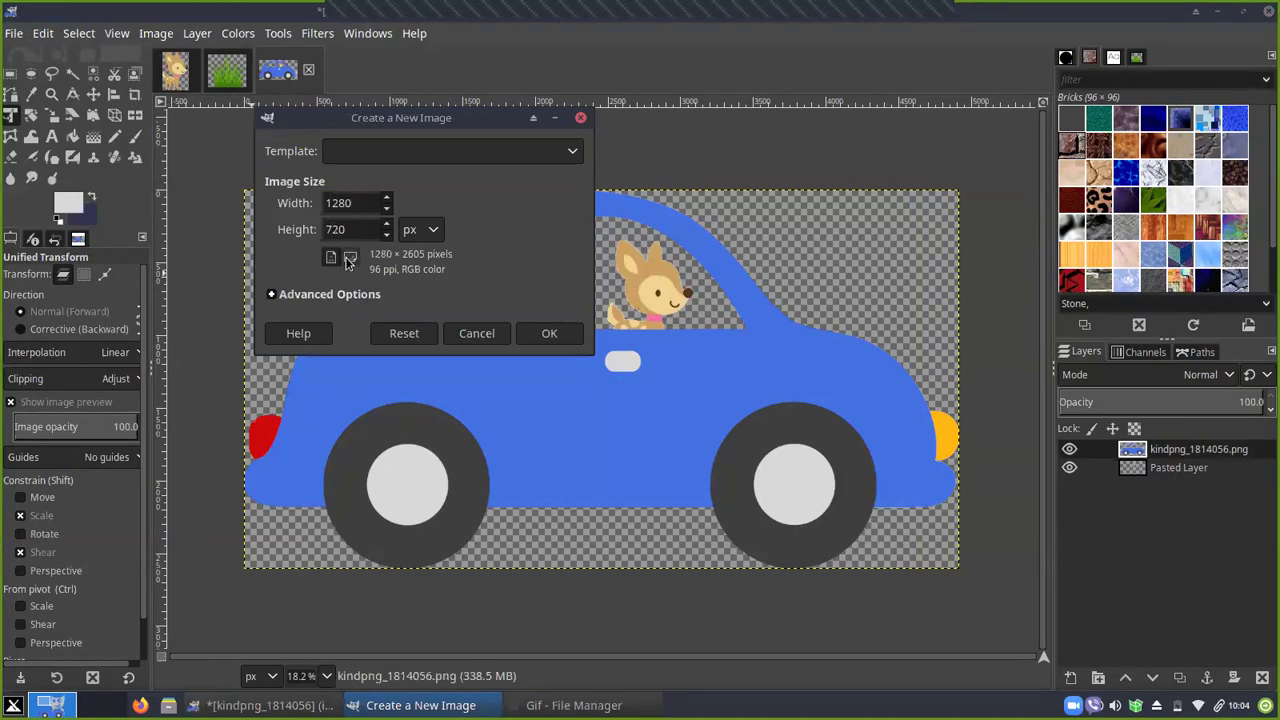
left_click(349, 262)
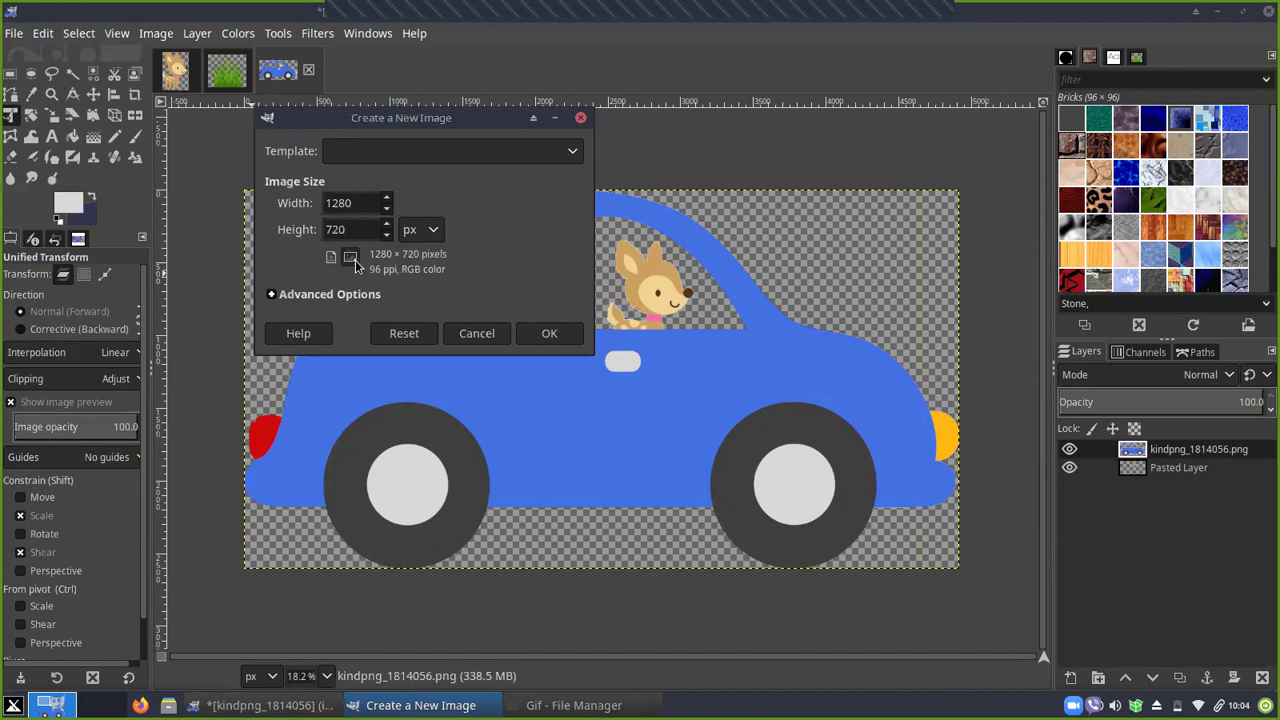
Set Advanced Options fill to Transparency and create the new image
left_click(340, 295)
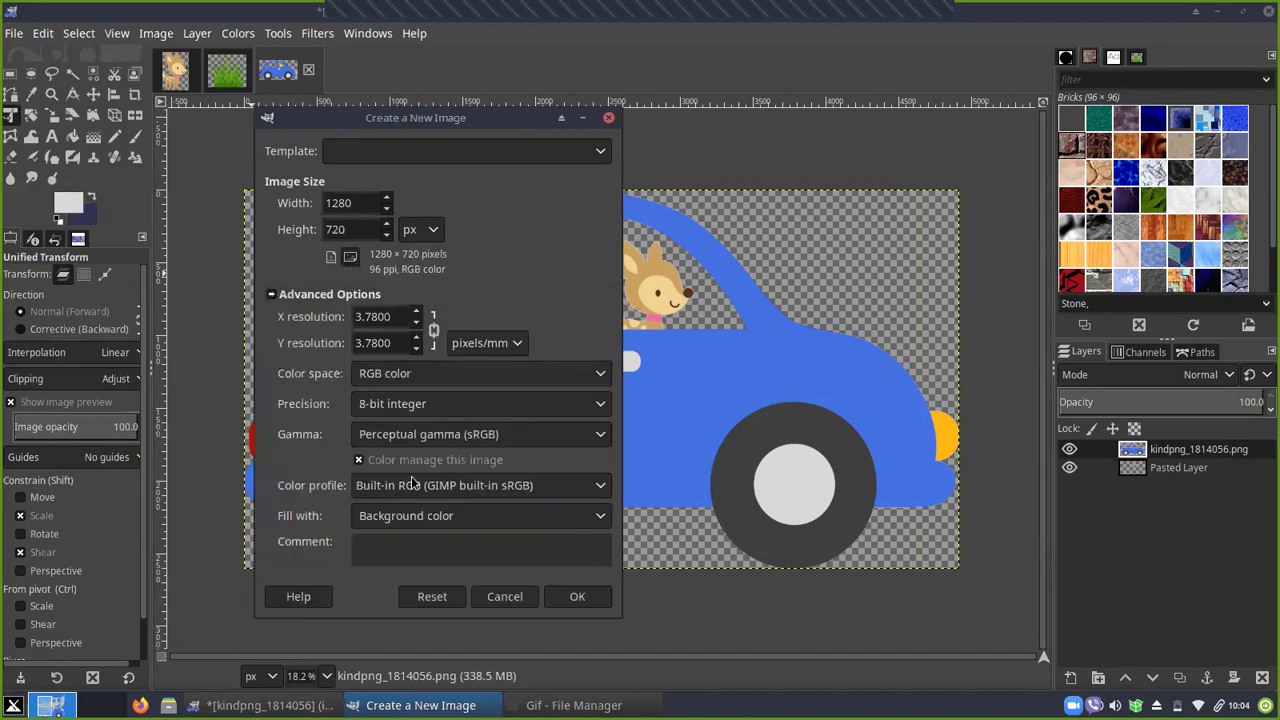
left_click(425, 517)
left_click(422, 563)
left_click(425, 517)
left_click(412, 491)
left_click(445, 519)
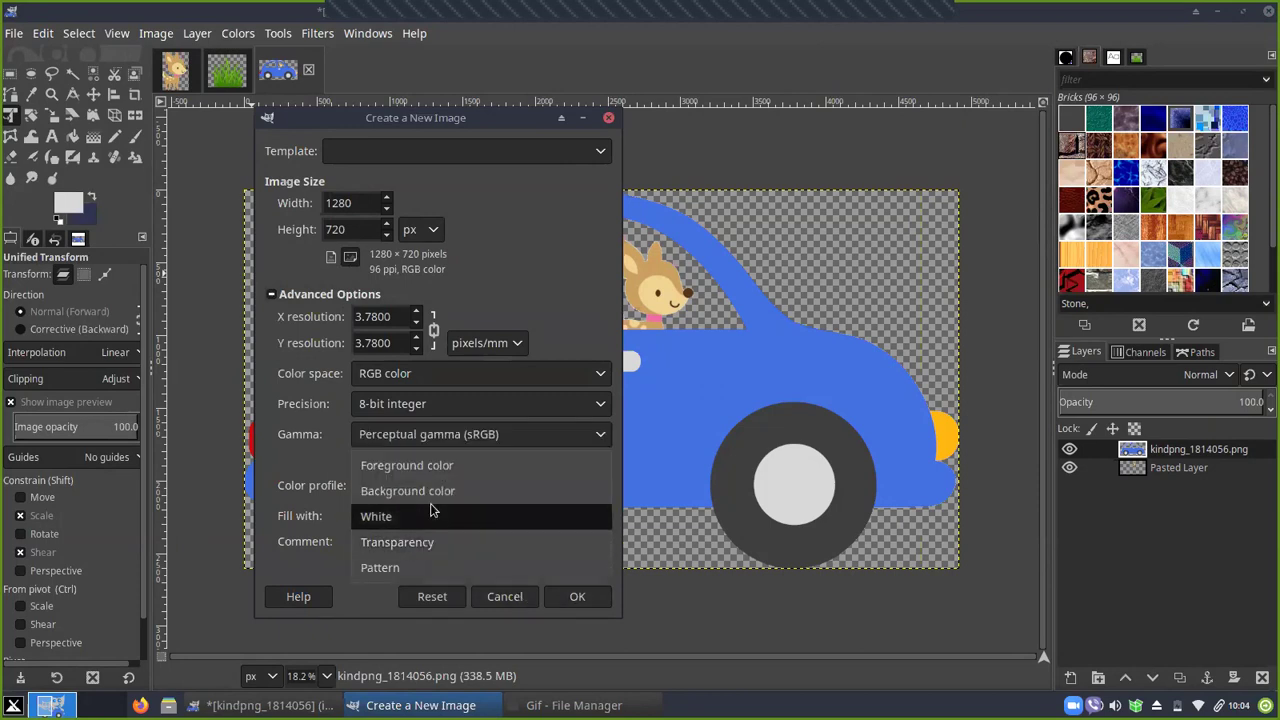
left_click(455, 492)
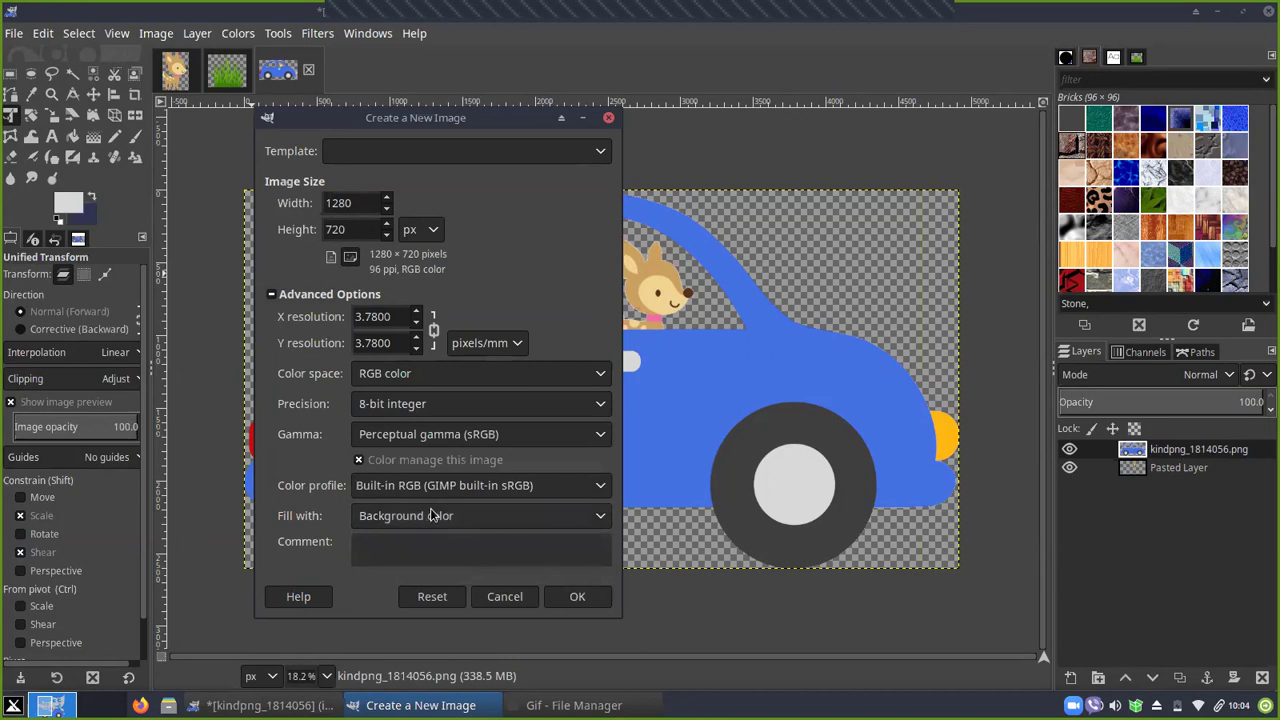
left_click(487, 517)
left_click(440, 567)
left_click(556, 596)
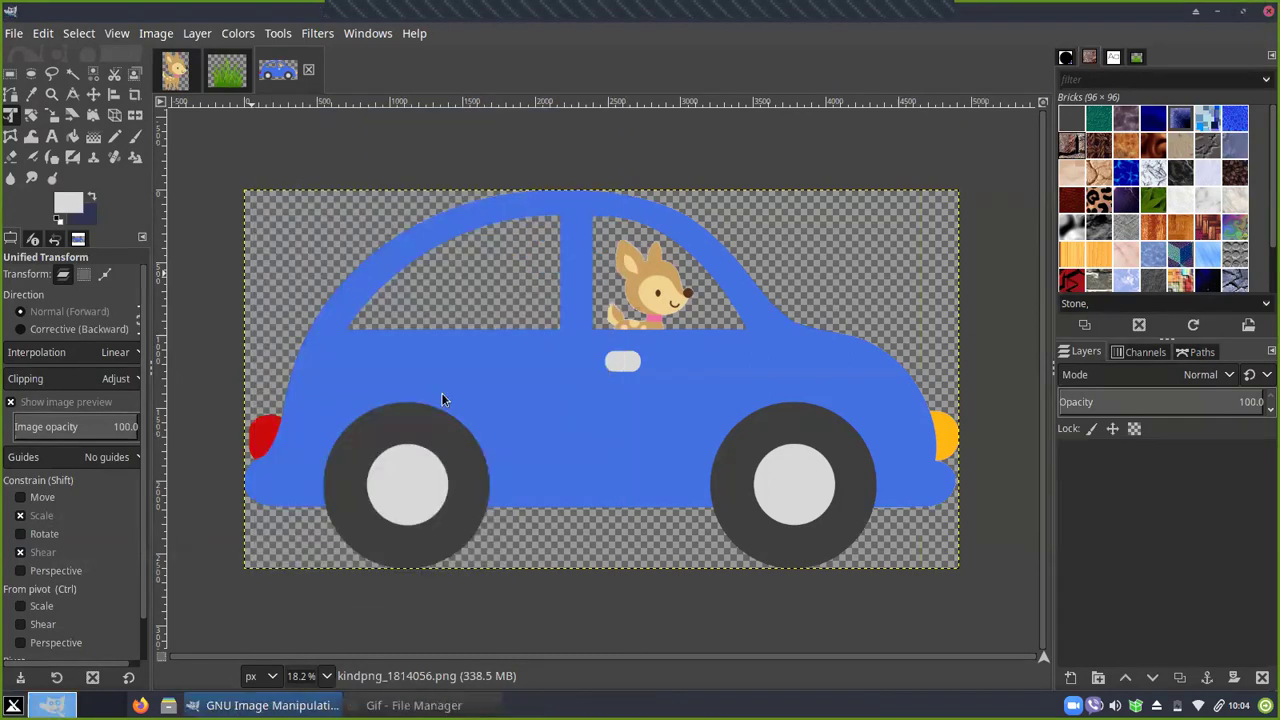
Set the foreground colour to white and fill the canvas with it
left_click(72, 210)
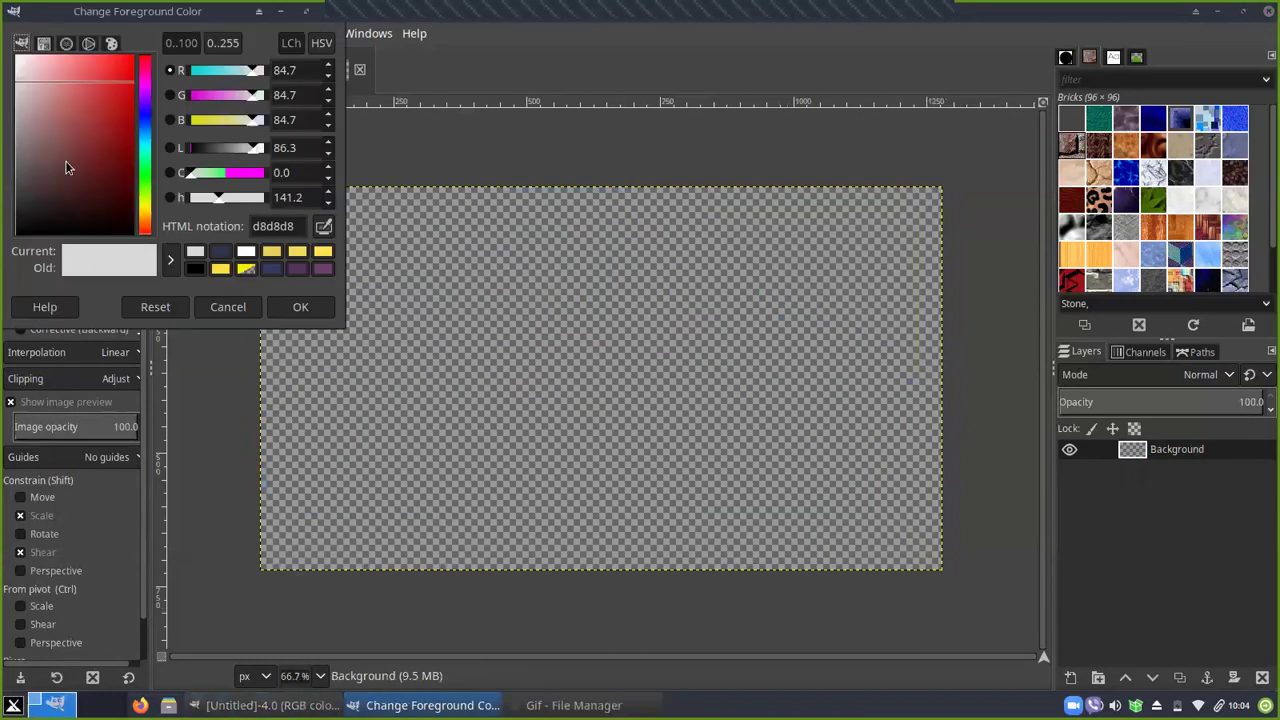
left_click(290, 307)
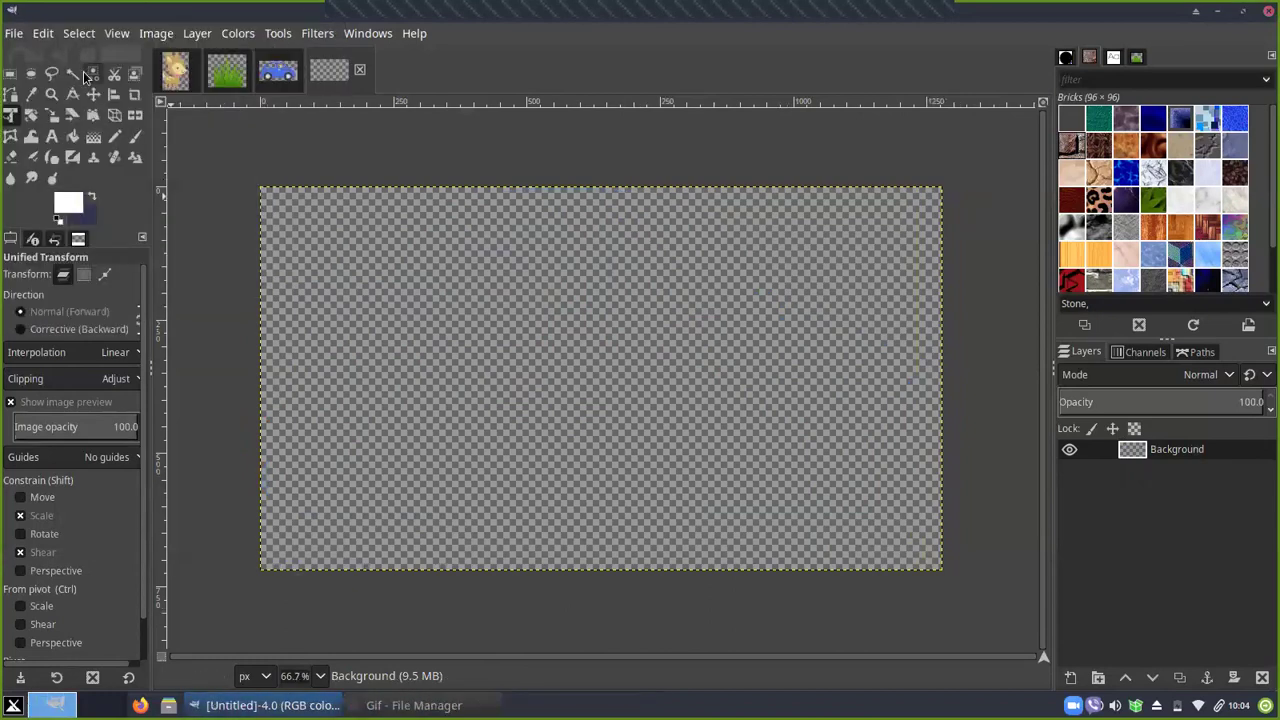
left_click(40, 32)
left_click(86, 377)
Copy the visible blue car image and return to the untitled canvas
left_click(282, 72)
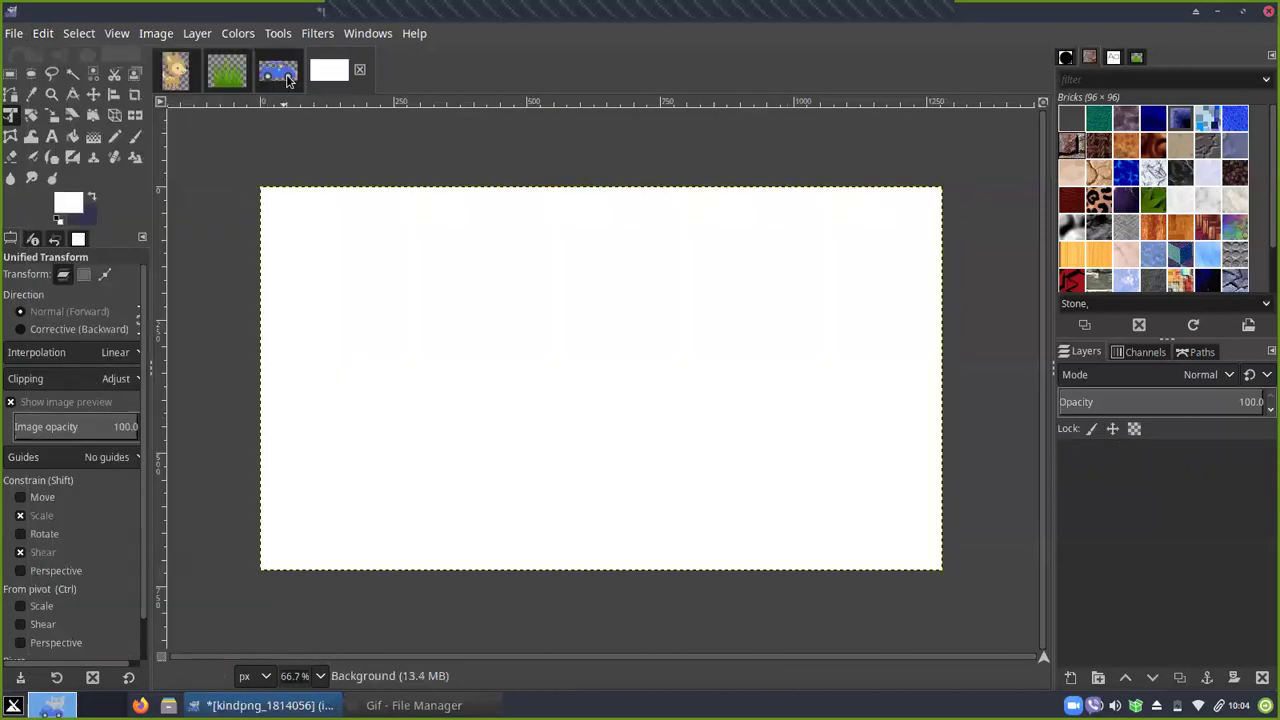
left_click(53, 37)
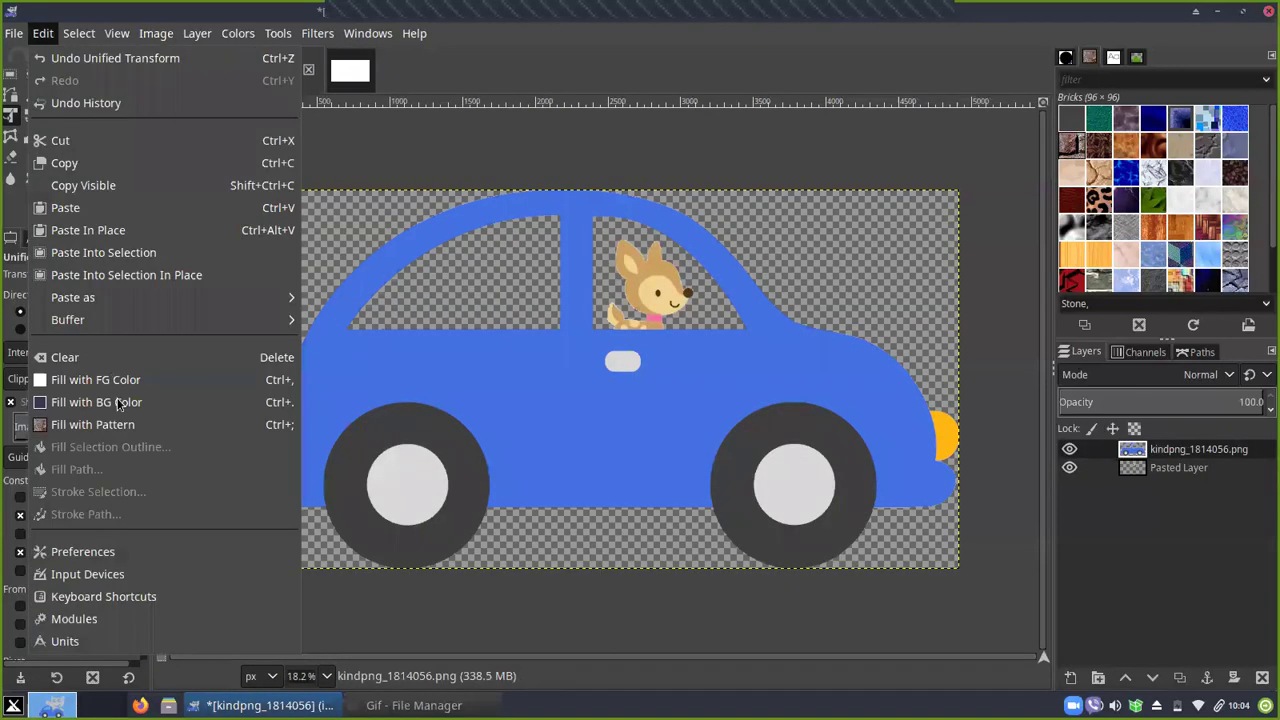
left_click(100, 186)
left_click(344, 78)
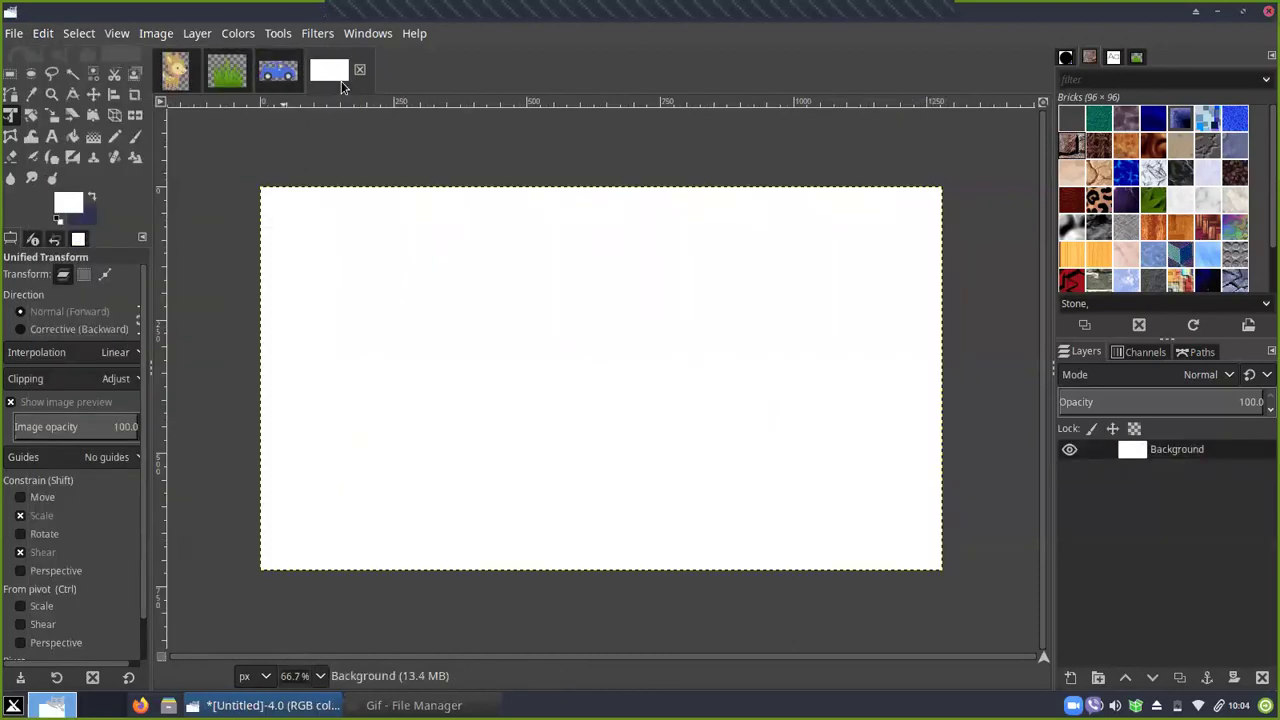
Paste the copied car into the white canvas and zoom out to see it
key("ctrl")
key("ctrl+v")
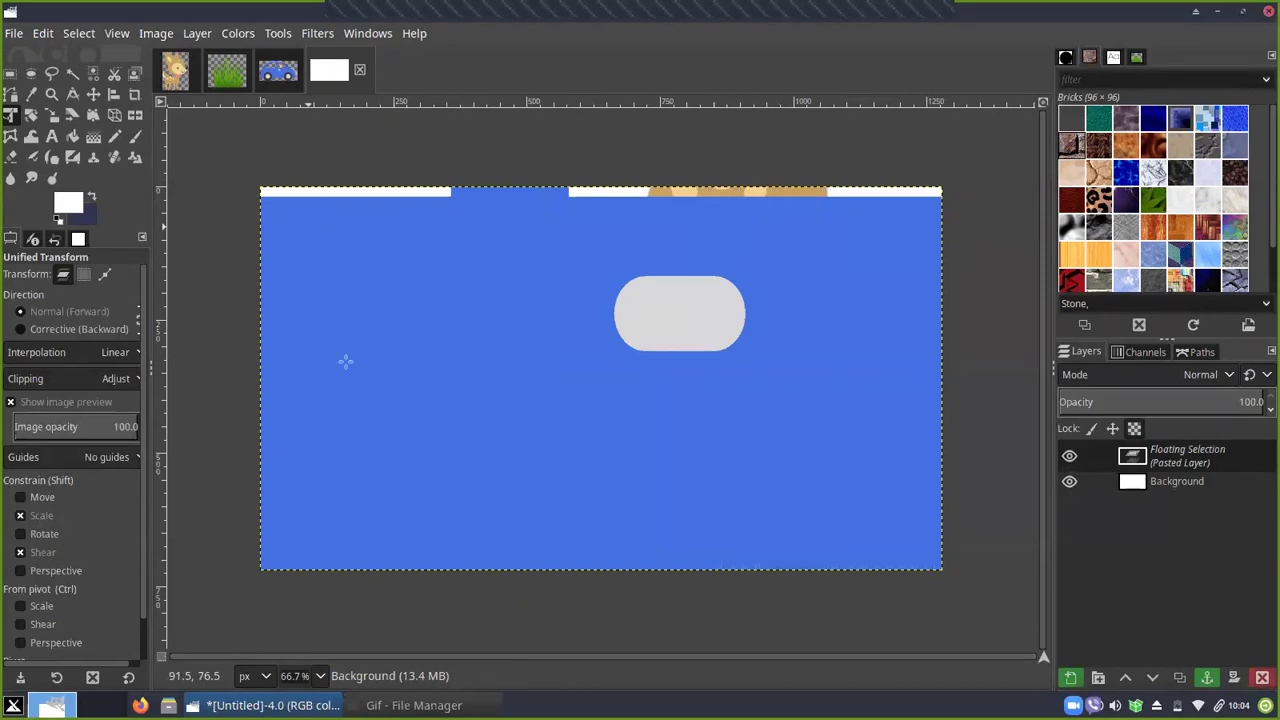
scroll(419, 350, "down", 2)
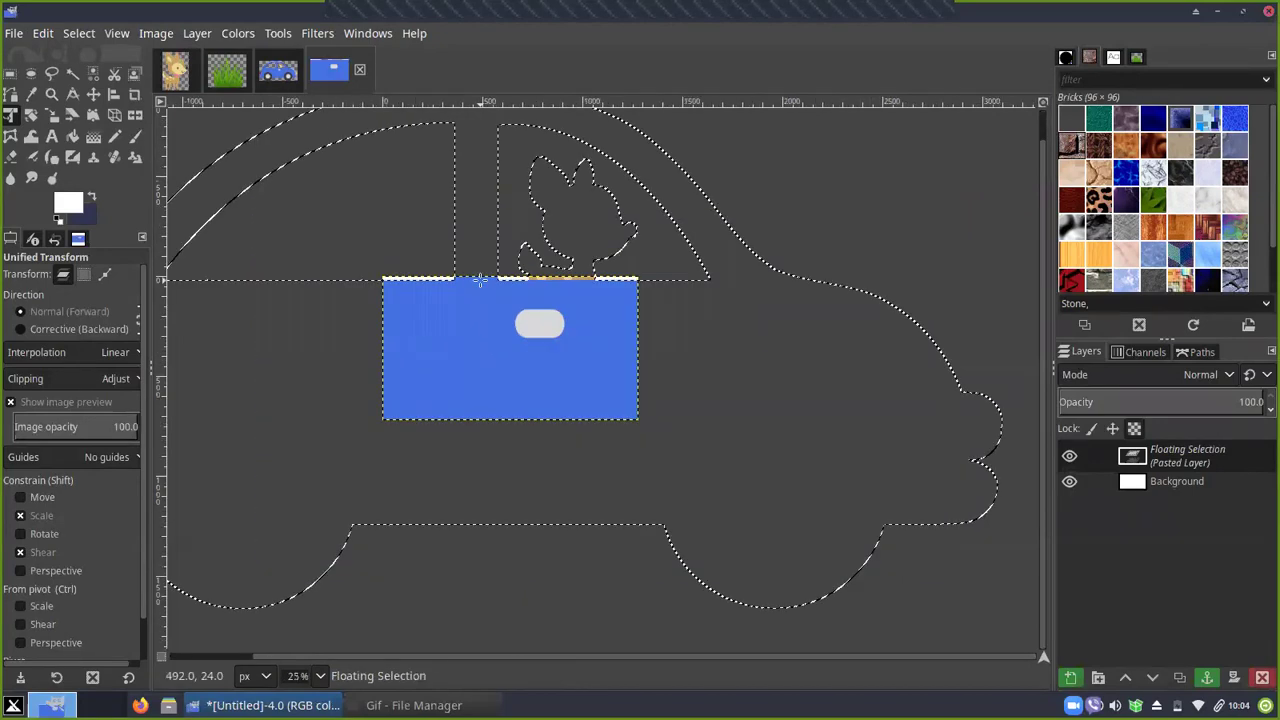
scroll(486, 464, "down", 3)
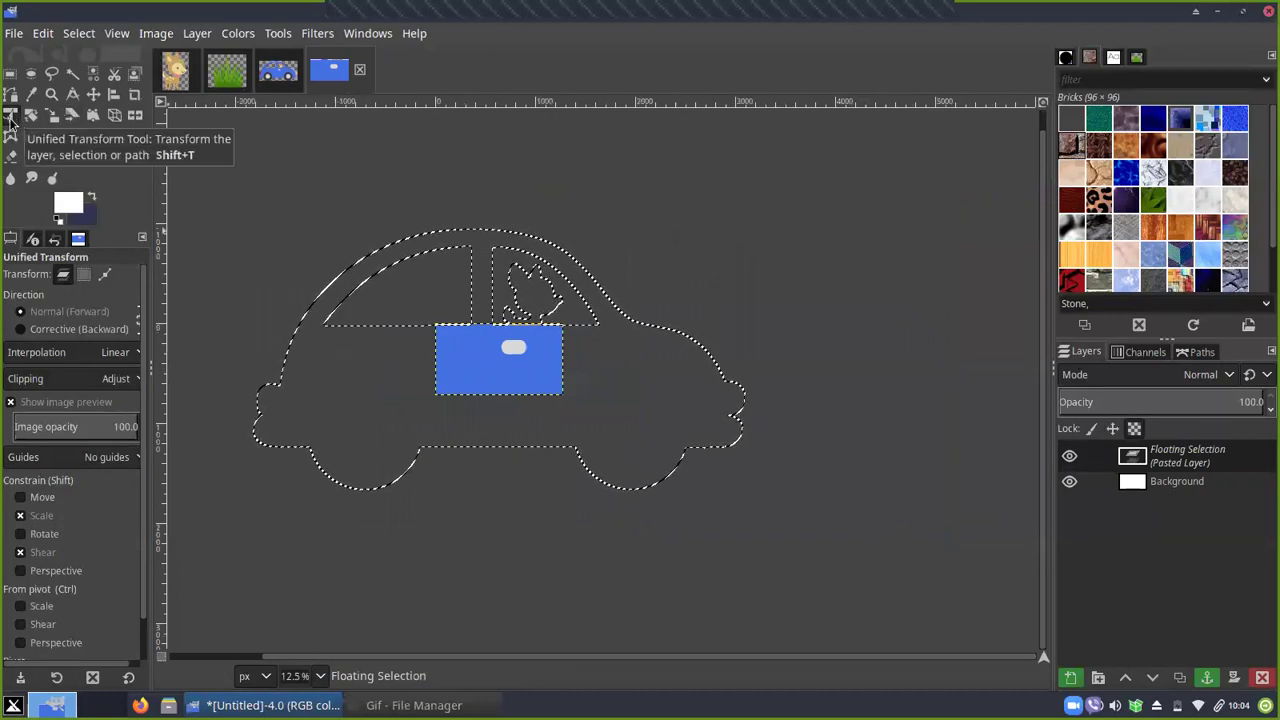
left_click(390, 404)
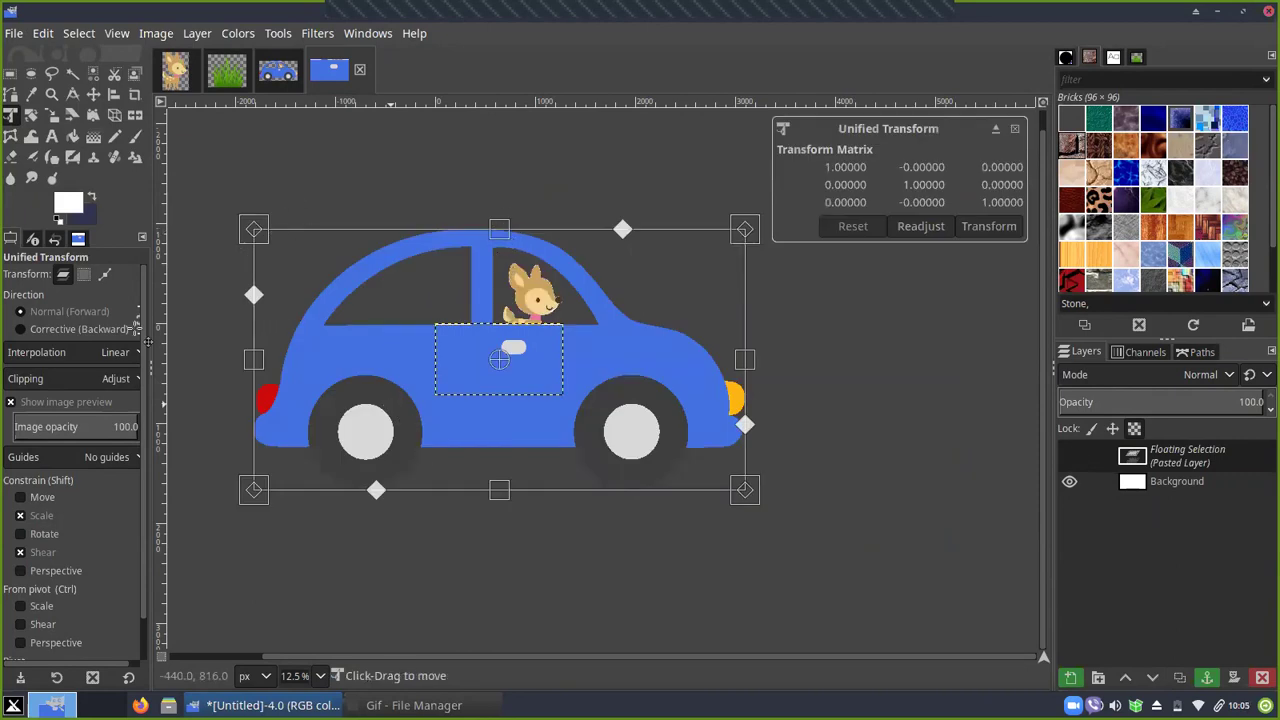
Scale the pasted car down slightly and apply the transform
left_click_drag(500, 238, 499, 442)
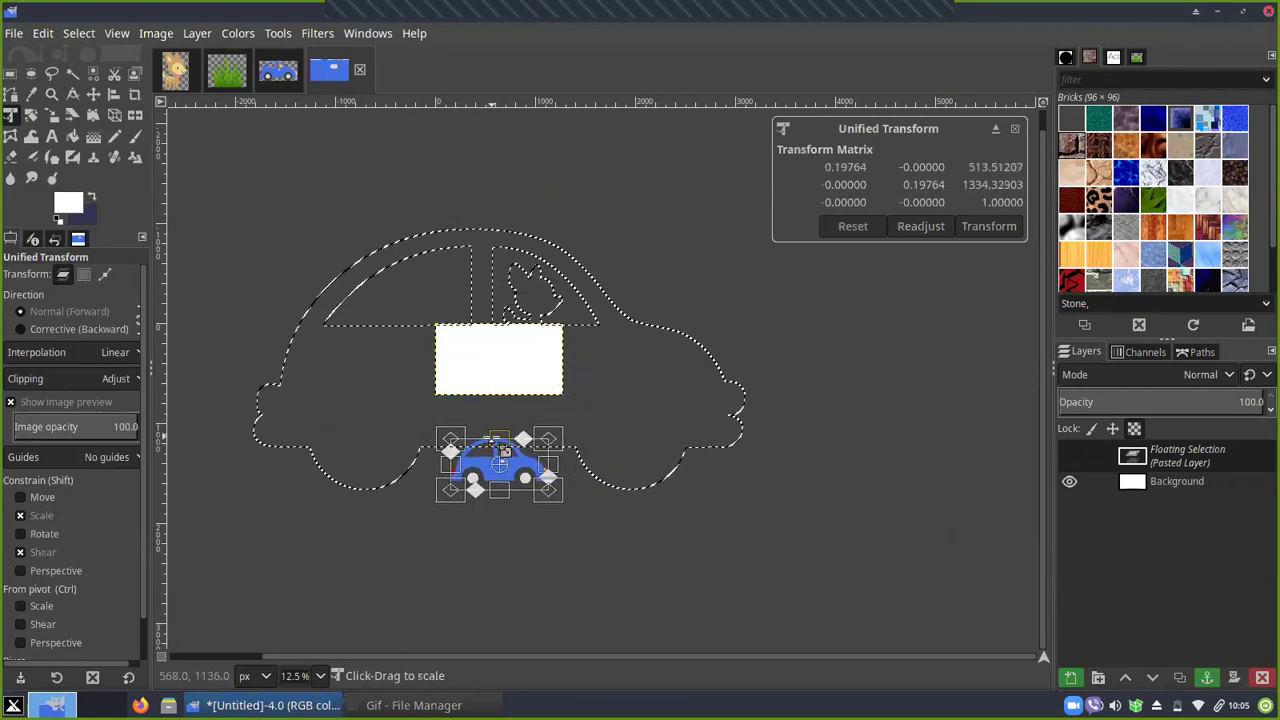
key("Return")
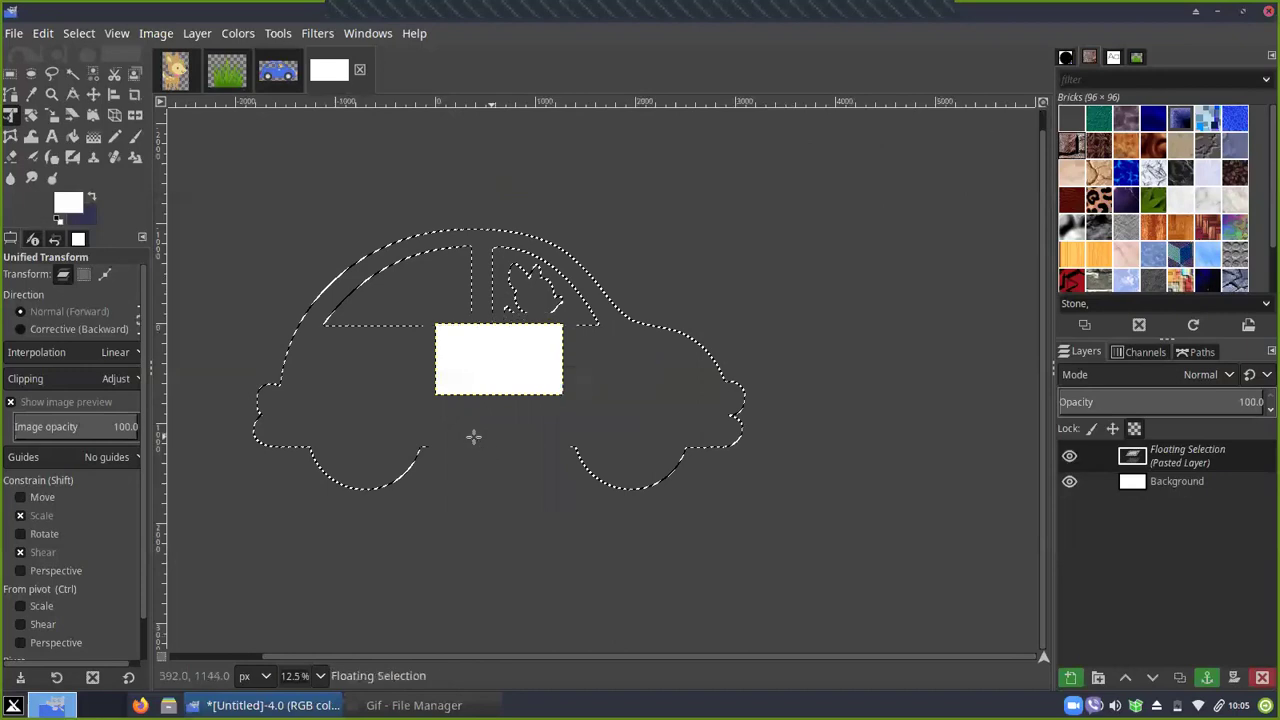
scroll(542, 499, "up", 1)
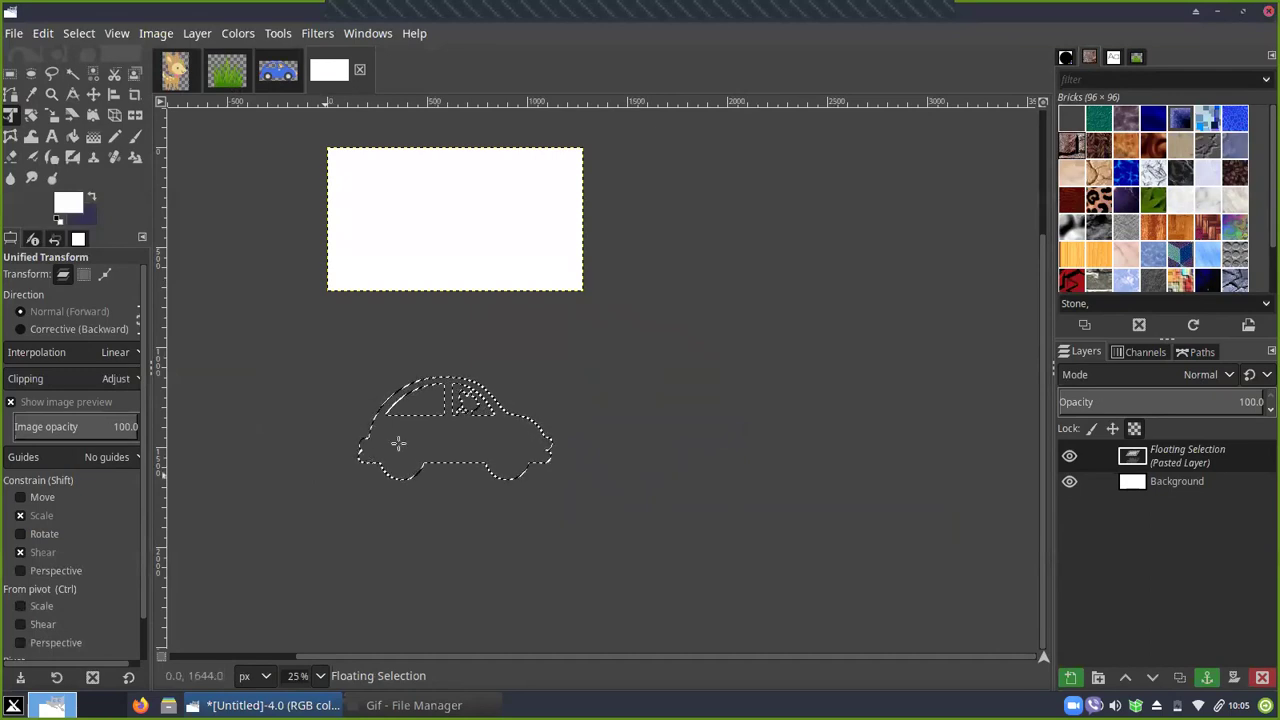
scroll(430, 478, "up", 1)
scroll(438, 476, "up", 3)
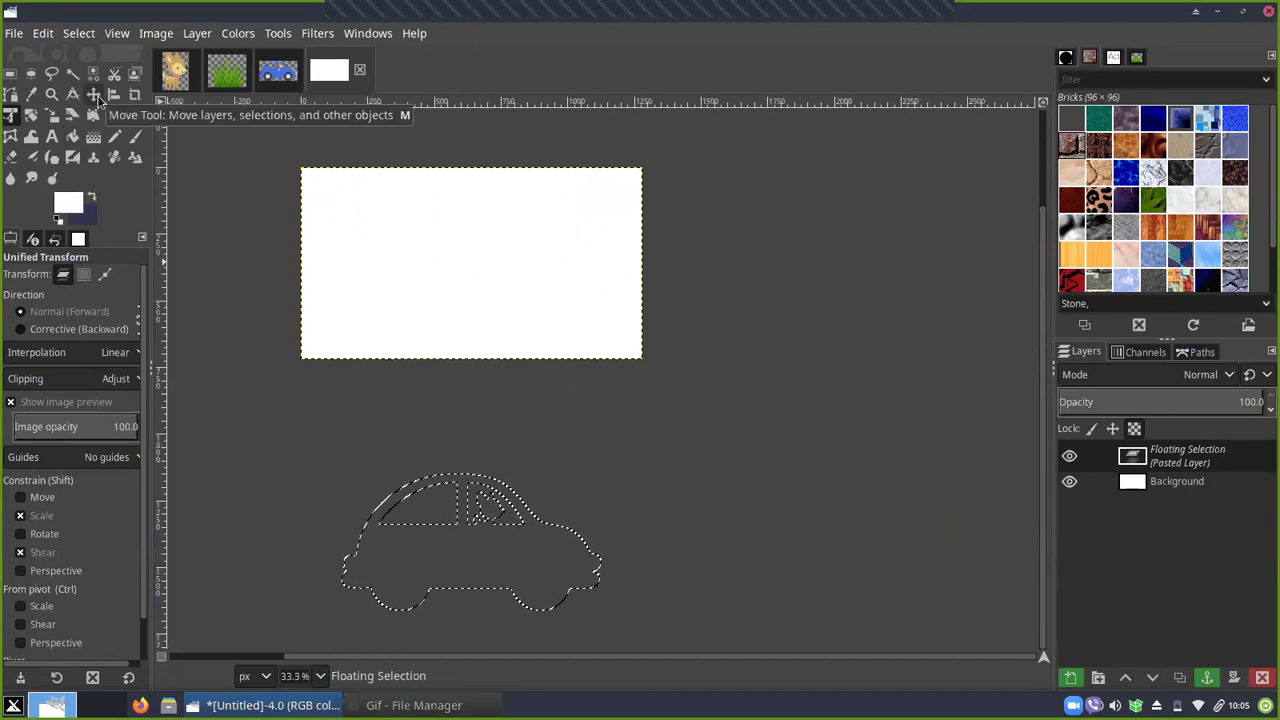
Move the car onto the canvas, shrink it to about 60%, and set it on the bottom edge
left_click(95, 96)
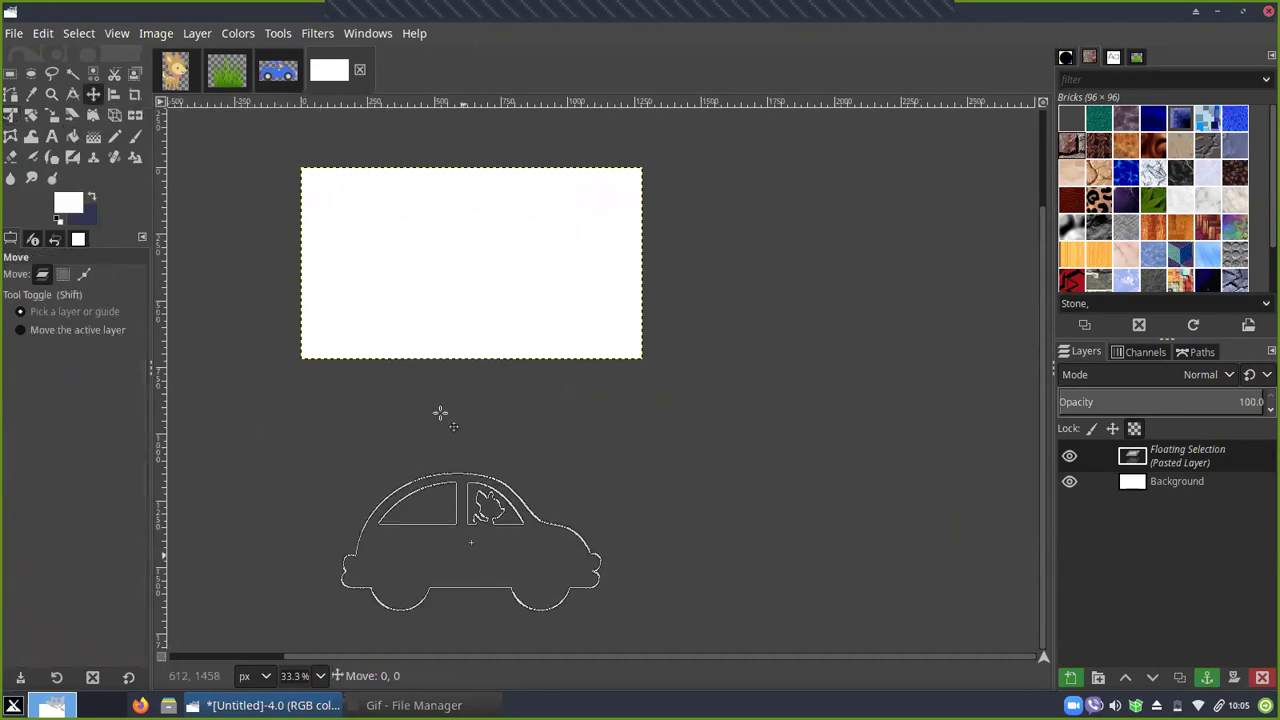
left_click_drag(440, 413, 421, 320)
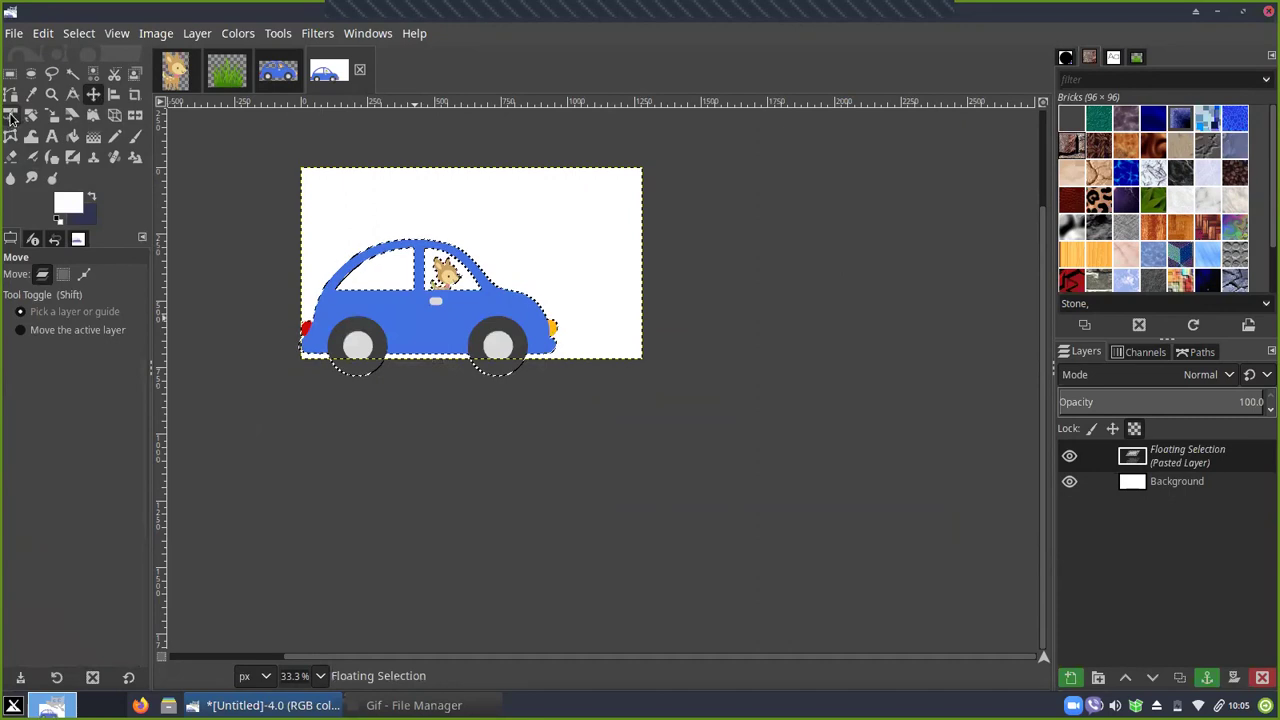
left_click(12, 116)
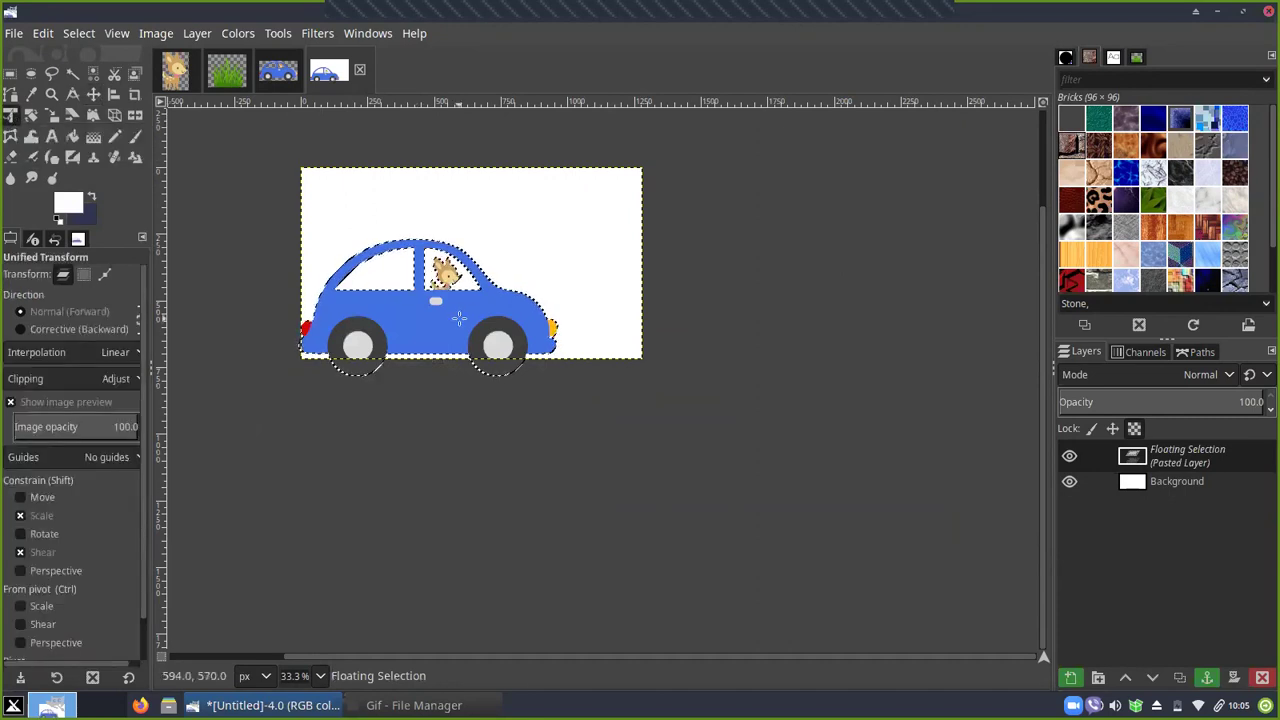
left_click(574, 230)
left_click_drag(560, 240, 433, 286)
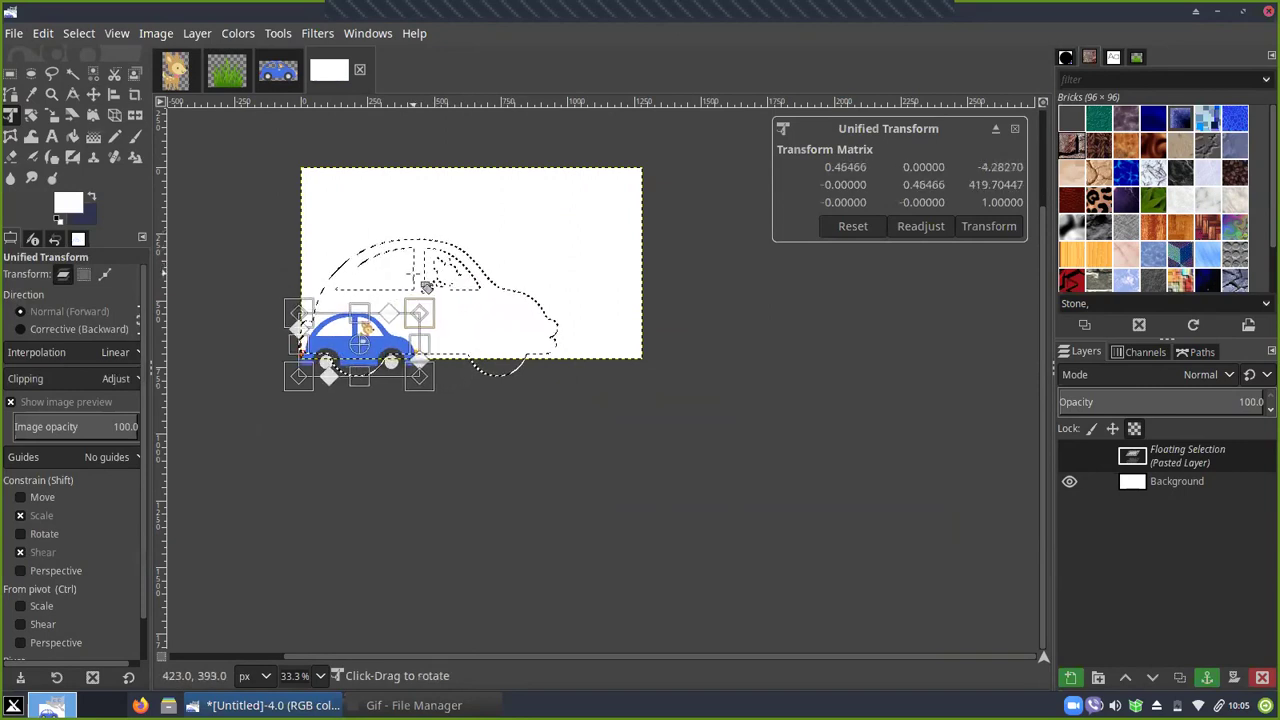
key("Return")
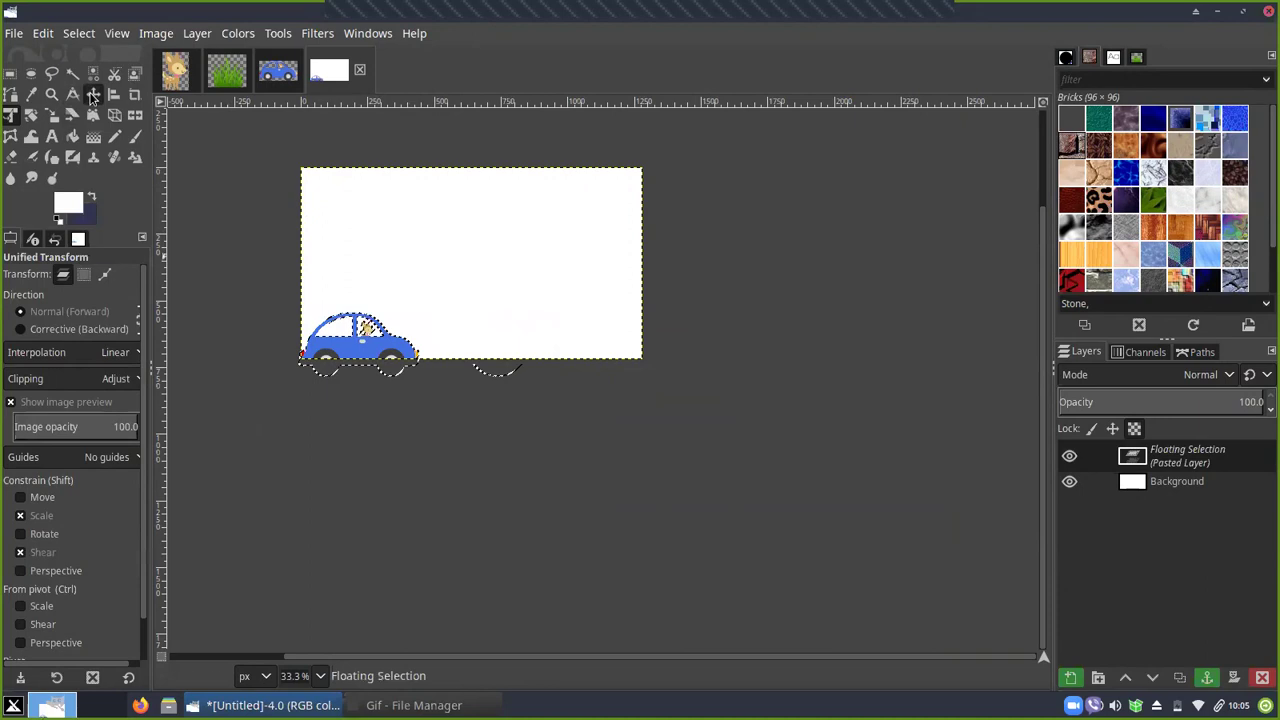
left_click(93, 94)
left_click_drag(369, 353, 376, 338)
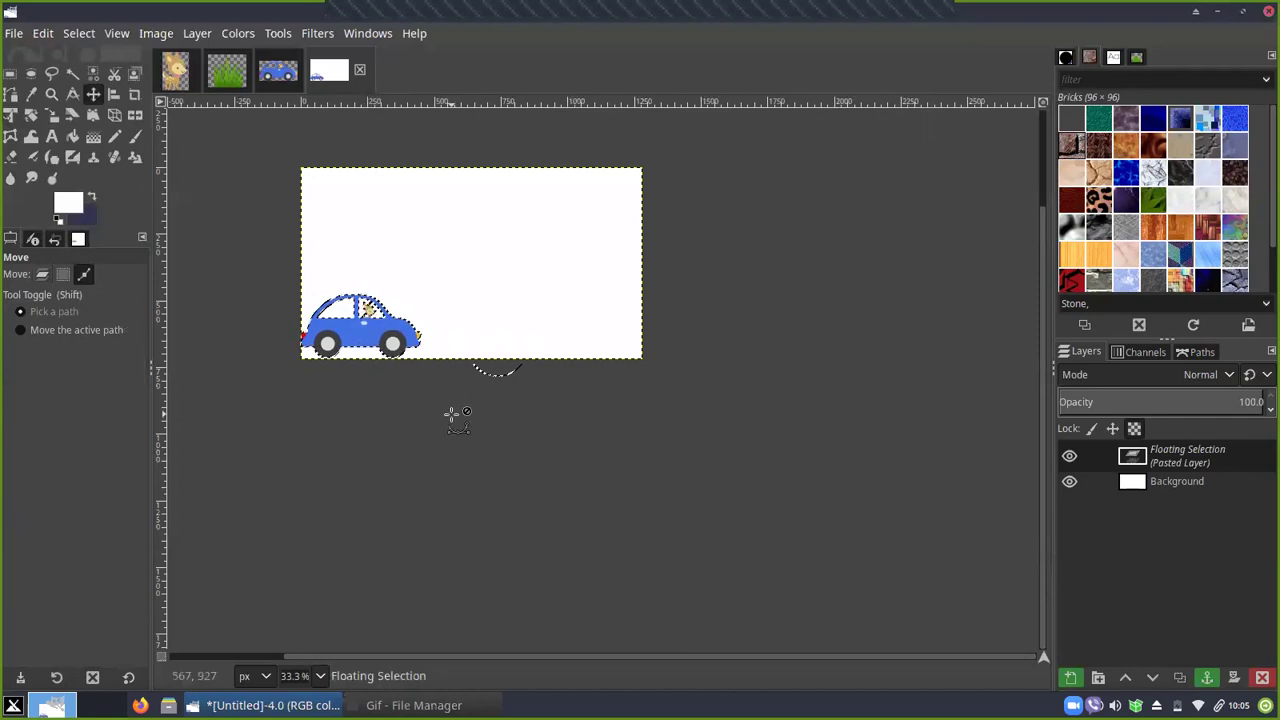
Set the view zoom to 50%
scroll(452, 415, "up", 1)
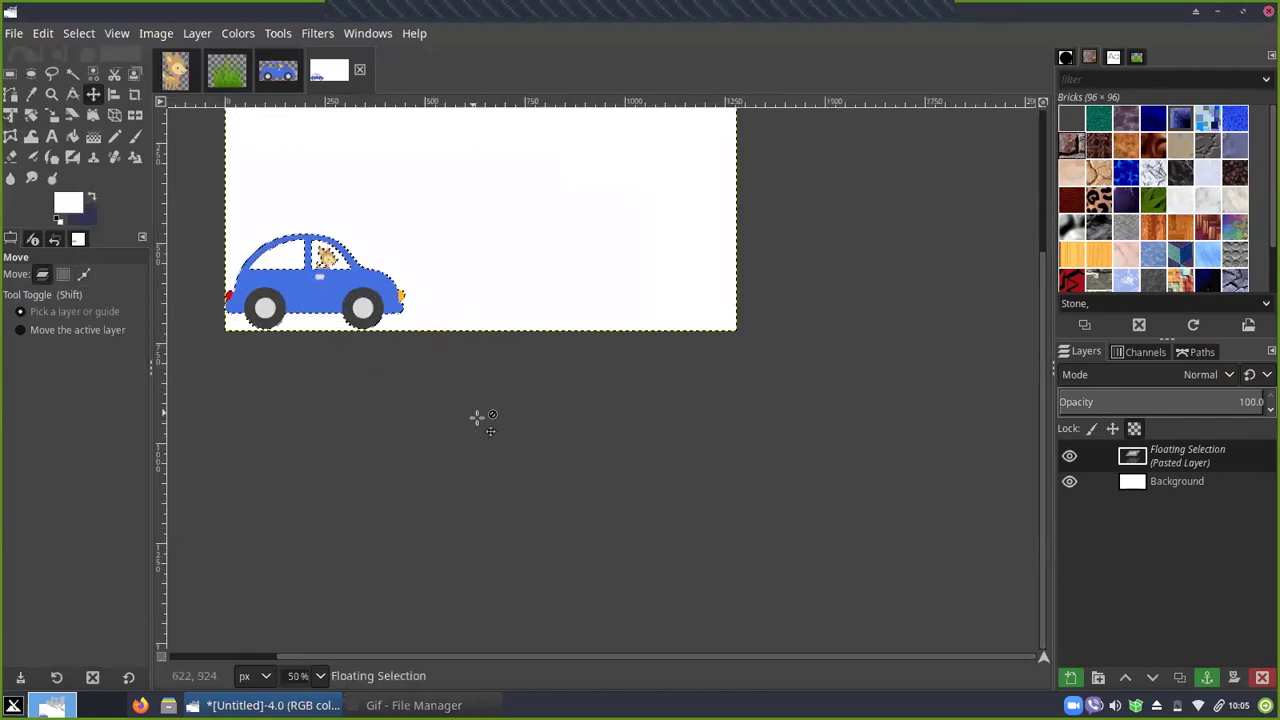
left_click(117, 33)
mouse_move(170, 110)
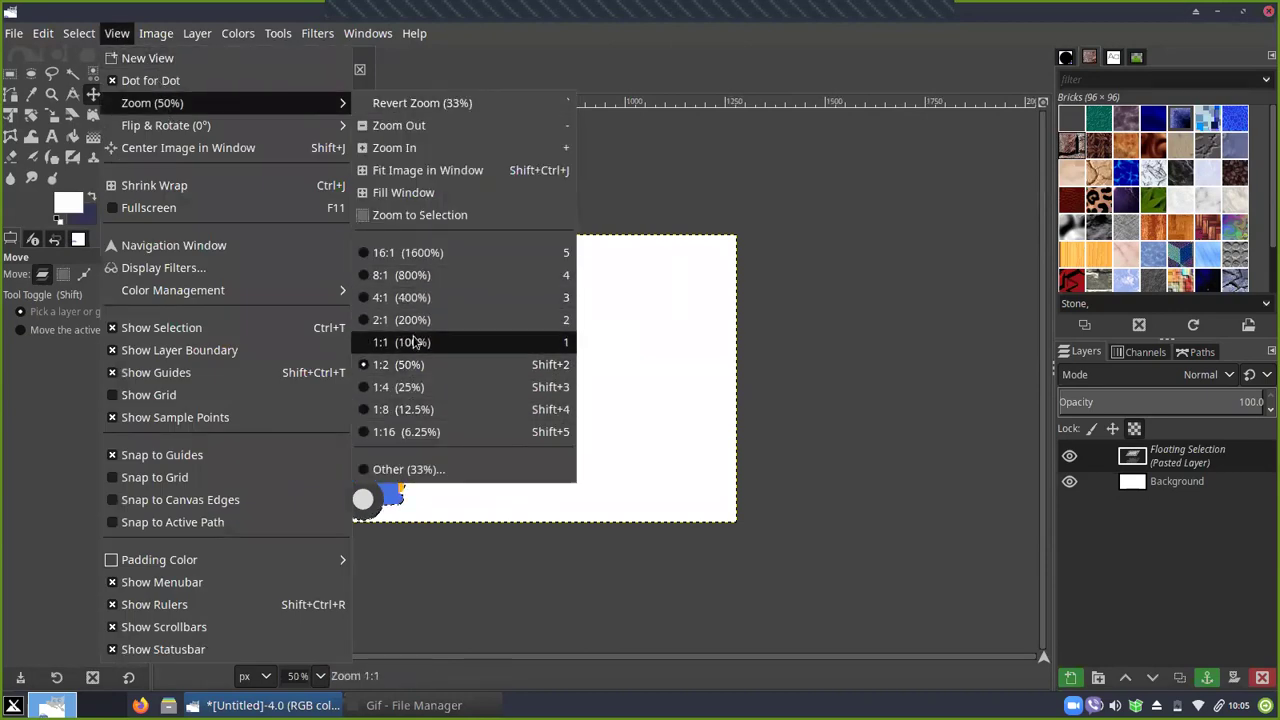
left_click(418, 365)
scroll(400, 657, "left", 2)
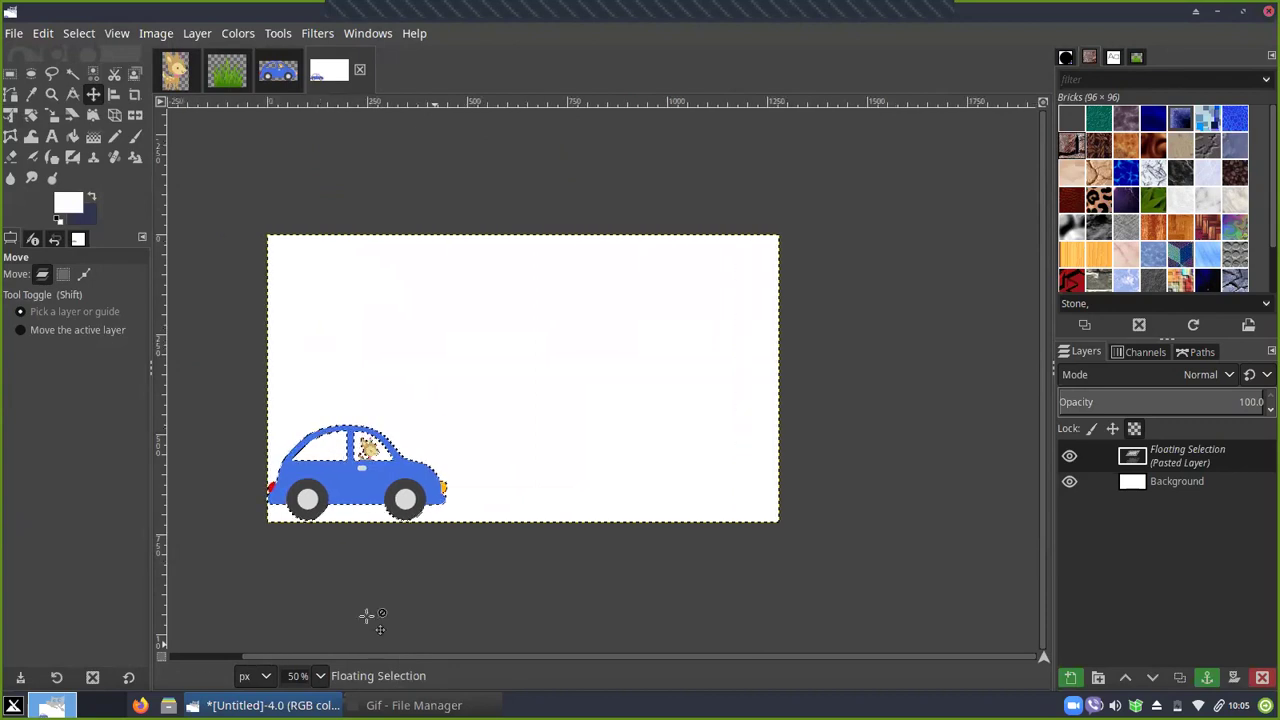
scroll(366, 529, "up", 1)
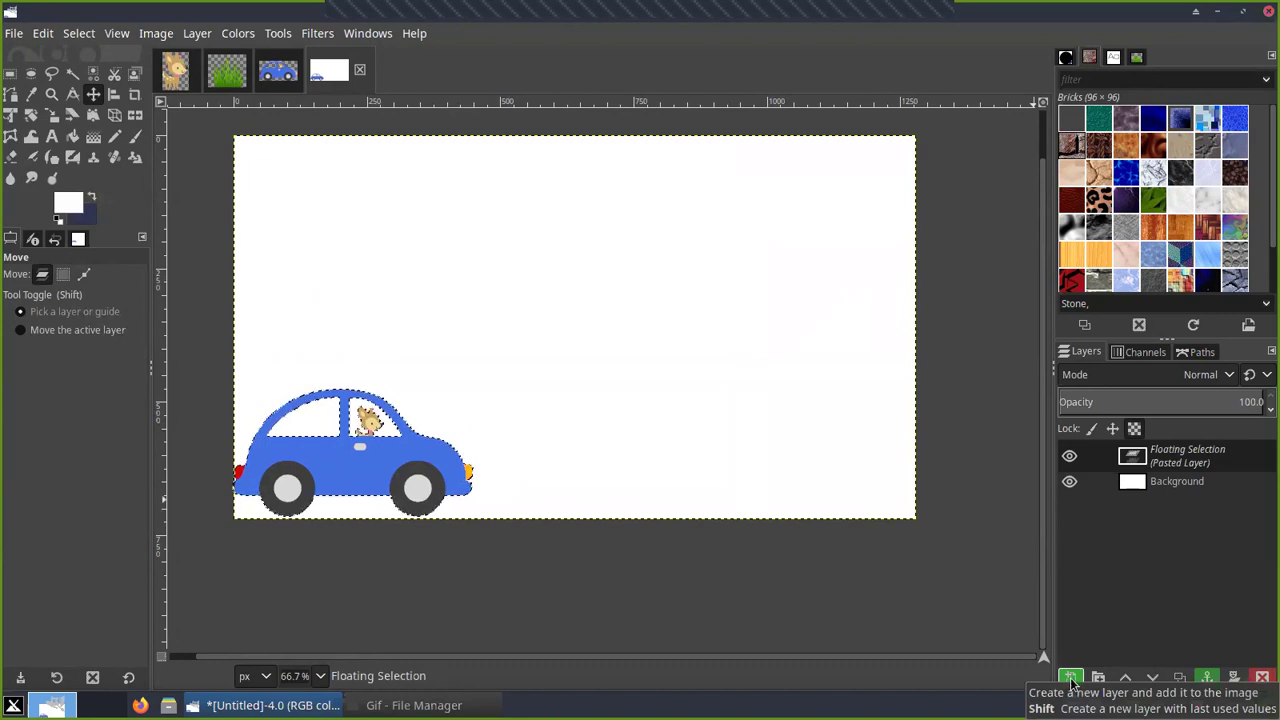
Make the floating car a new layer, scale it to about 90%, and nudge it bottom-left
left_click(1071, 683)
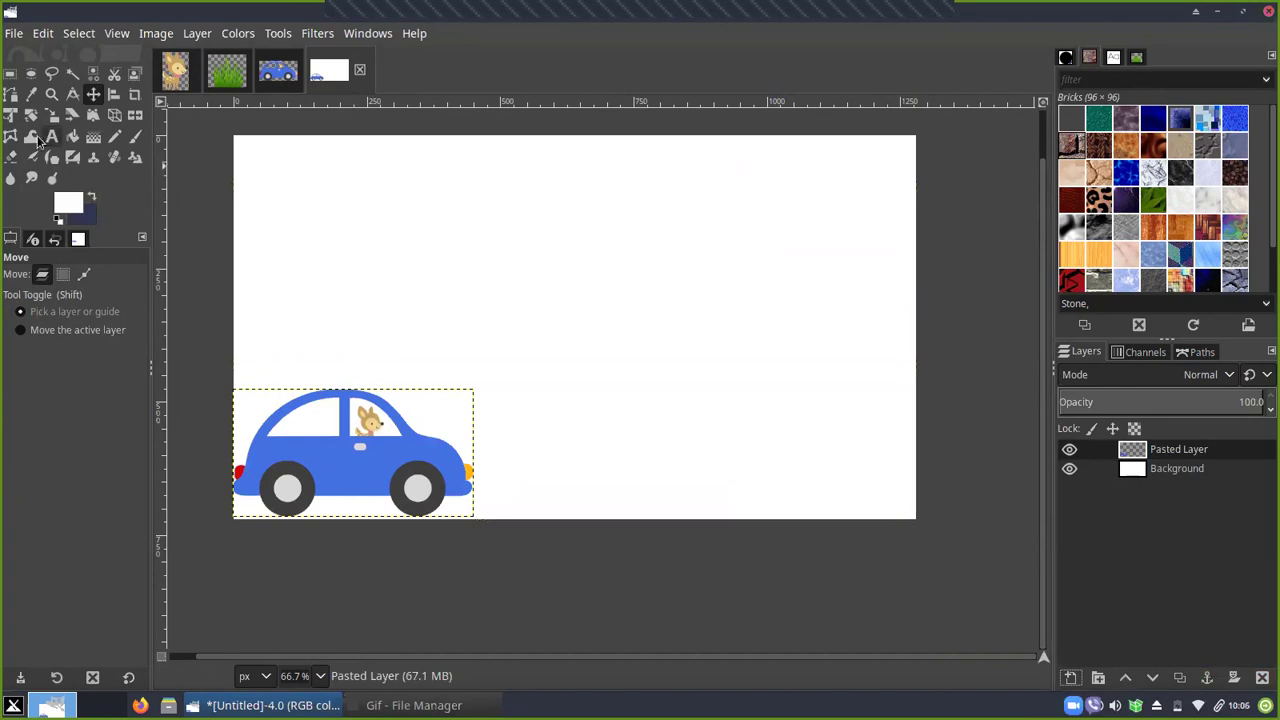
left_click(11, 116)
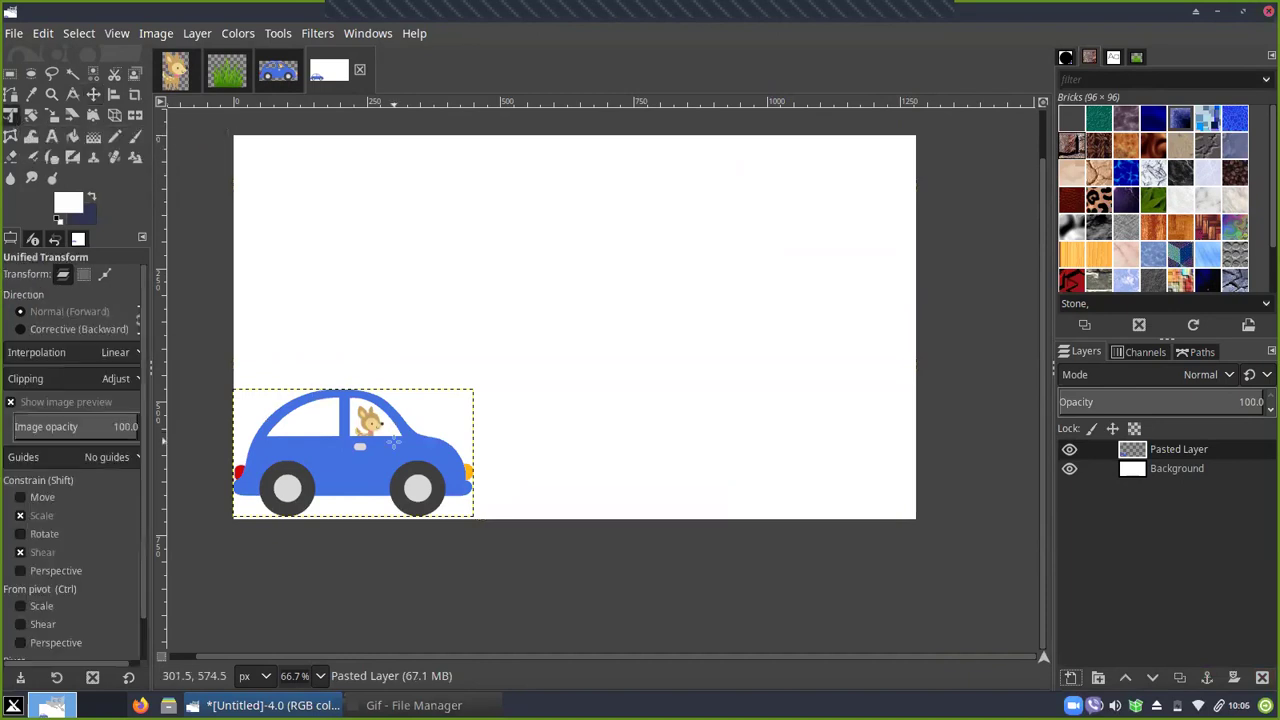
scroll(426, 424, "up", 1)
left_click(378, 510)
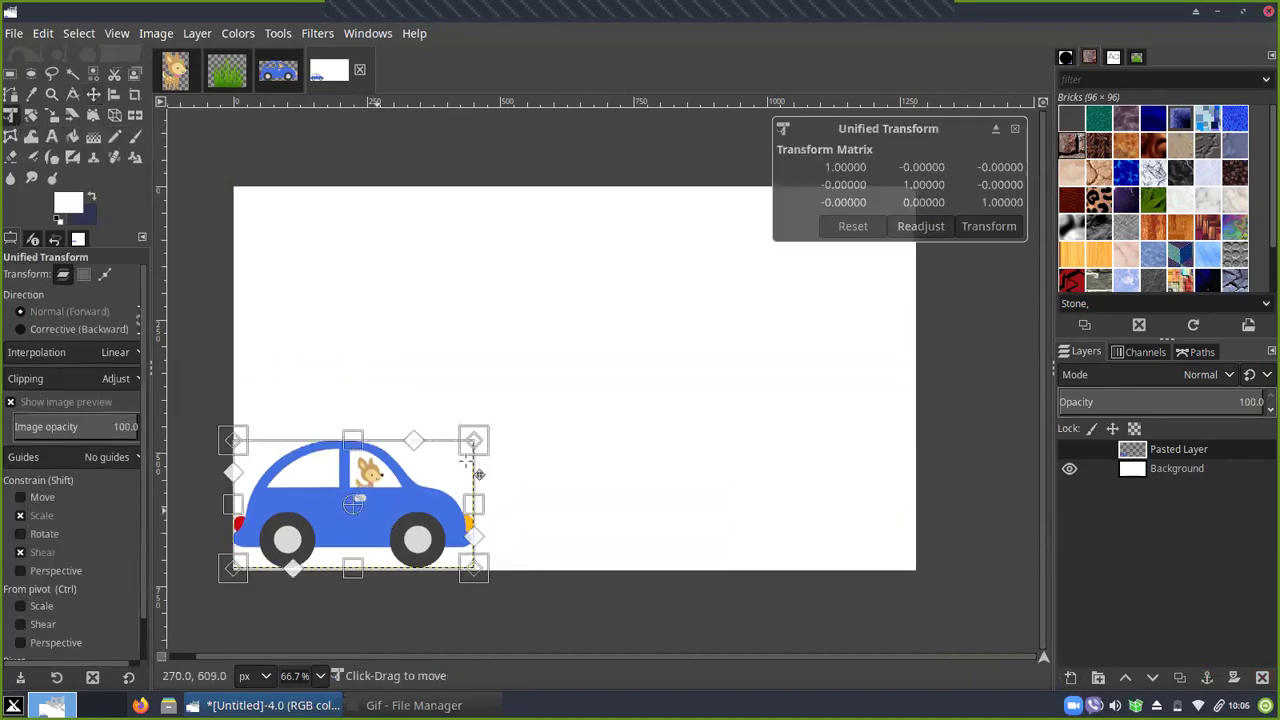
left_click_drag(497, 440, 474, 451)
key("Return")
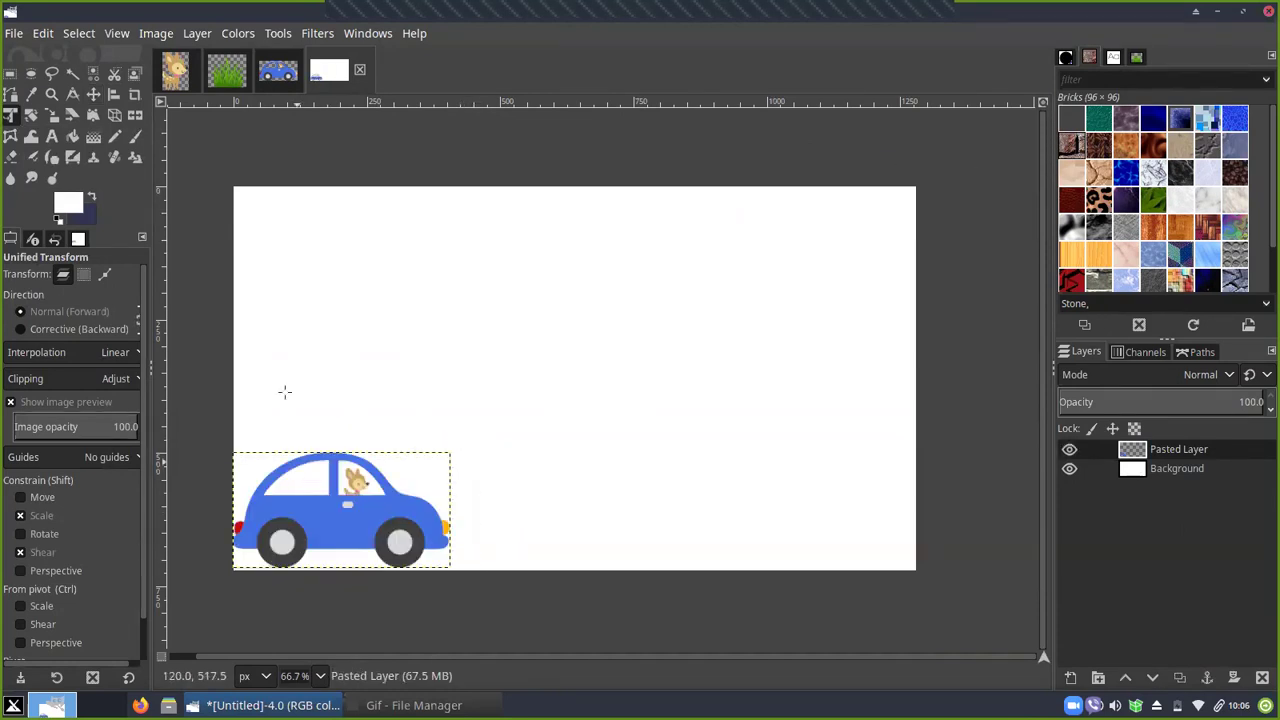
left_click(93, 94)
left_click_drag(335, 530, 343, 541)
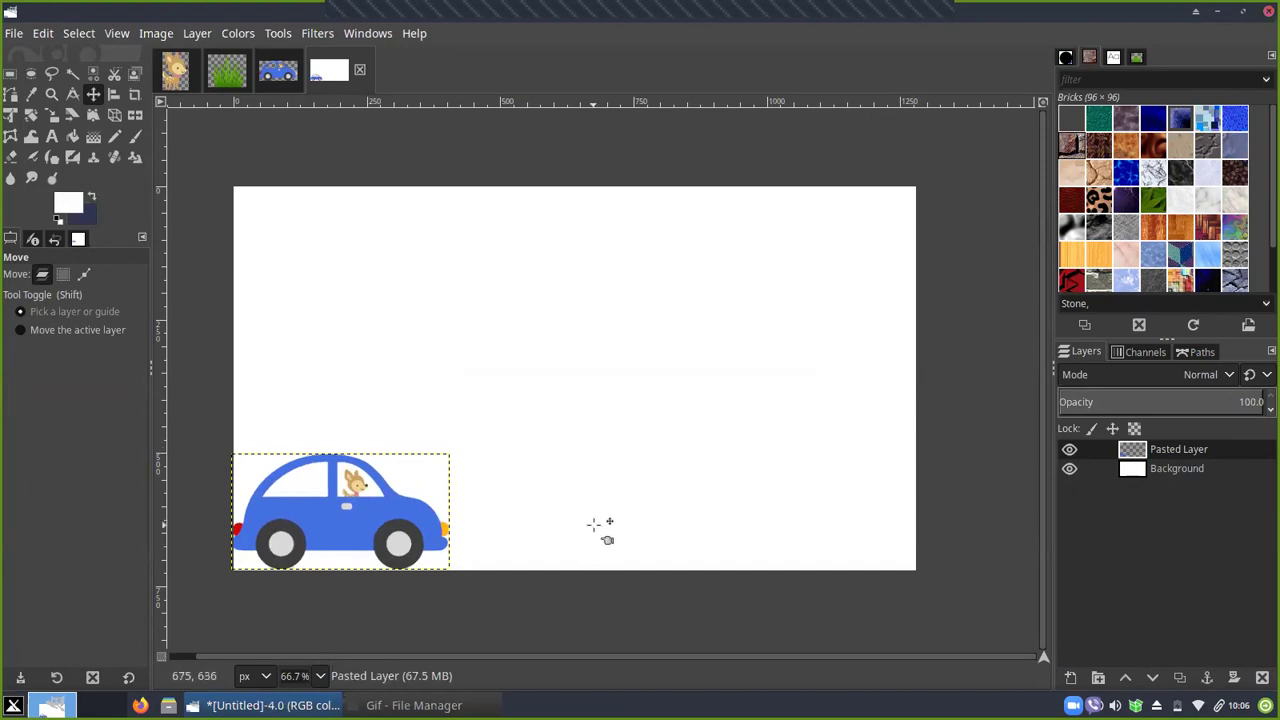
Copy the visible grass image 688252.png and paste it onto the car canvas
left_click(1132, 470)
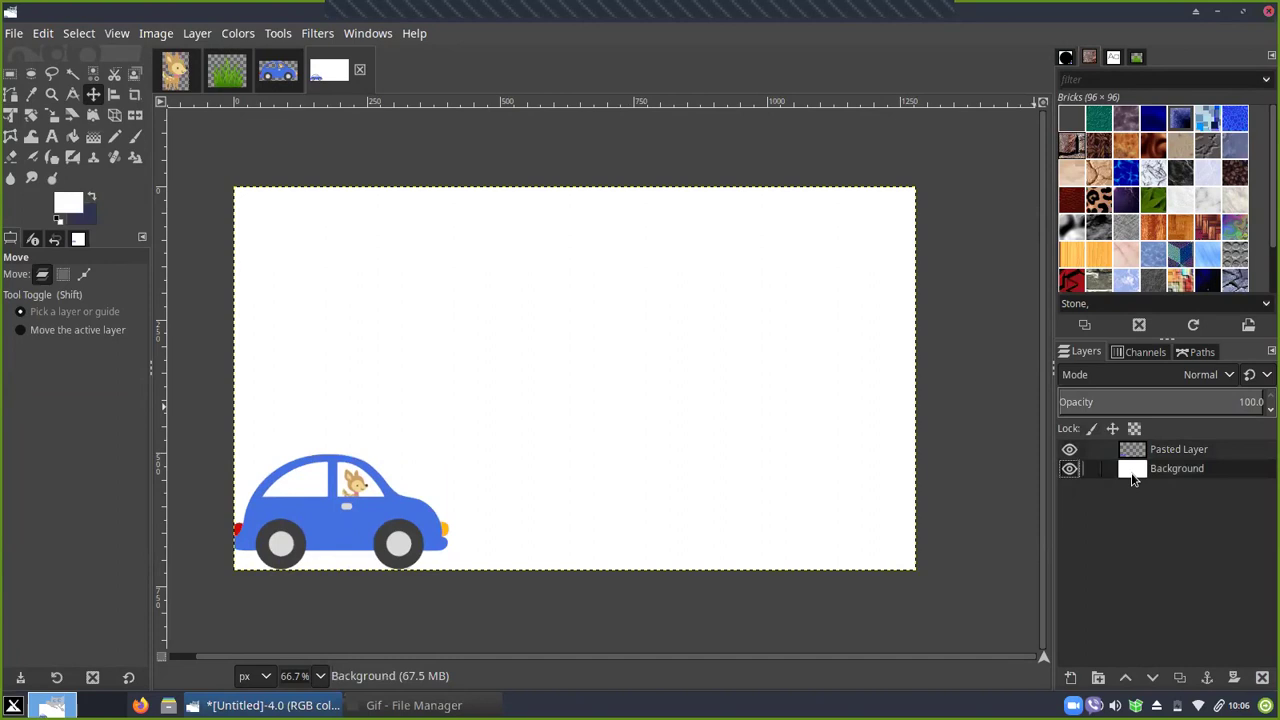
left_click(232, 78)
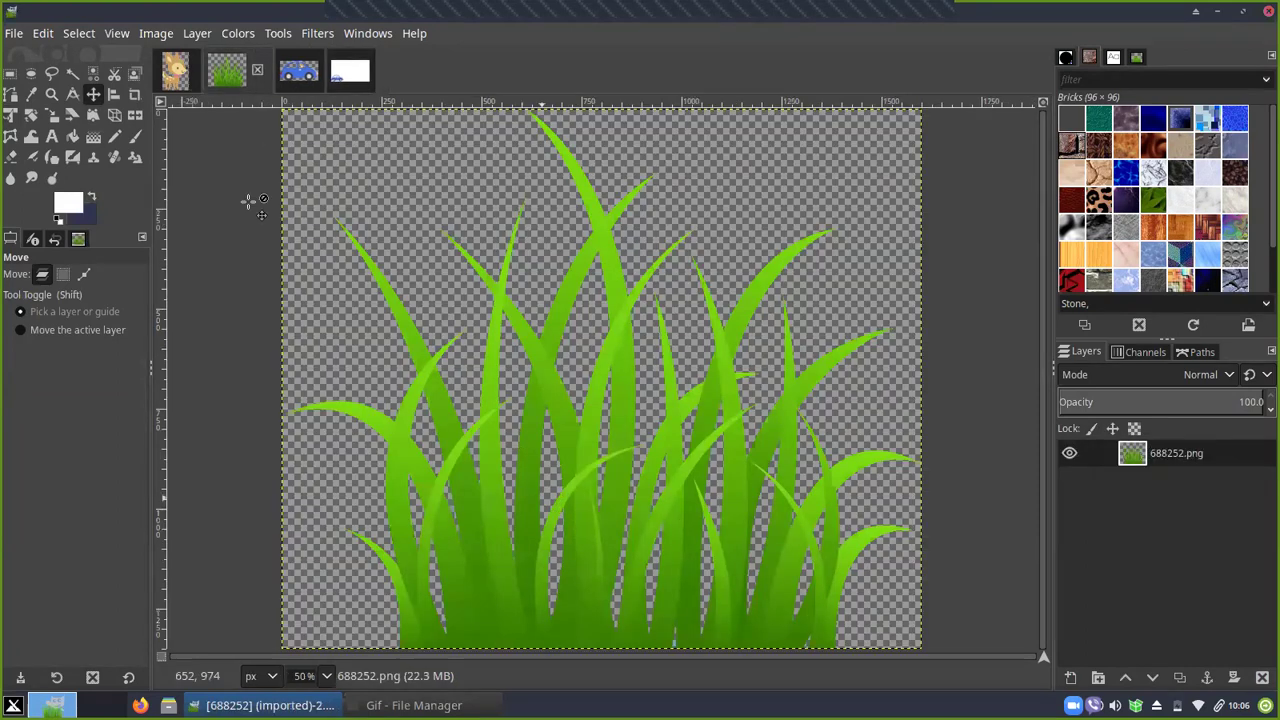
key("minus")
left_click(42, 33)
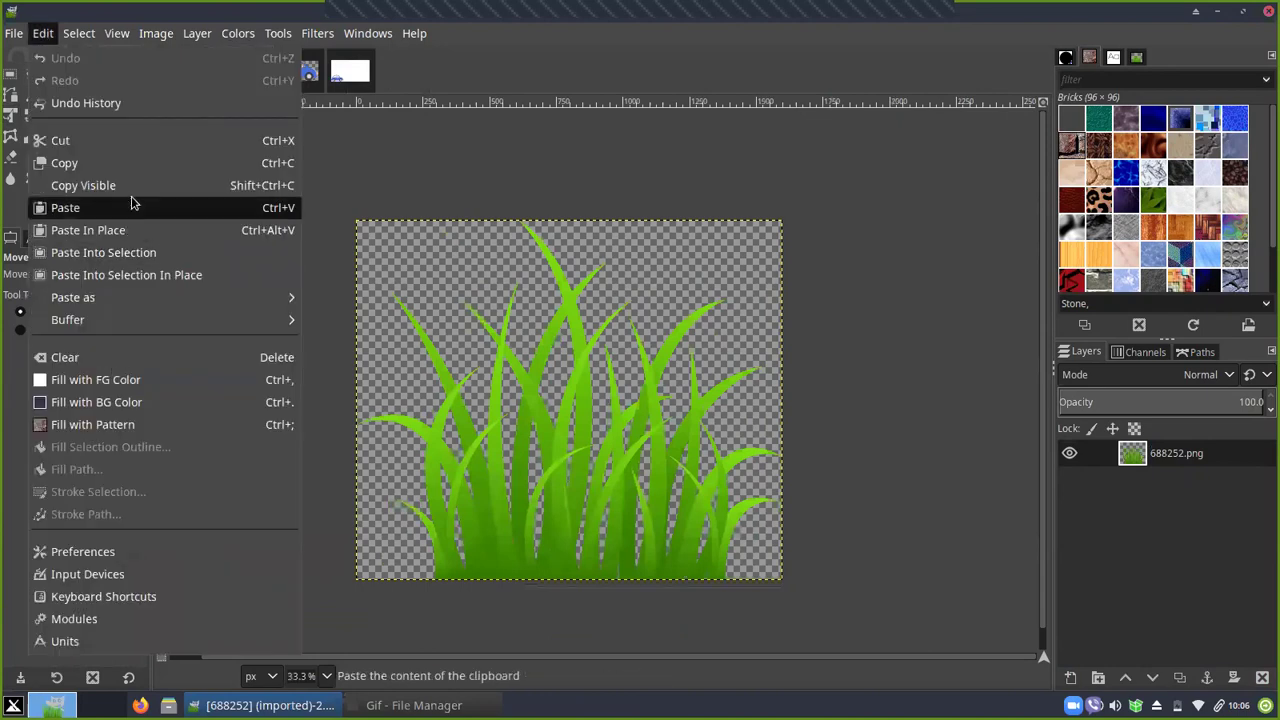
left_click(131, 183)
left_click(350, 72)
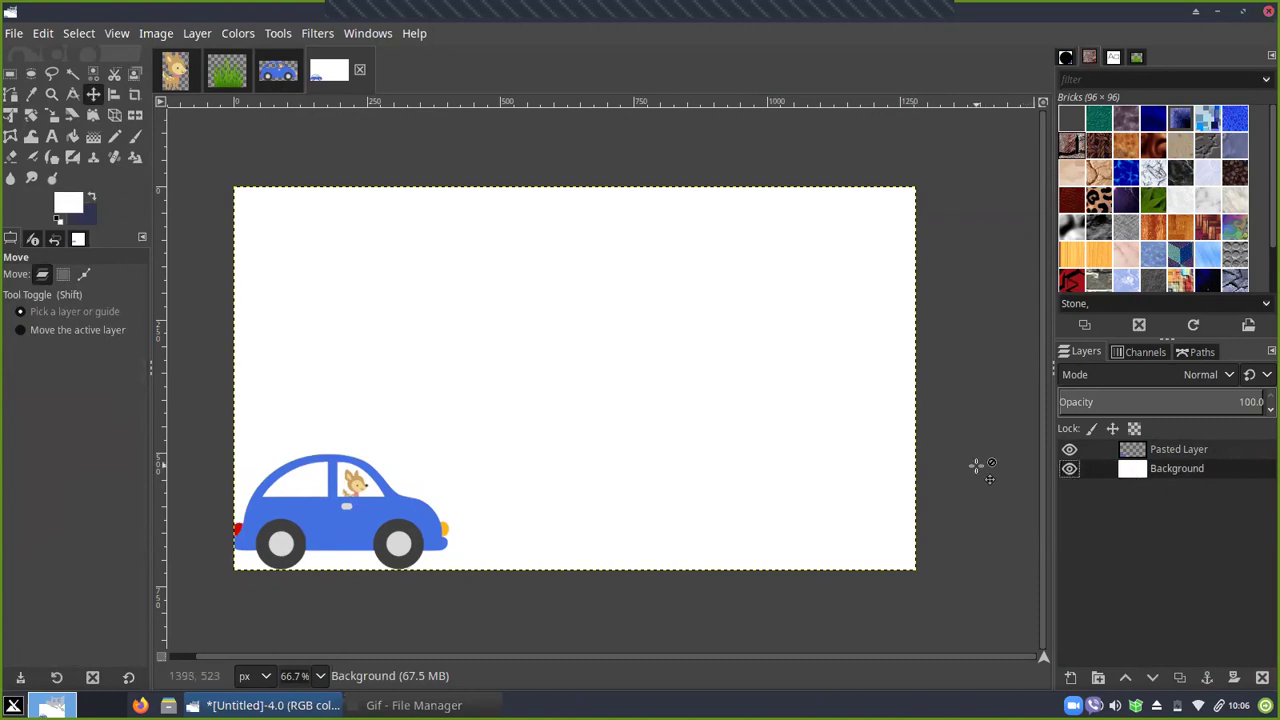
key("ctrl+v")
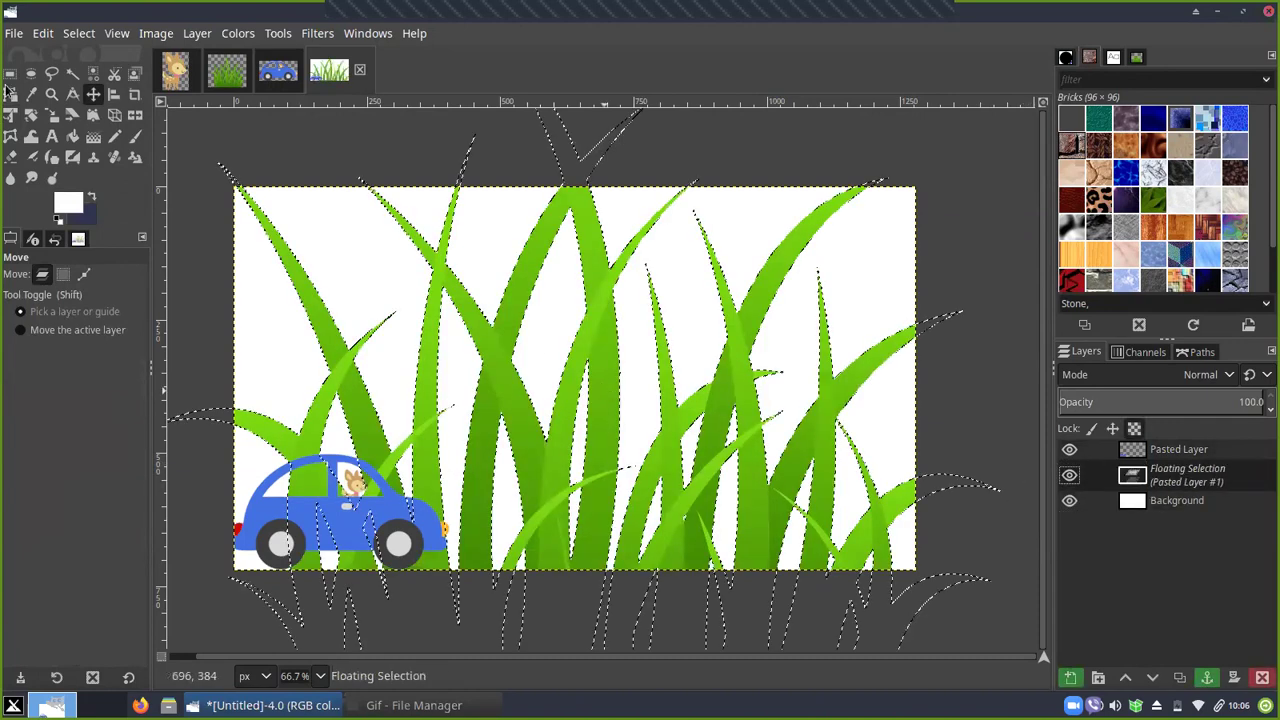
Scale the oversized pasted grass down with the Unified Transform tool
key("minus")
key("minus")
left_click(10, 115)
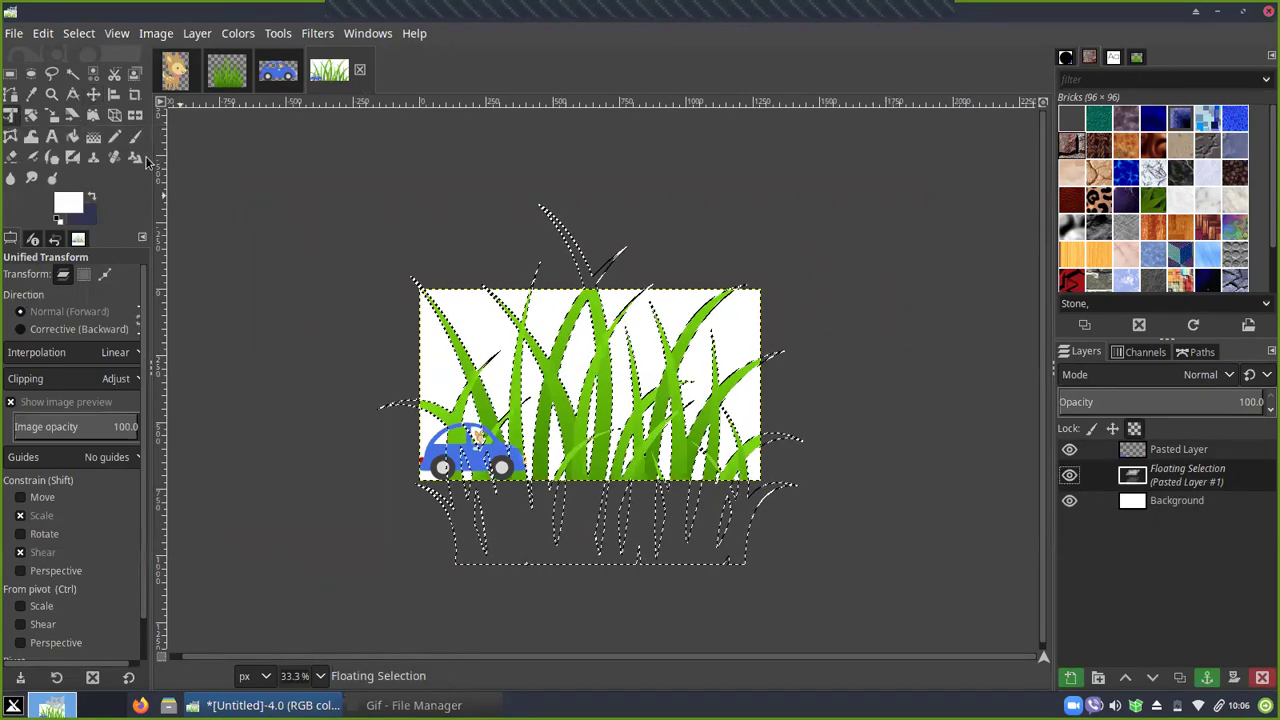
left_click(379, 201)
left_click_drag(379, 201, 517, 323)
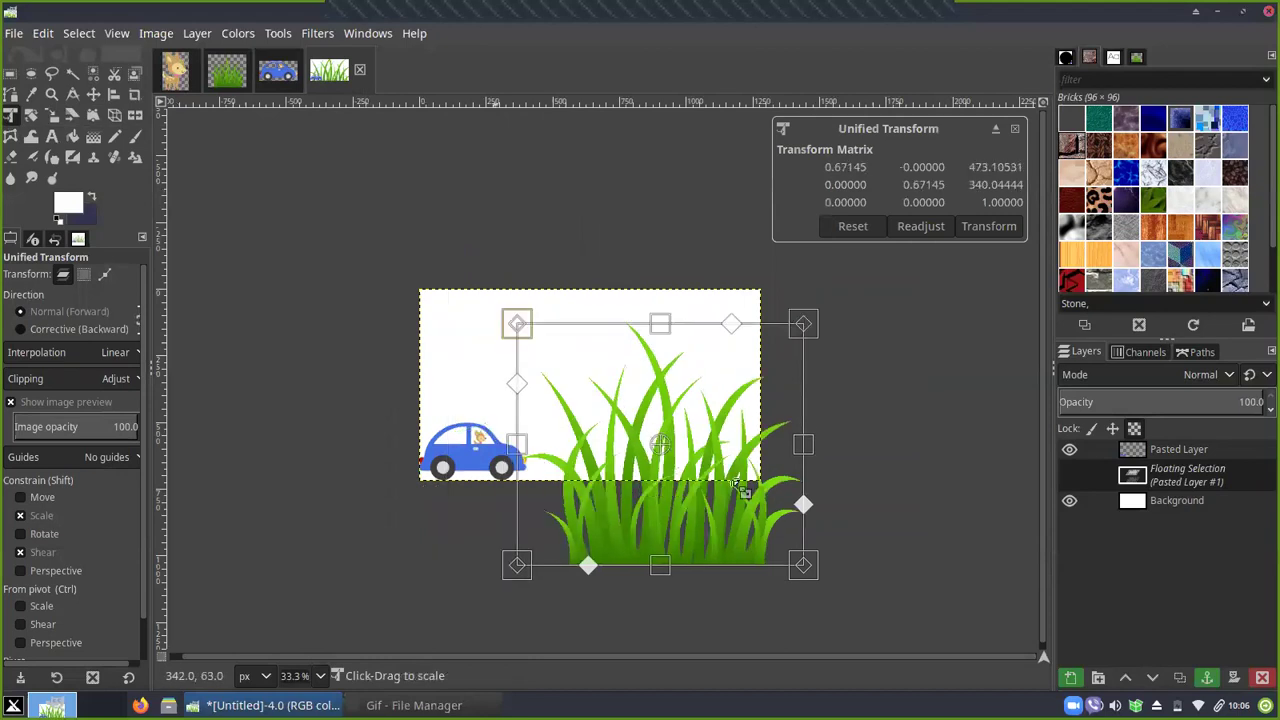
key("Return")
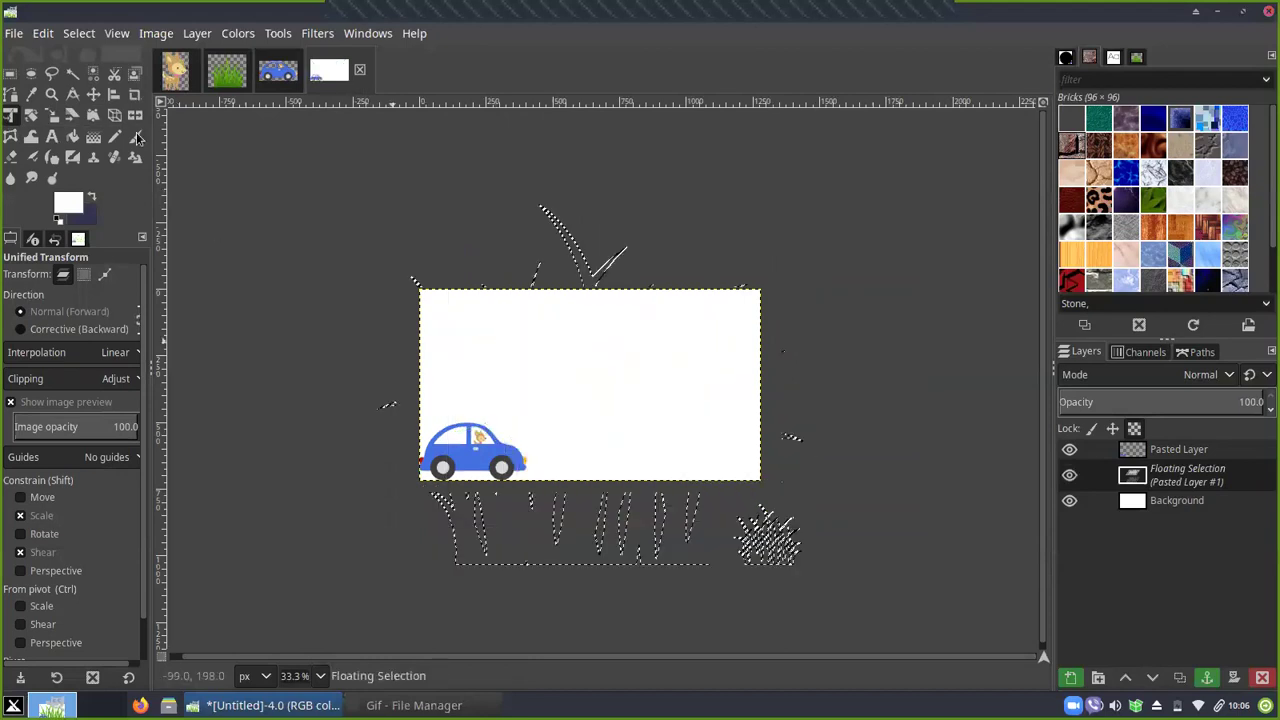
At 100% zoom, move the grass layer onto the canvas's lower-right edge
key("m")
key("1")
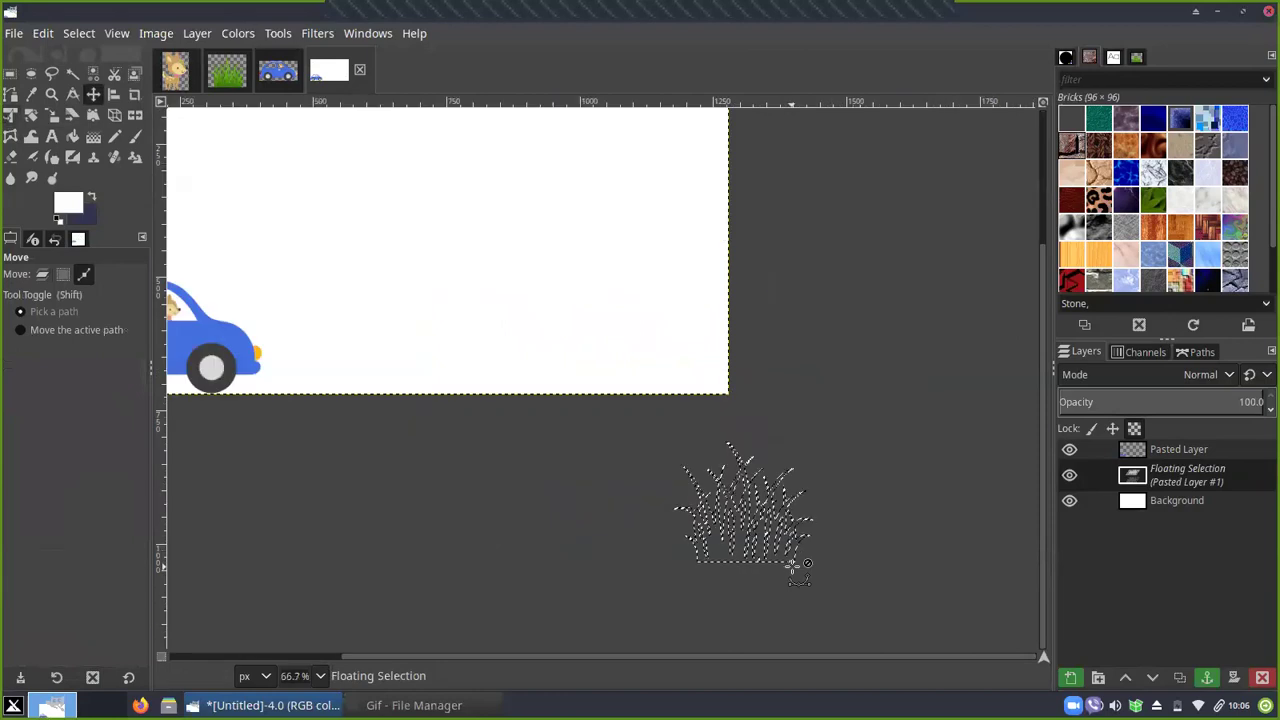
left_click(42, 273)
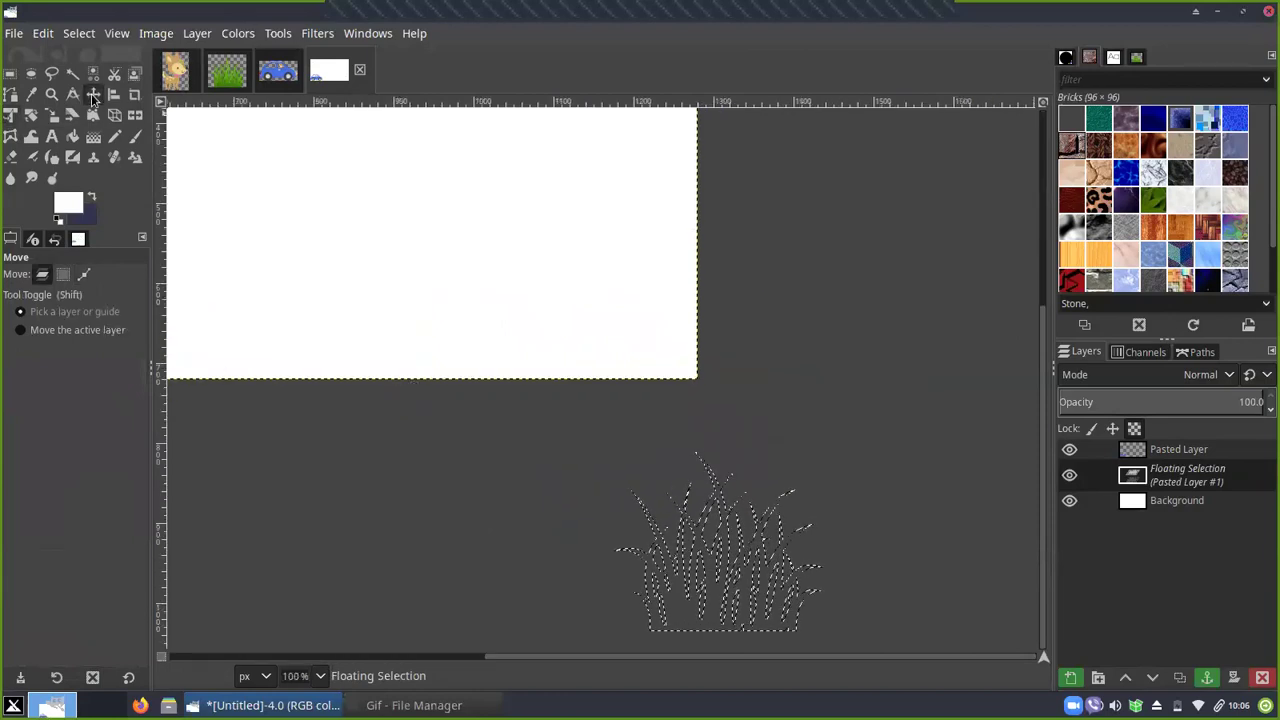
left_click_drag(717, 565, 628, 333)
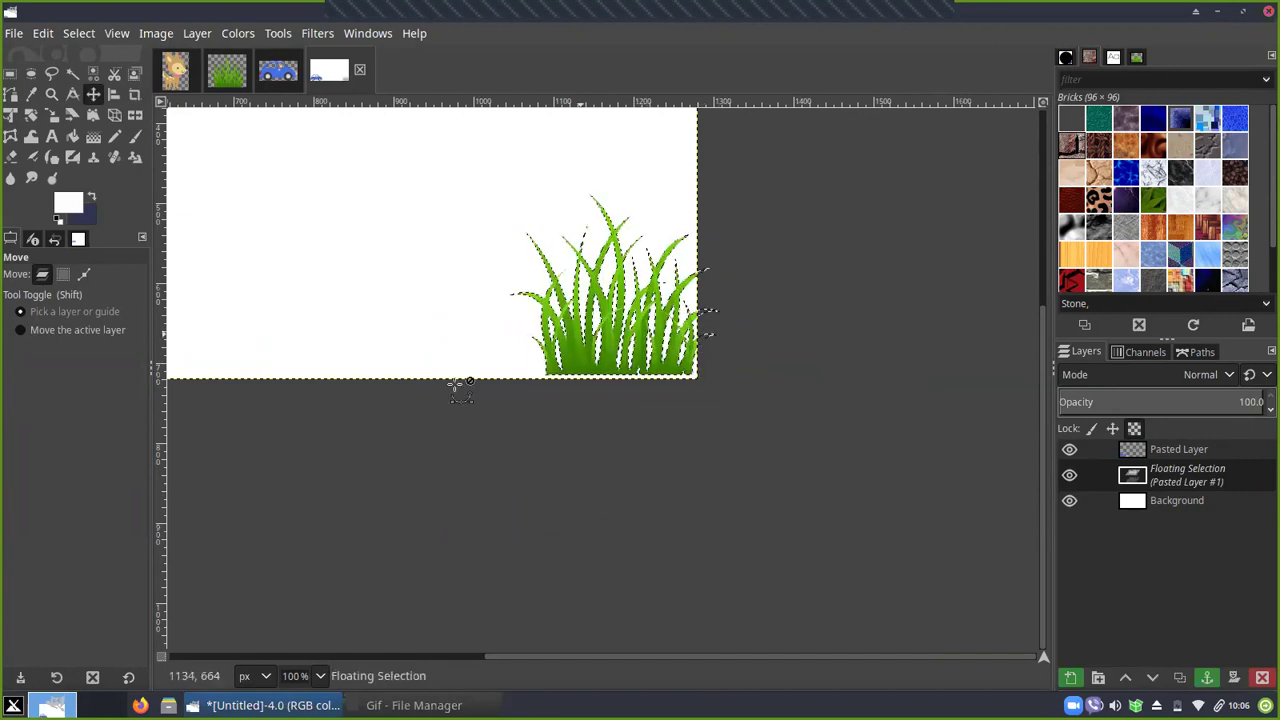
scroll(449, 397, "down", 2)
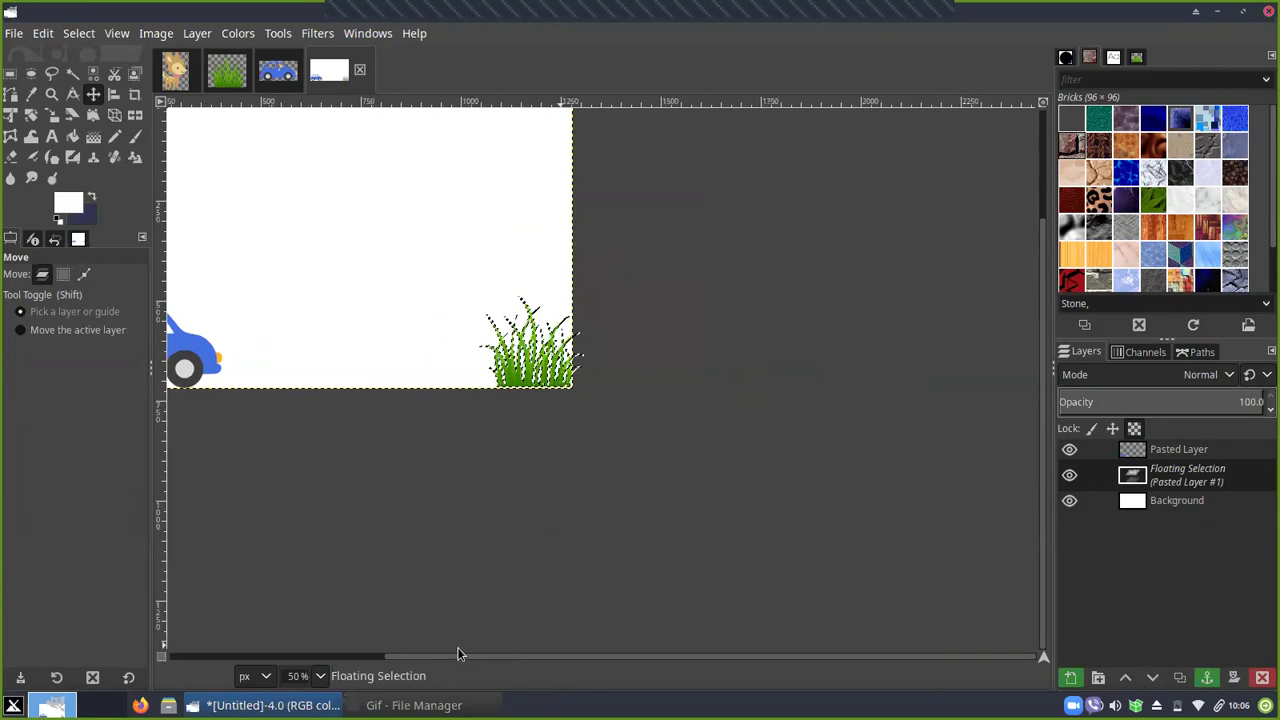
scroll(552, 660, "left", 3)
Scale the grass to about 81% in the bottom-right corner
left_click(10, 115)
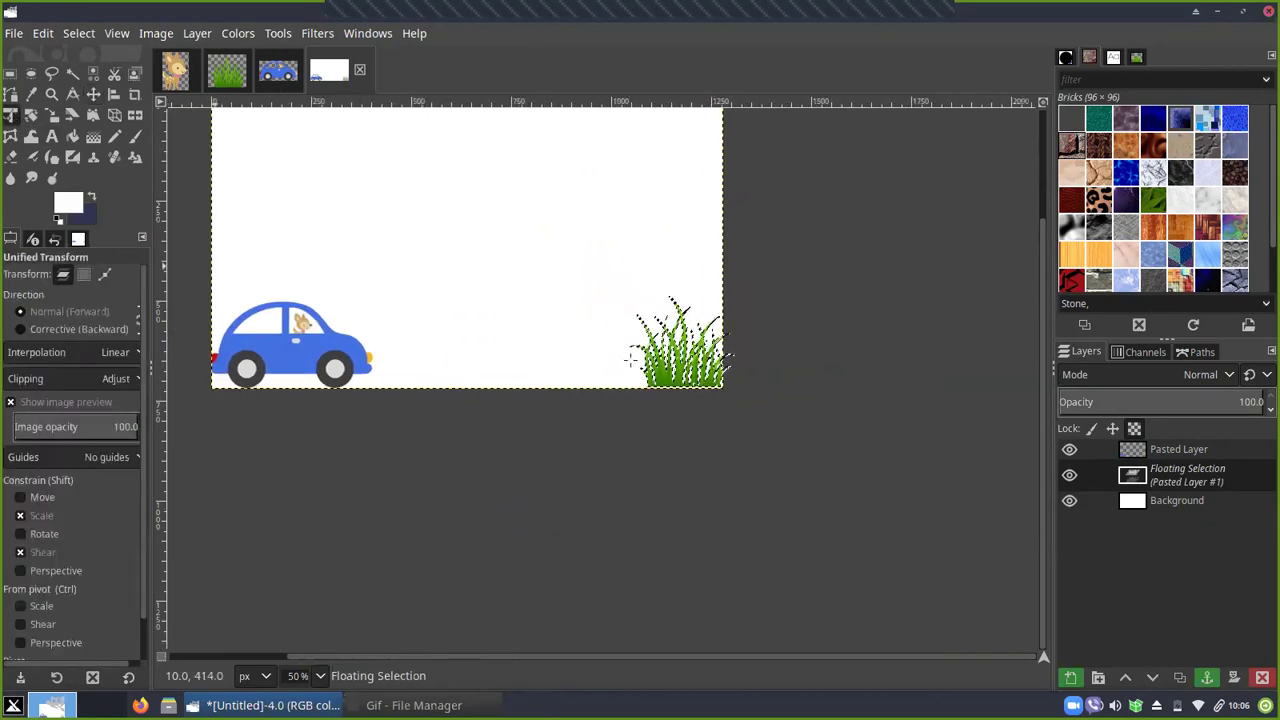
left_click(686, 290)
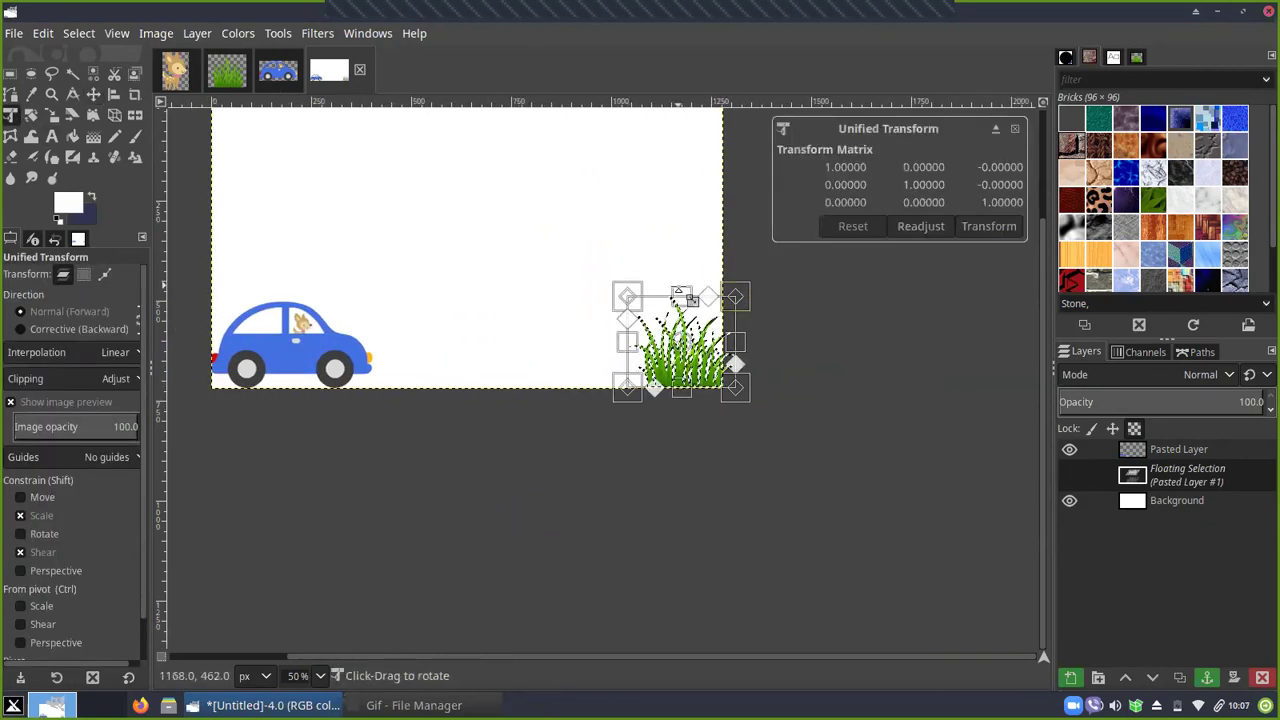
left_click_drag(686, 288, 672, 304)
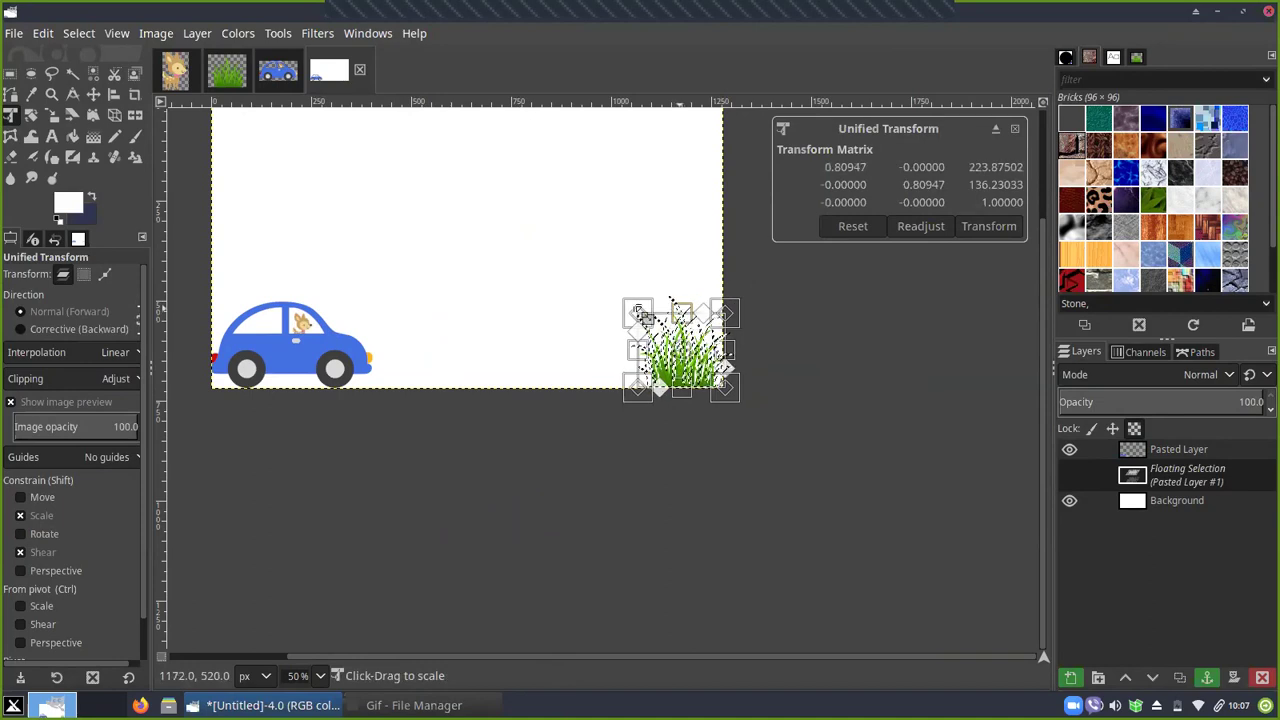
key("Return")
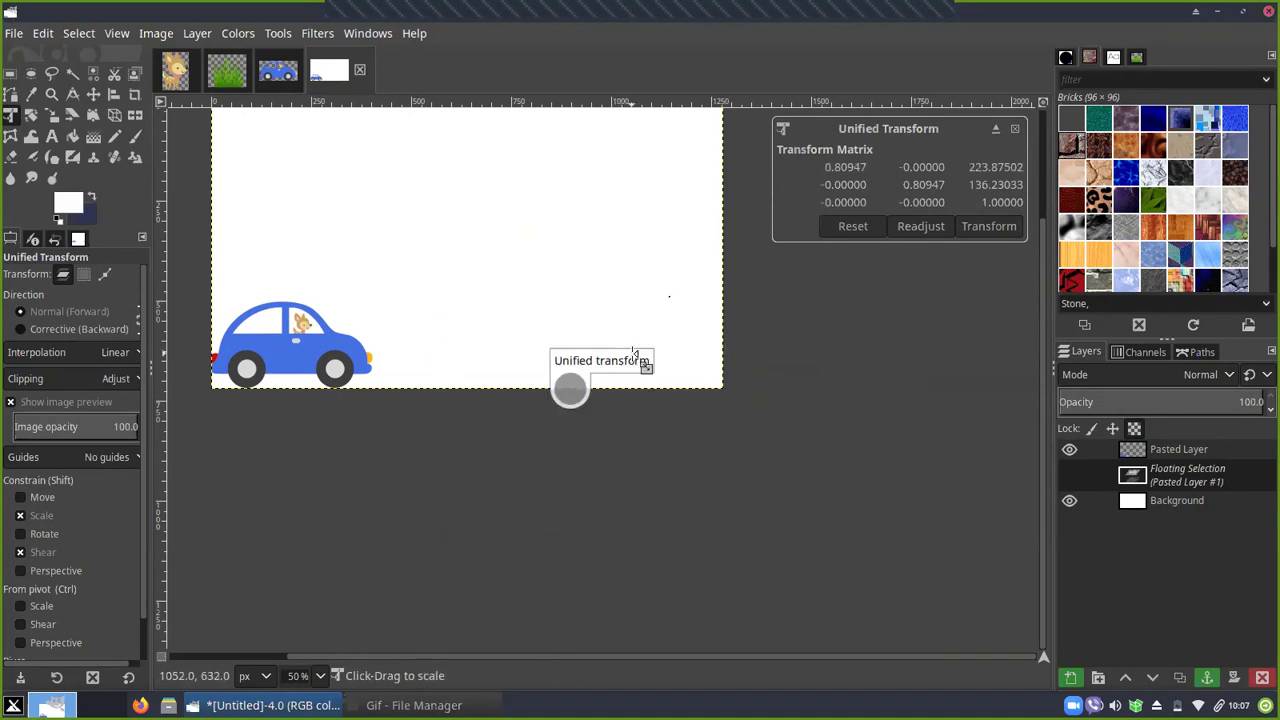
left_click(96, 94)
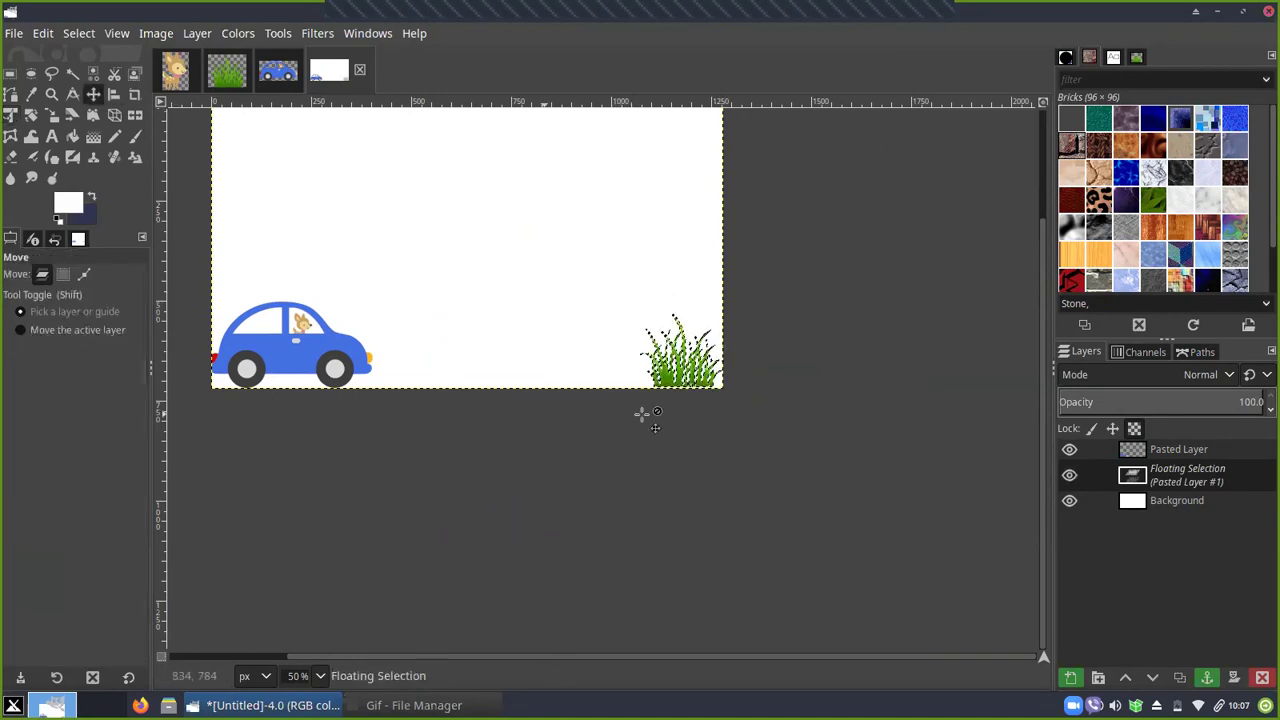
left_click(1073, 680)
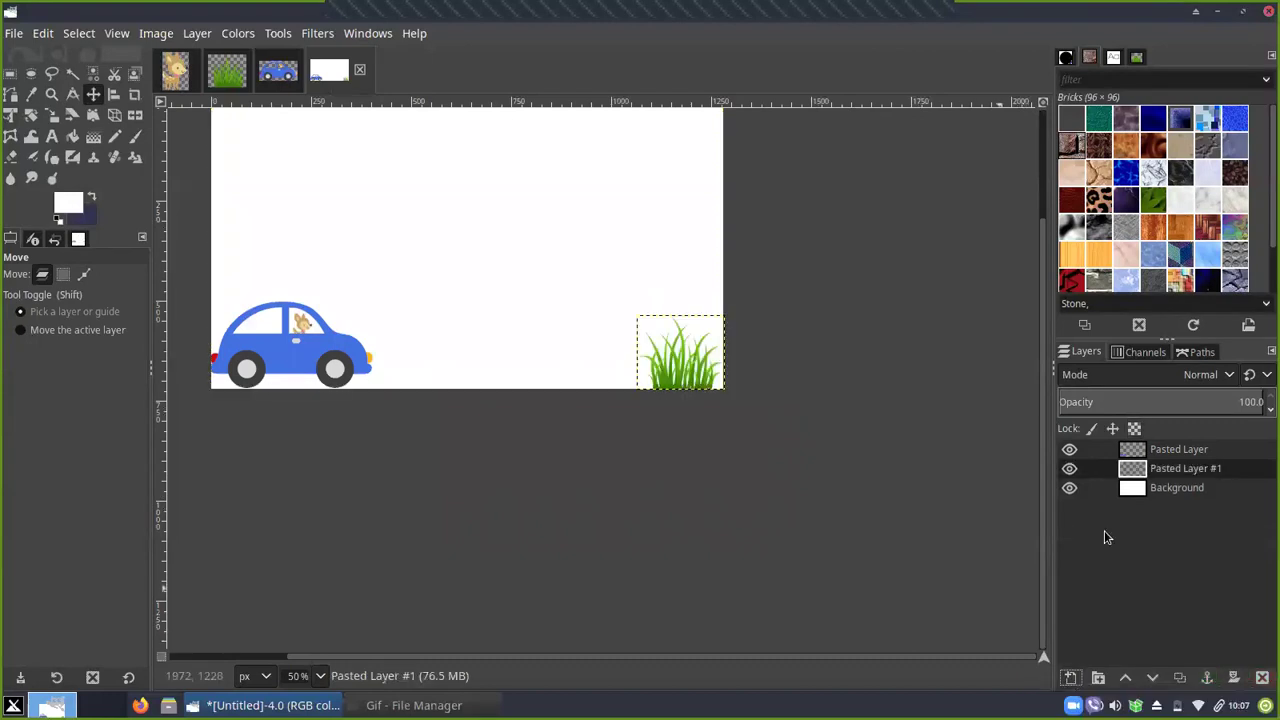
left_click(1135, 487)
left_click(1135, 459)
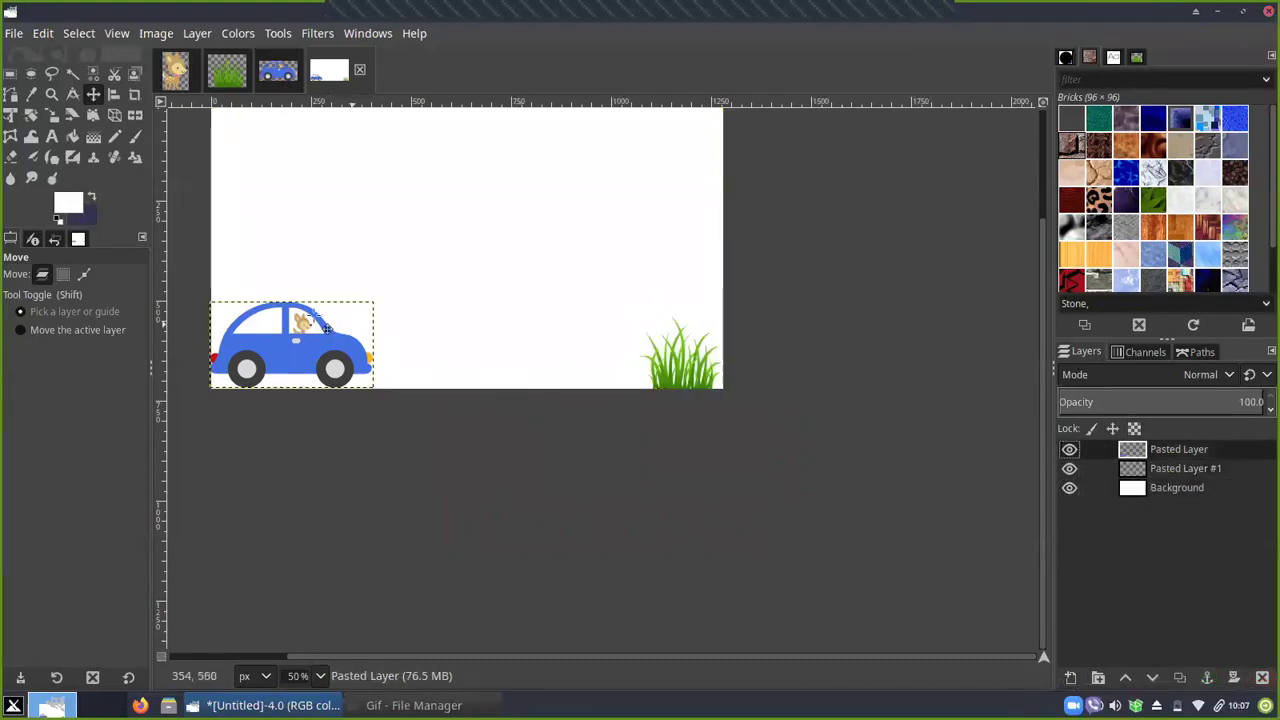
scroll(443, 423, "up", 3)
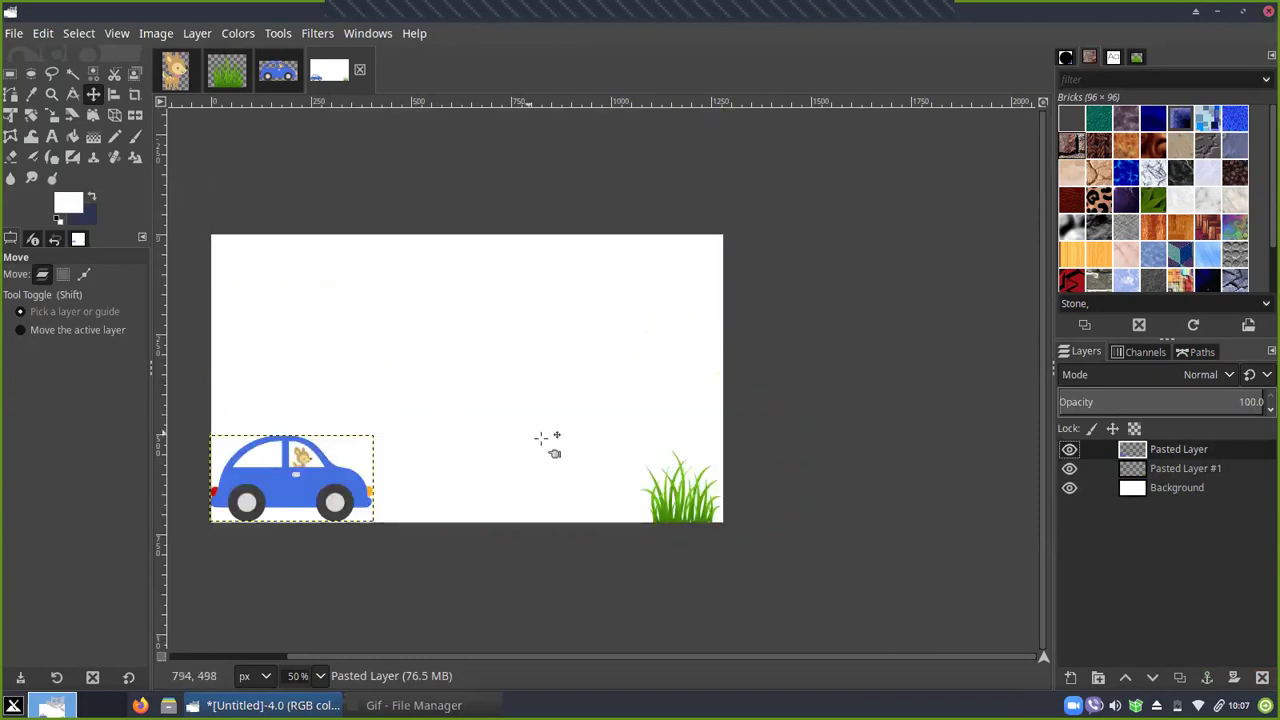
left_click(677, 504)
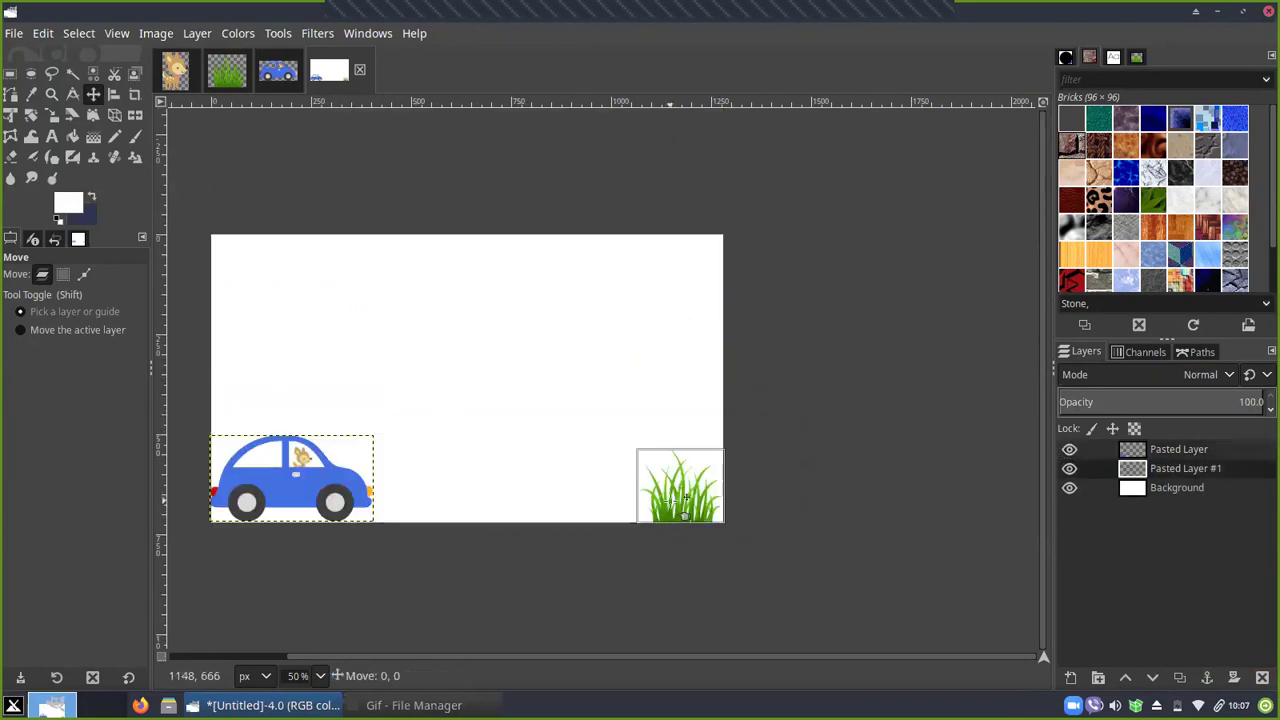
key("Page_Up")
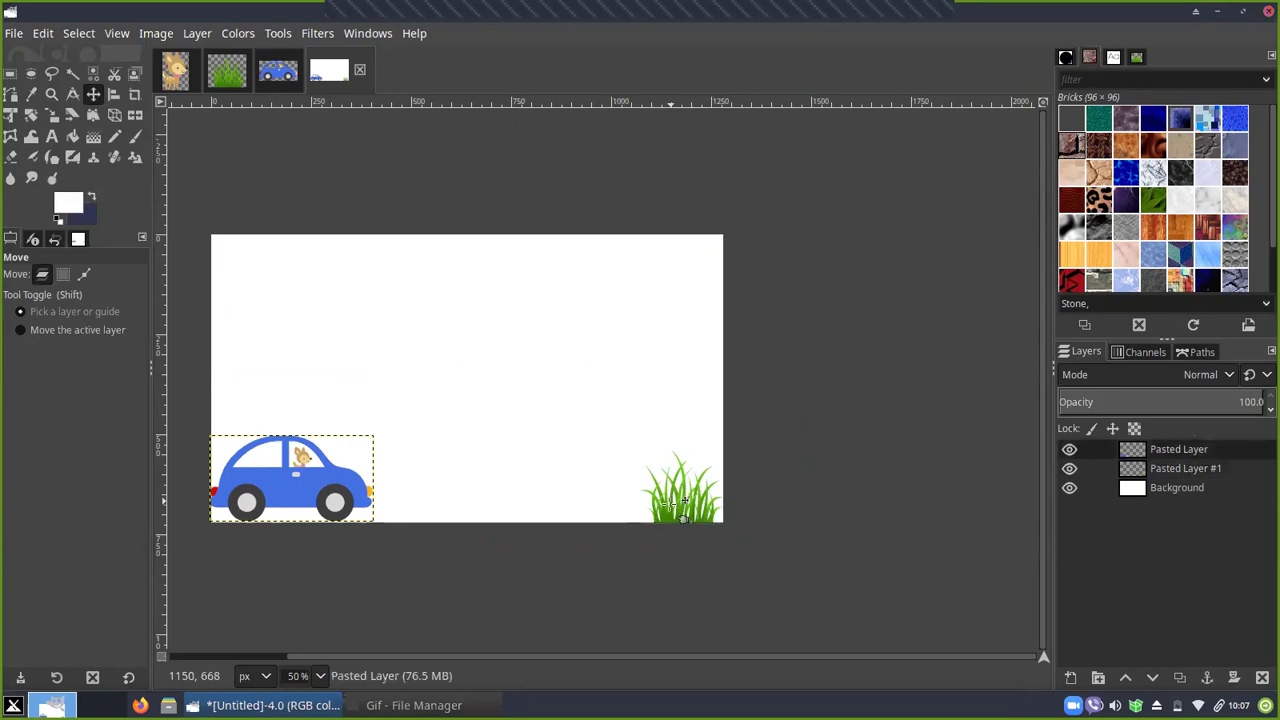
left_click(1133, 472)
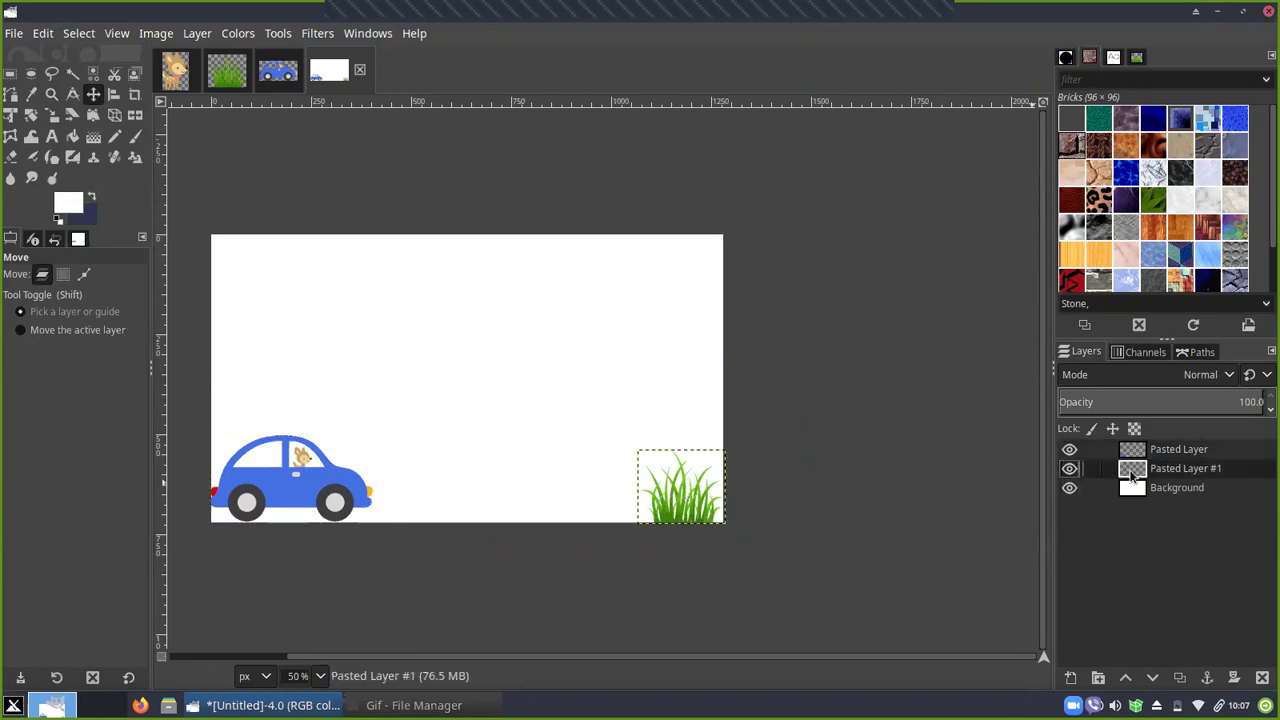
left_click(1138, 453)
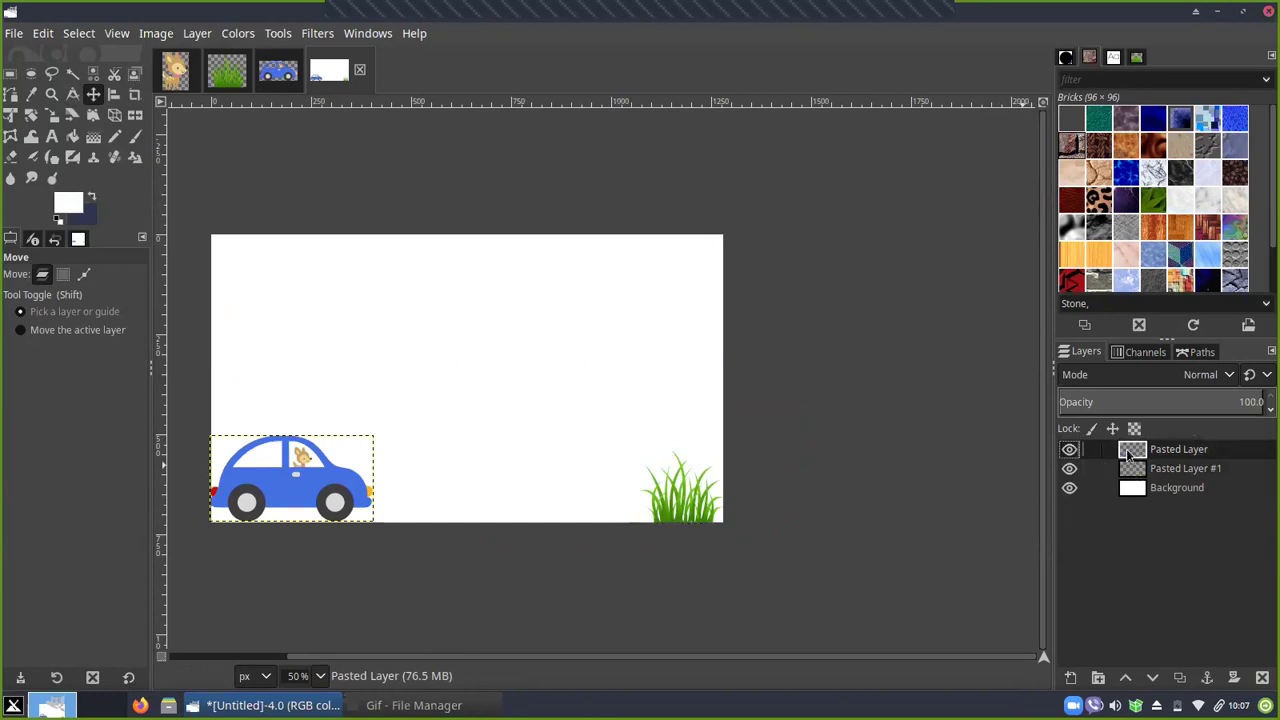
Add a New from Visible layer above the grass layer as the first frame
right_click(1129, 456)
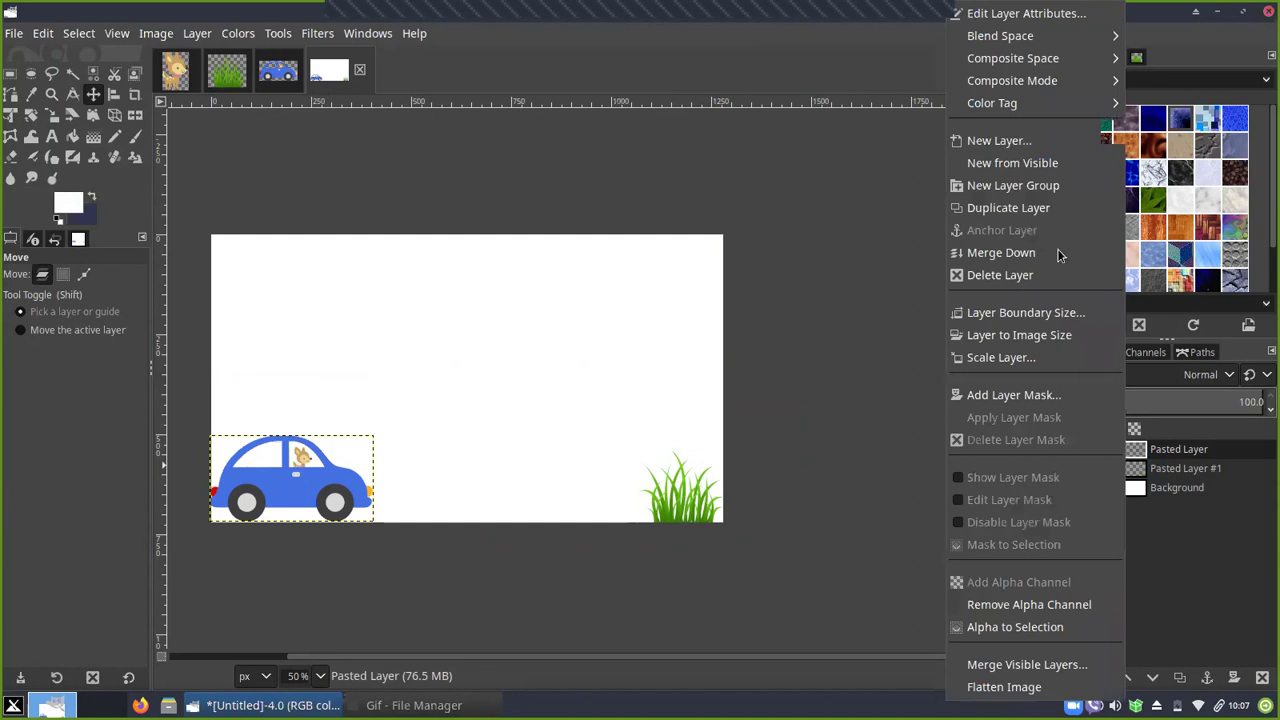
left_click(1036, 166)
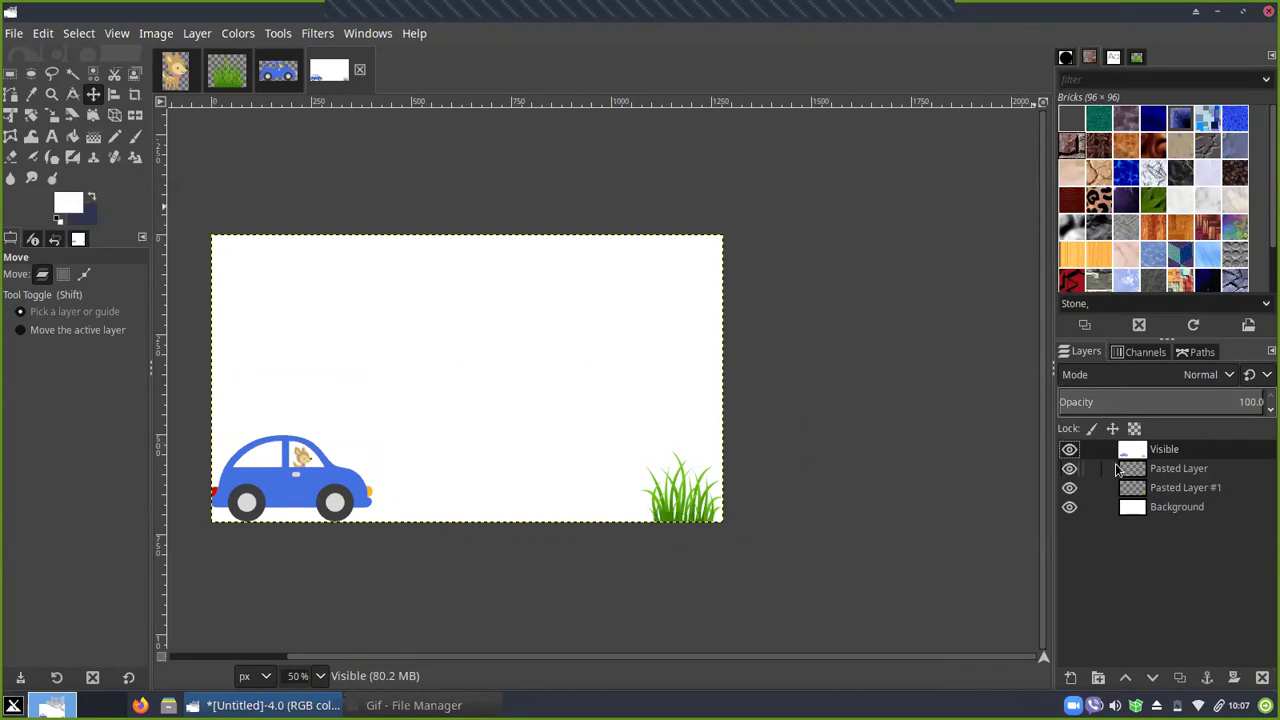
key("ctrl+z")
left_click(1138, 474)
right_click(1138, 474)
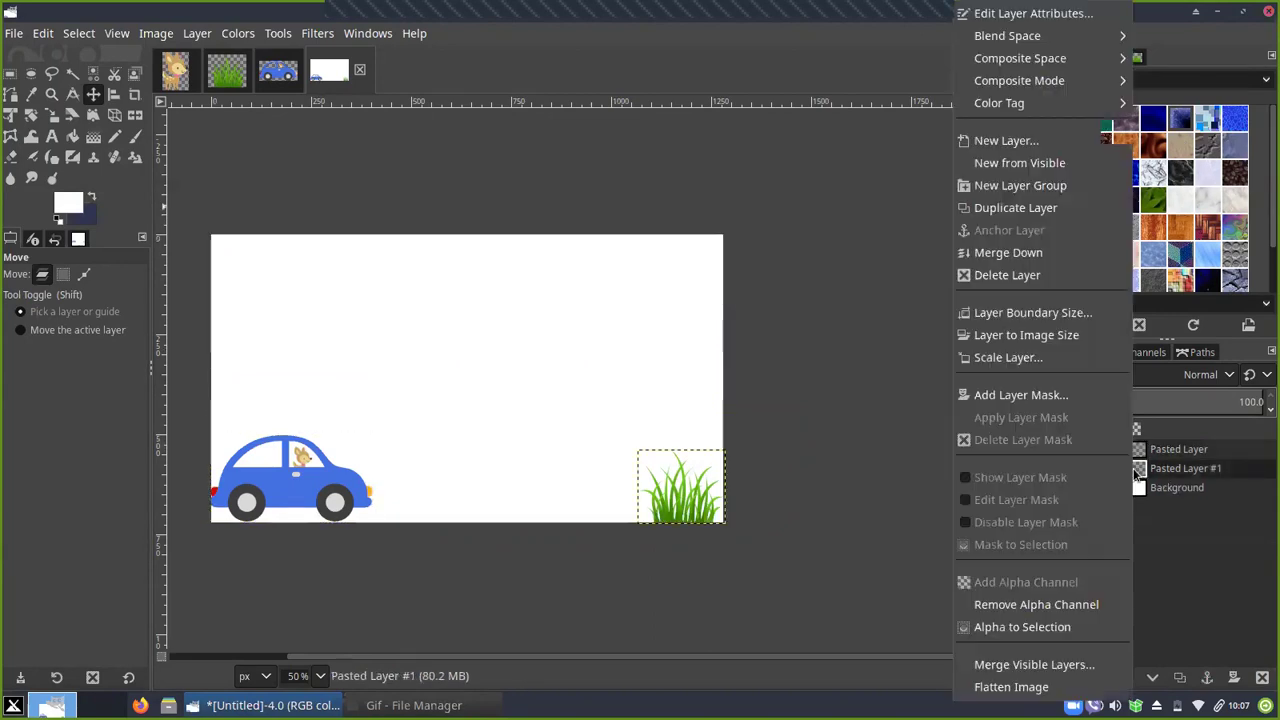
left_click(1010, 168)
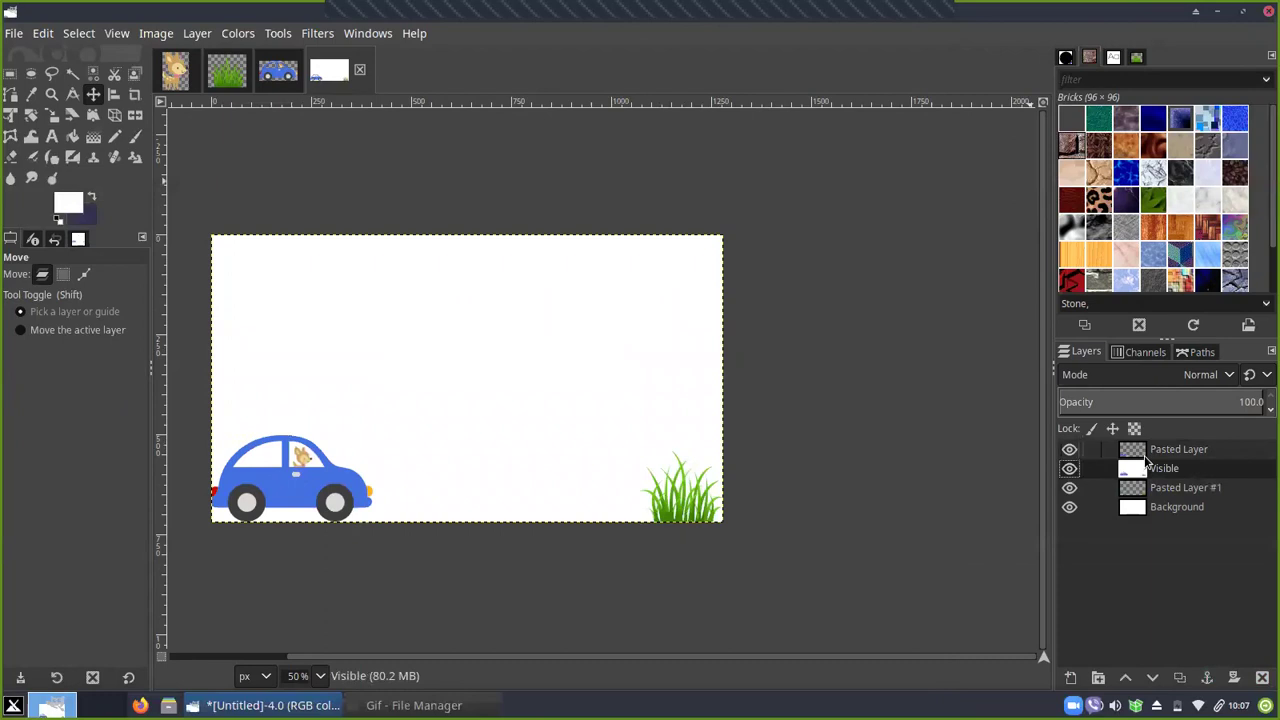
left_click(1132, 452)
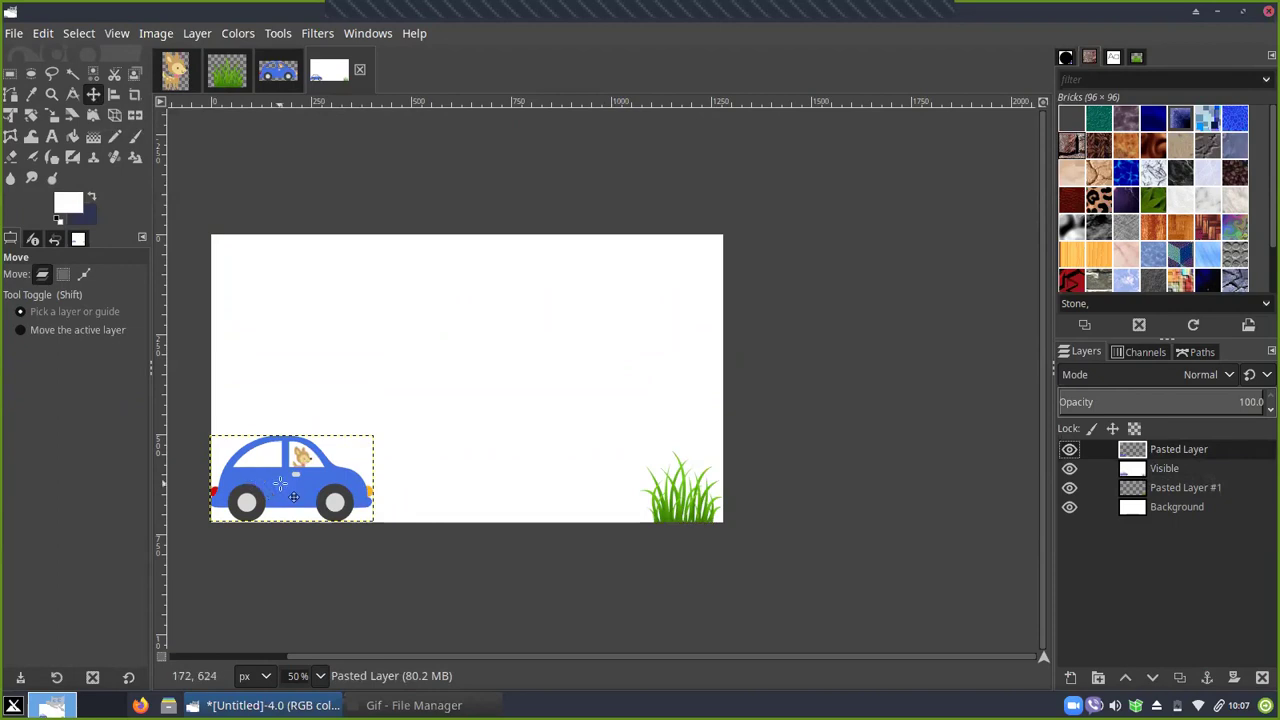
Shift the car right and capture the scene as snapshot Visible #1
left_click_drag(280, 484, 326, 497)
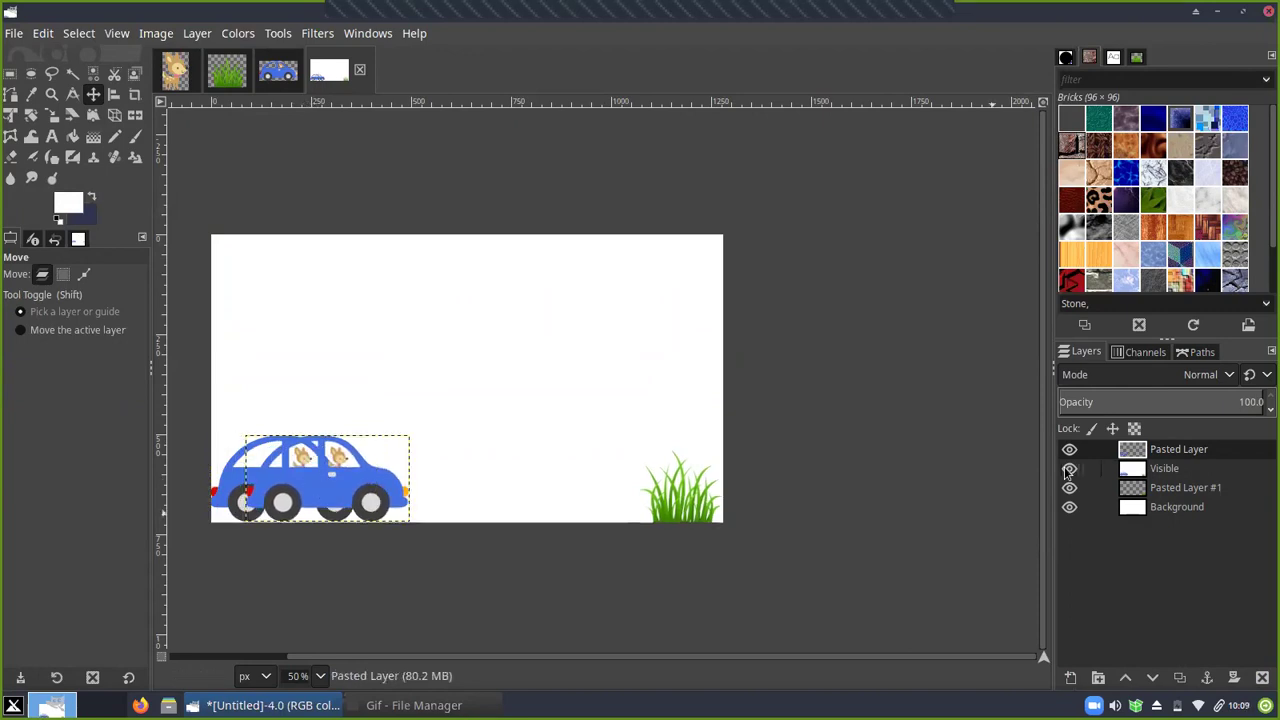
left_click(1069, 469)
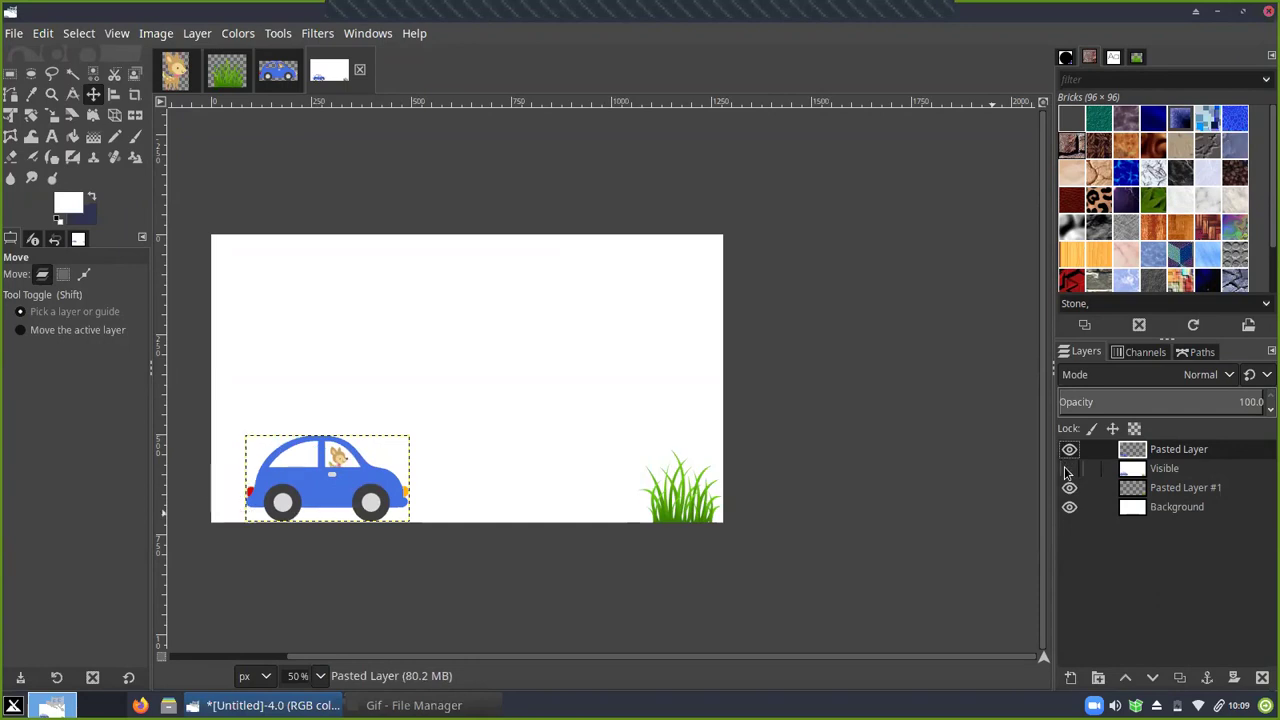
left_click(1133, 474)
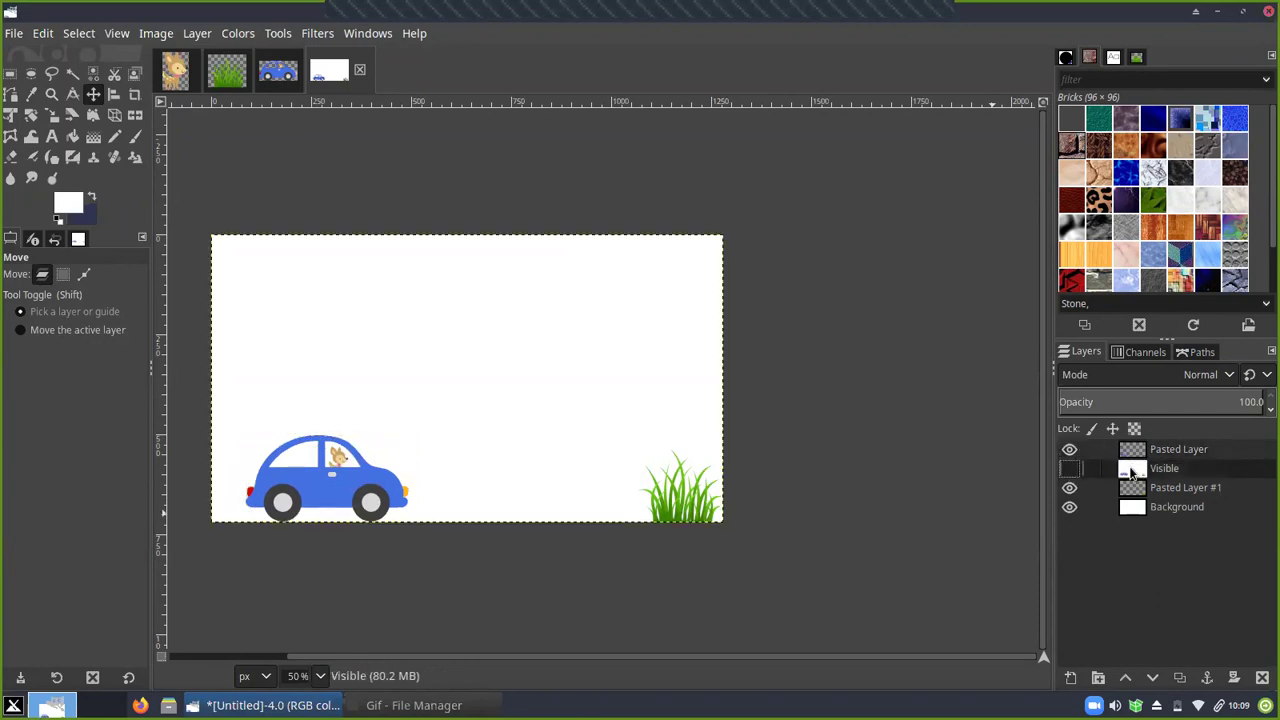
right_click(1133, 474)
left_click(1040, 166)
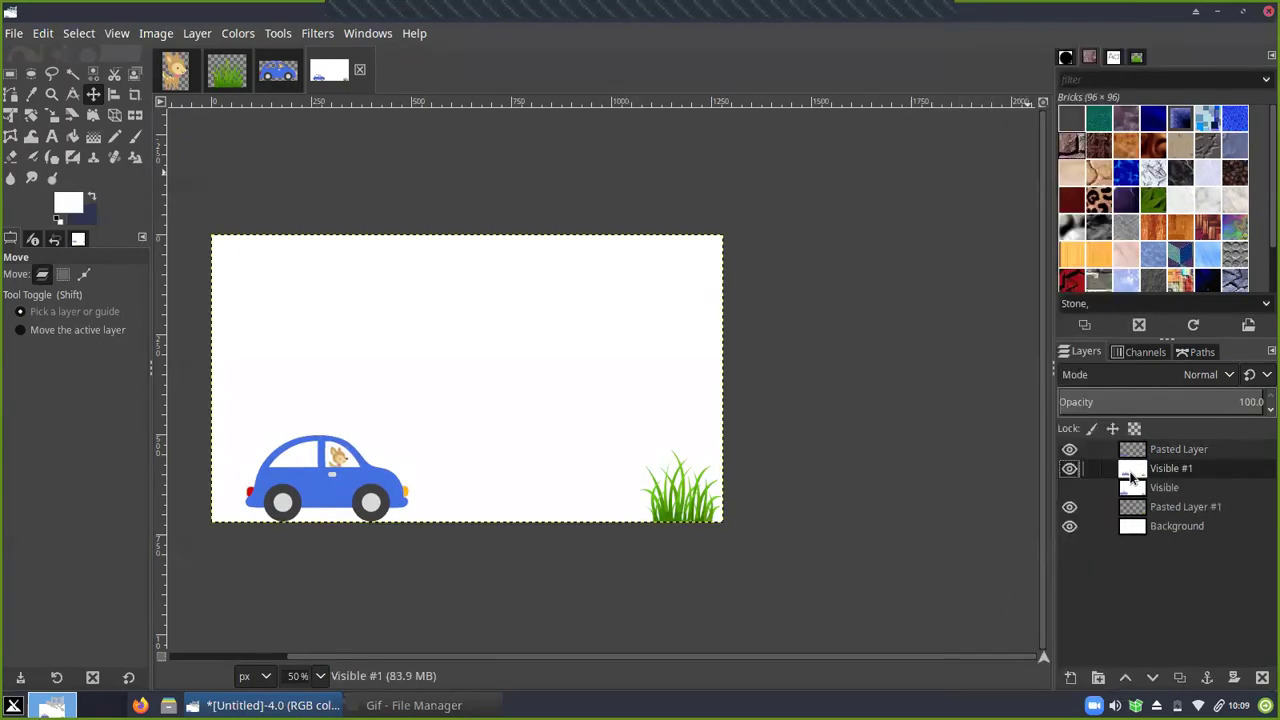
left_click(1131, 458)
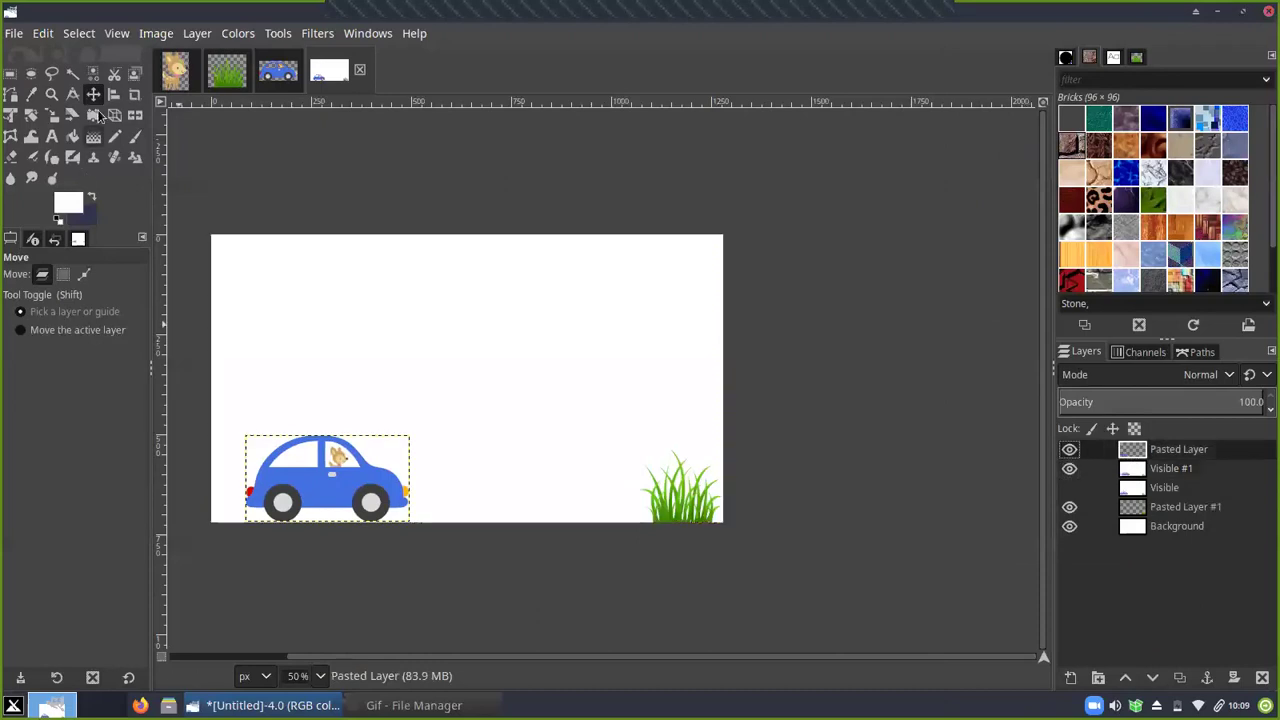
Shift the car further right and capture snapshot Visible #2
left_click_drag(323, 493, 366, 495)
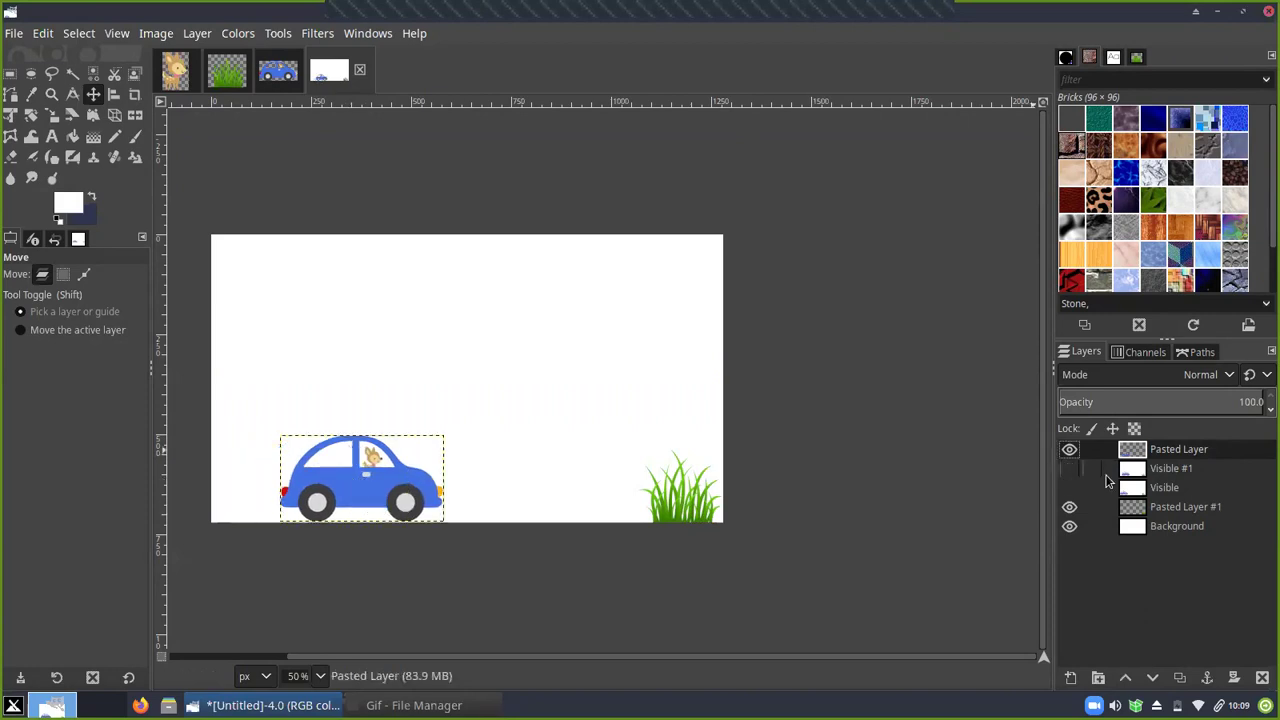
left_click(1130, 472)
right_click(1128, 470)
left_click(990, 171)
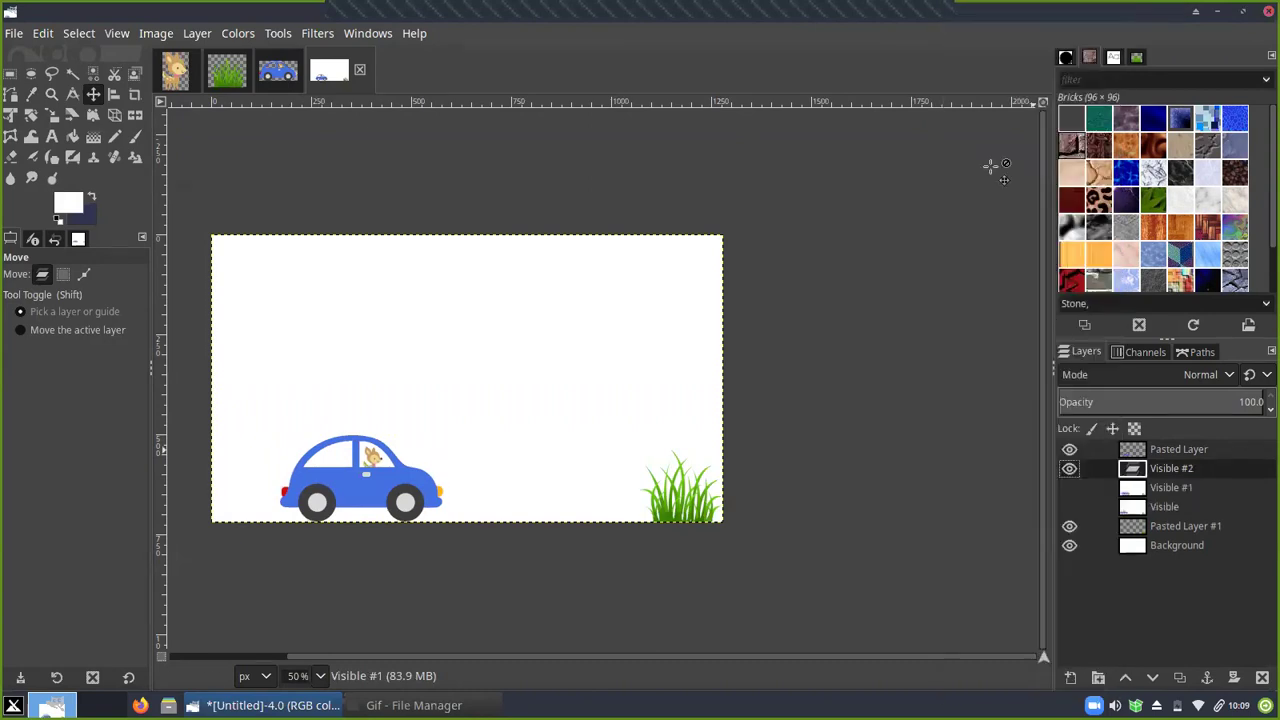
left_click(1126, 452)
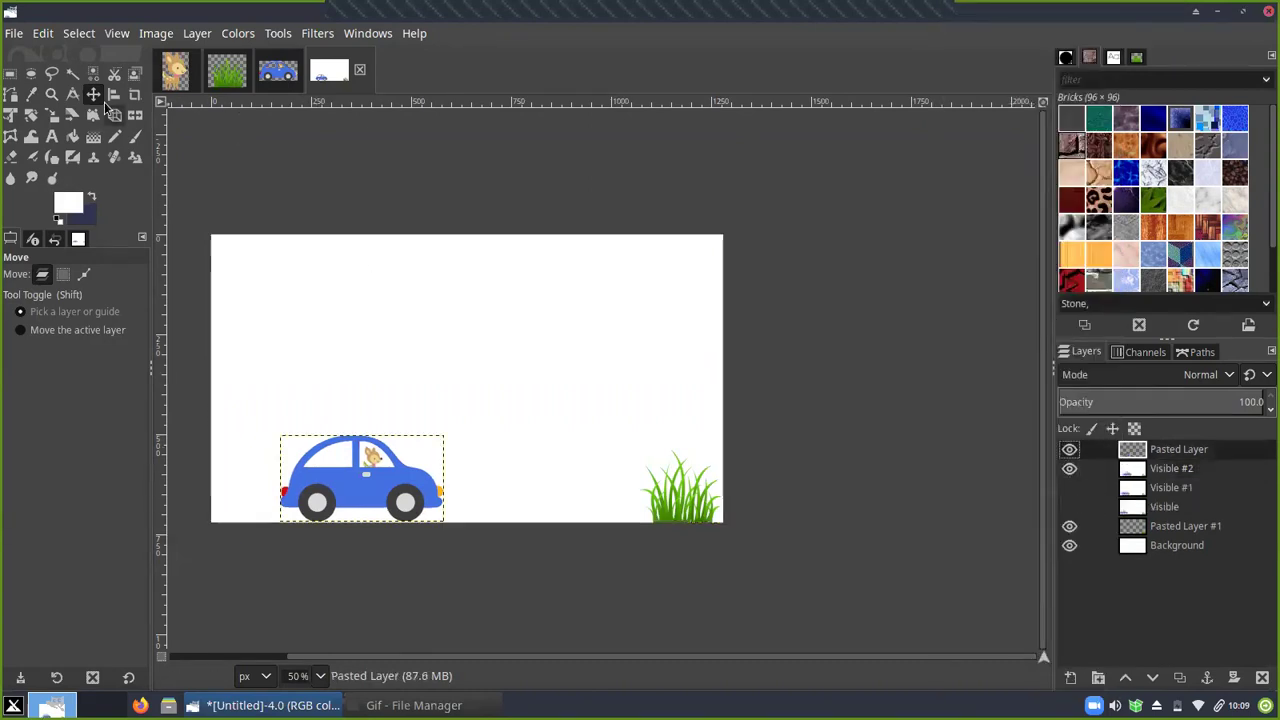
Move the car right again, hide Visible #2, and capture Visible #3
left_click_drag(365, 496, 409, 498)
left_click(1127, 476)
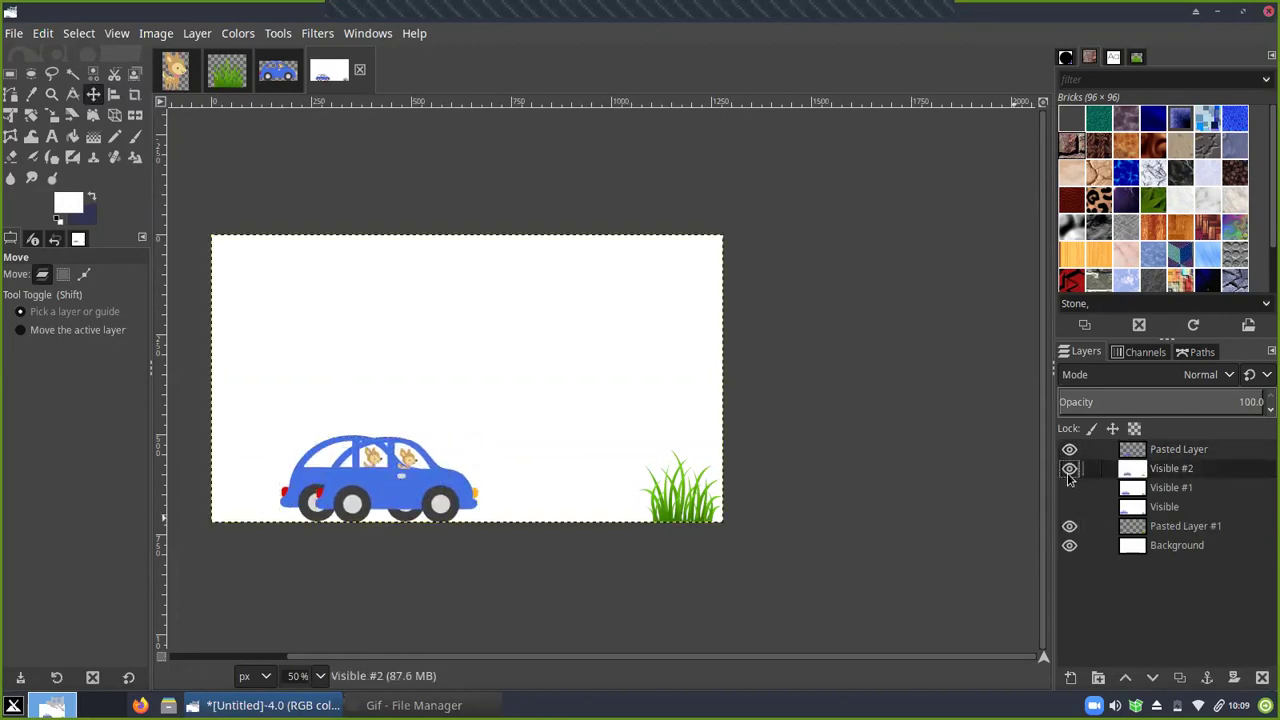
left_click(1069, 469)
right_click(1128, 478)
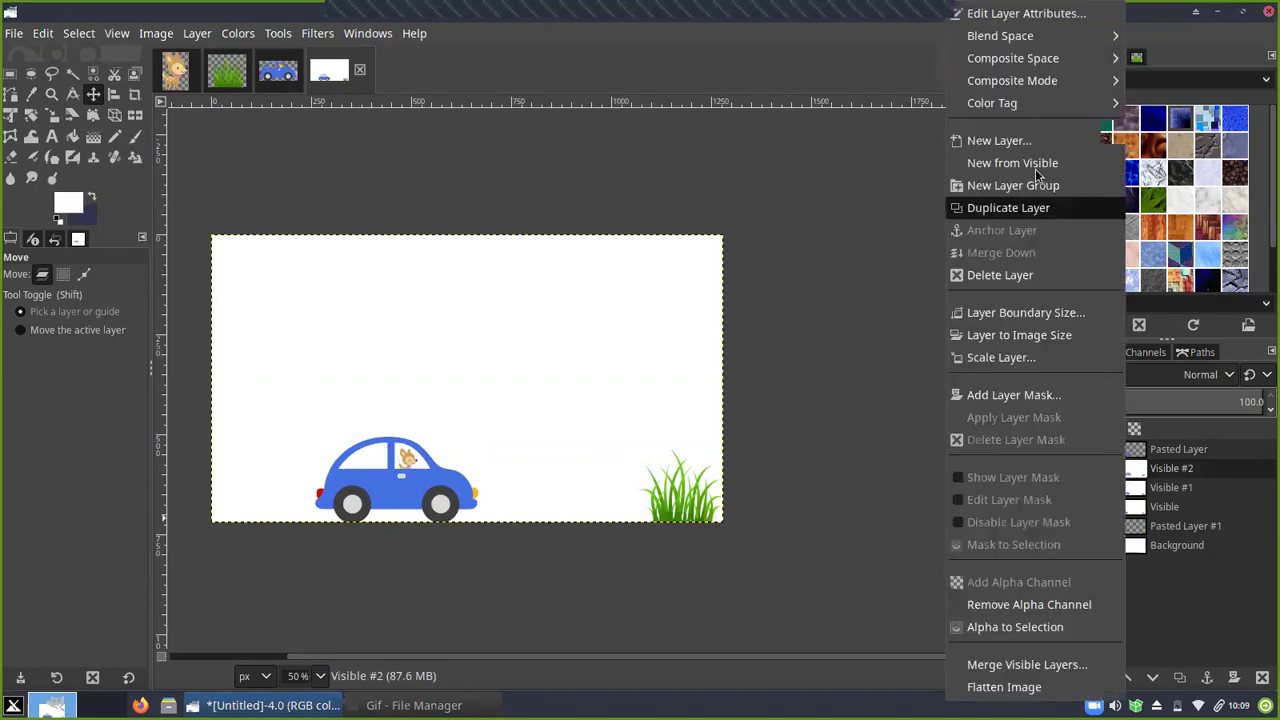
left_click(1040, 165)
left_click(1135, 453)
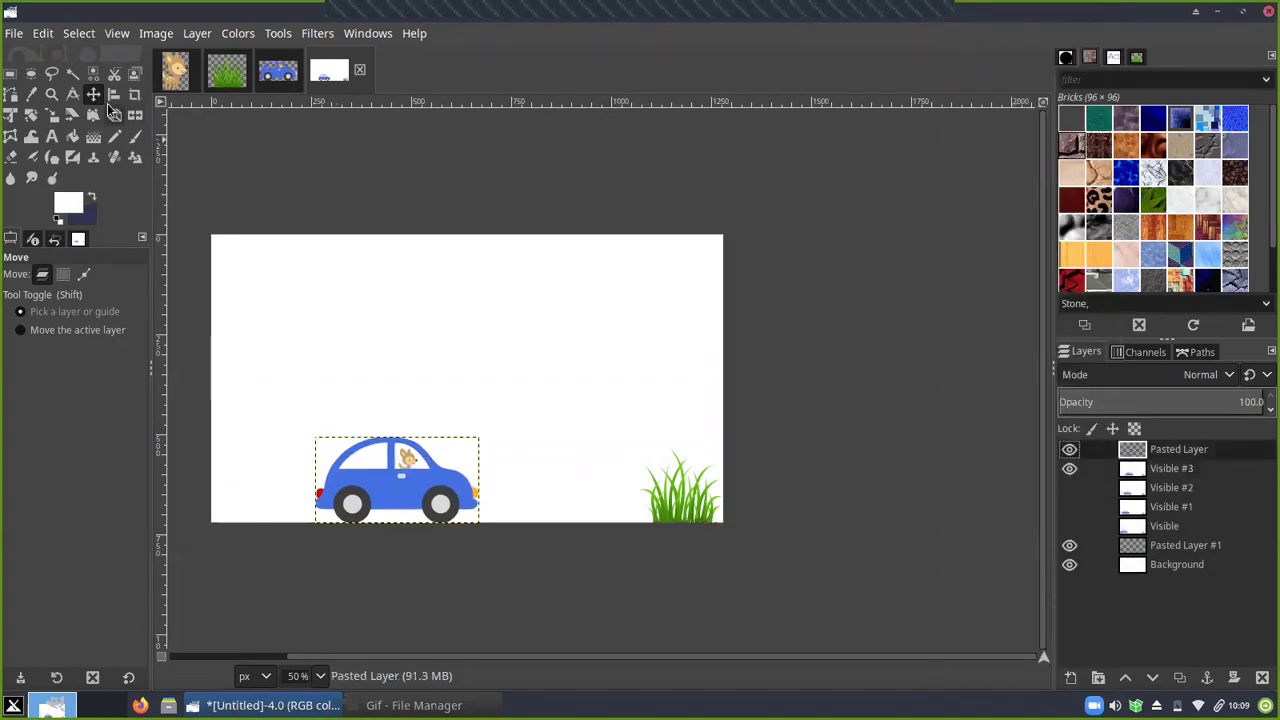
Move the car right, hide Visible #3, and capture Visible #4 above it
left_click_drag(404, 482, 442, 482)
left_click(1078, 476)
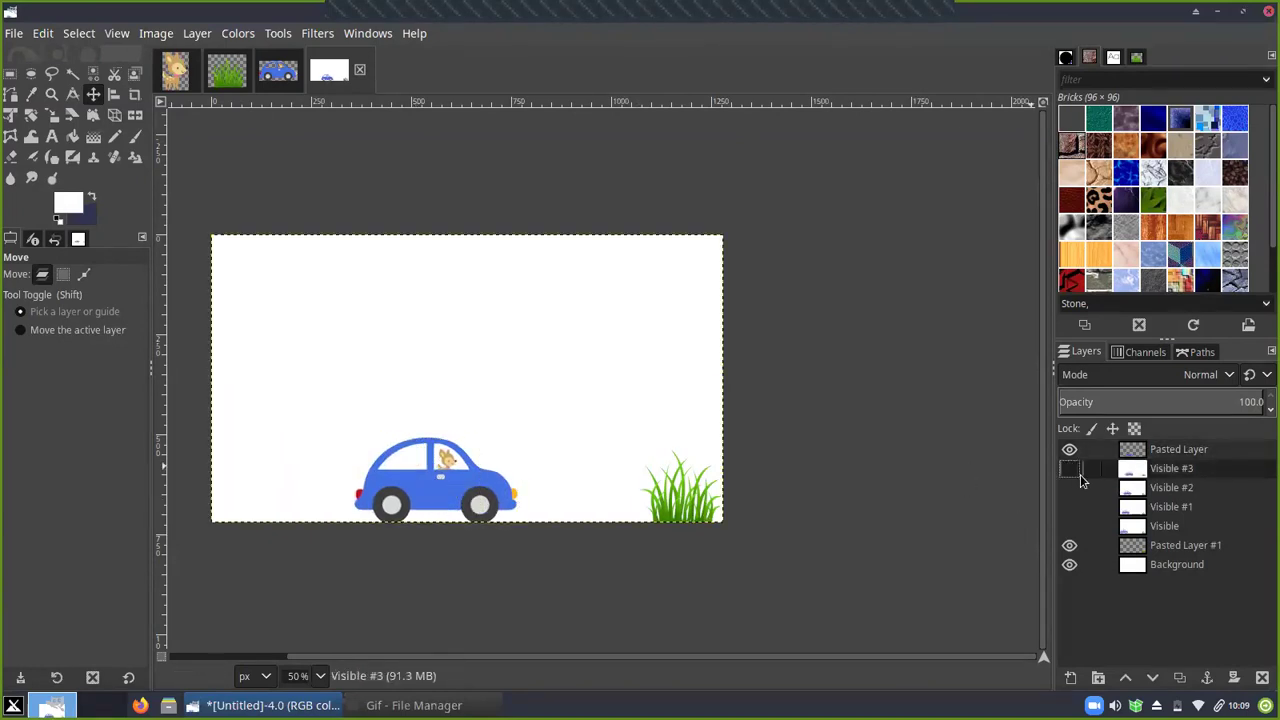
right_click(1135, 452)
left_click(1062, 172)
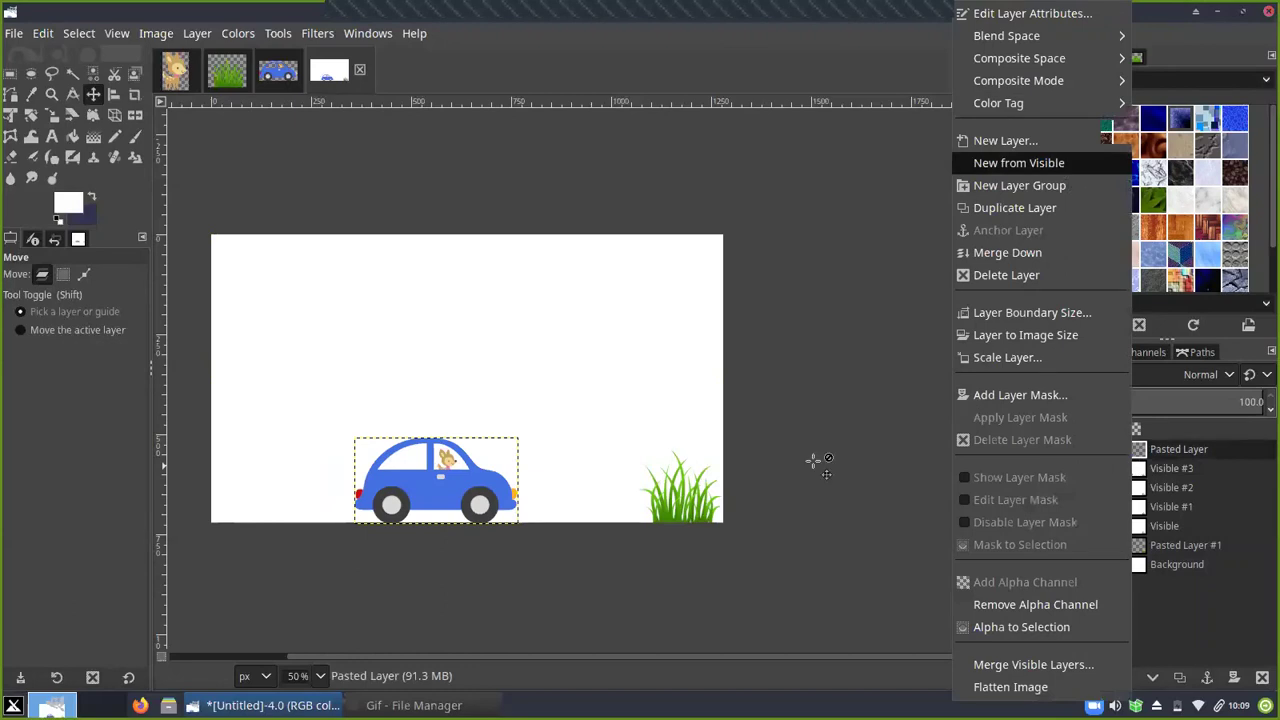
key("ctrl+z")
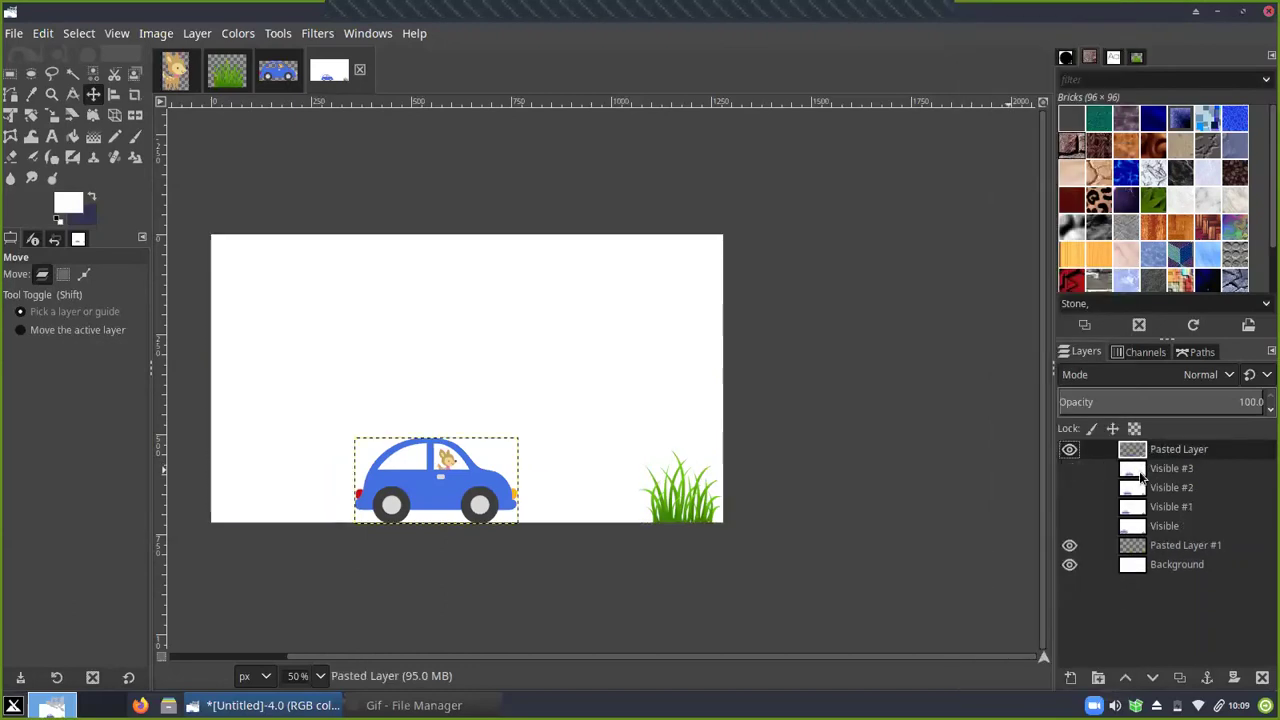
left_click(1140, 470)
right_click(1140, 470)
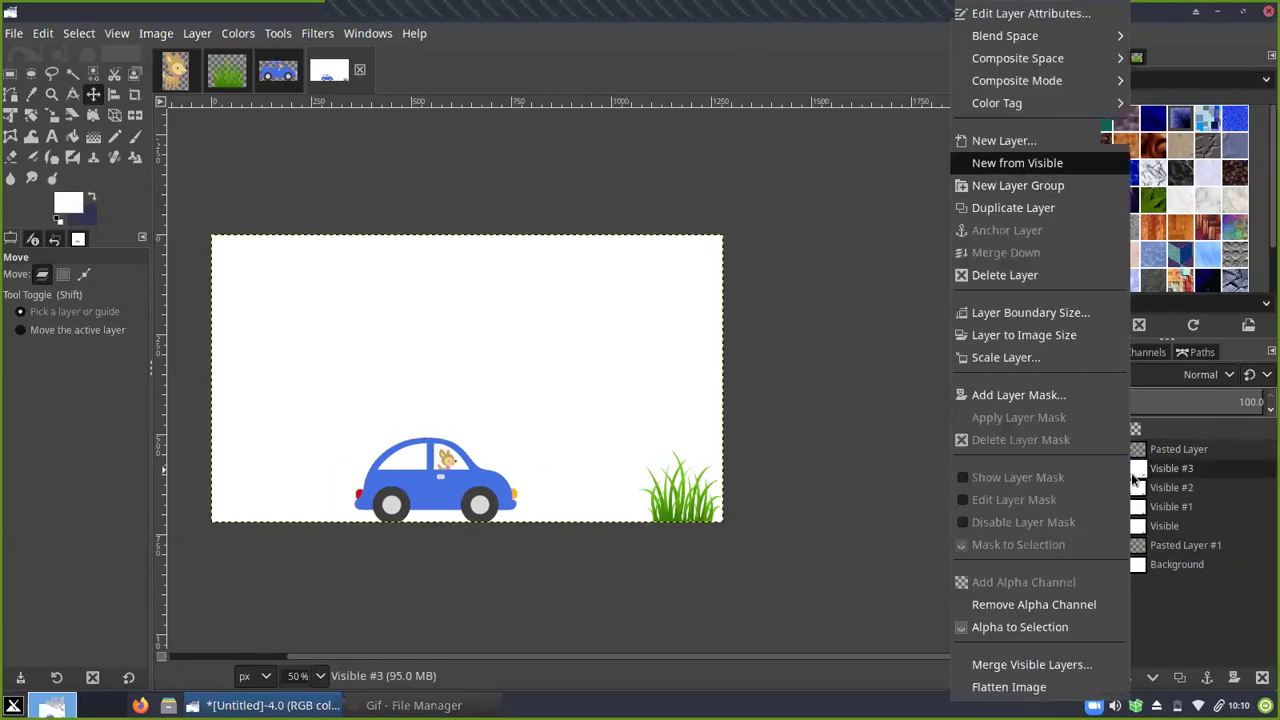
key("Return")
left_click(1088, 450)
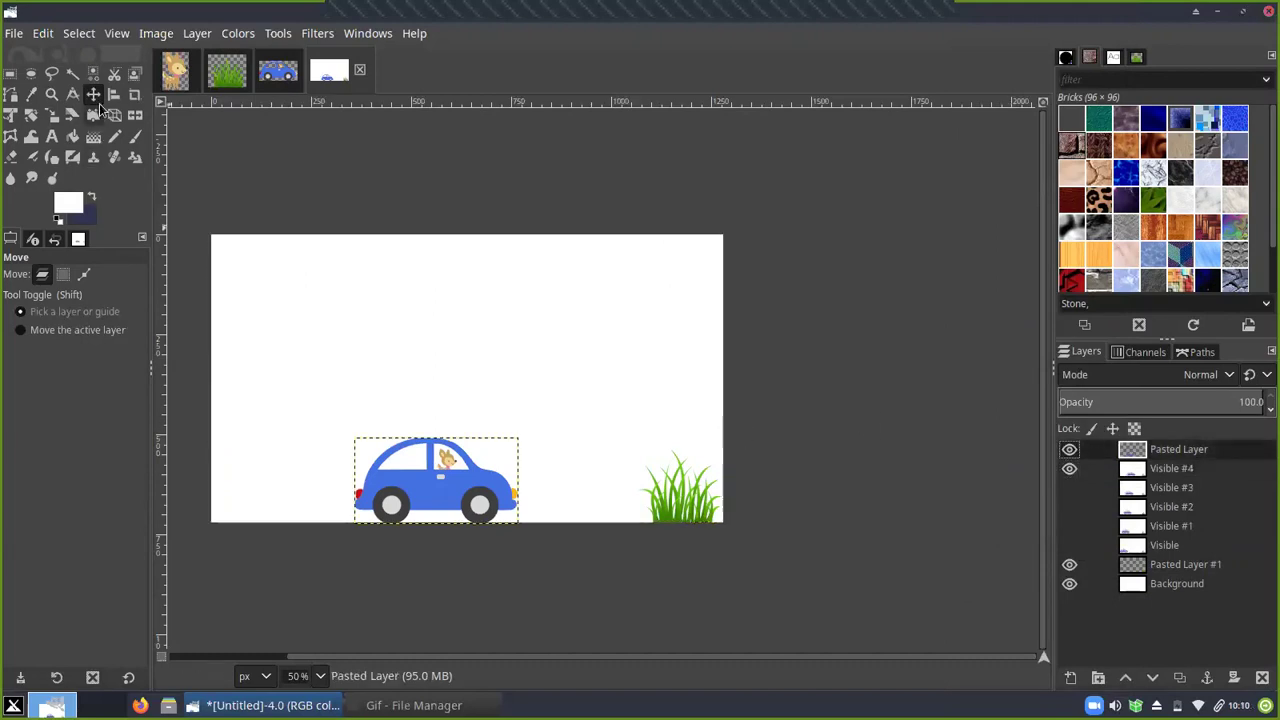
Move the car right, hide Visible #4, and capture Visible #5
left_click_drag(427, 481, 468, 480)
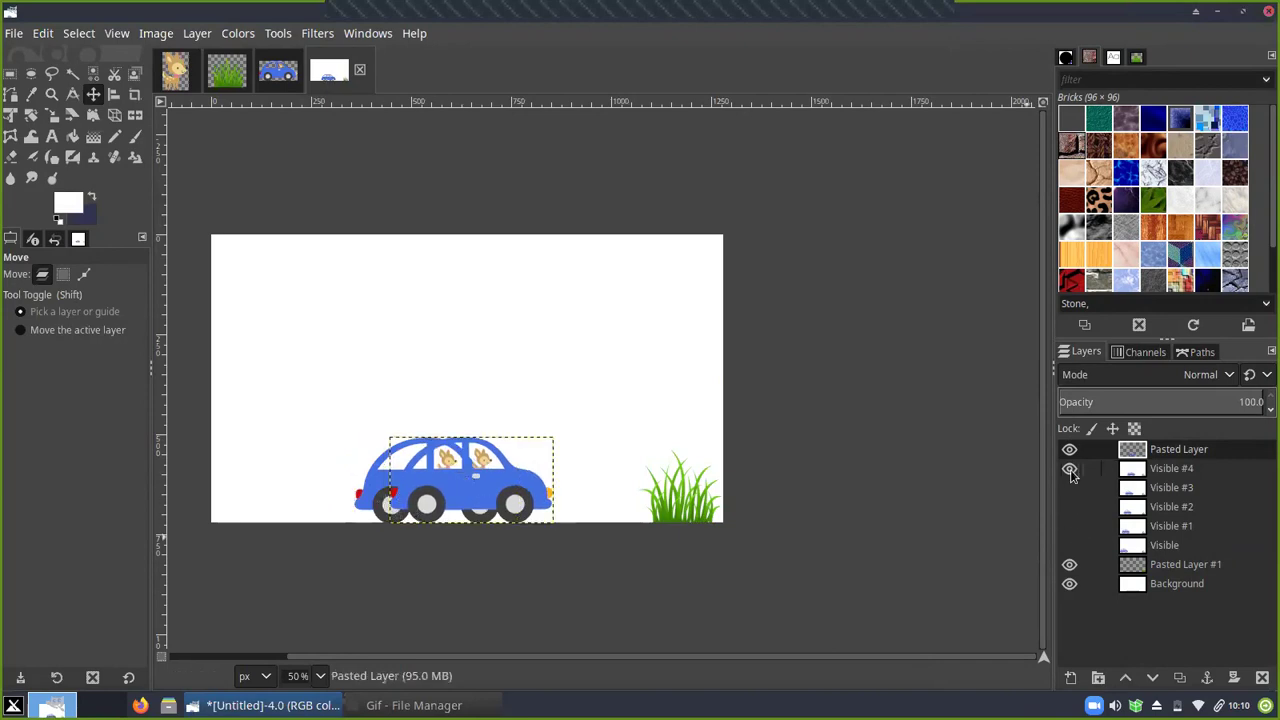
left_click(1070, 470)
left_click(1130, 478)
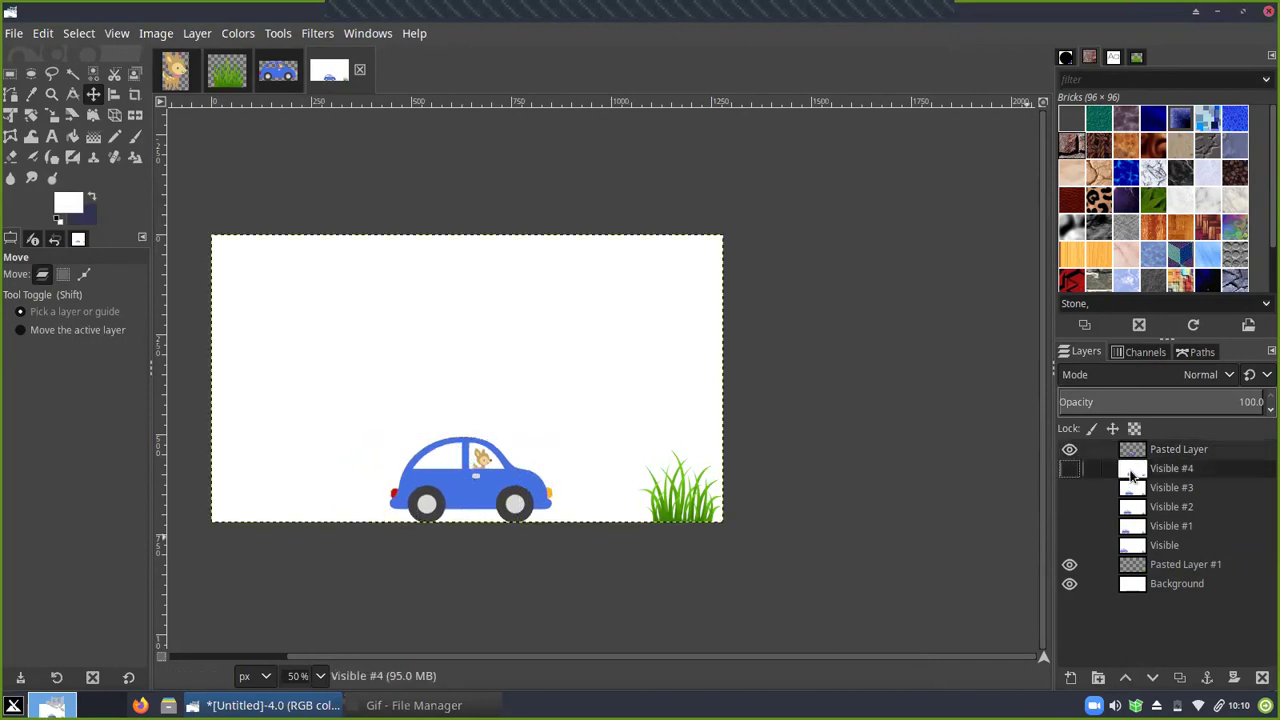
right_click(1131, 478)
left_click(1023, 164)
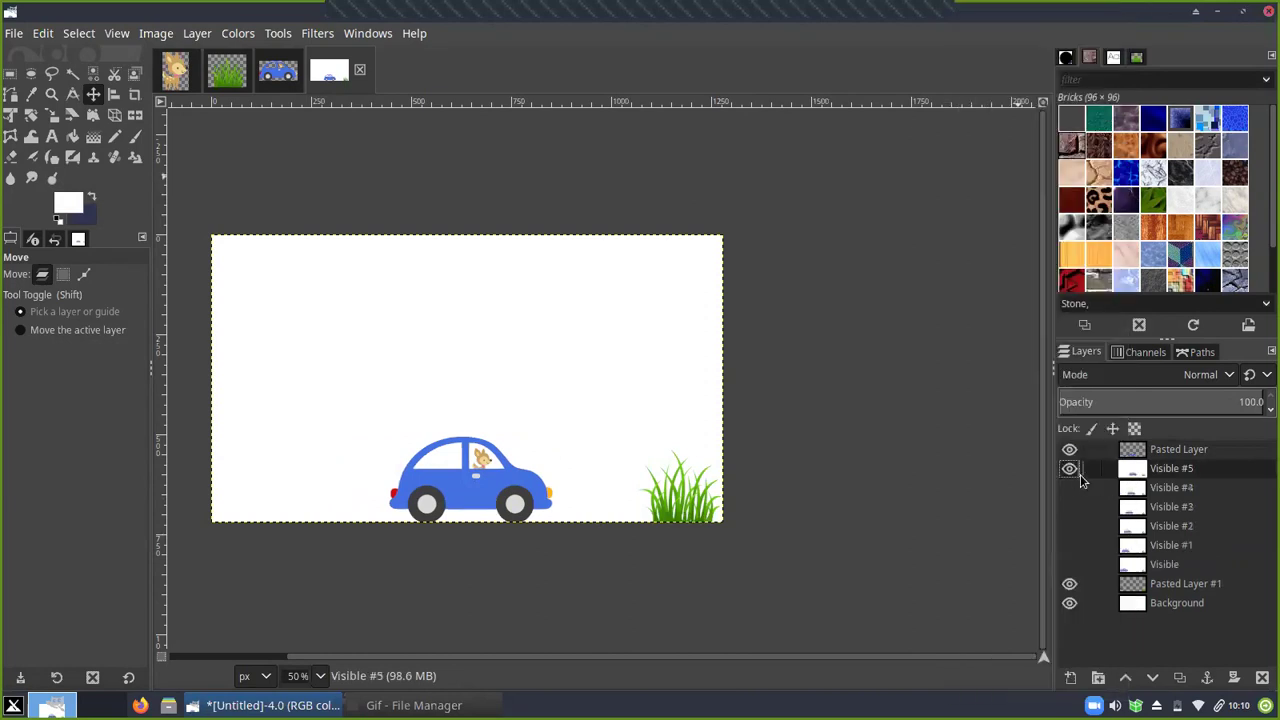
left_click(490, 487)
Move the car right, hide Visible #5, and capture and hide Visible #6
left_click_drag(488, 491, 520, 493)
left_click(1171, 468)
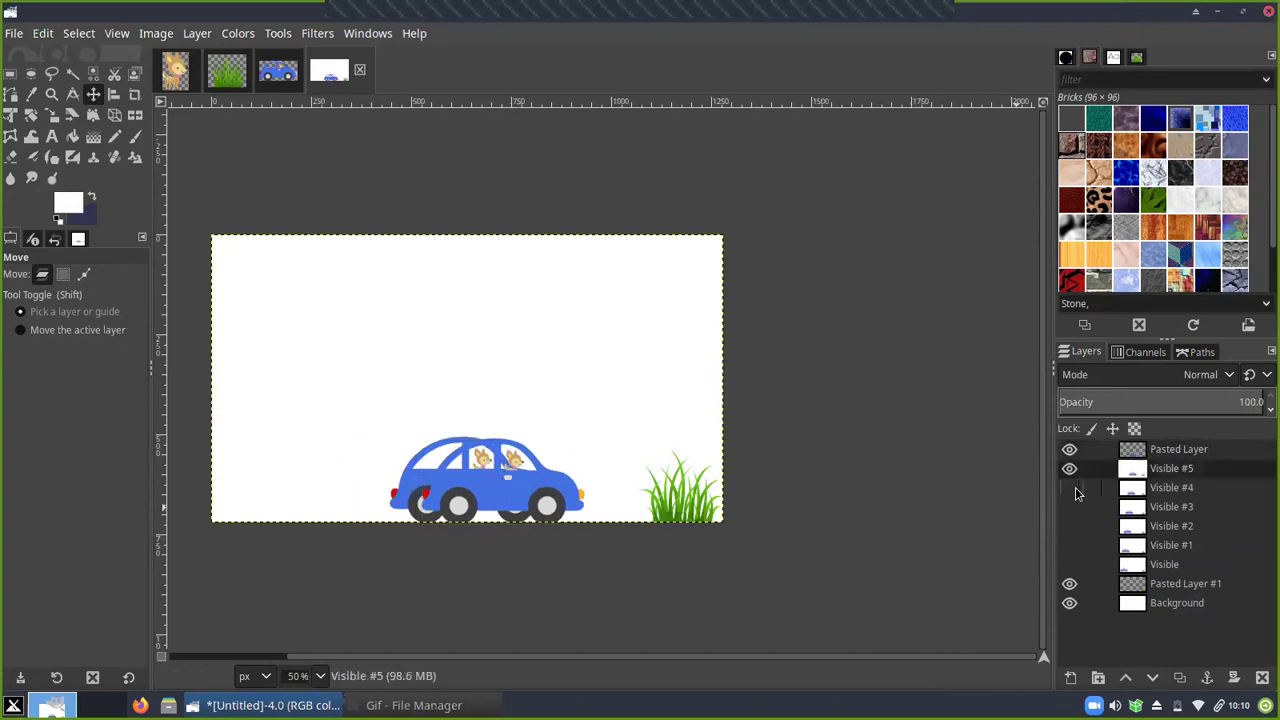
left_click(1069, 468)
right_click(1127, 475)
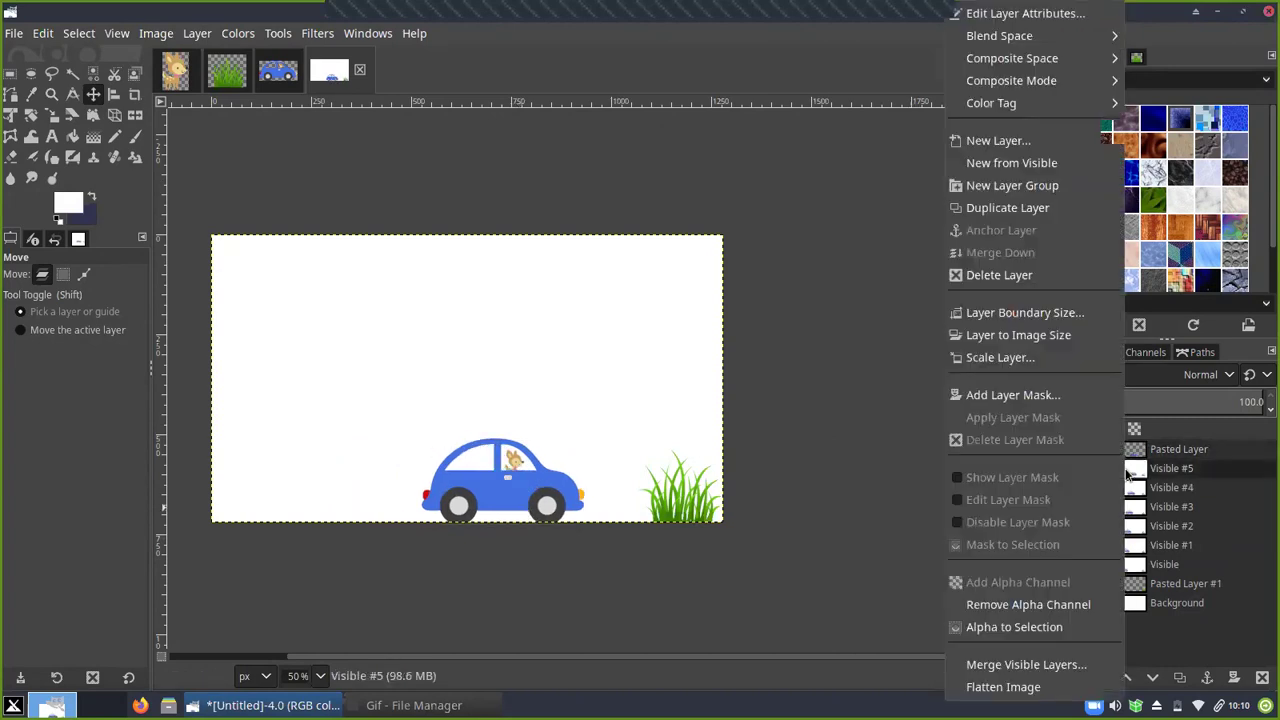
left_click(1024, 169)
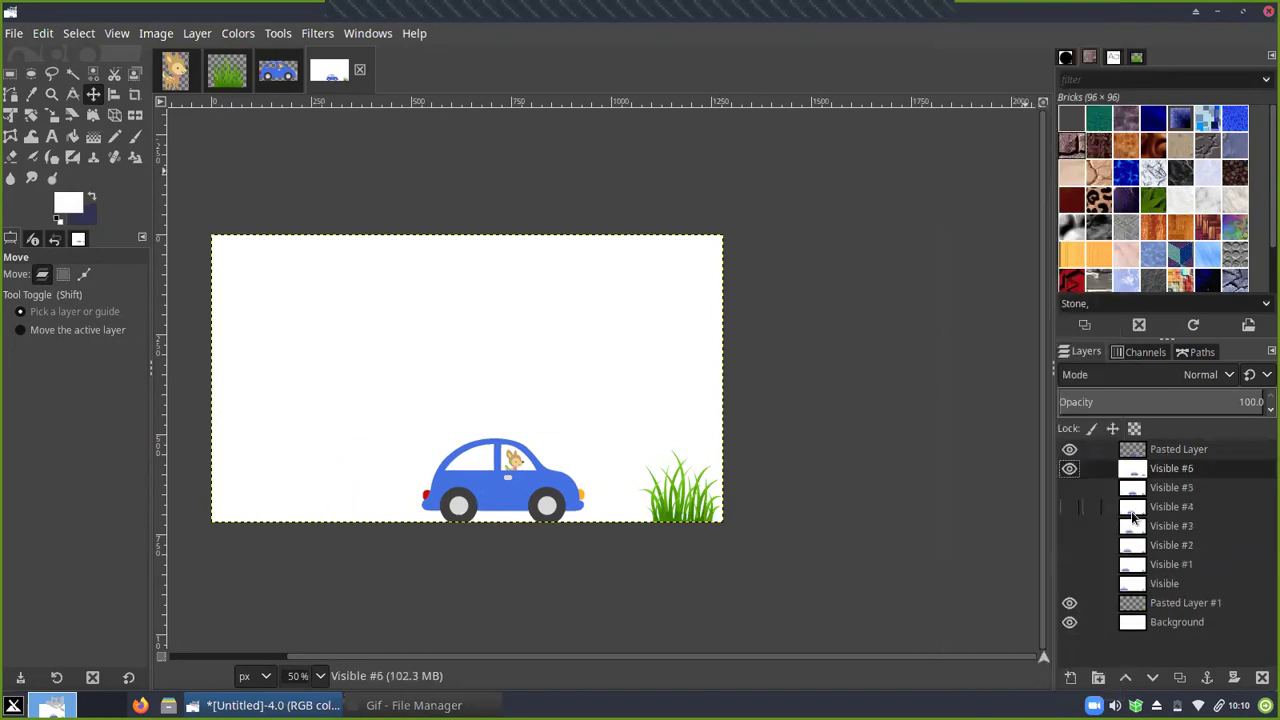
left_click(1069, 470)
left_click(1135, 456)
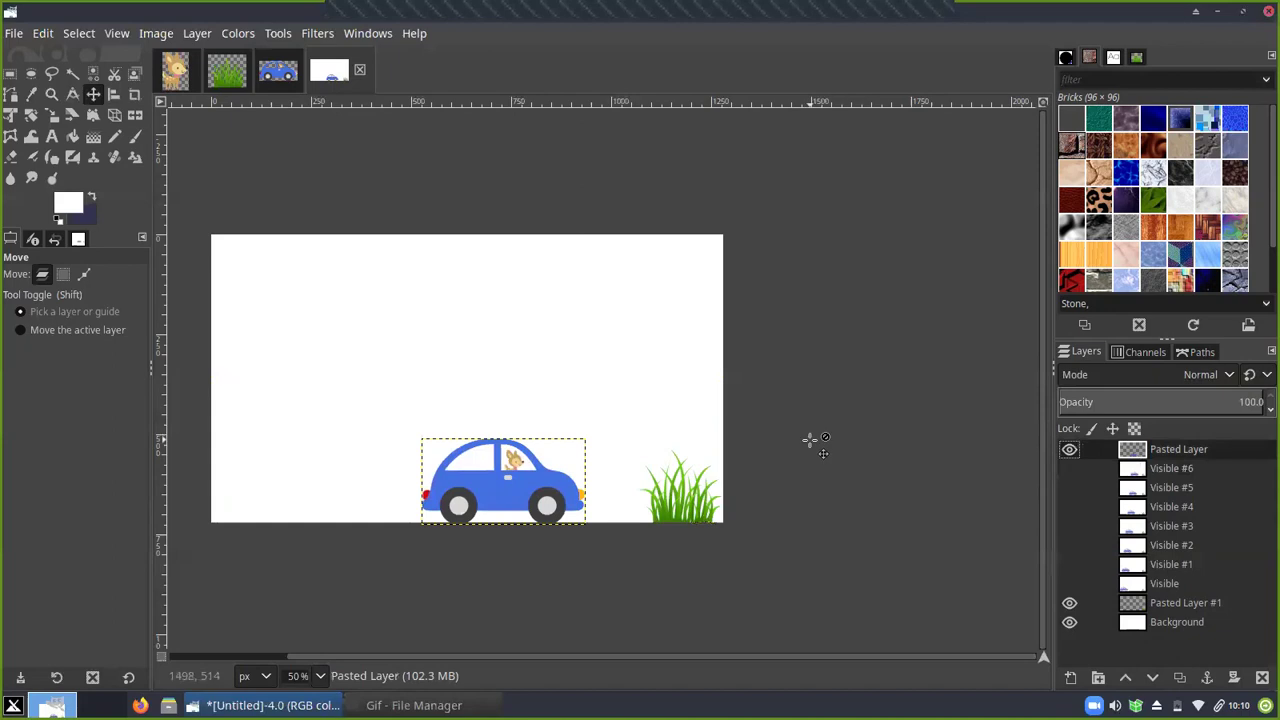
left_click(280, 73)
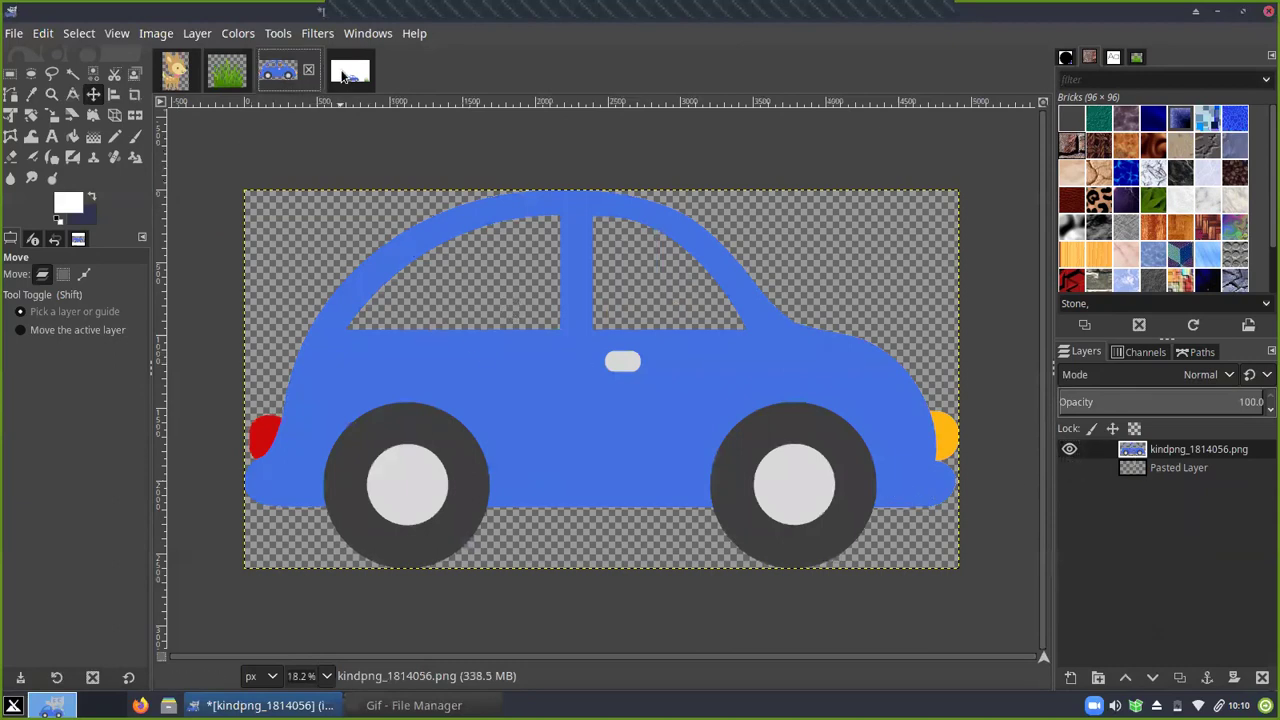
left_click(343, 77)
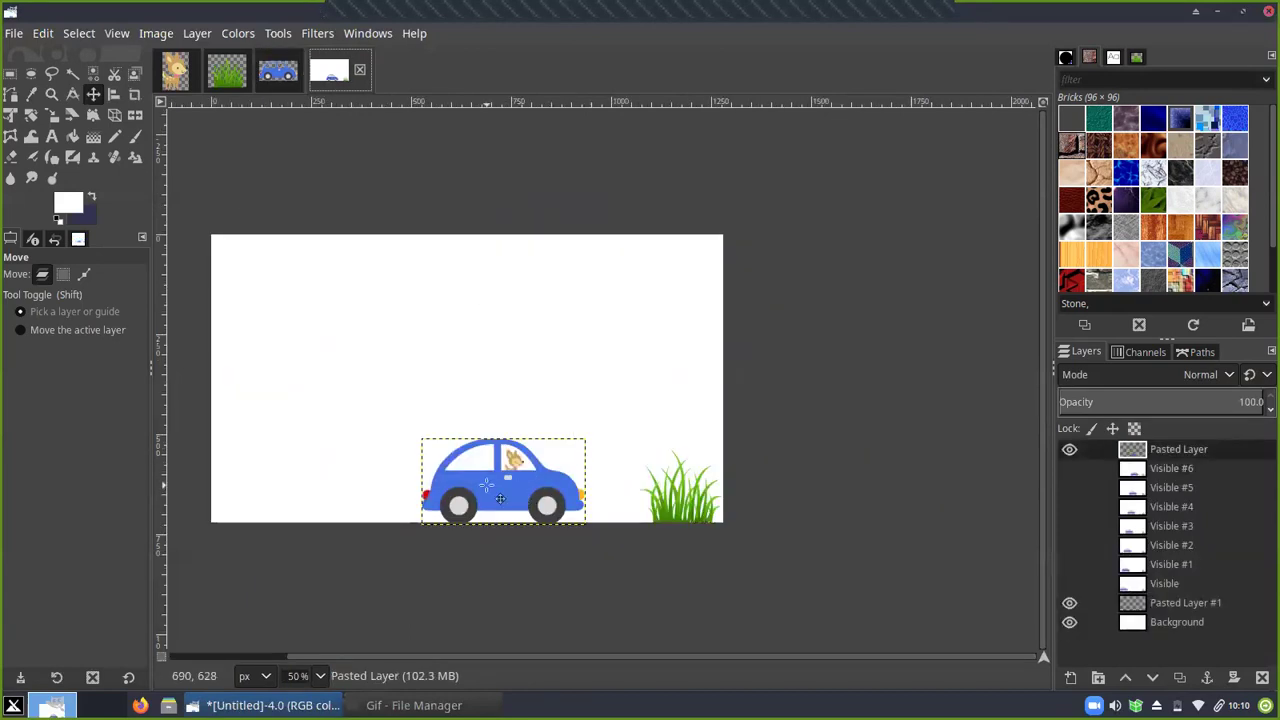
right_click(1134, 452)
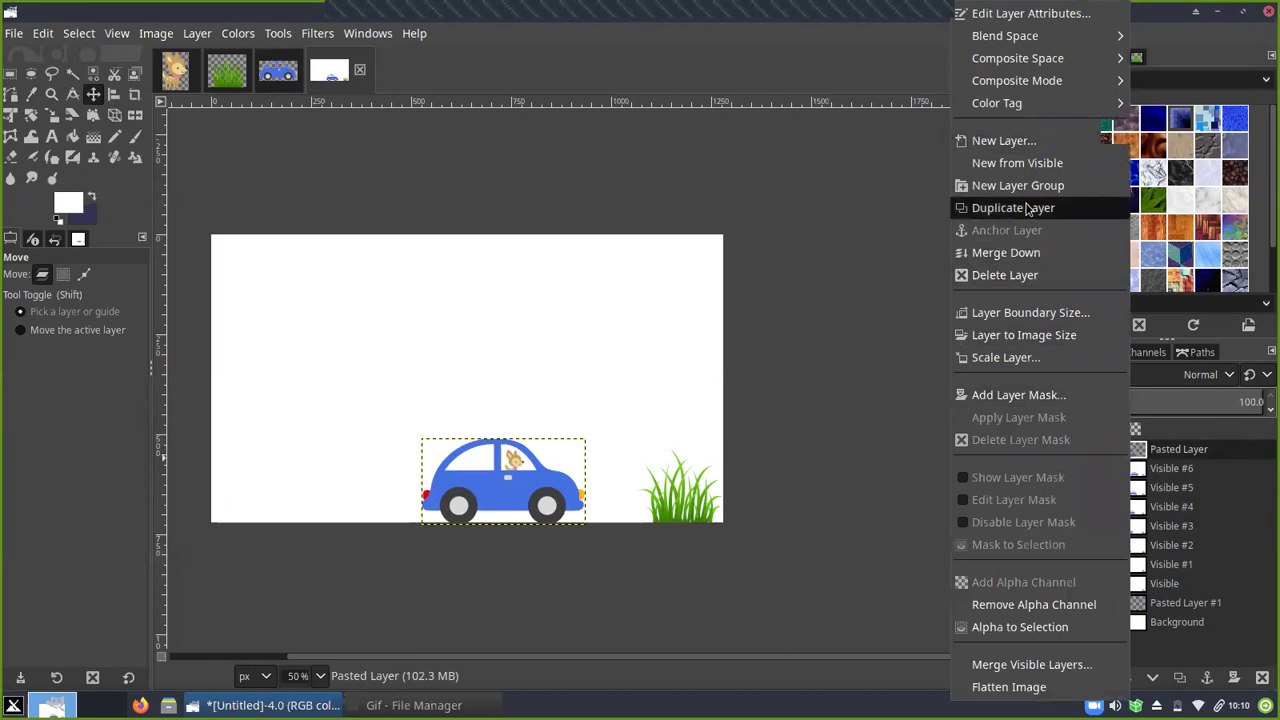
left_click(1035, 357)
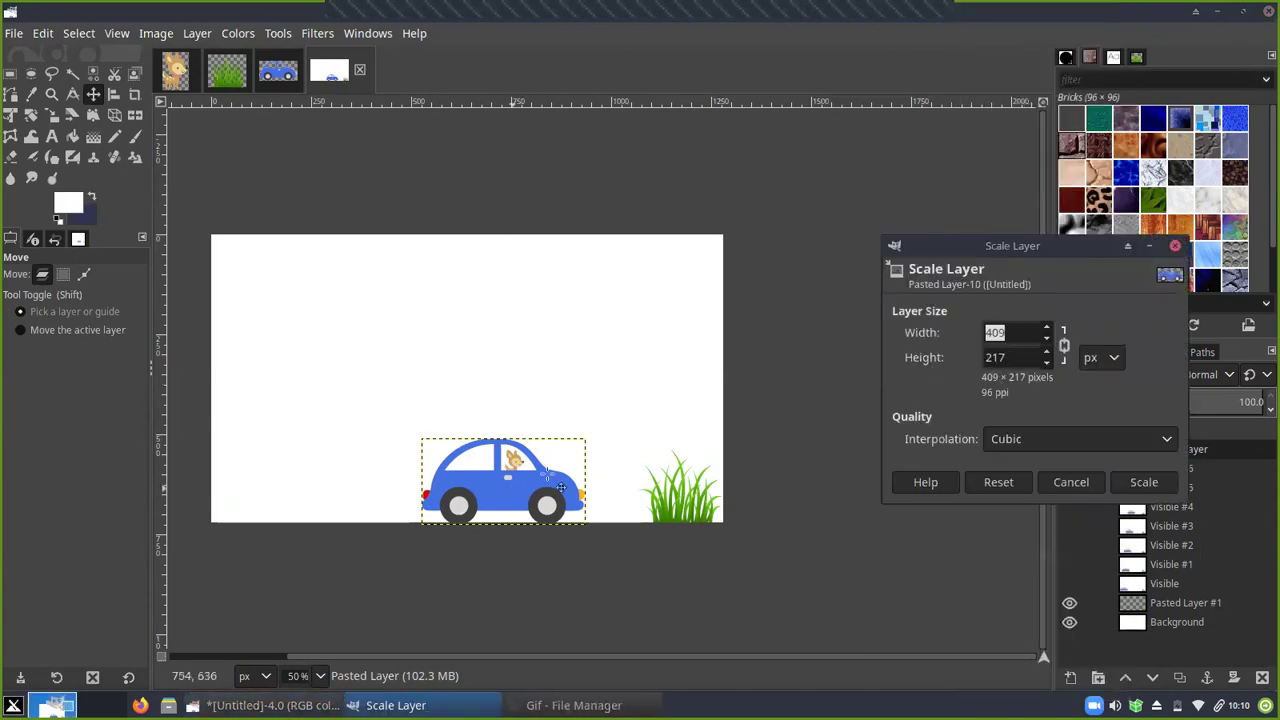
left_click(1083, 483)
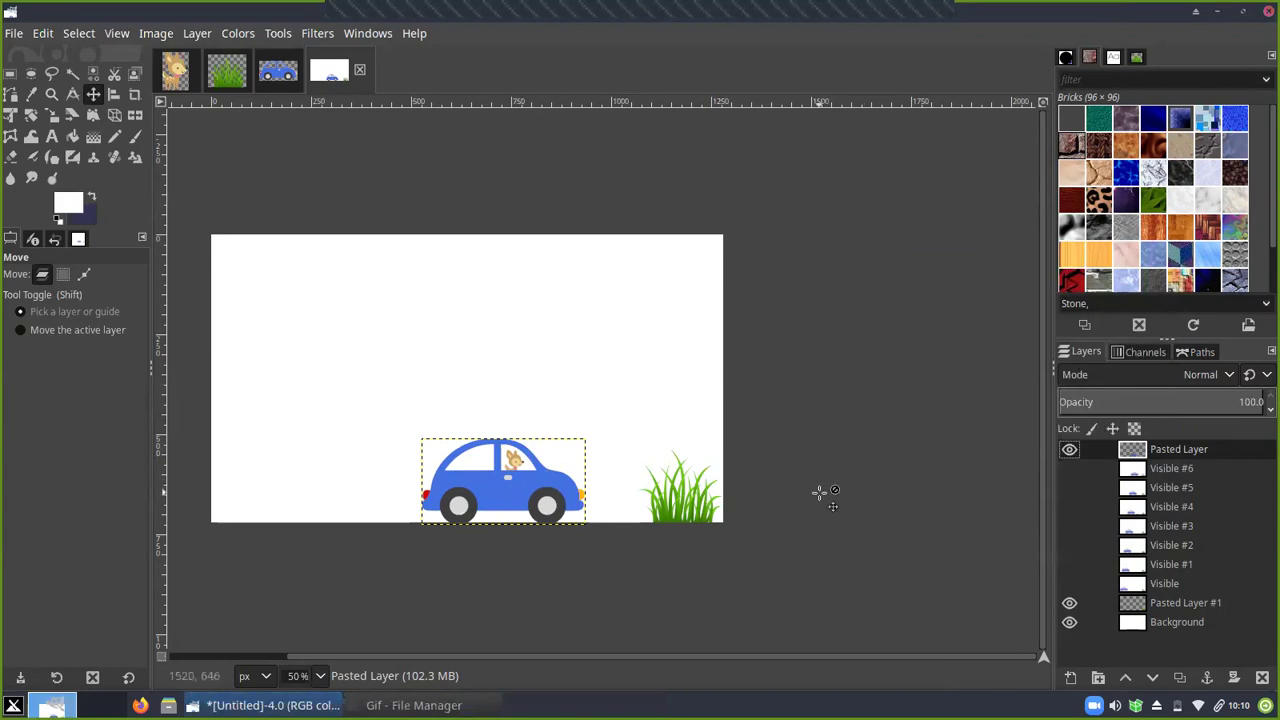
left_click(277, 72)
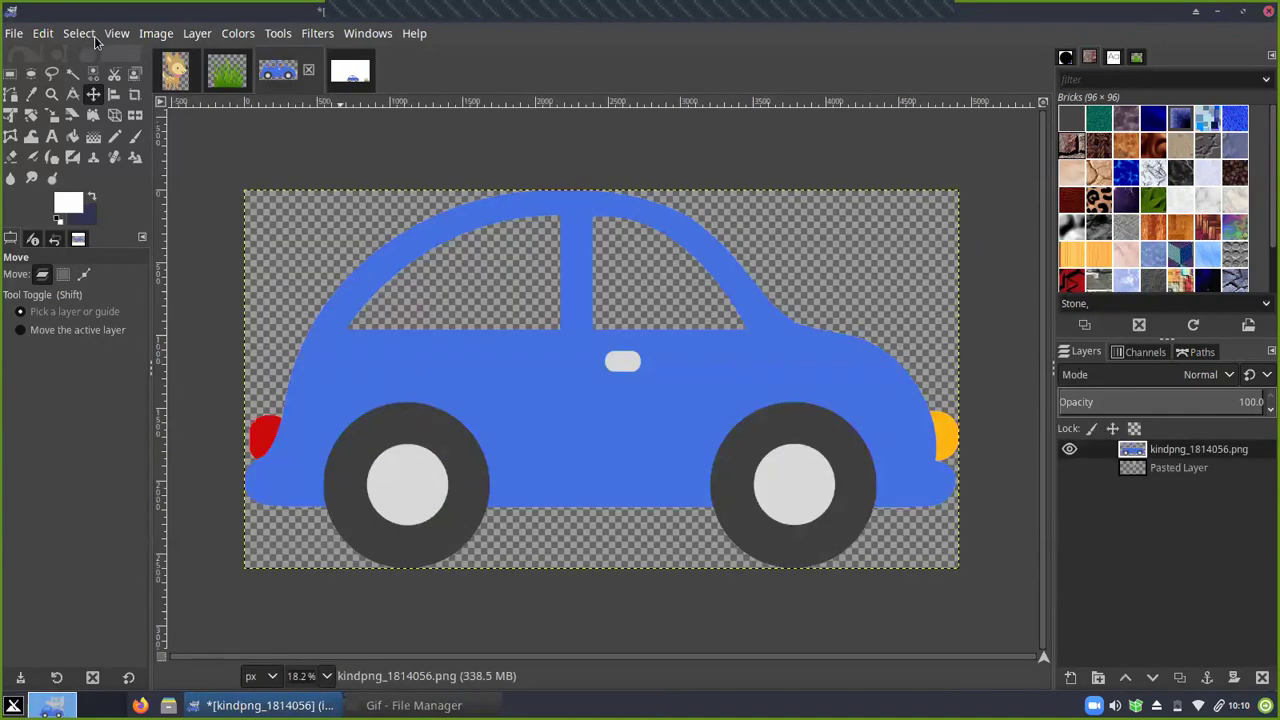
left_click(155, 33)
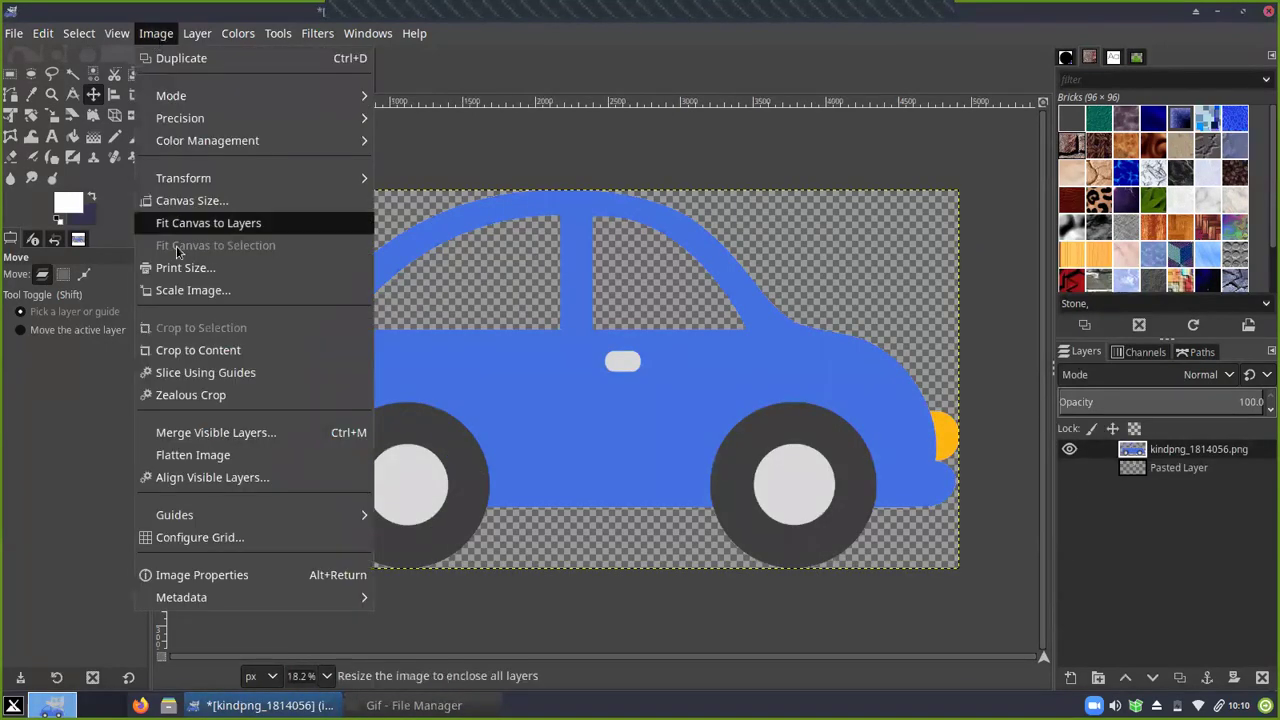
left_click(186, 288)
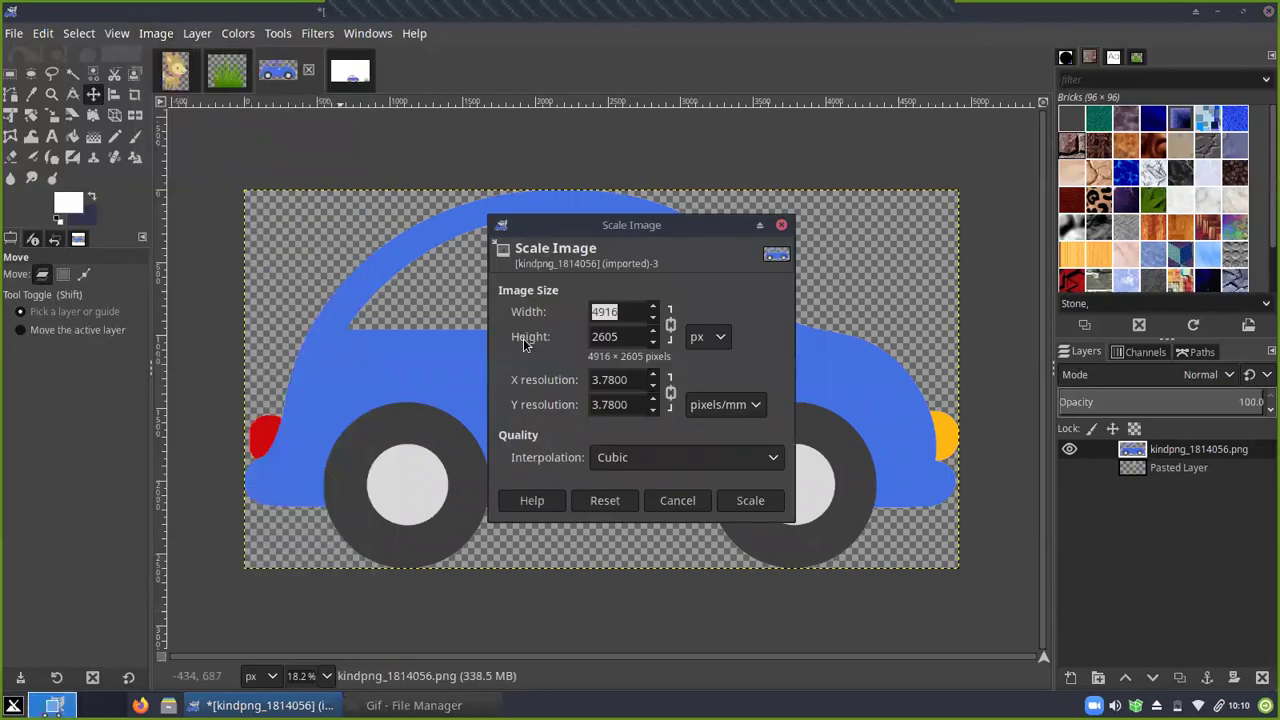
left_click(345, 71)
left_click(782, 225)
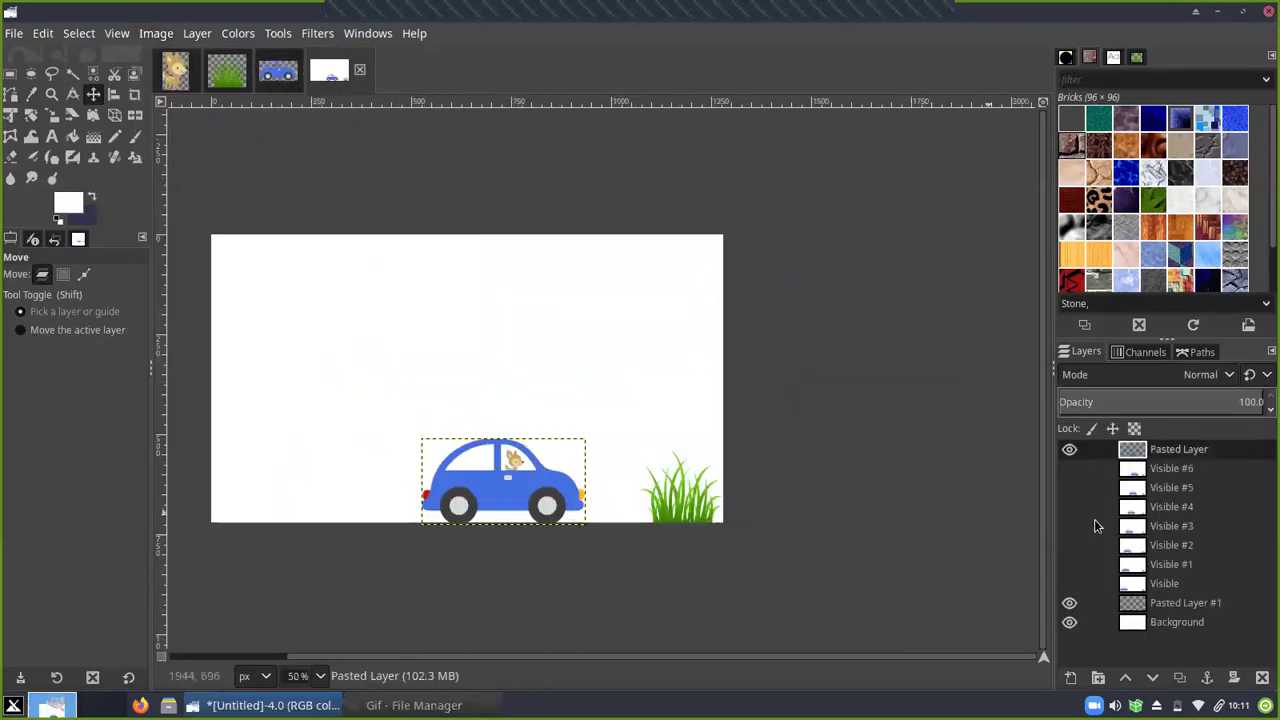
right_click(1140, 455)
left_click(1010, 357)
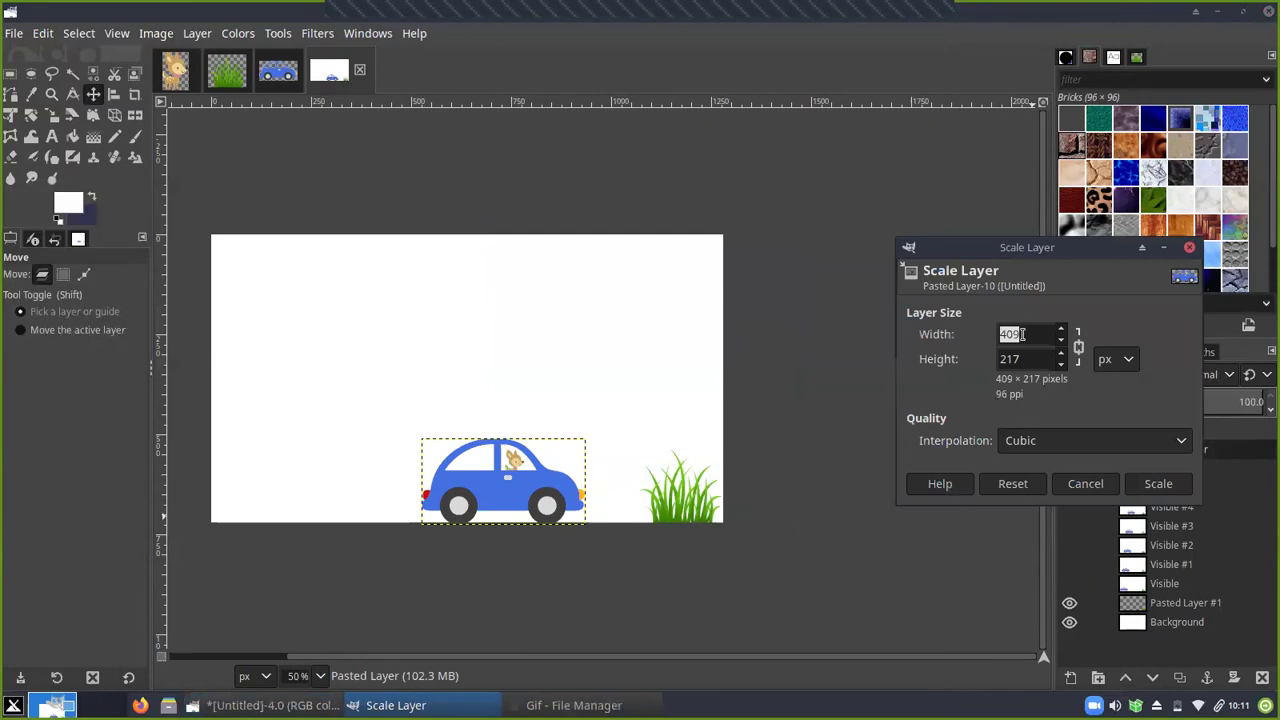
left_click(1190, 248)
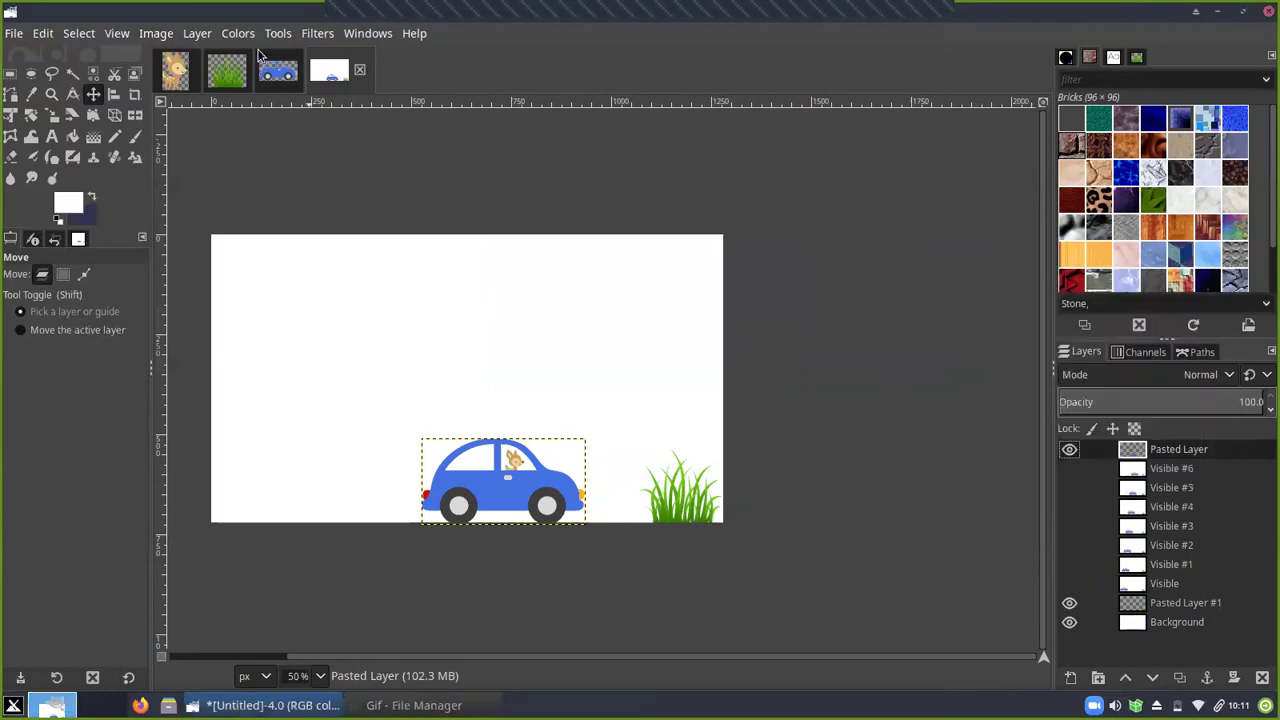
left_click(277, 70)
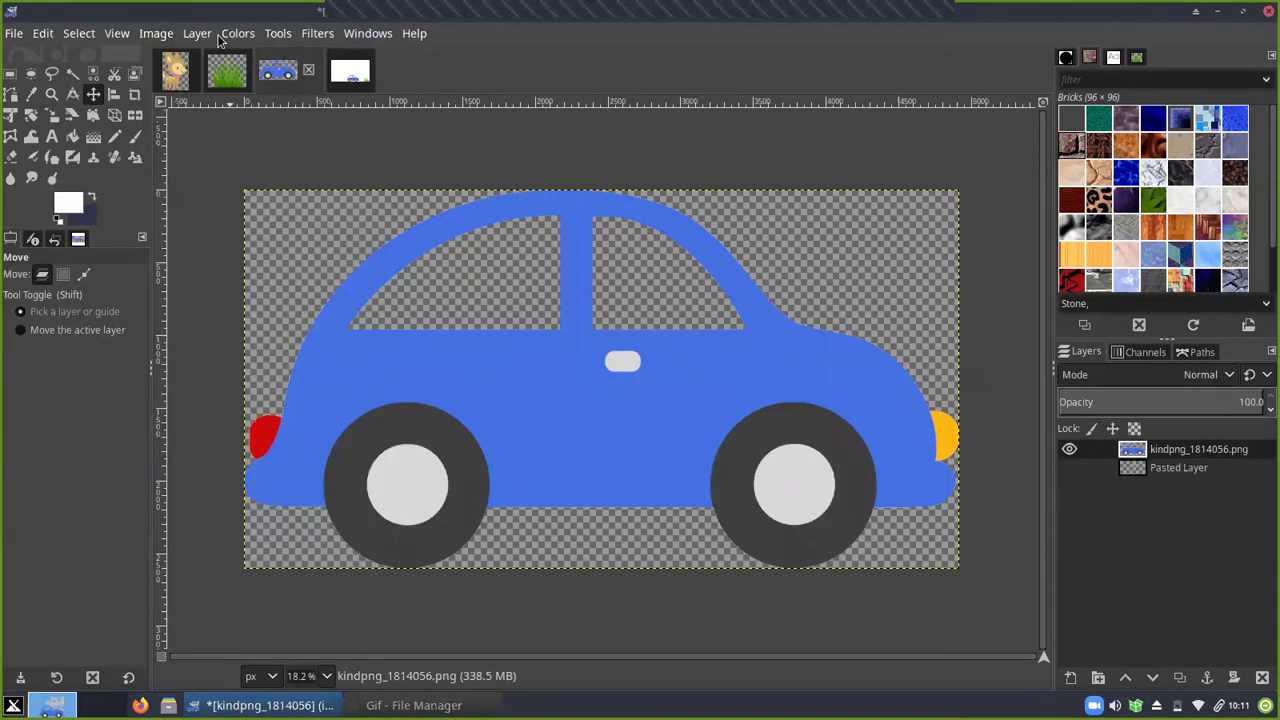
Scale the car image to 409×217 px
left_click(156, 33)
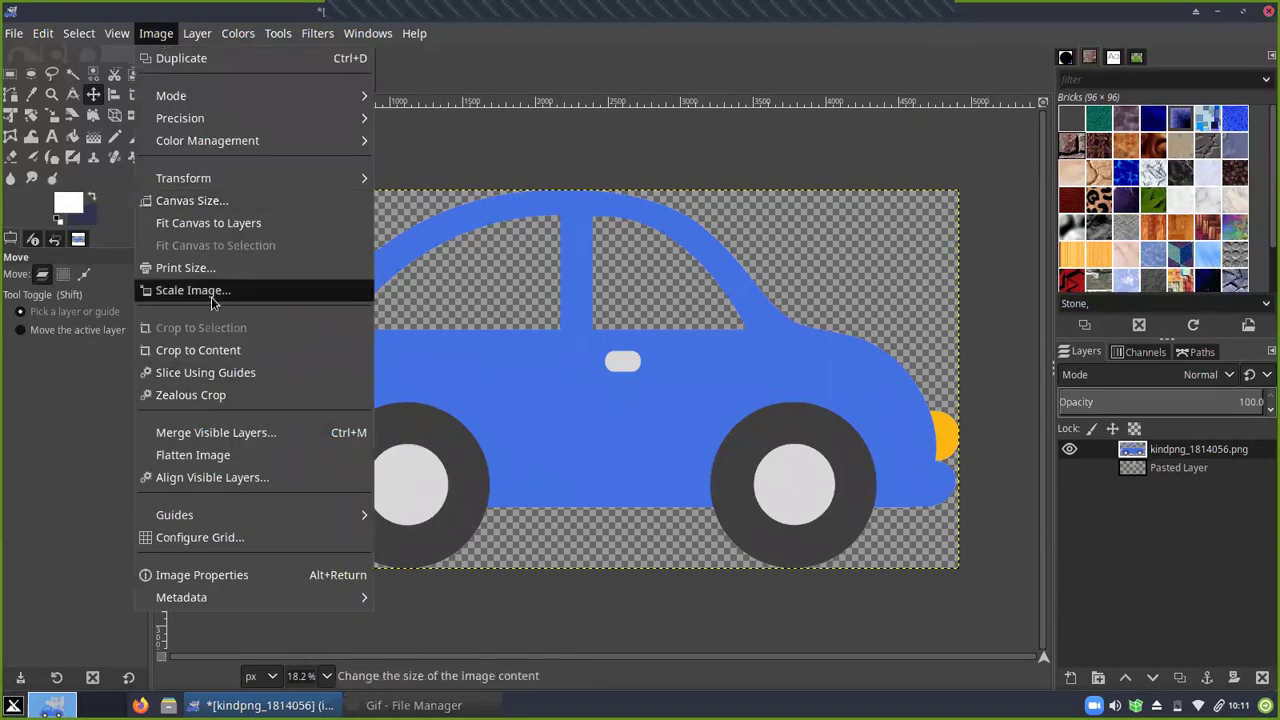
left_click(286, 289)
type("409")
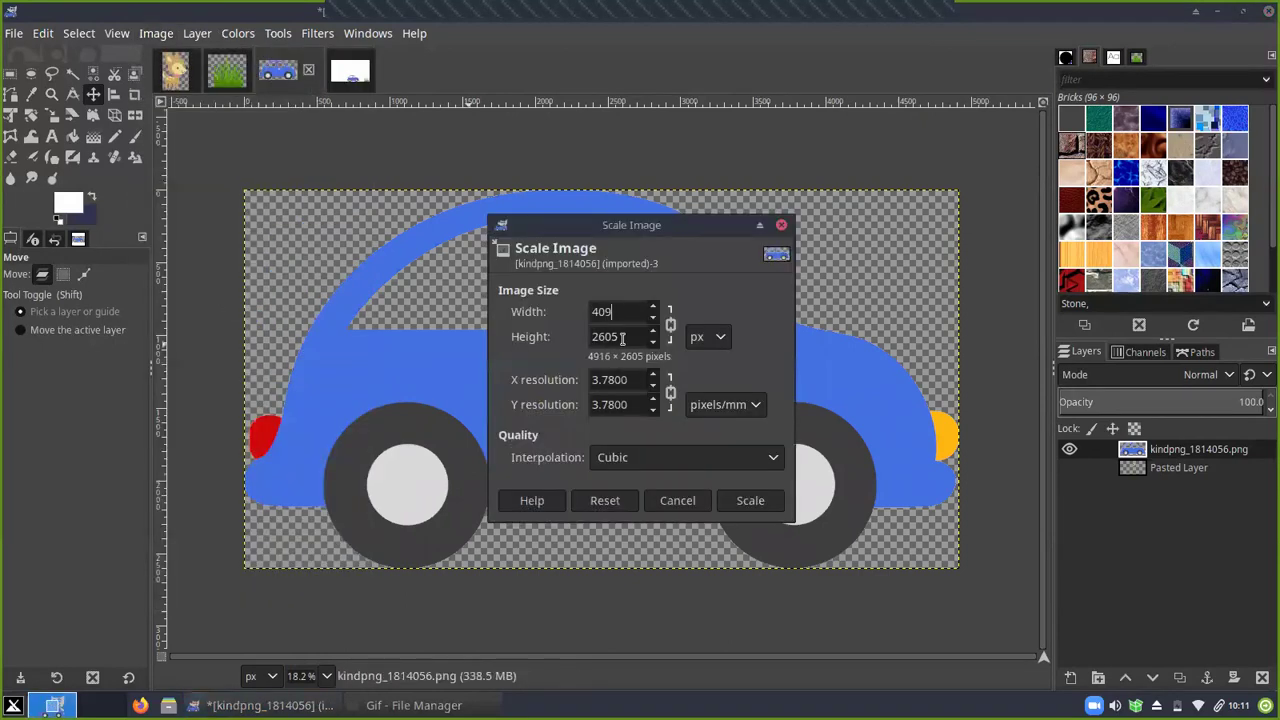
key("Tab")
left_click(612, 311)
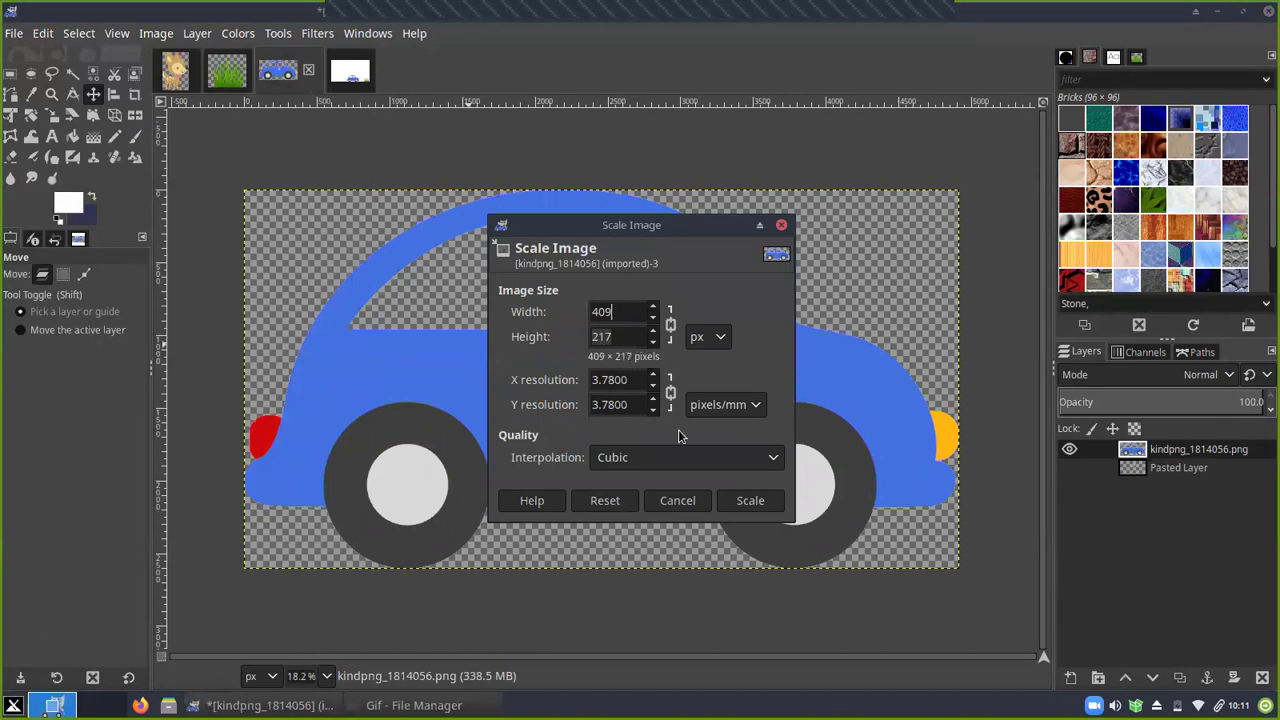
left_click(752, 499)
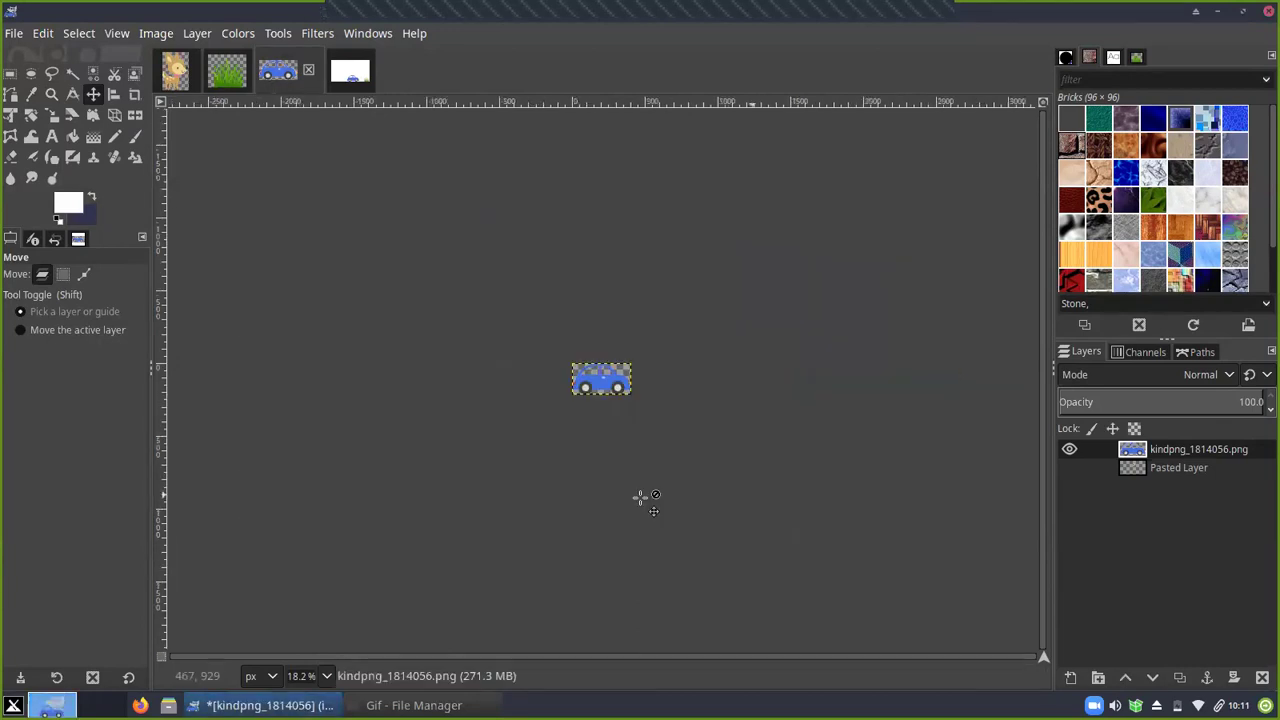
Copy the visible car image and paste it into the Untitled composition as a new layer
scroll(630, 450, "up", 5)
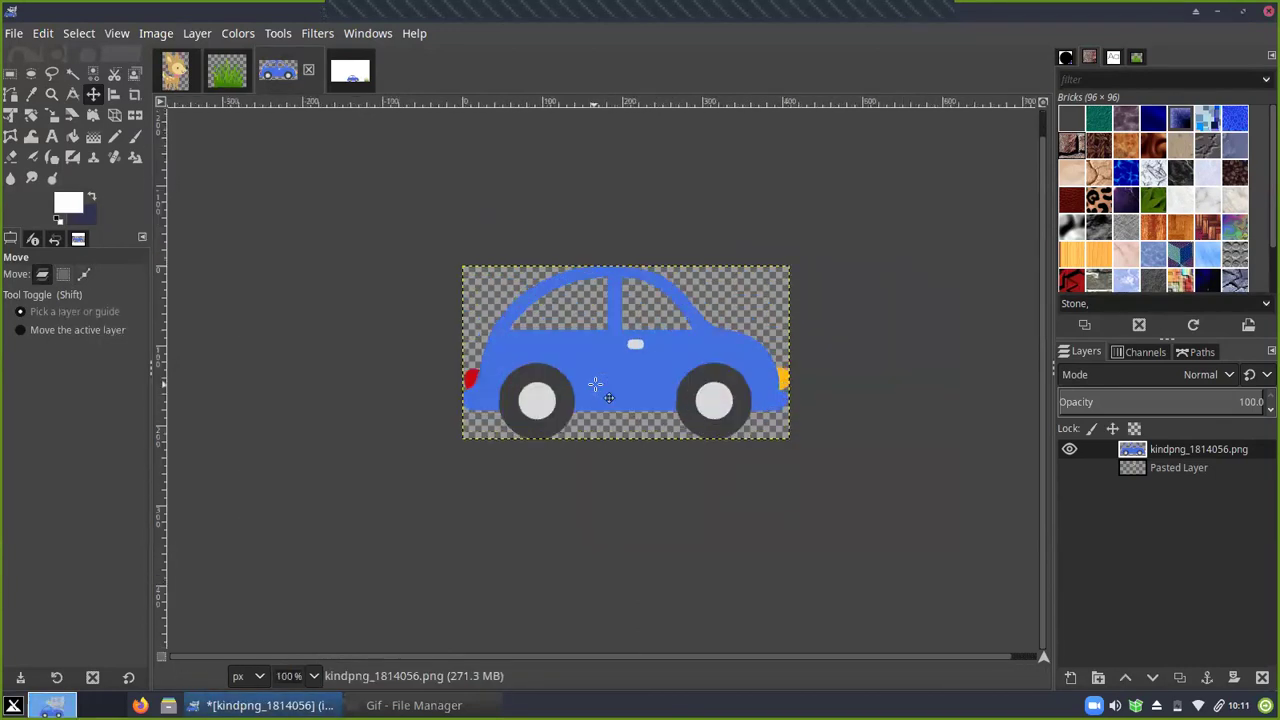
scroll(625, 430, "up", 1)
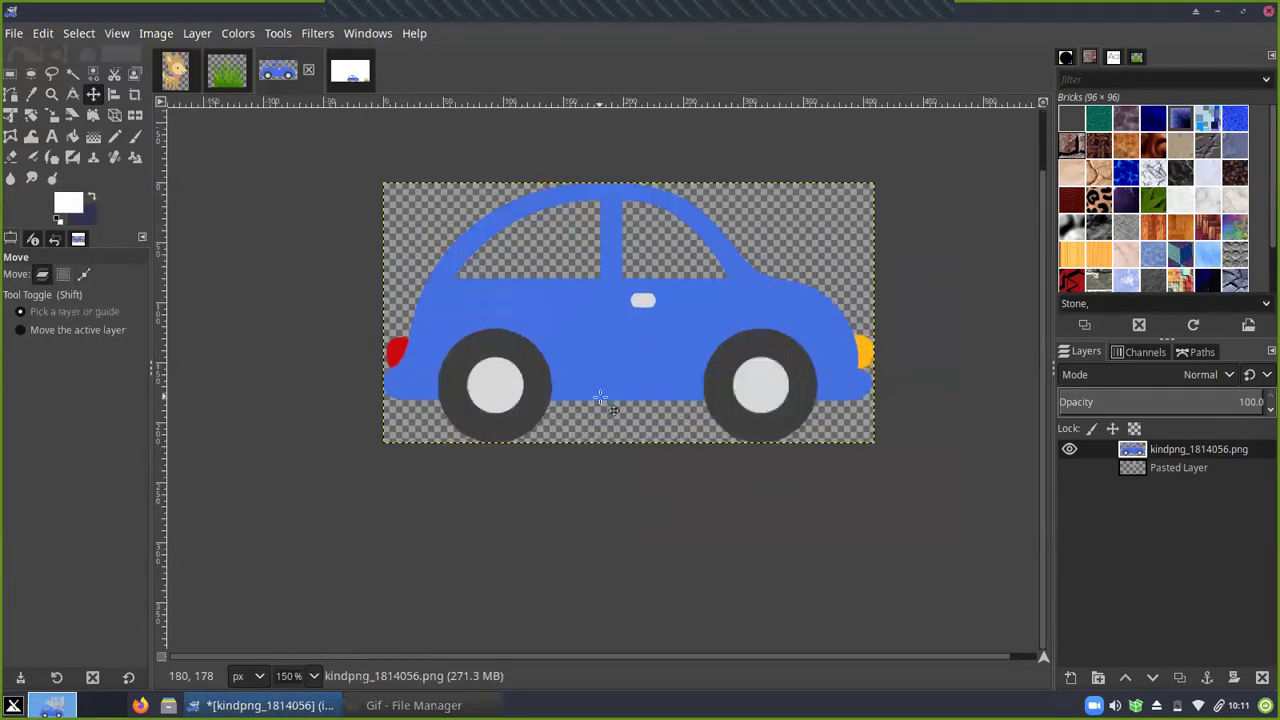
left_click(43, 33)
left_click(129, 180)
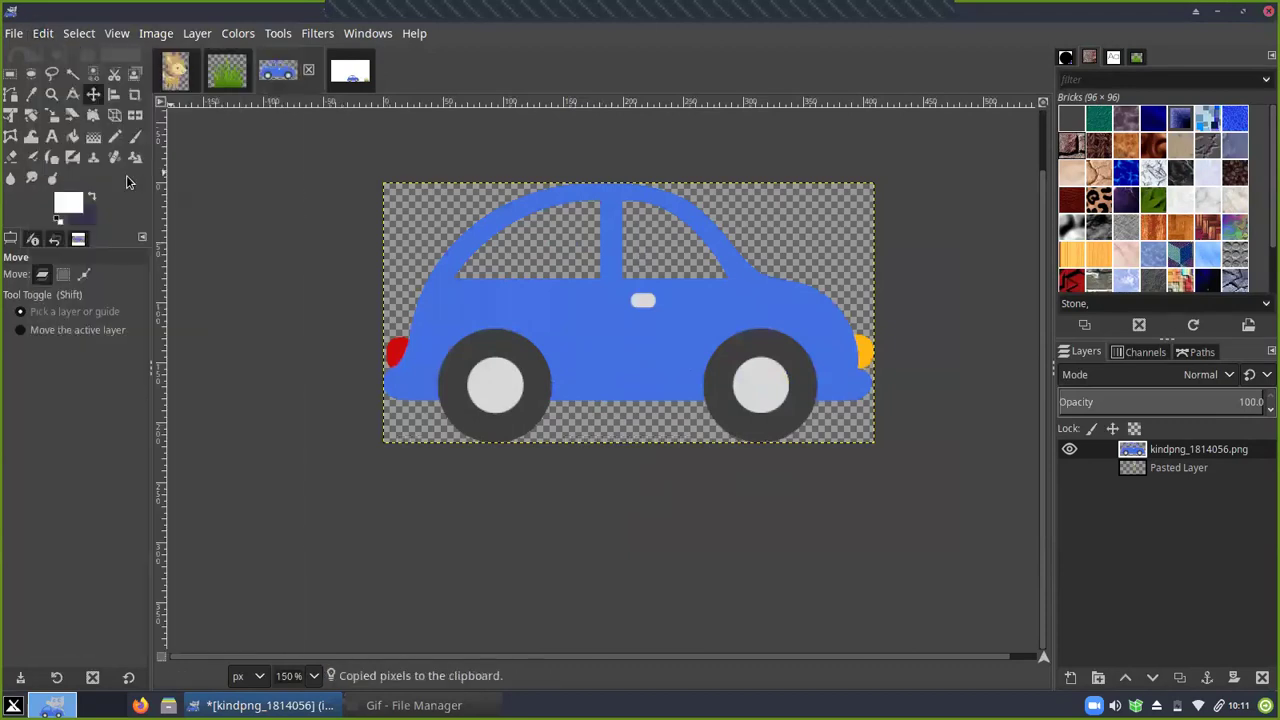
left_click(350, 68)
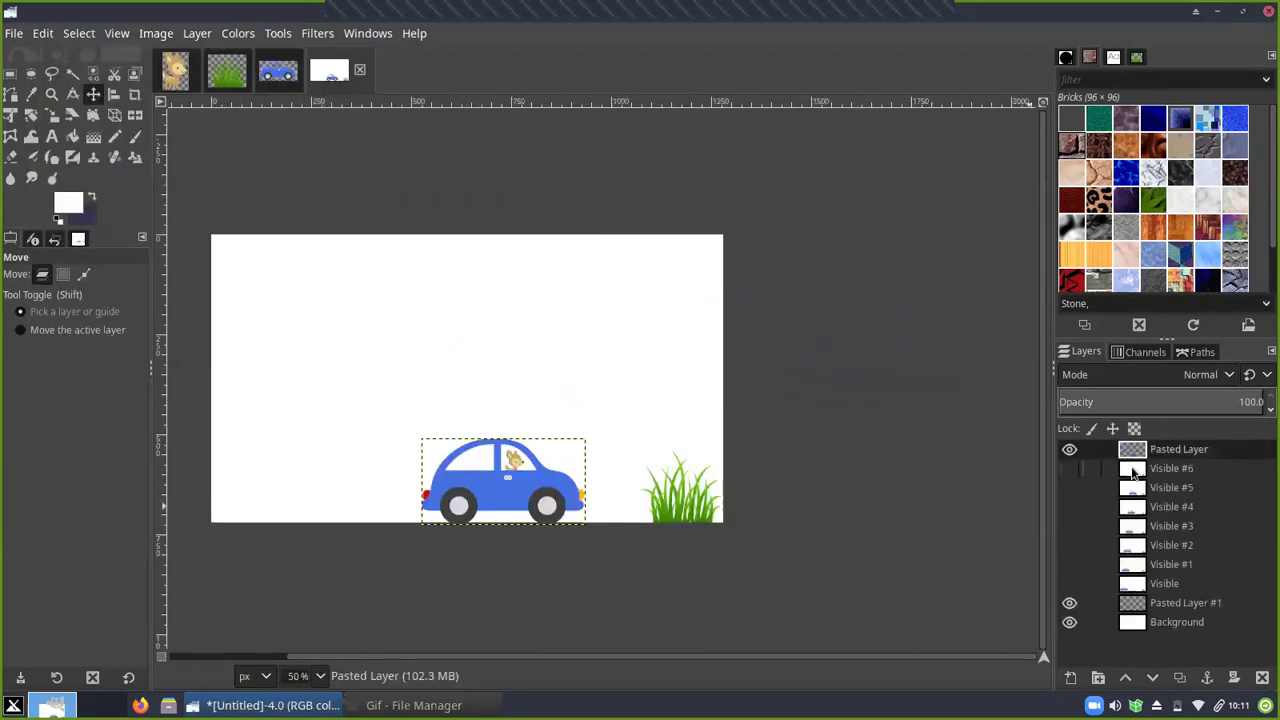
key("ctrl")
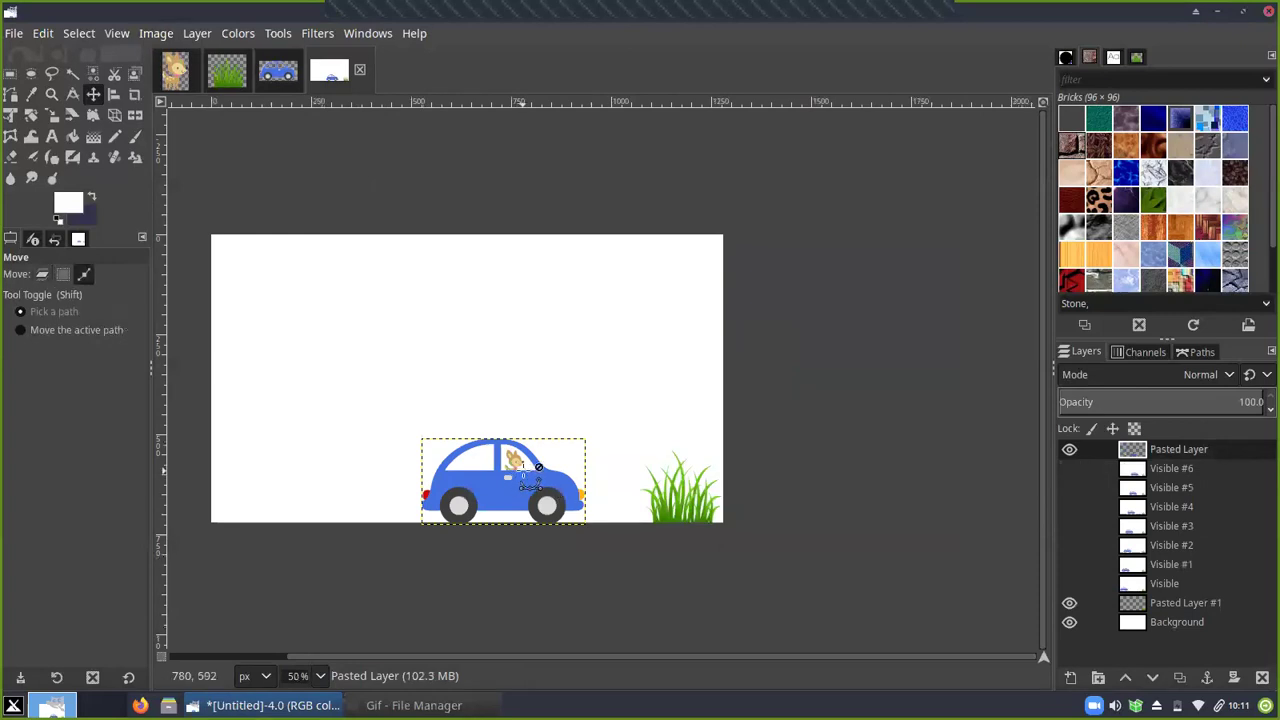
key("ctrl+v")
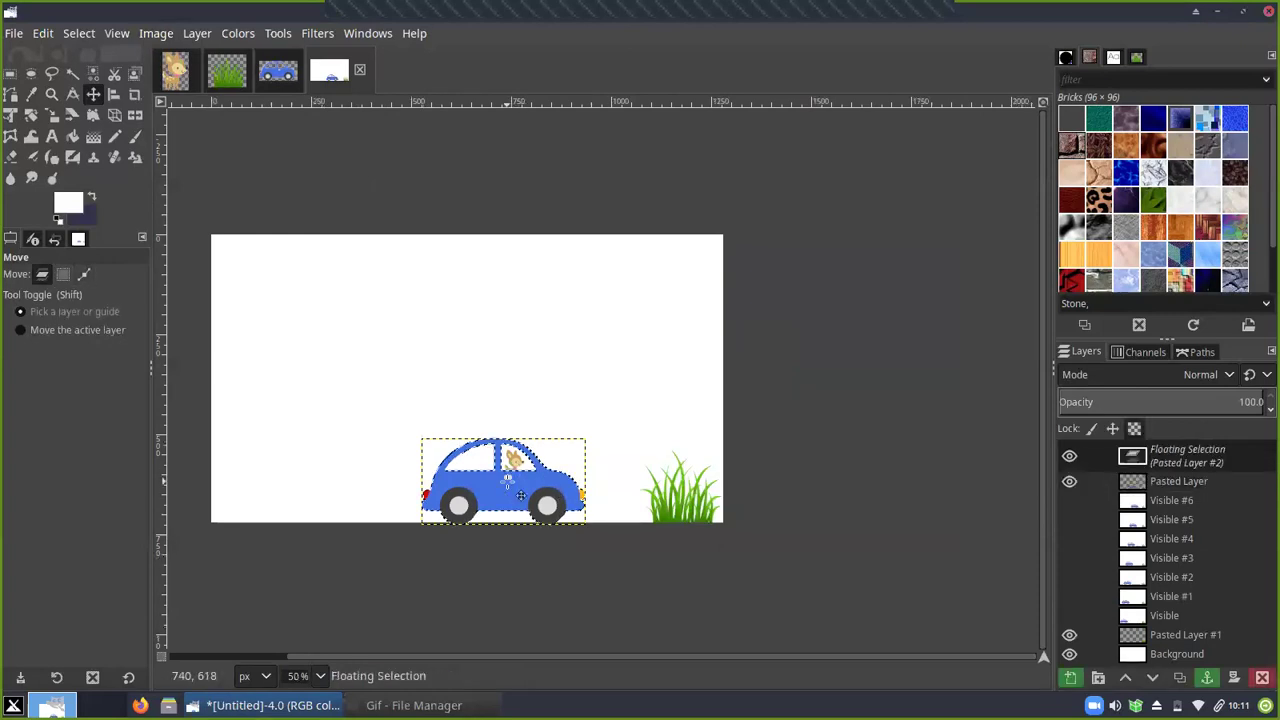
left_click(1071, 678)
Compare the two car layers, then delete the older Pasted Layer, keeping Pasted Layer #2
left_click(1125, 470)
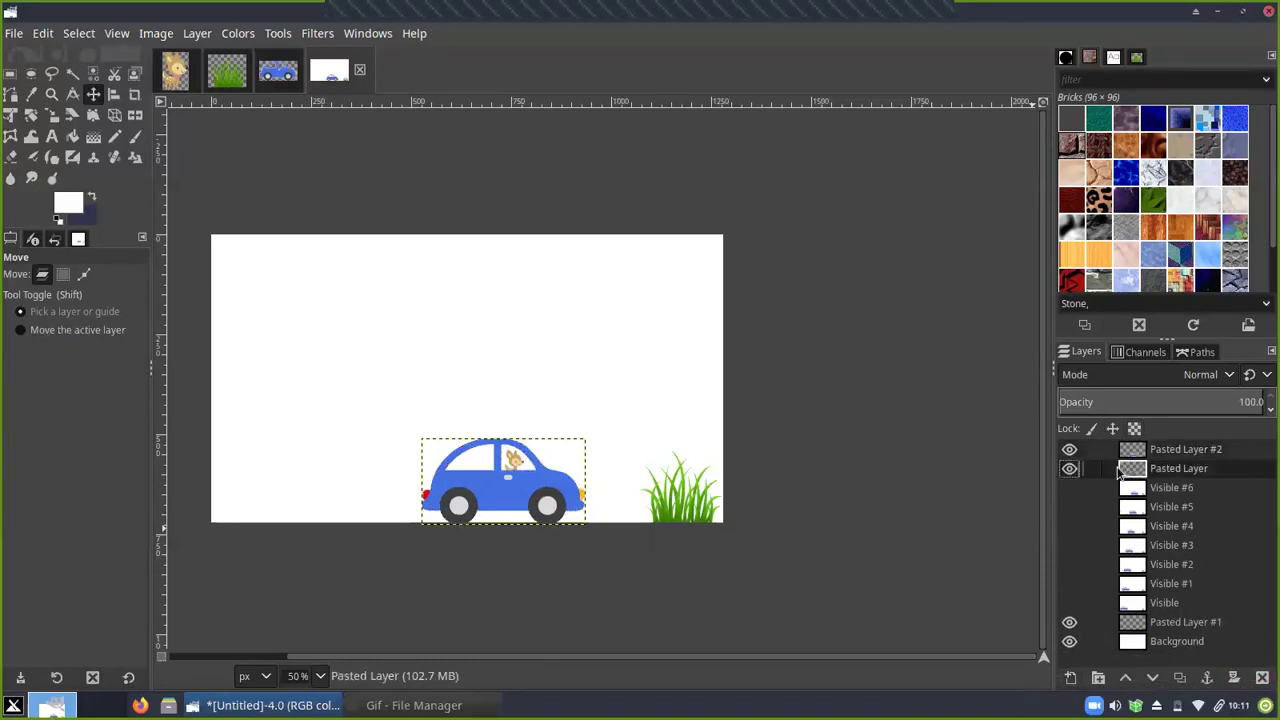
left_click(1080, 452)
left_click(1069, 470)
left_click(1069, 470)
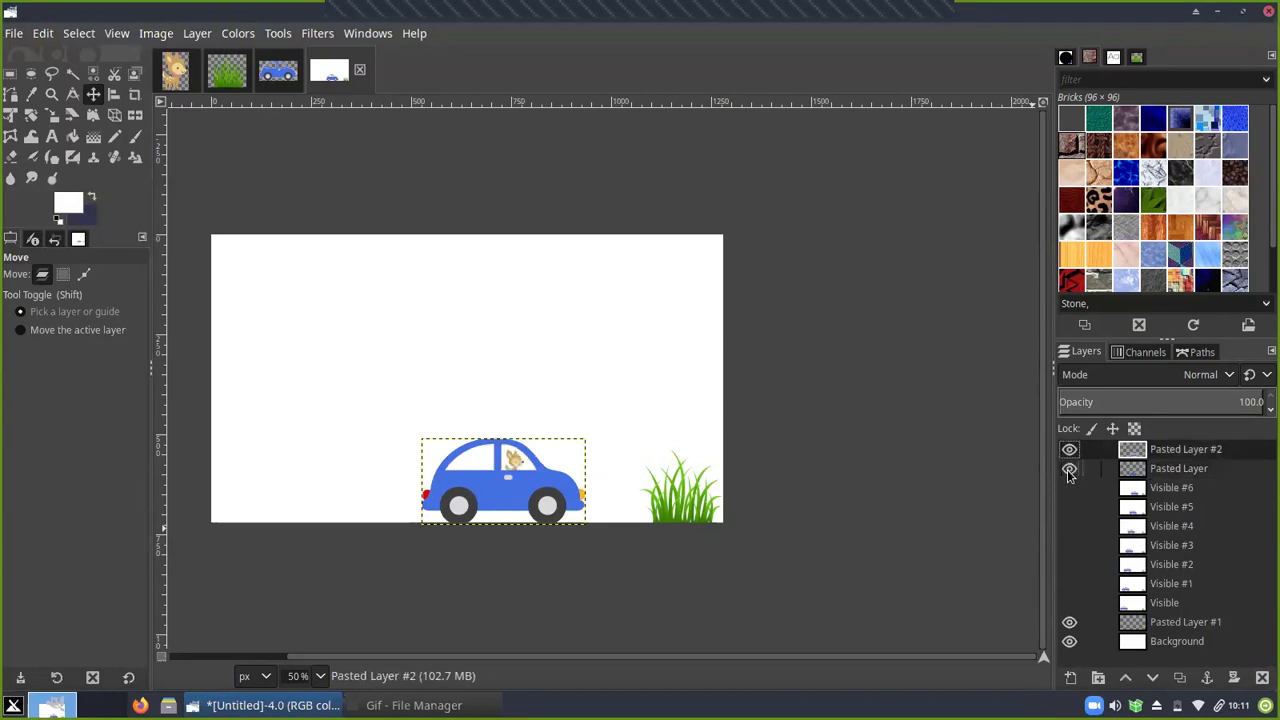
left_click(1092, 453)
left_click(1069, 449)
left_click(1069, 468)
left_click(1069, 468)
right_click(1148, 470)
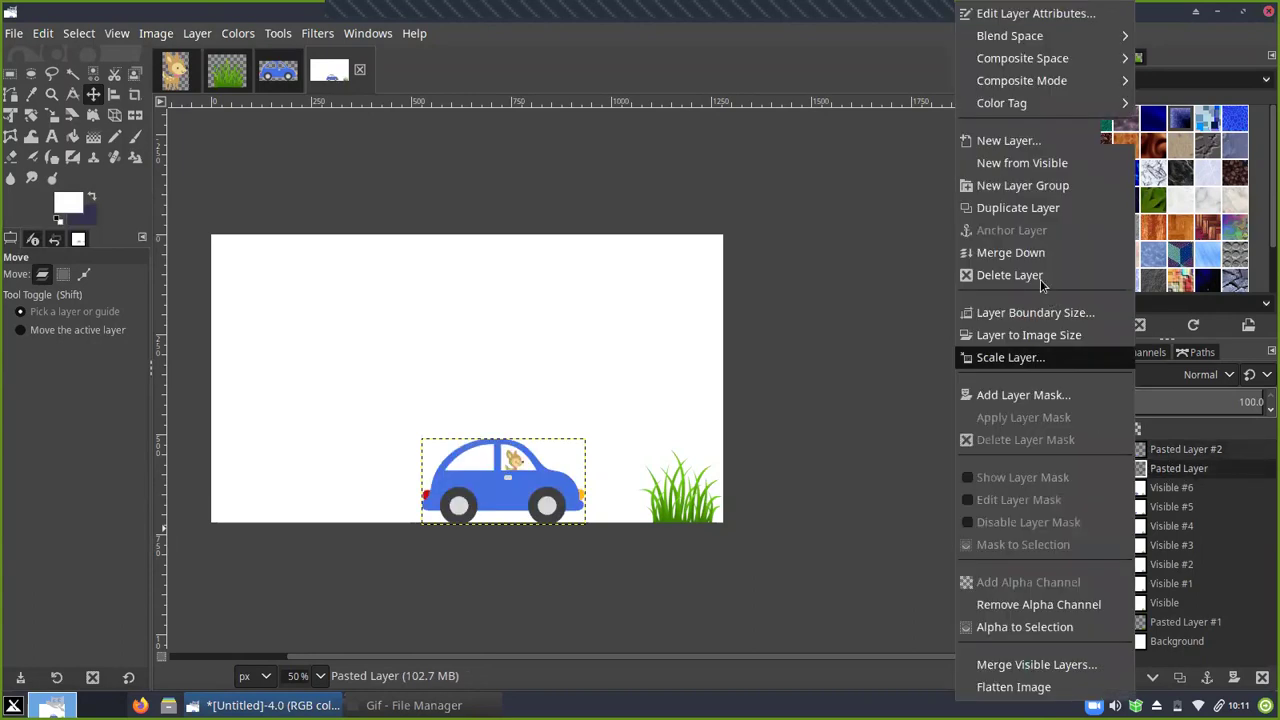
left_click(1040, 277)
left_click(1069, 449)
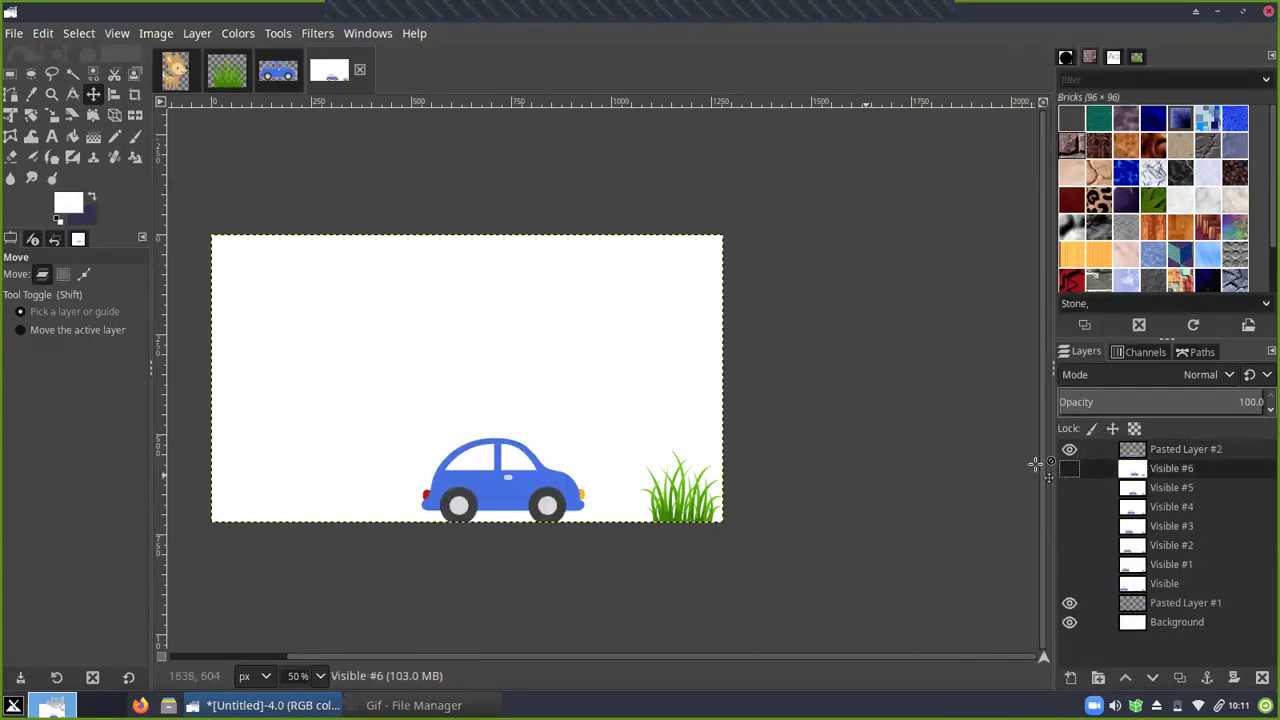
left_click(1128, 453)
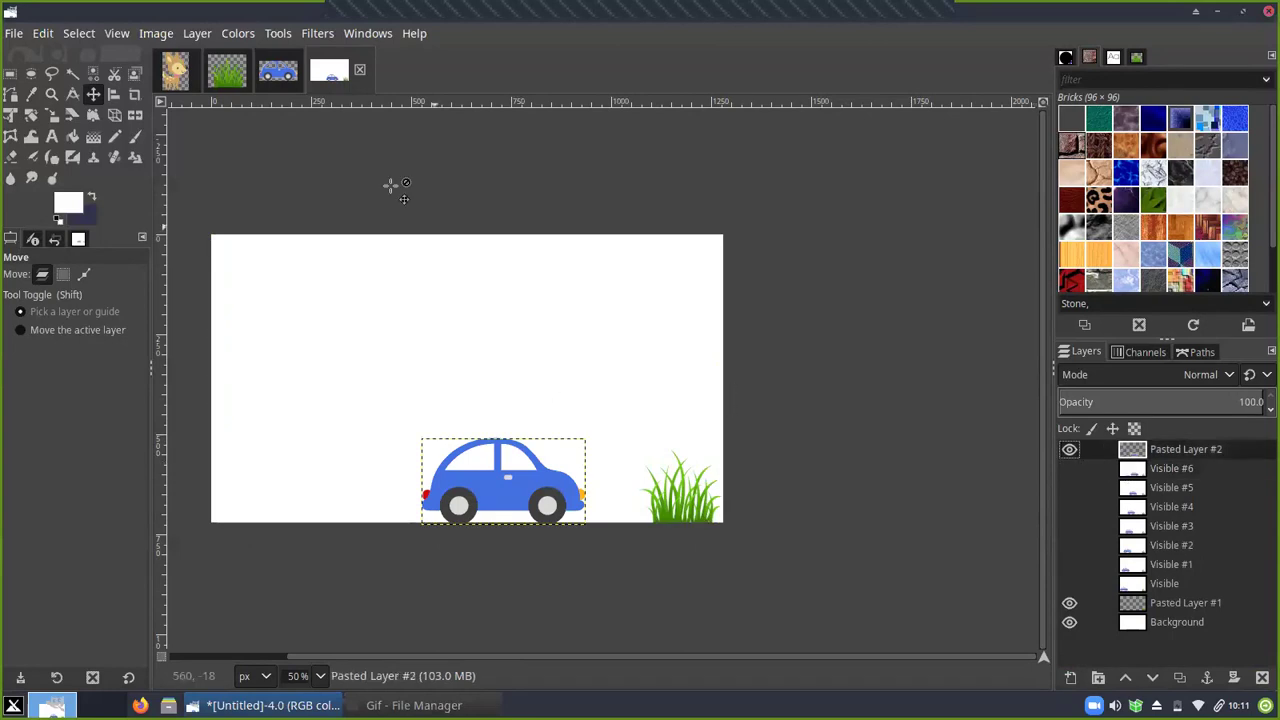
Copy the visible deer image and paste it into the Untitled composition
left_click(270, 71)
left_click(172, 78)
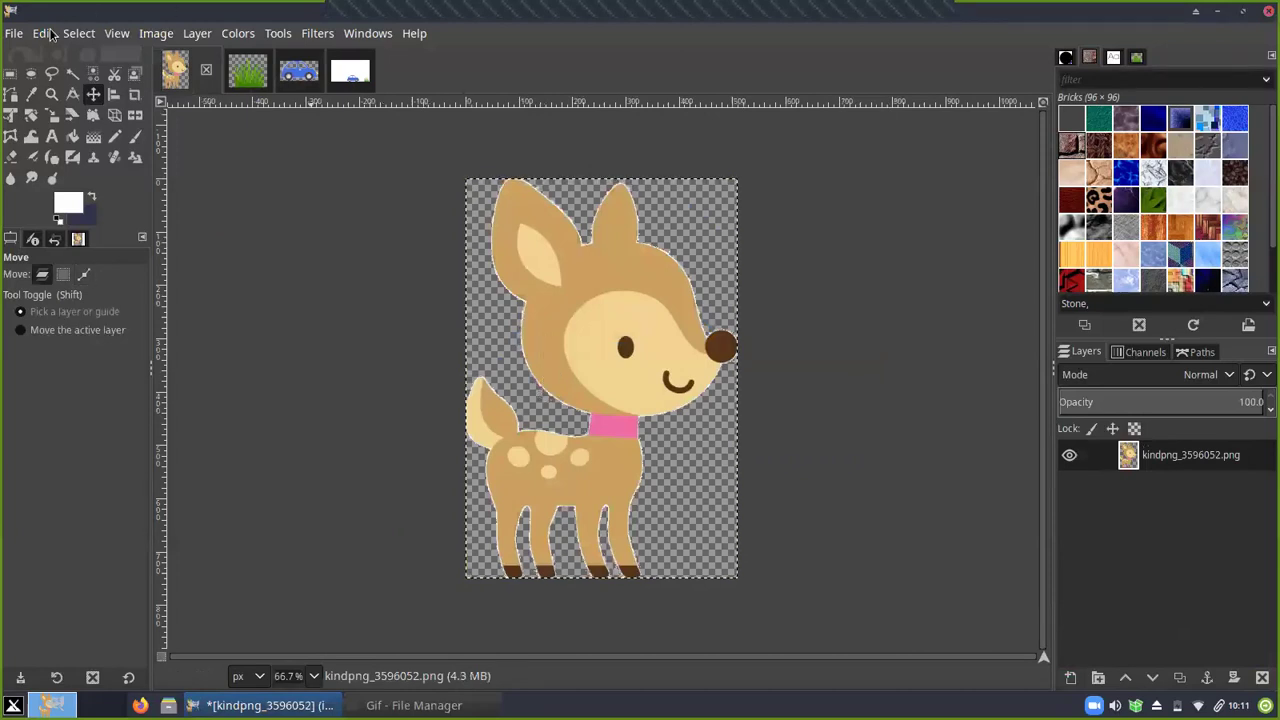
key("shift+ctrl+c")
left_click(350, 70)
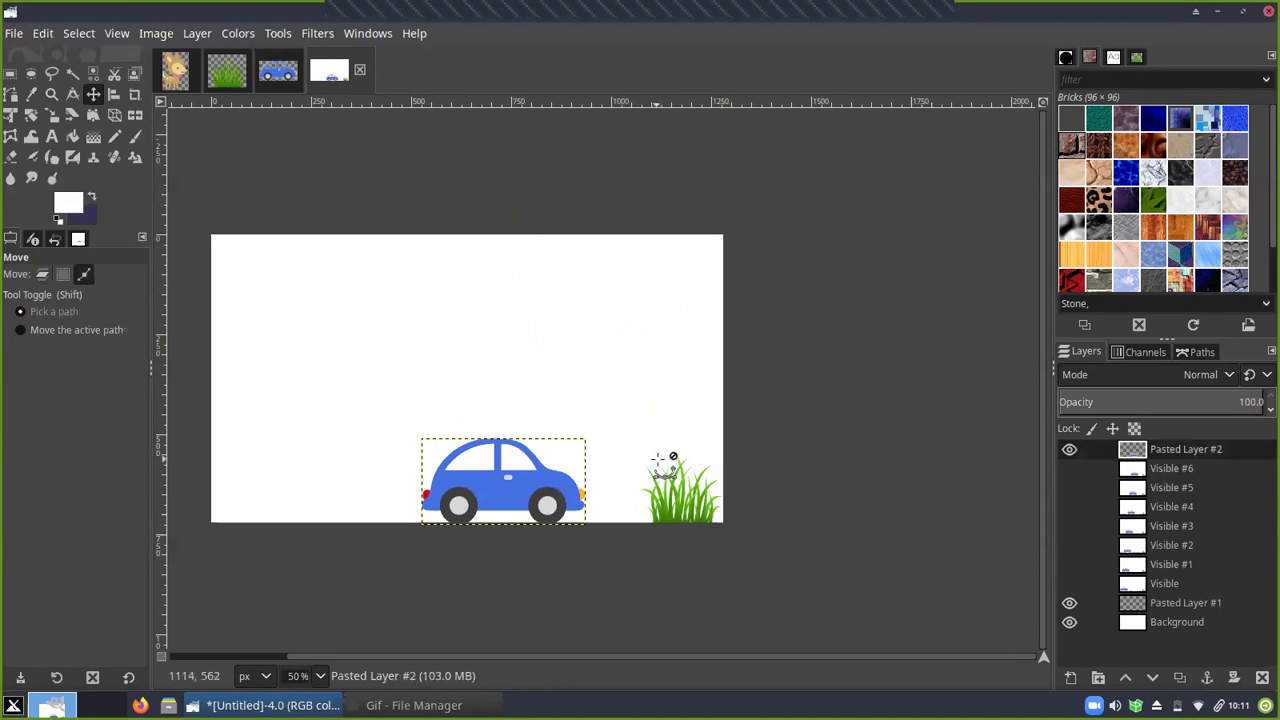
key("ctrl+v")
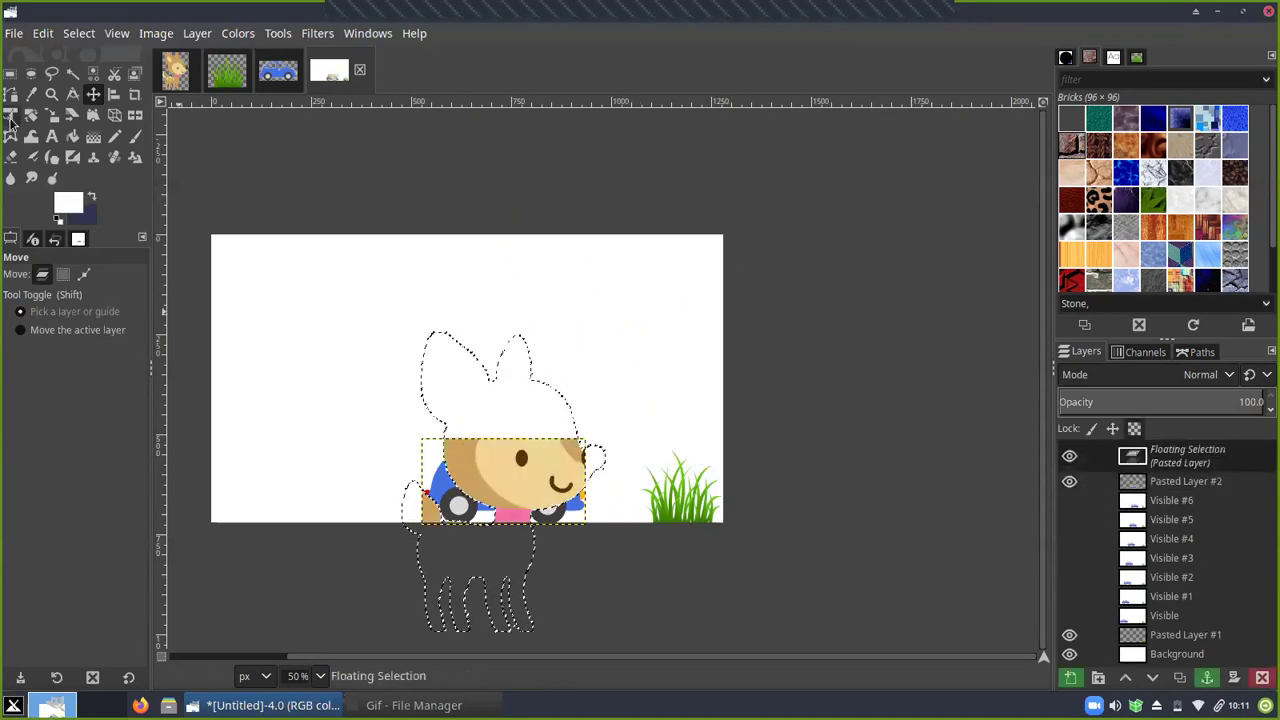
Shrink the pasted deer with Unified Transform and move it up onto the blue car
key("shift+t")
left_click(637, 356)
left_click_drag(625, 336, 418, 526)
key("Return")
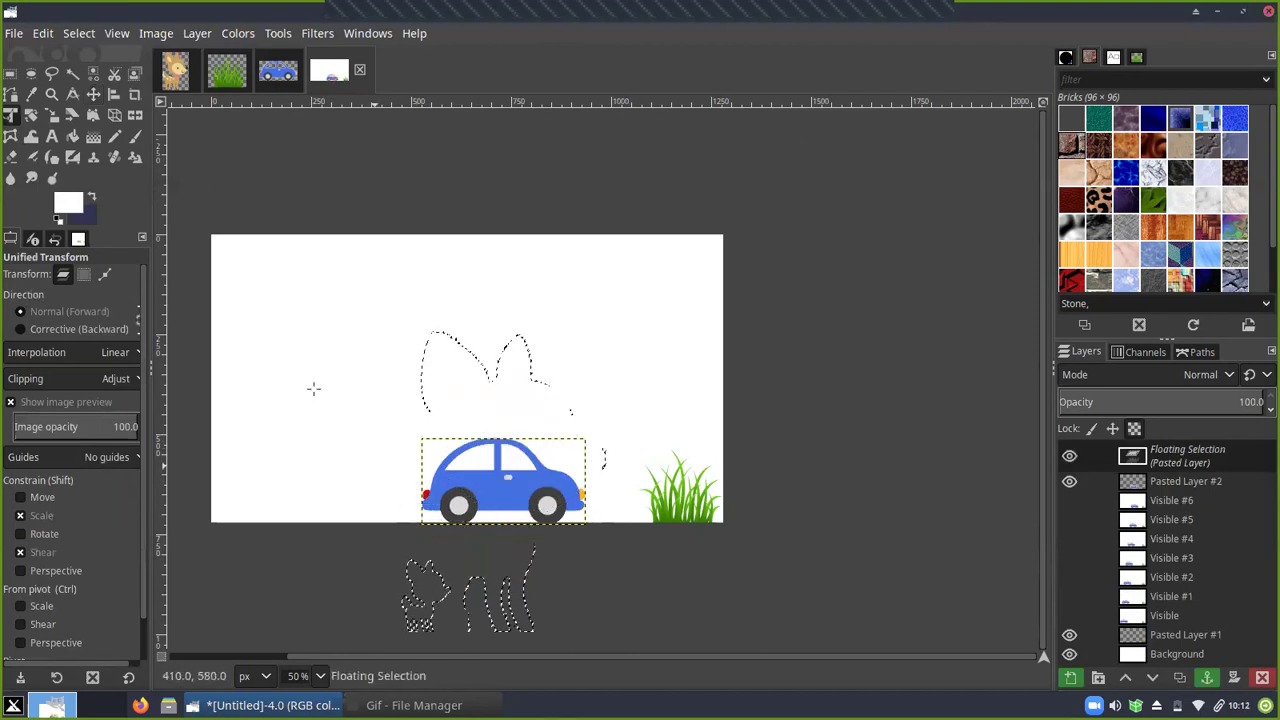
key("m")
left_click_drag(415, 622, 545, 485)
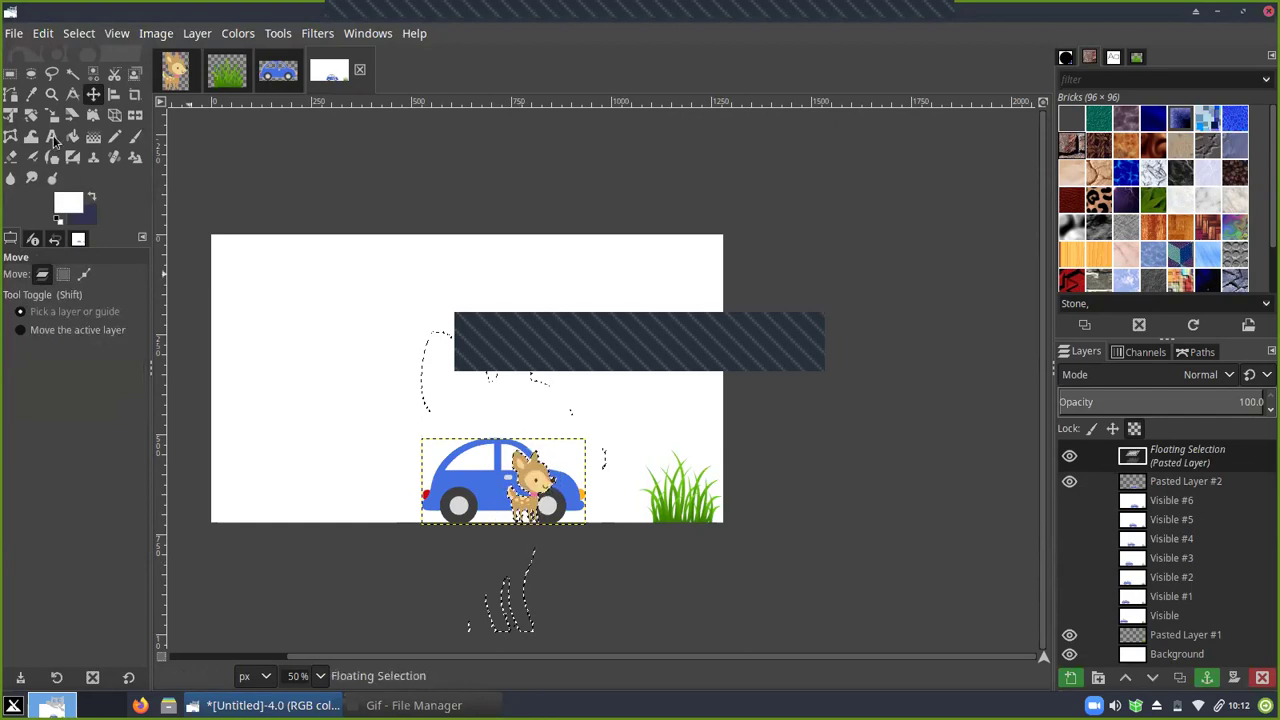
scroll(290, 335, "up", 1)
Shrink the deer slightly, nudge it up, and make it its own Pasted Layer
key("shift+t")
left_click(628, 531)
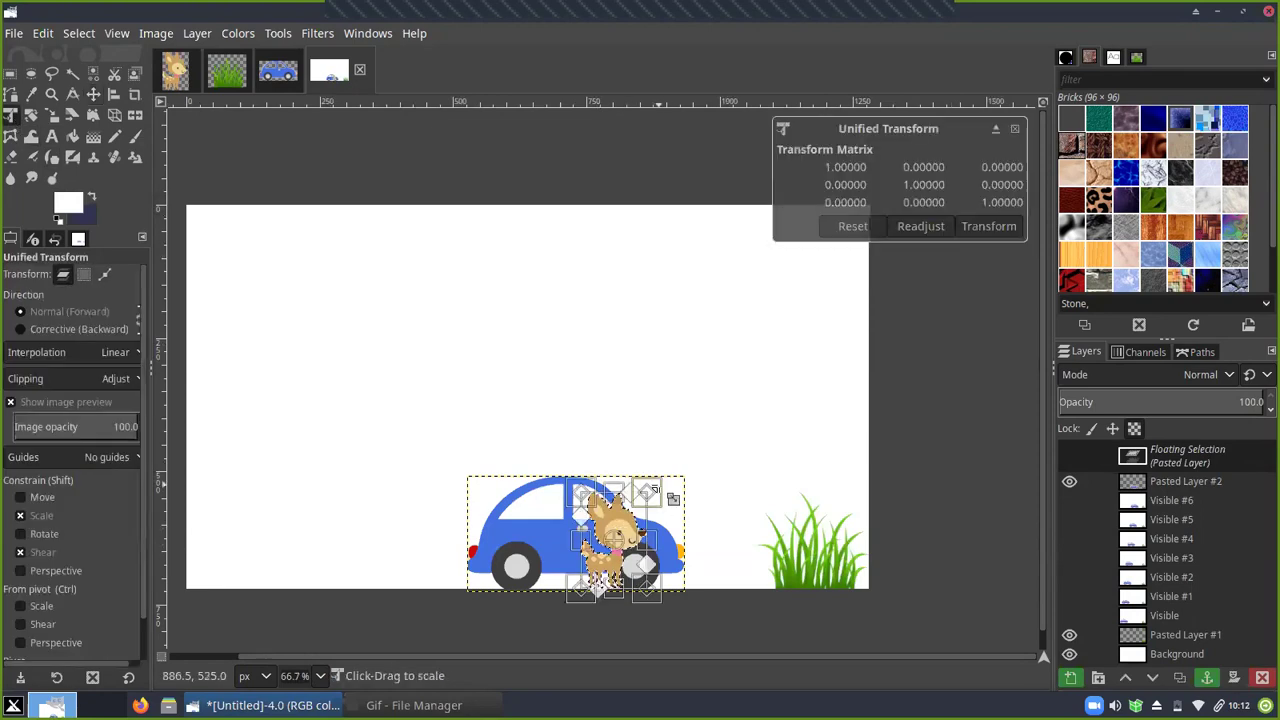
left_click_drag(646, 492, 642, 497)
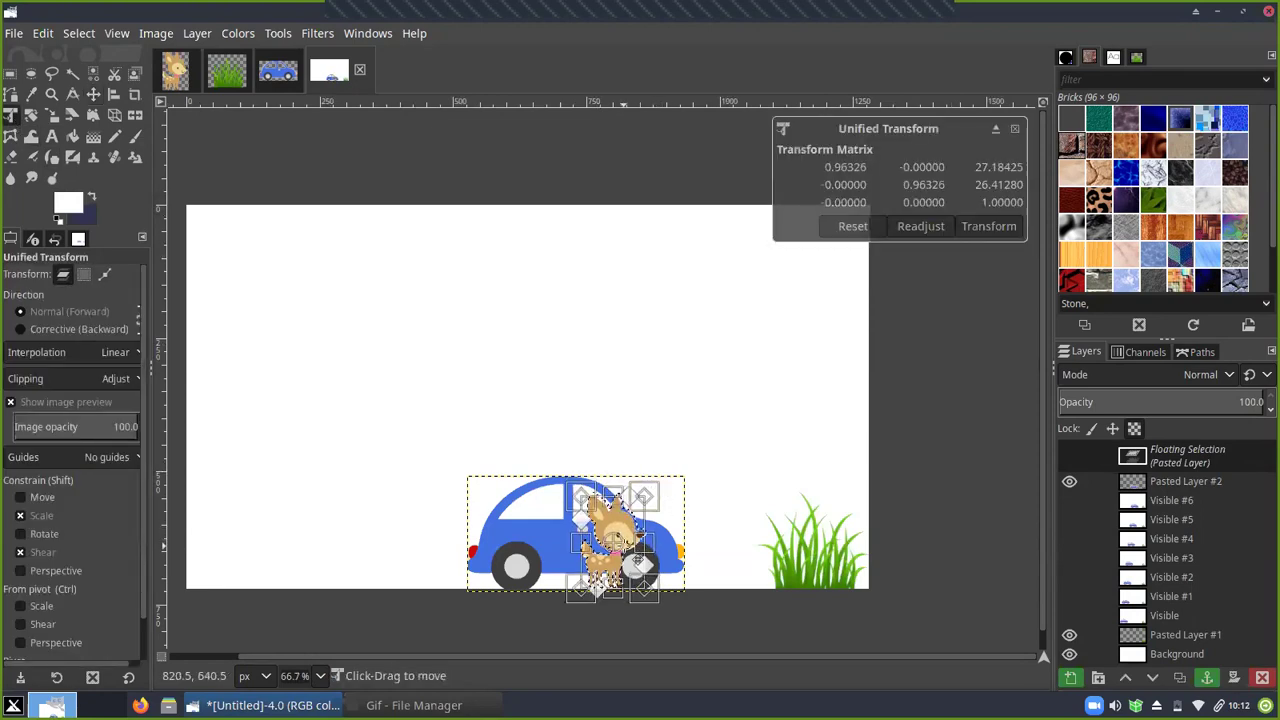
key("Return")
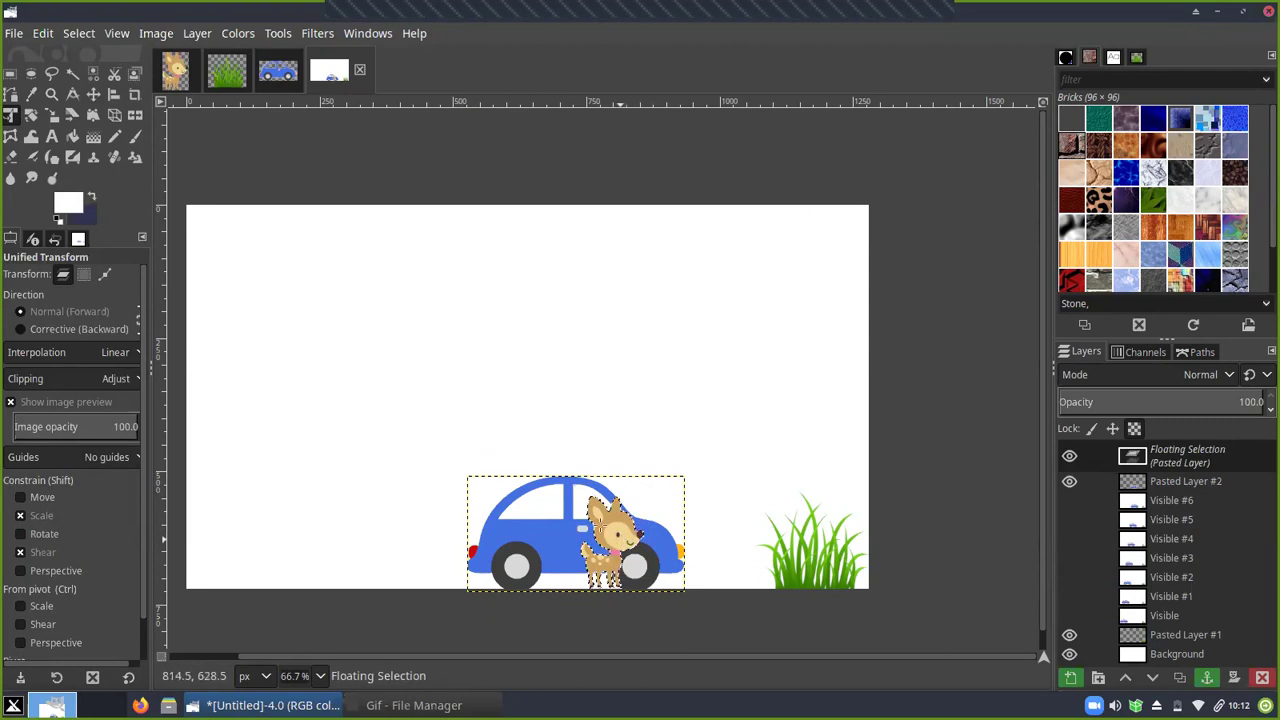
key("m")
left_click_drag(619, 536, 622, 531)
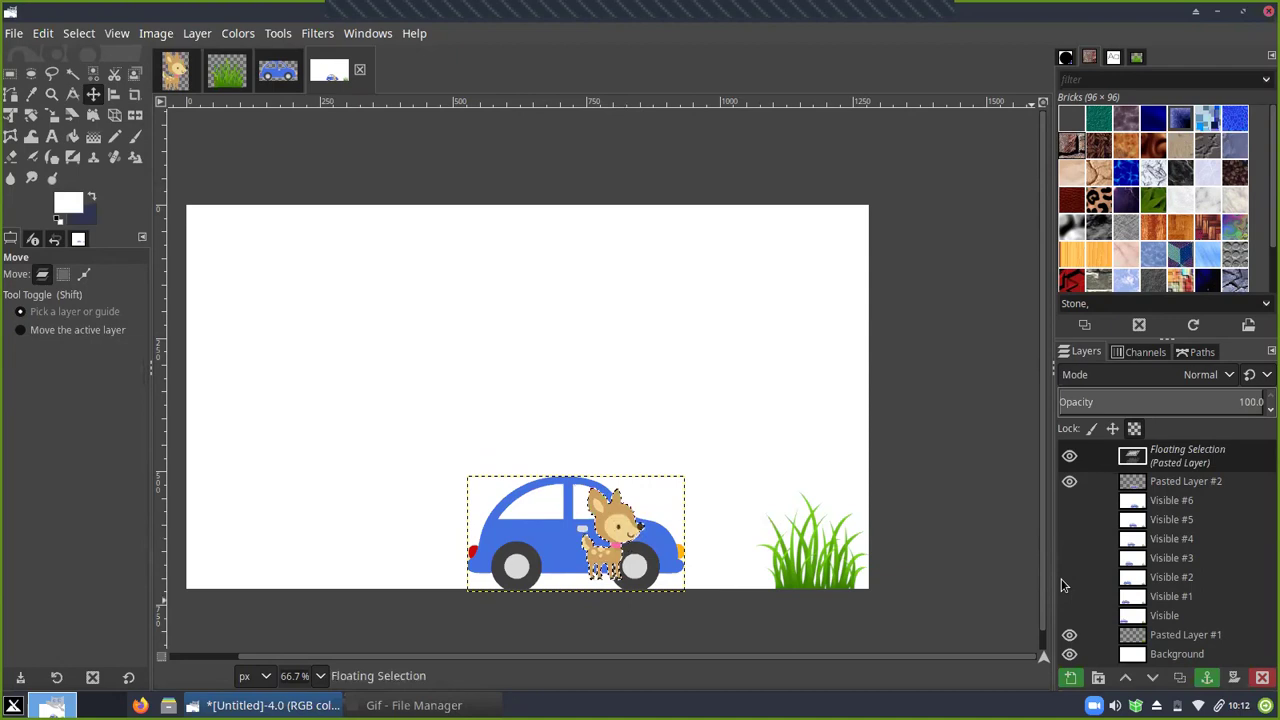
left_click(1068, 679)
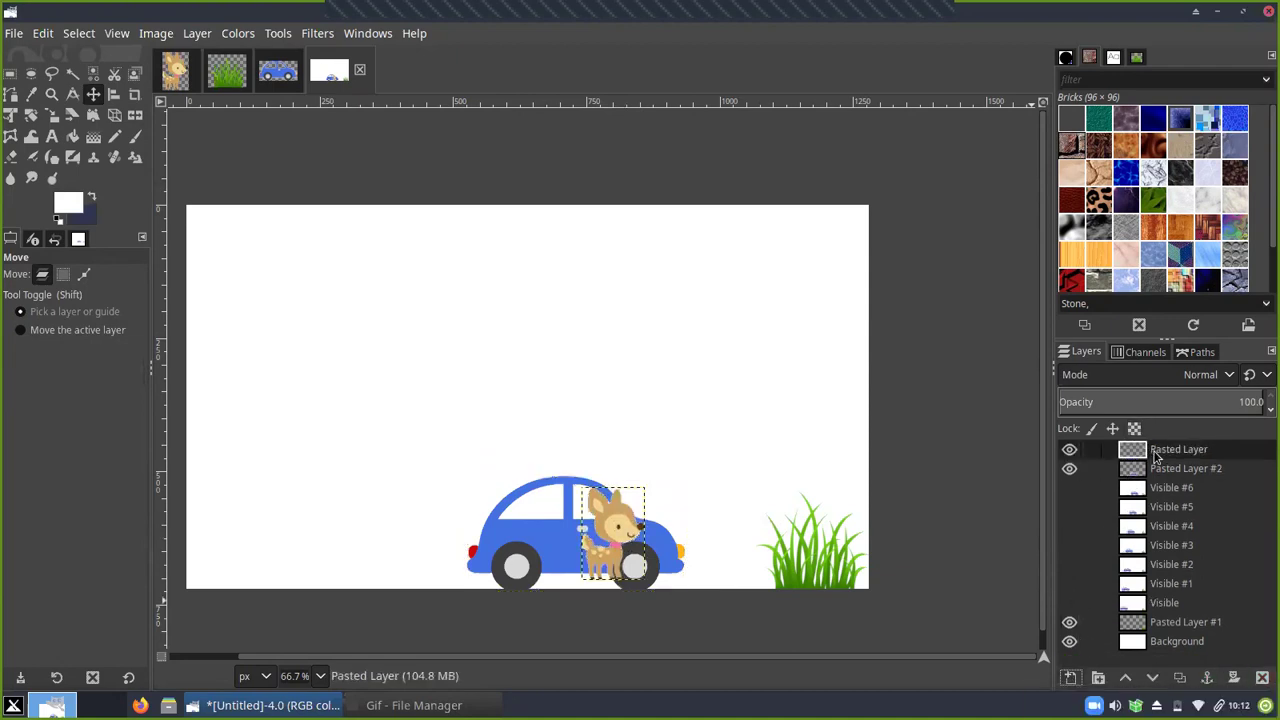
Create frame Visible #7 with New from Visible, then shift the deer slightly down-right
left_click(1131, 494)
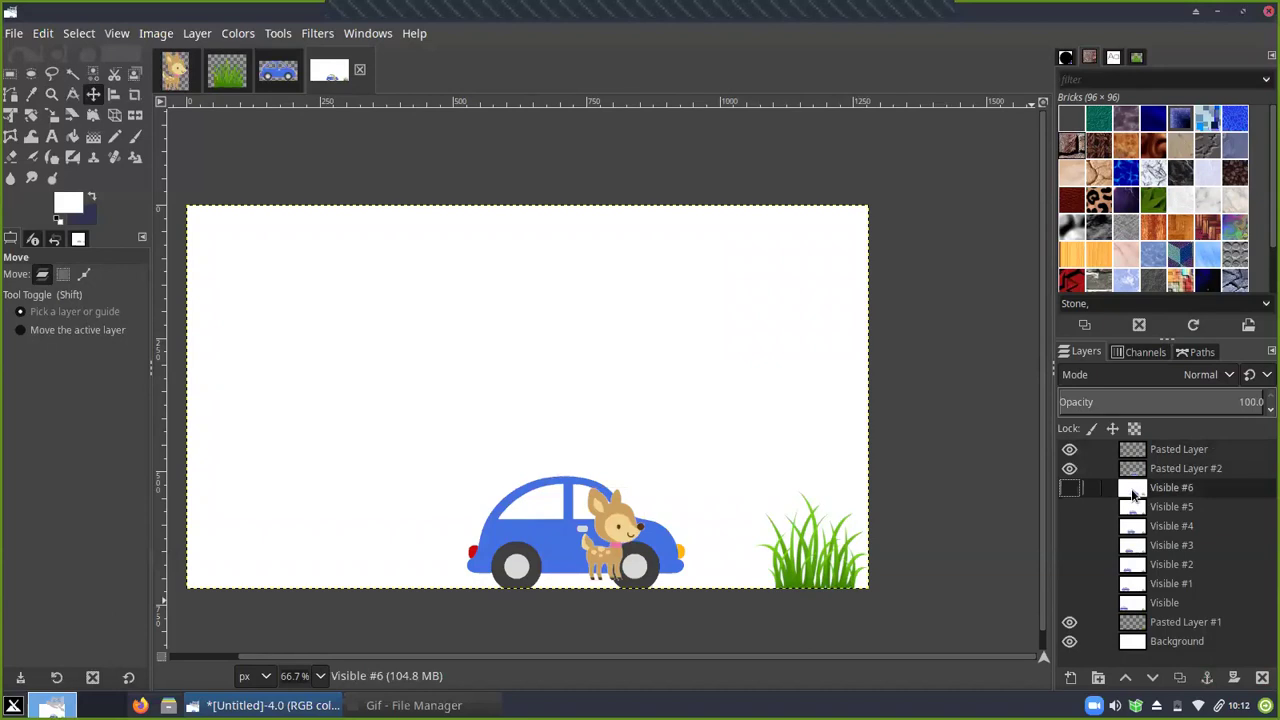
right_click(1131, 494)
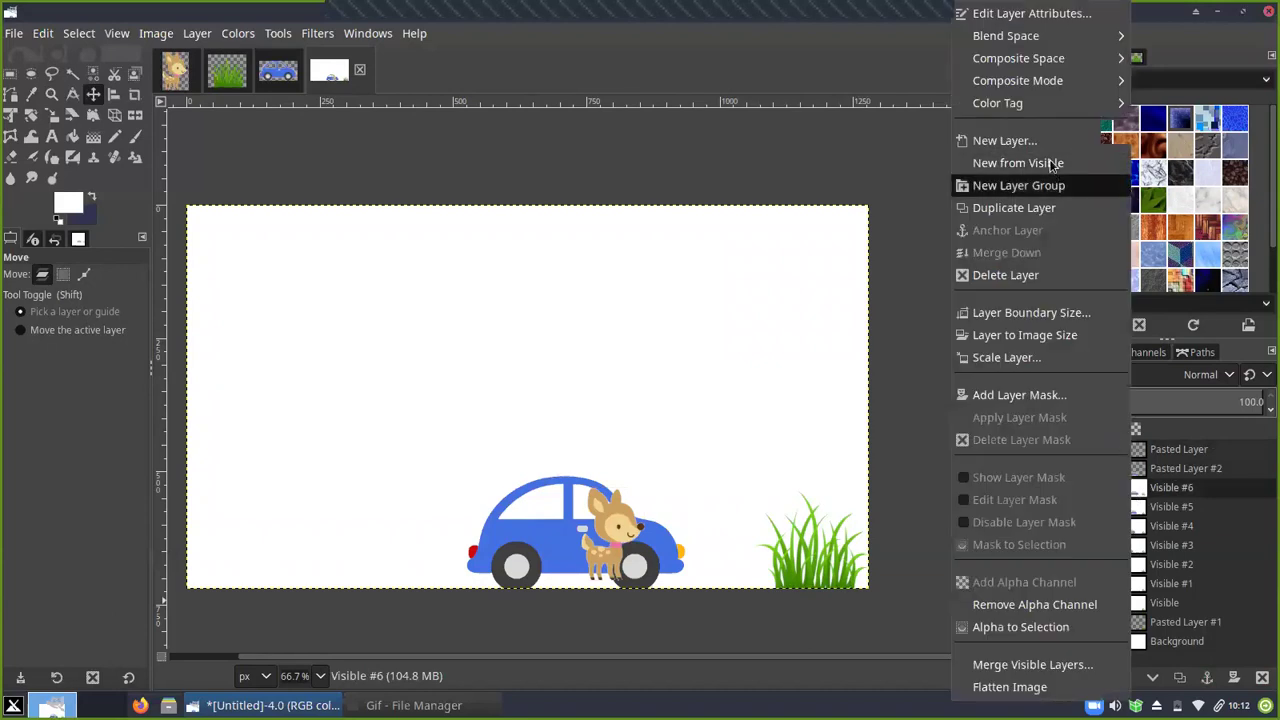
left_click(1052, 165)
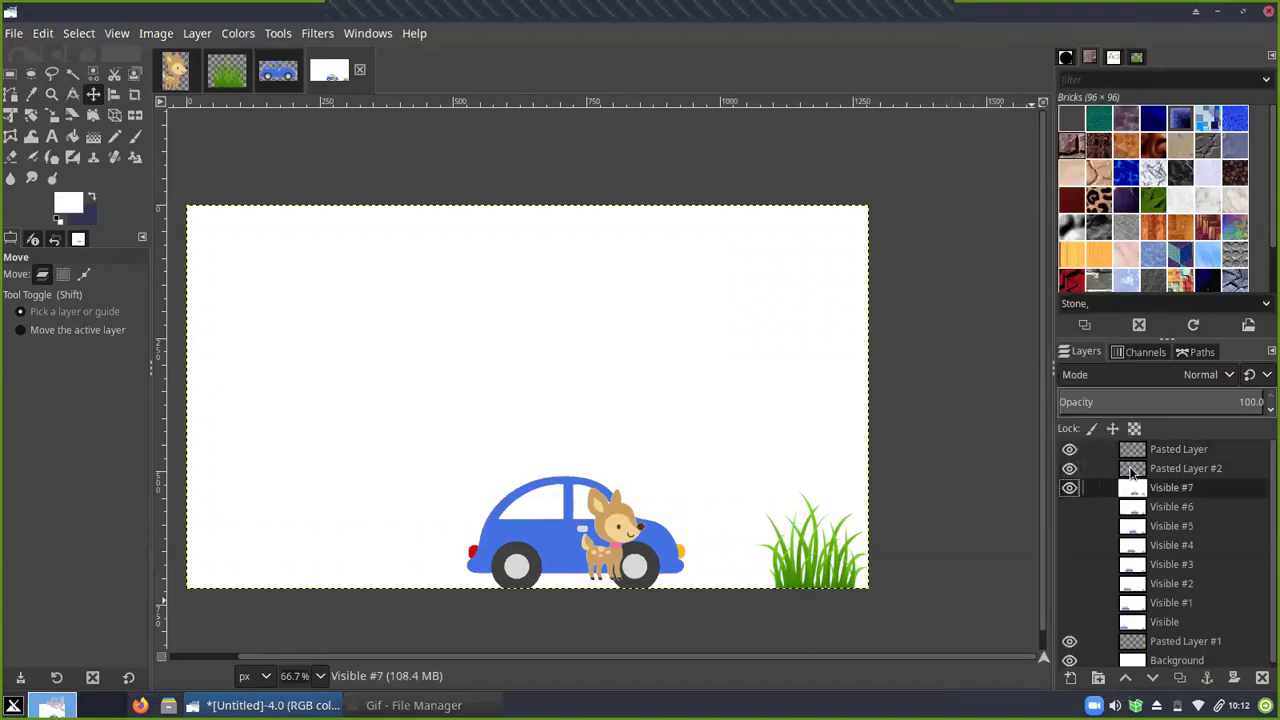
left_click(1134, 470)
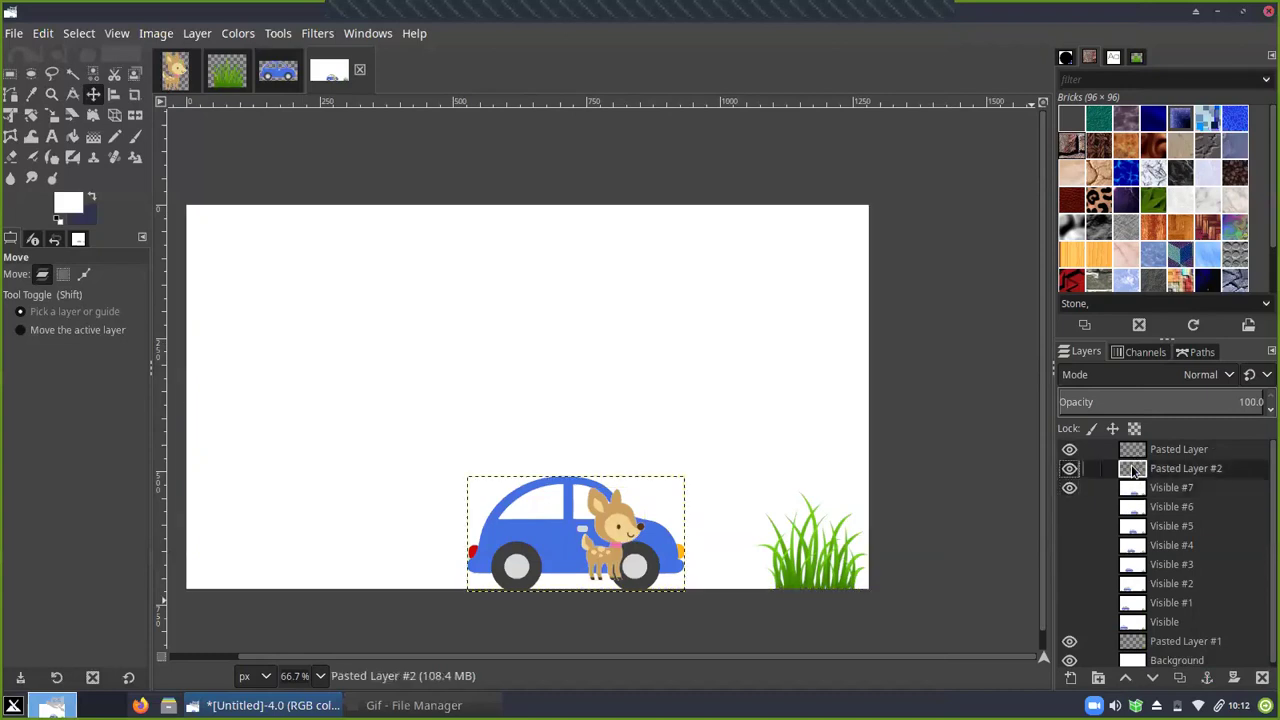
left_click(1135, 450)
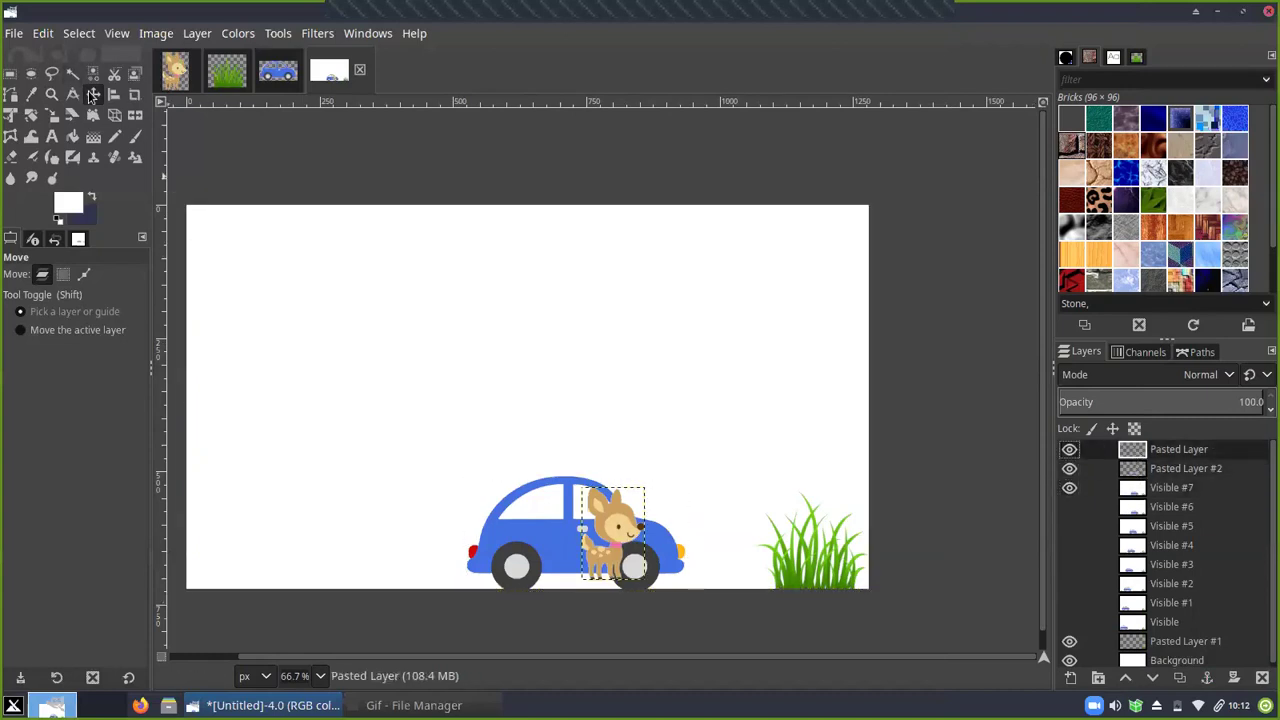
left_click_drag(617, 523, 625, 535)
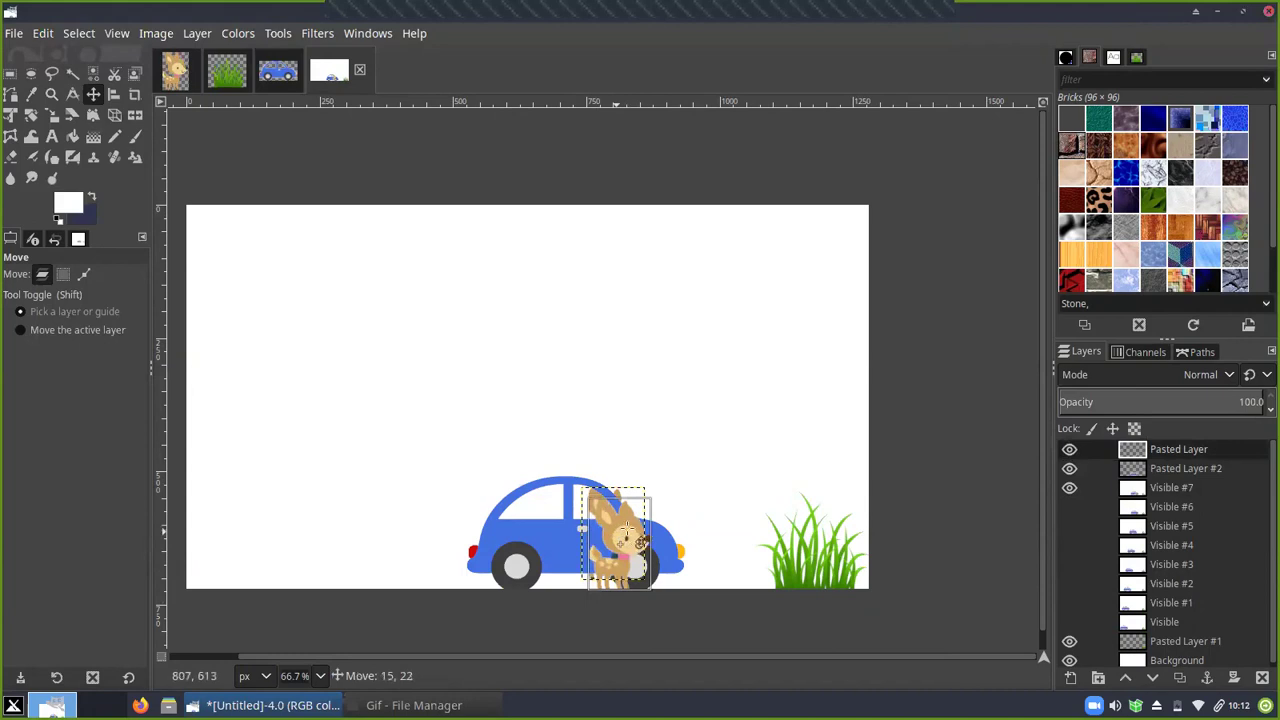
left_click(1128, 490)
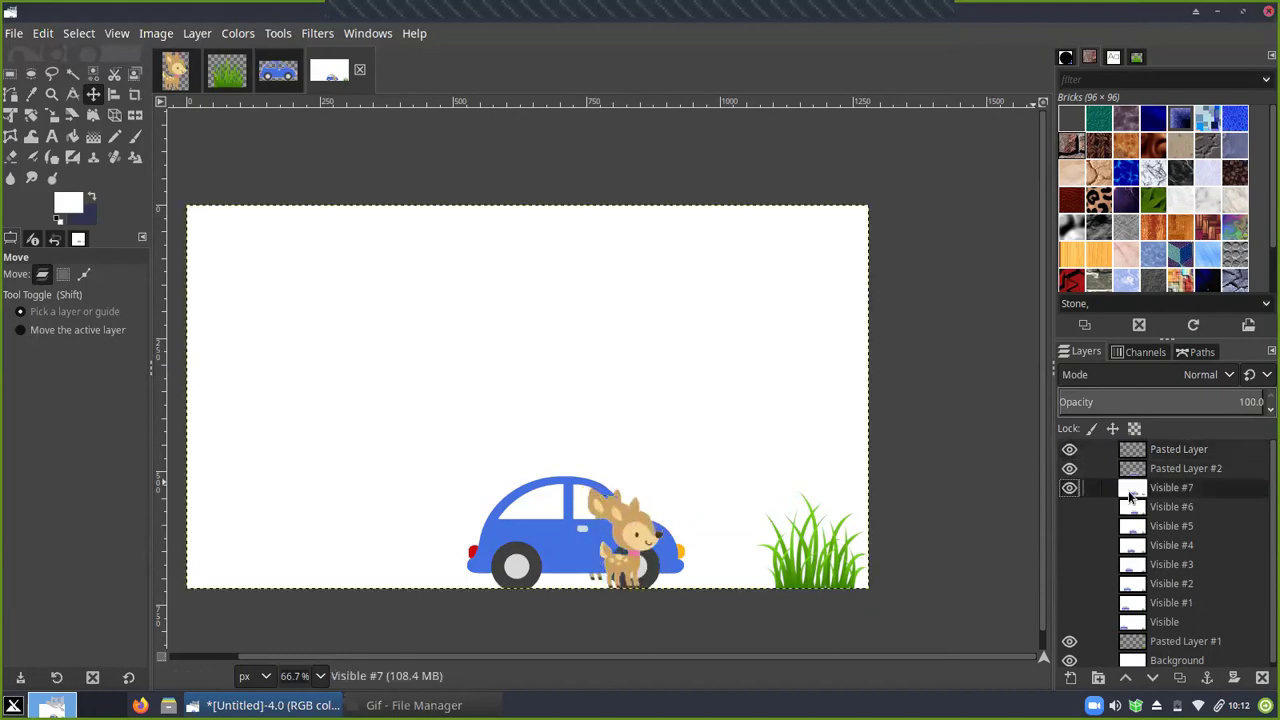
Toggle visibility of Visible #6, Visible #7, deer and car layers to compare, leaving Visible #7 hidden
left_click(1069, 488)
left_click(1069, 468)
left_click(1069, 488)
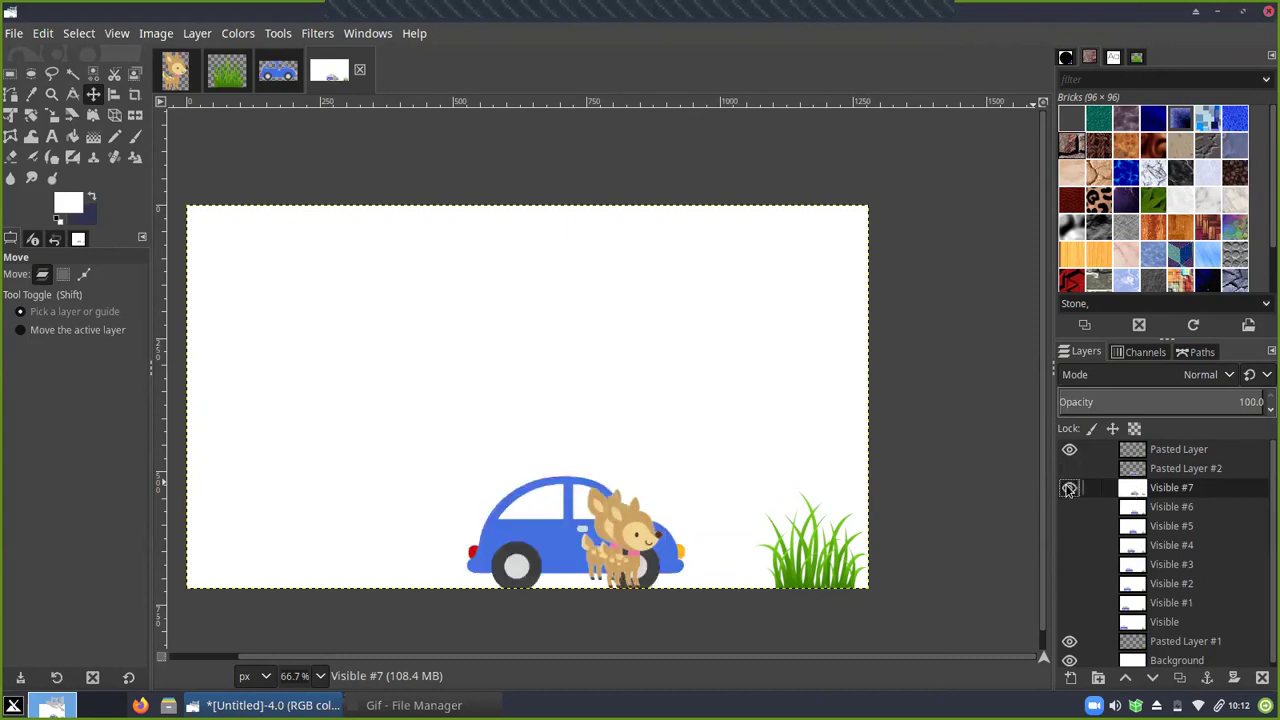
left_click(1069, 487)
left_click(1069, 449)
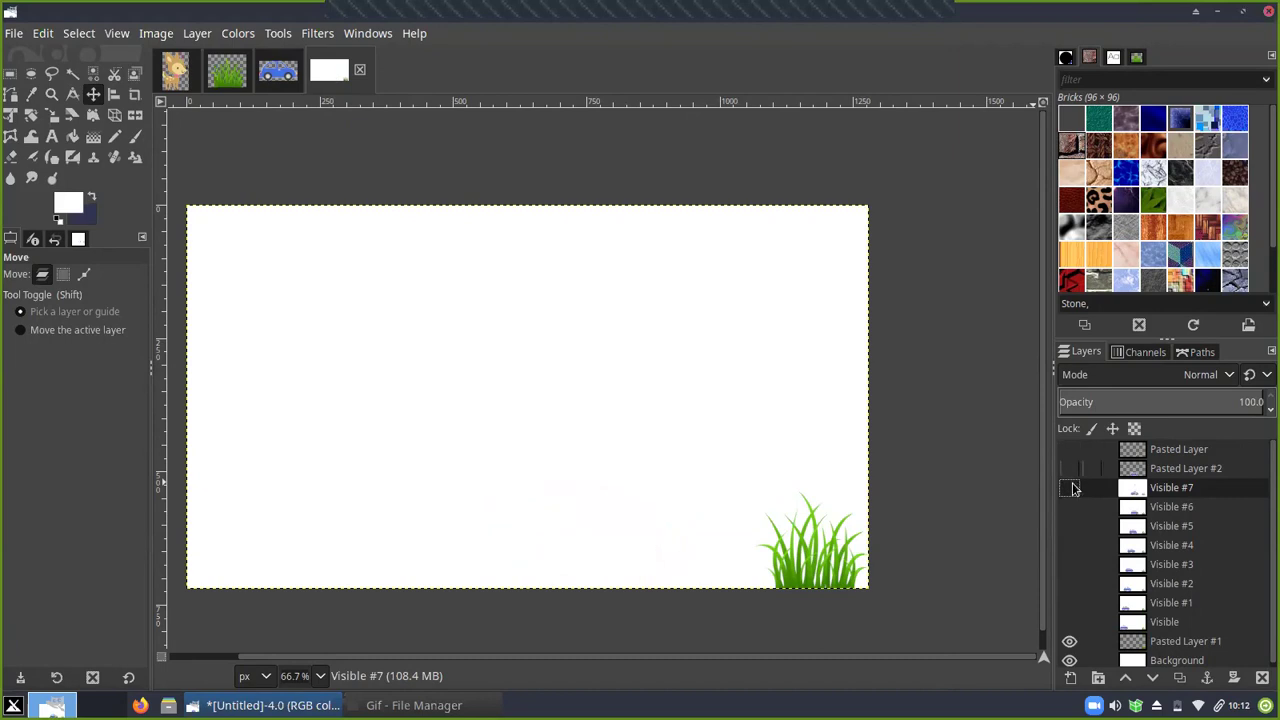
left_click(1069, 488)
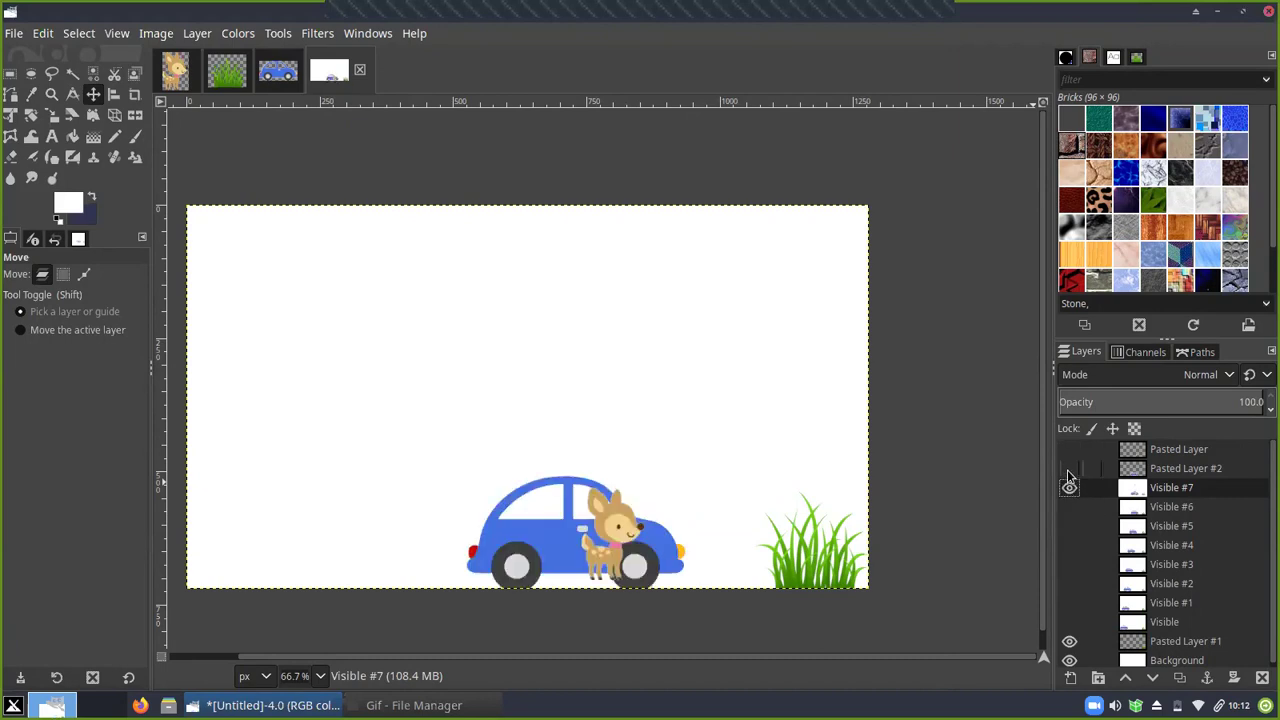
left_click(1069, 470)
left_click(1069, 487)
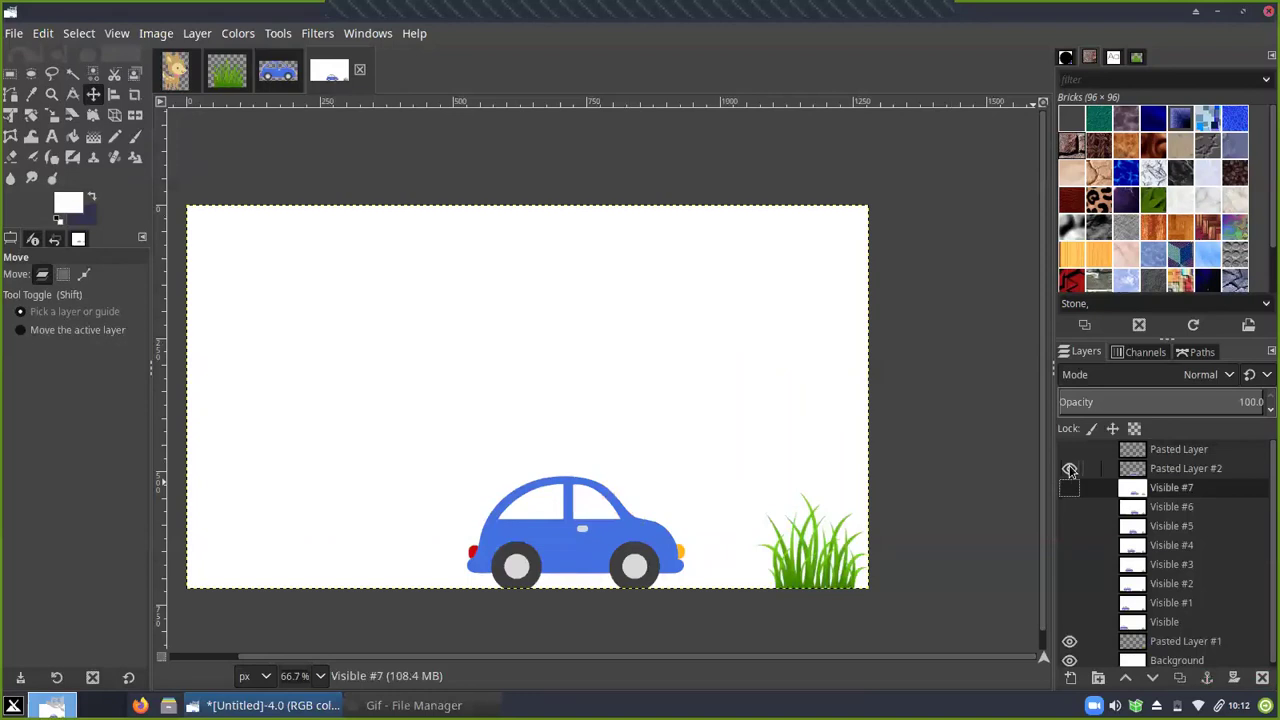
left_click(1069, 508)
left_click(1069, 489)
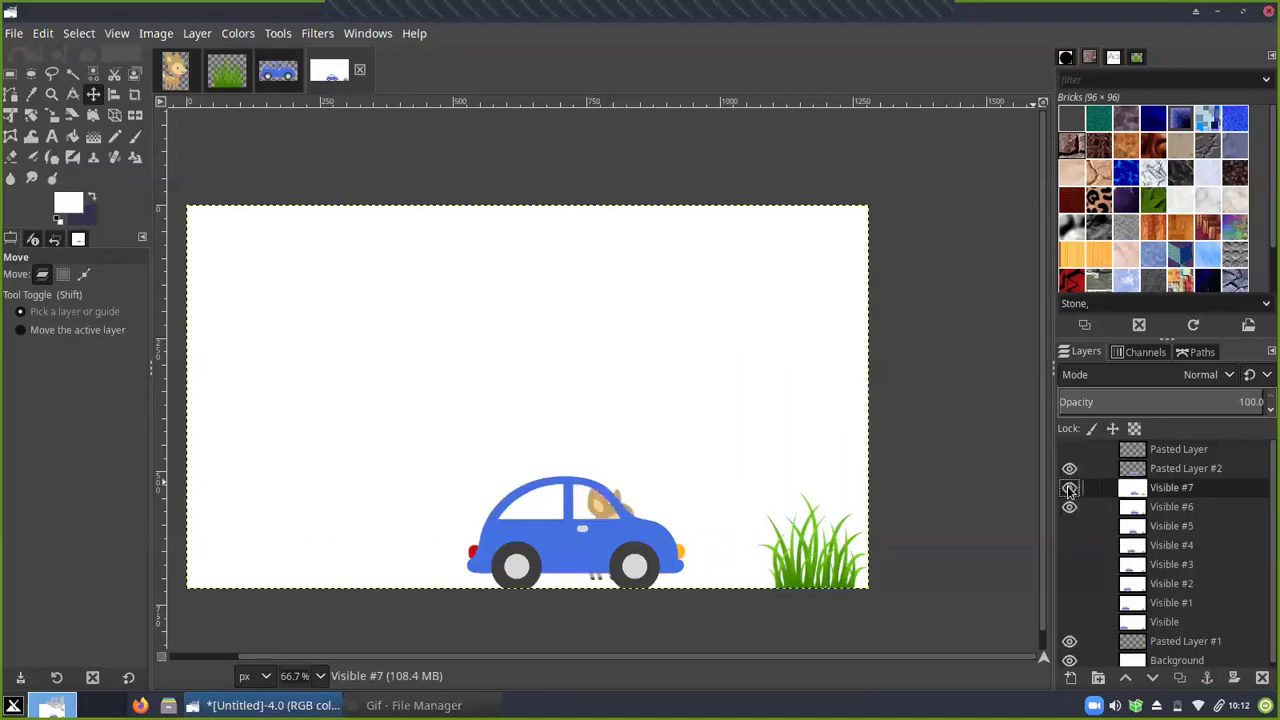
left_click(1069, 470)
left_click(1069, 488)
left_click(1069, 507)
left_click(1069, 468)
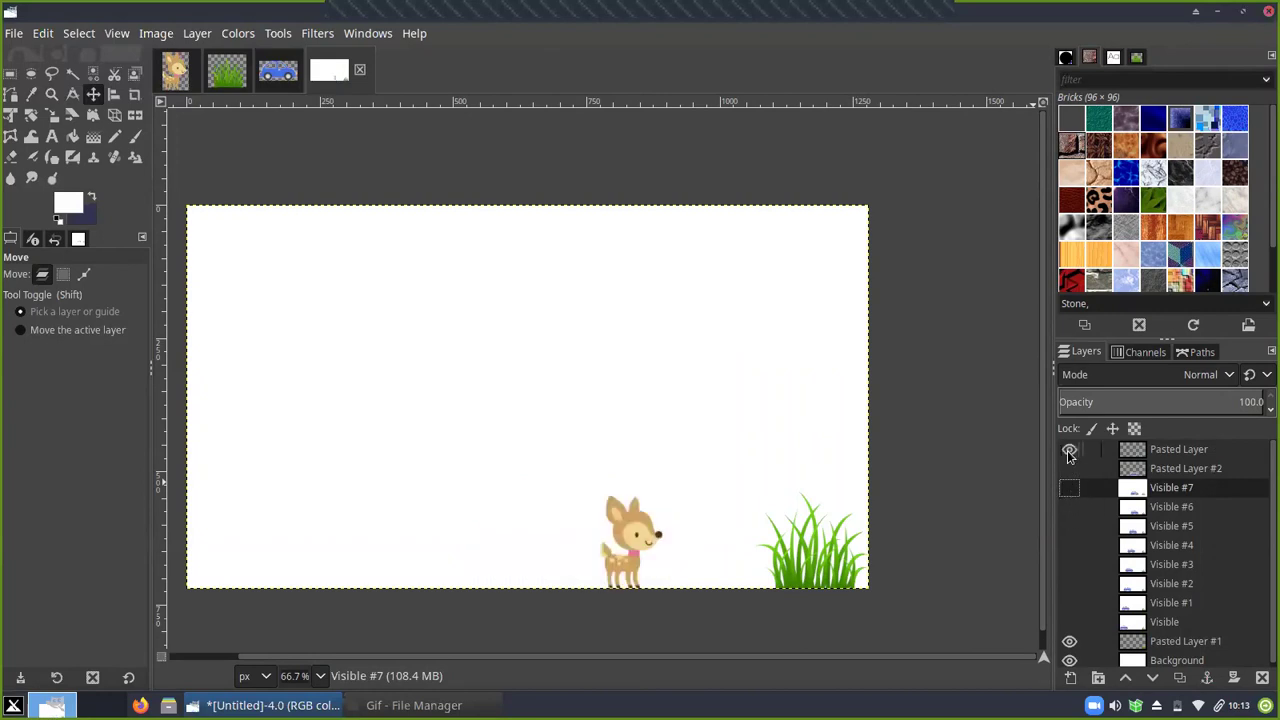
left_click(1069, 449)
left_click(1068, 489)
left_click(1068, 489)
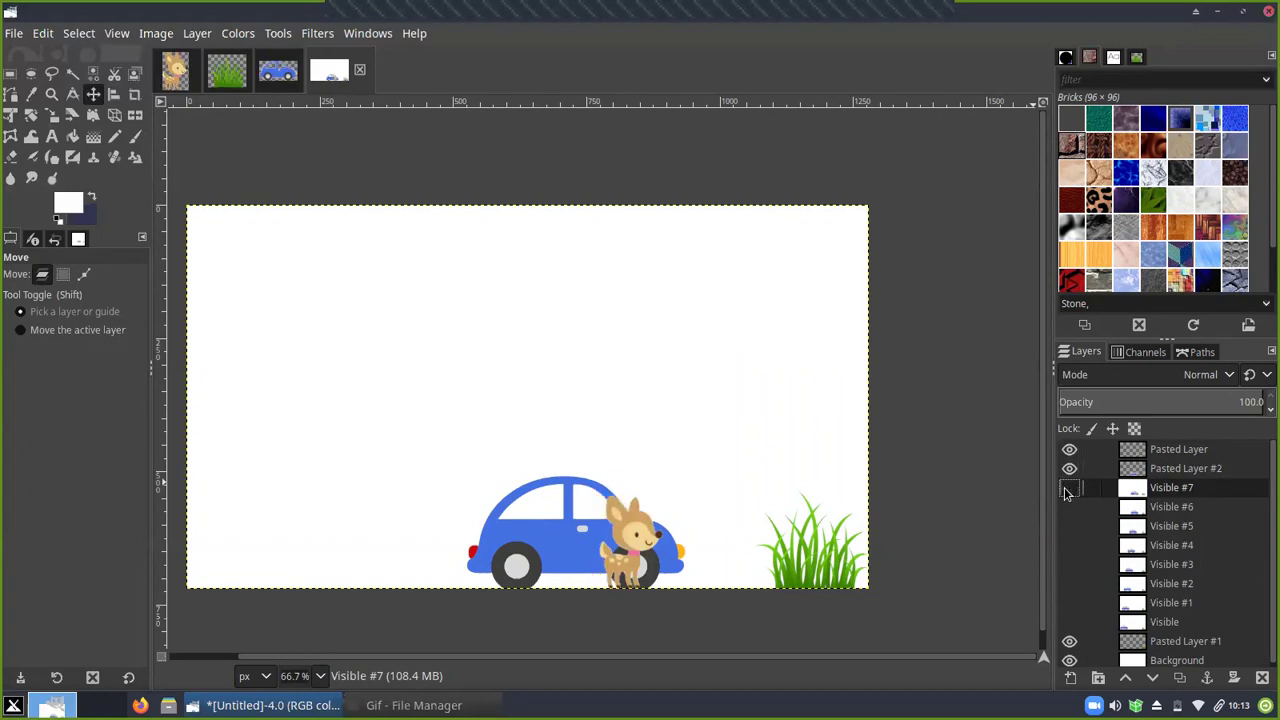
Capture frame Visible #8, then move the deer about 32 px right
right_click(1130, 493)
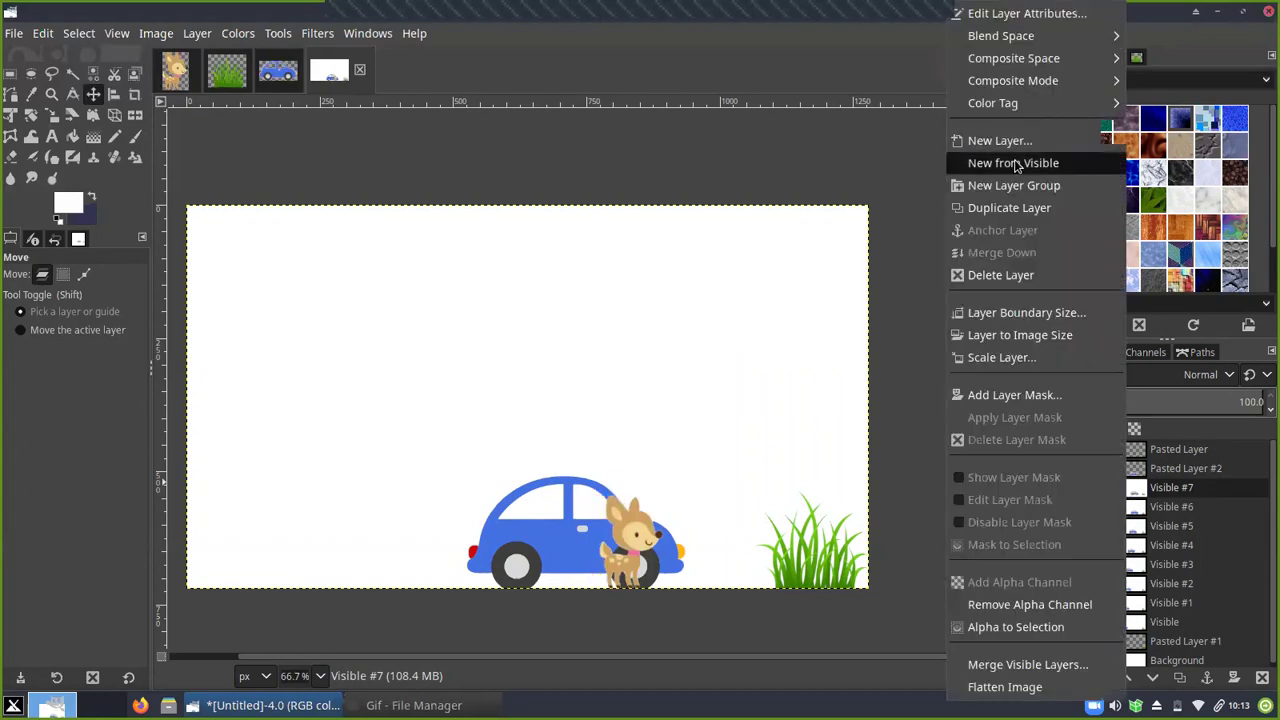
left_click(1012, 163)
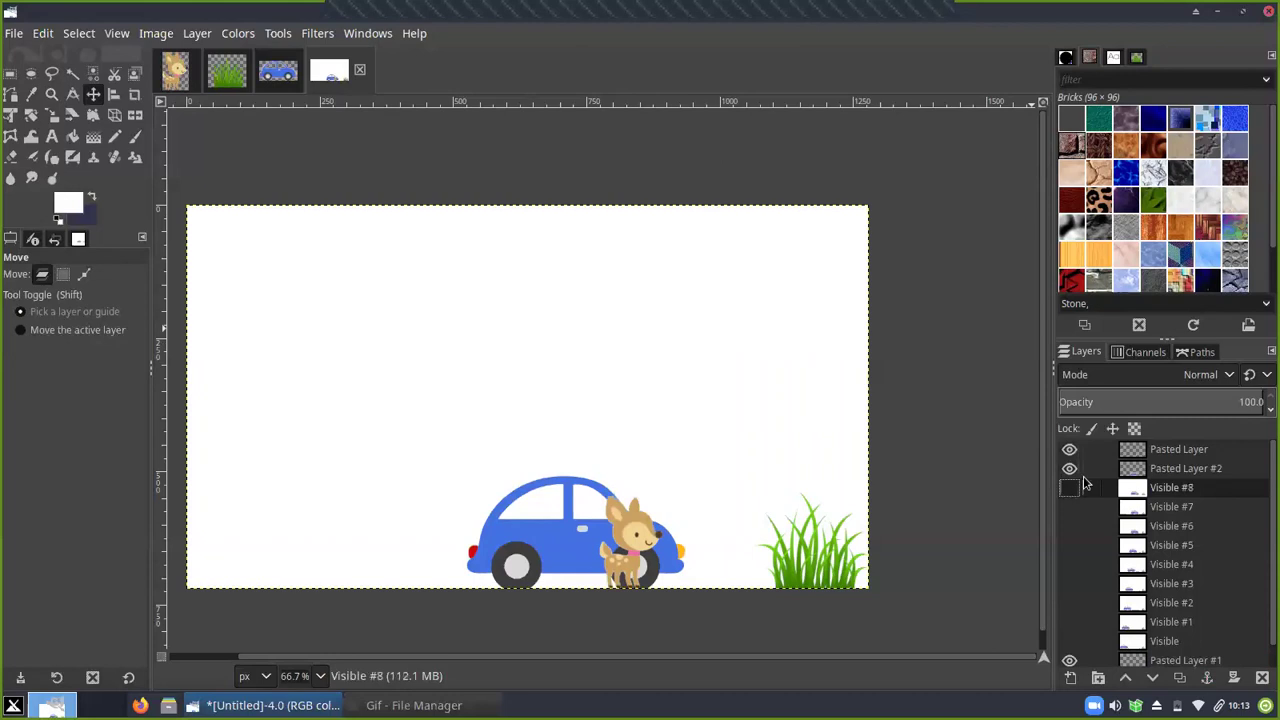
left_click(1132, 468)
left_click(1133, 449)
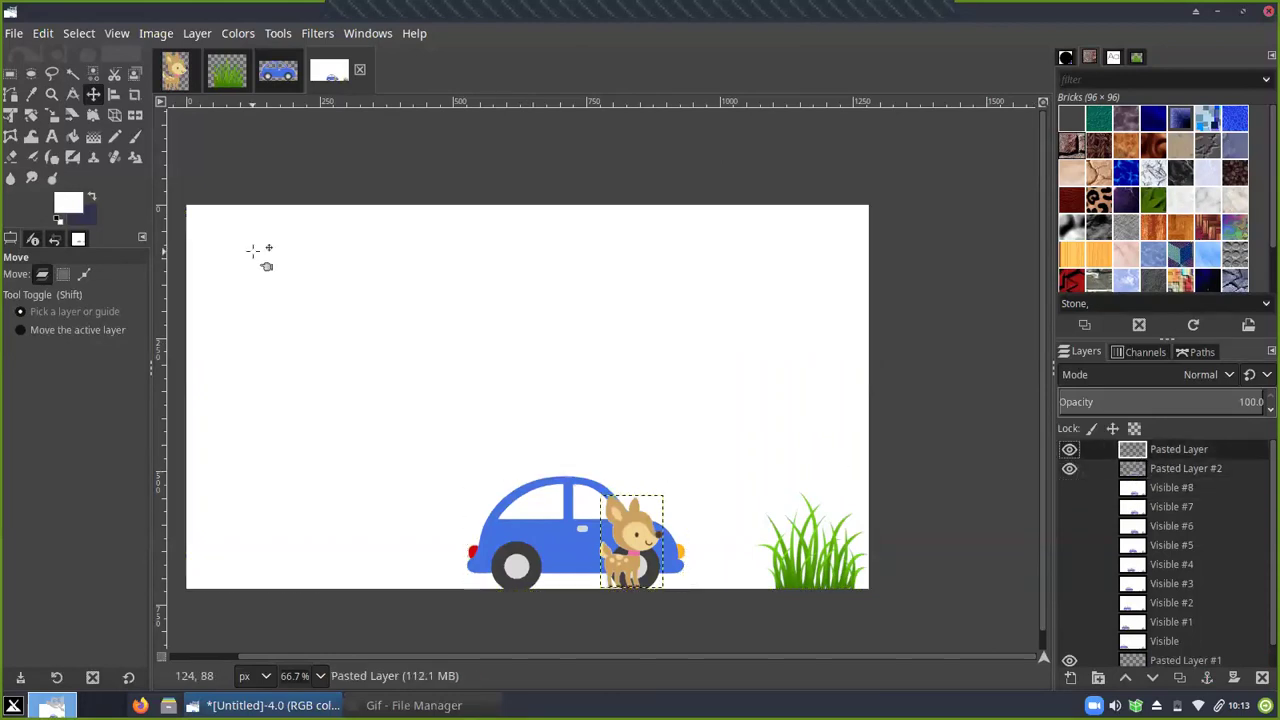
left_click_drag(644, 554, 676, 555)
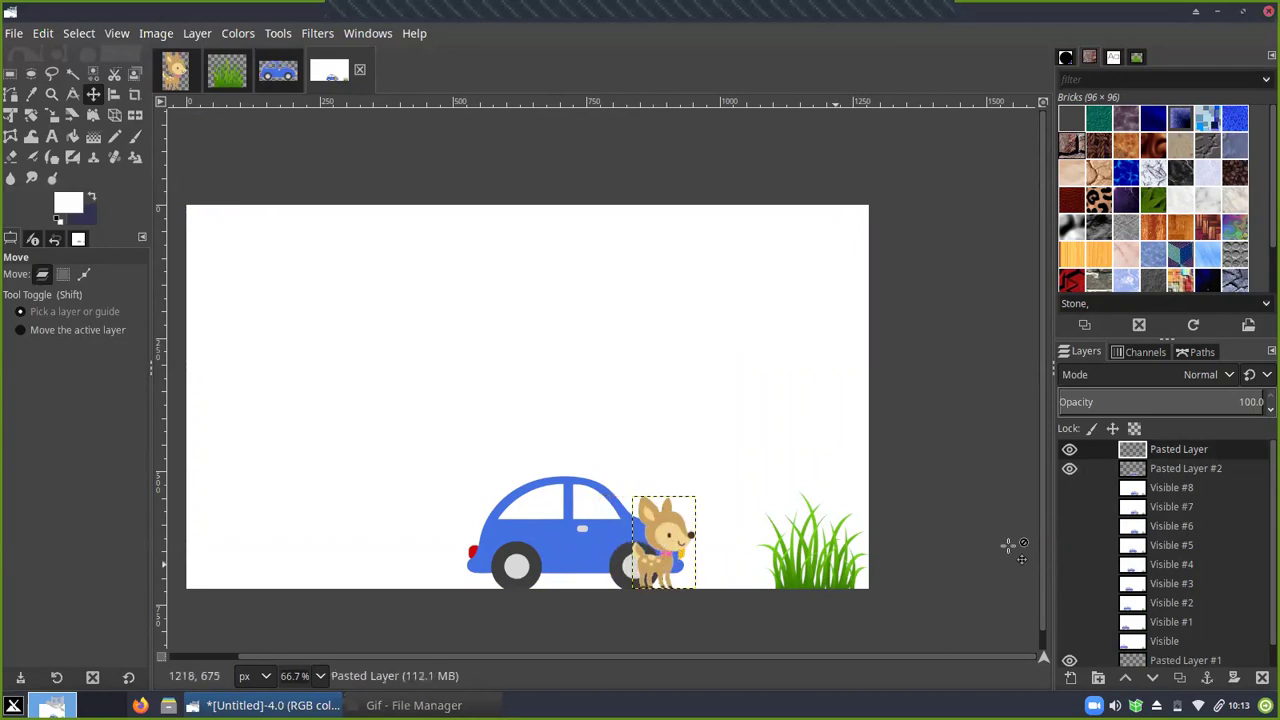
Capture frame Visible #9, then move the deer further right toward the grass
right_click(1125, 490)
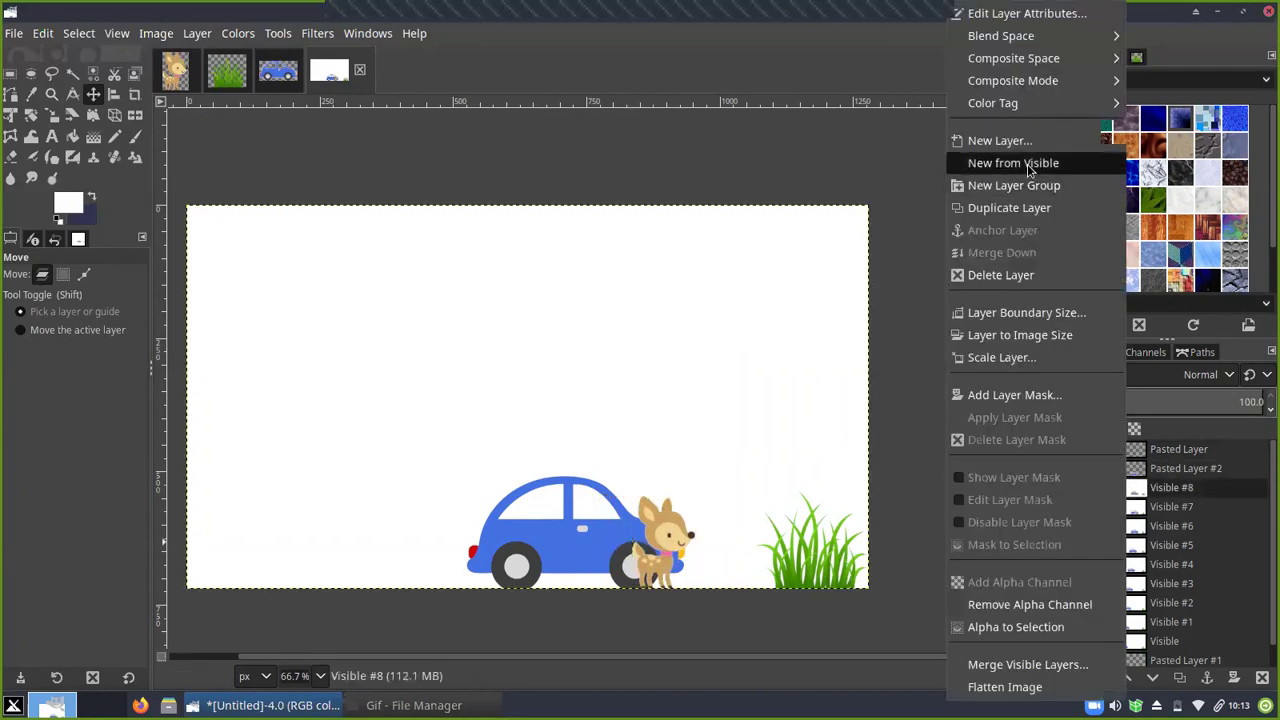
left_click(1030, 168)
left_click(1134, 470)
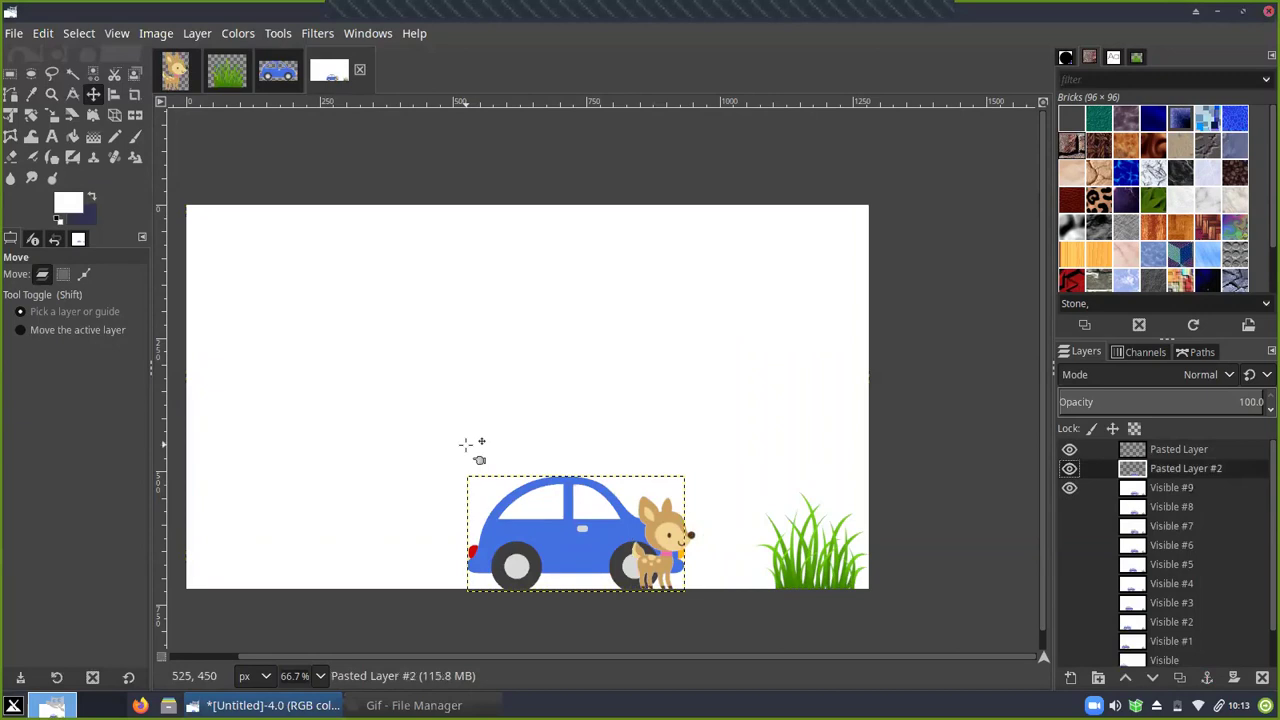
left_click(1130, 451)
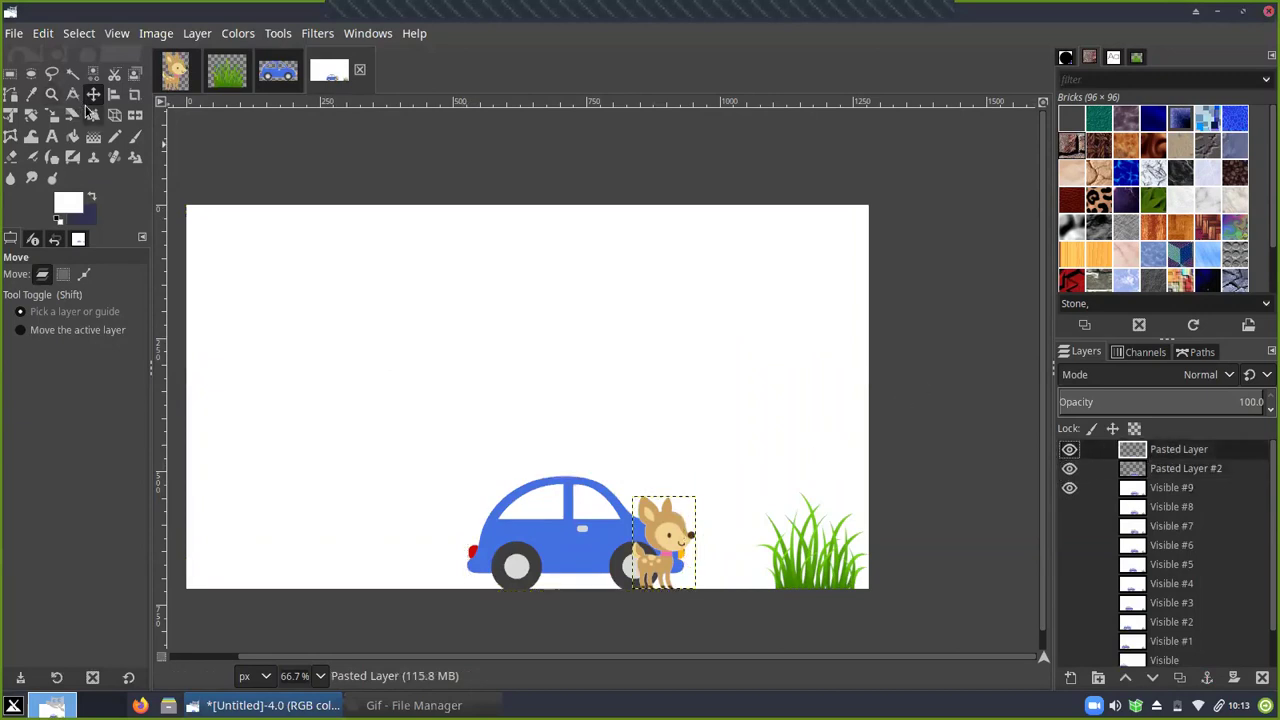
left_click_drag(674, 548, 720, 551)
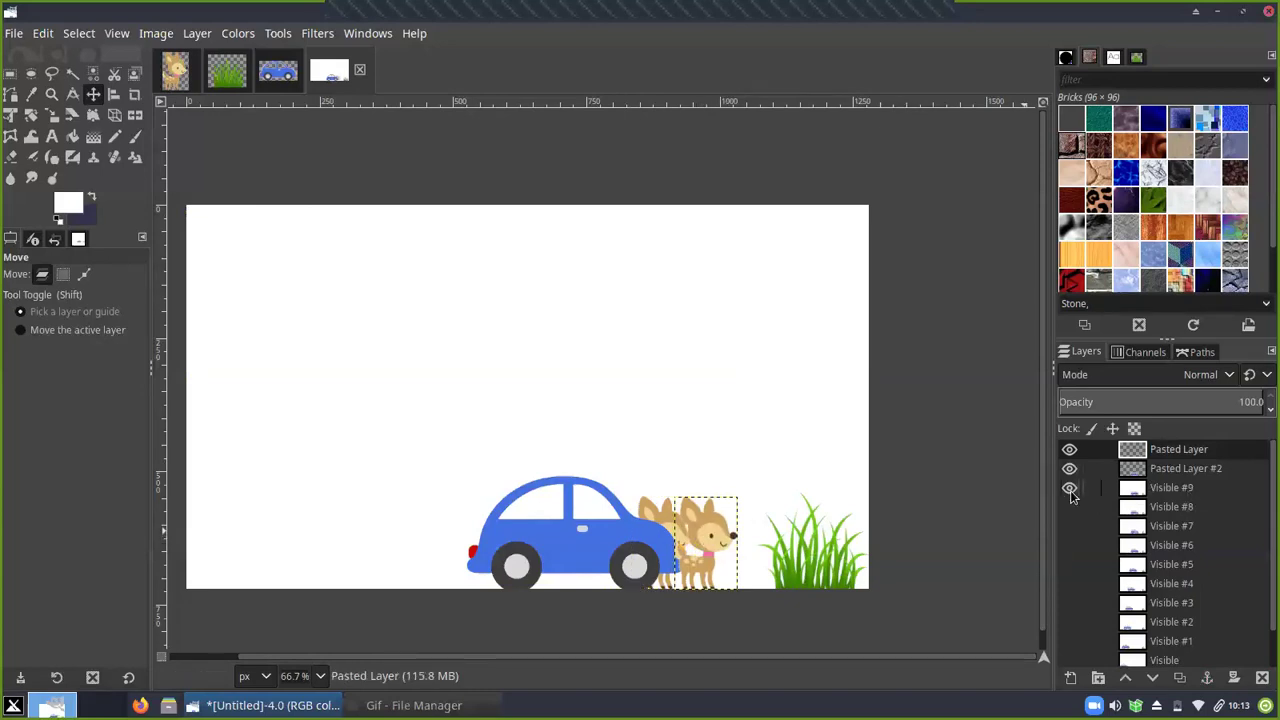
Hide Visible #9 and capture the deer-behind-car scene as frame Visible #10
left_click(1070, 489)
left_click(1160, 468)
right_click(1126, 488)
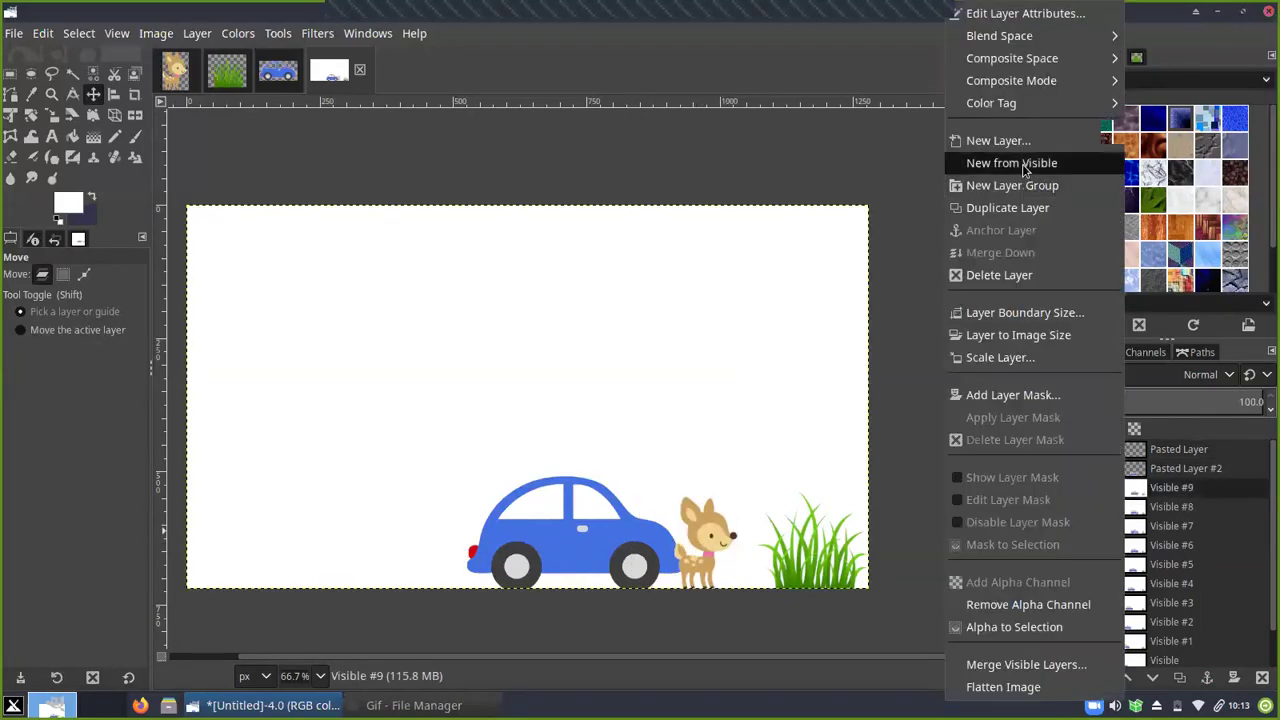
left_click(1025, 166)
left_click(1130, 468)
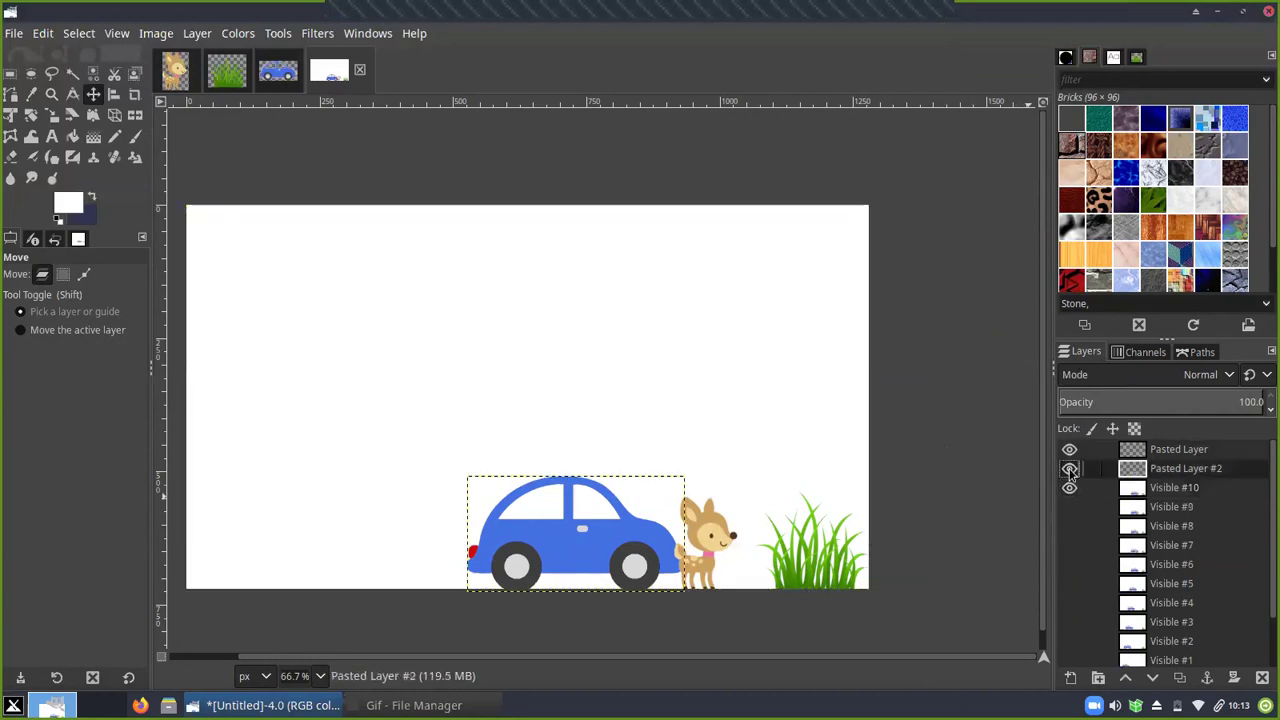
left_click(1130, 450)
Hide Visible #10 and move the deer right, up against the grass
left_click(1069, 487)
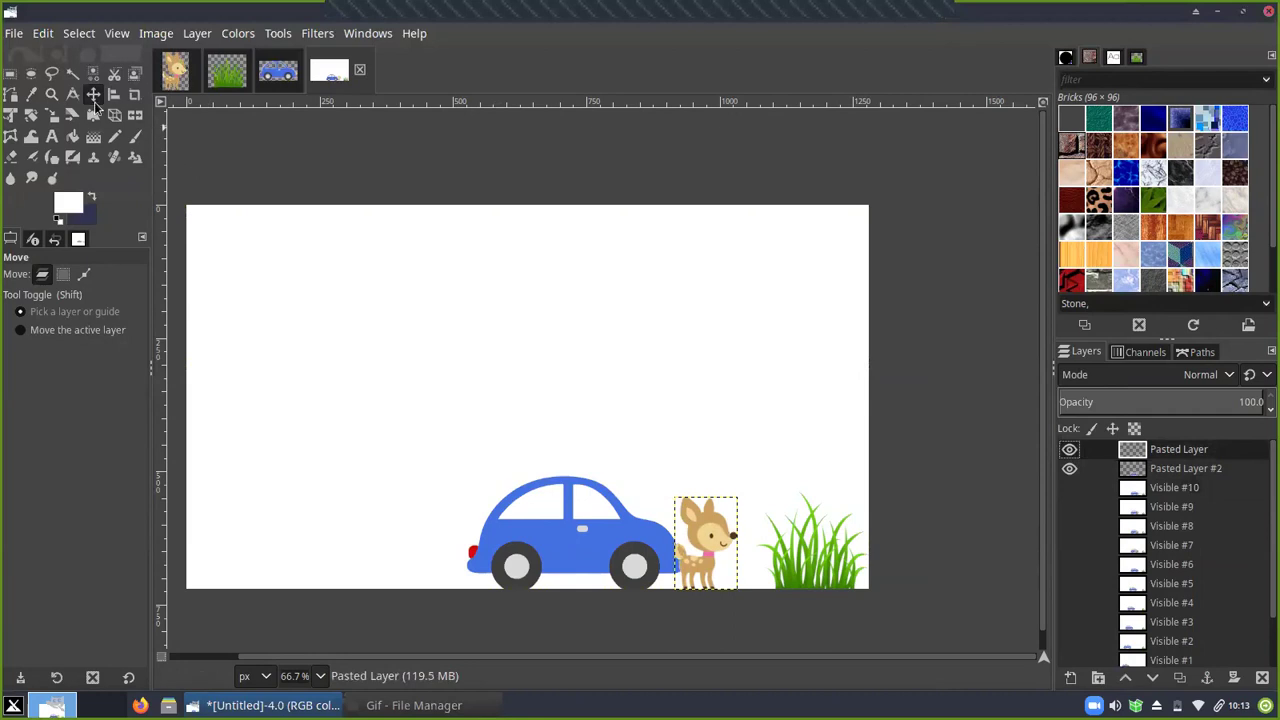
left_click_drag(705, 566, 727, 565)
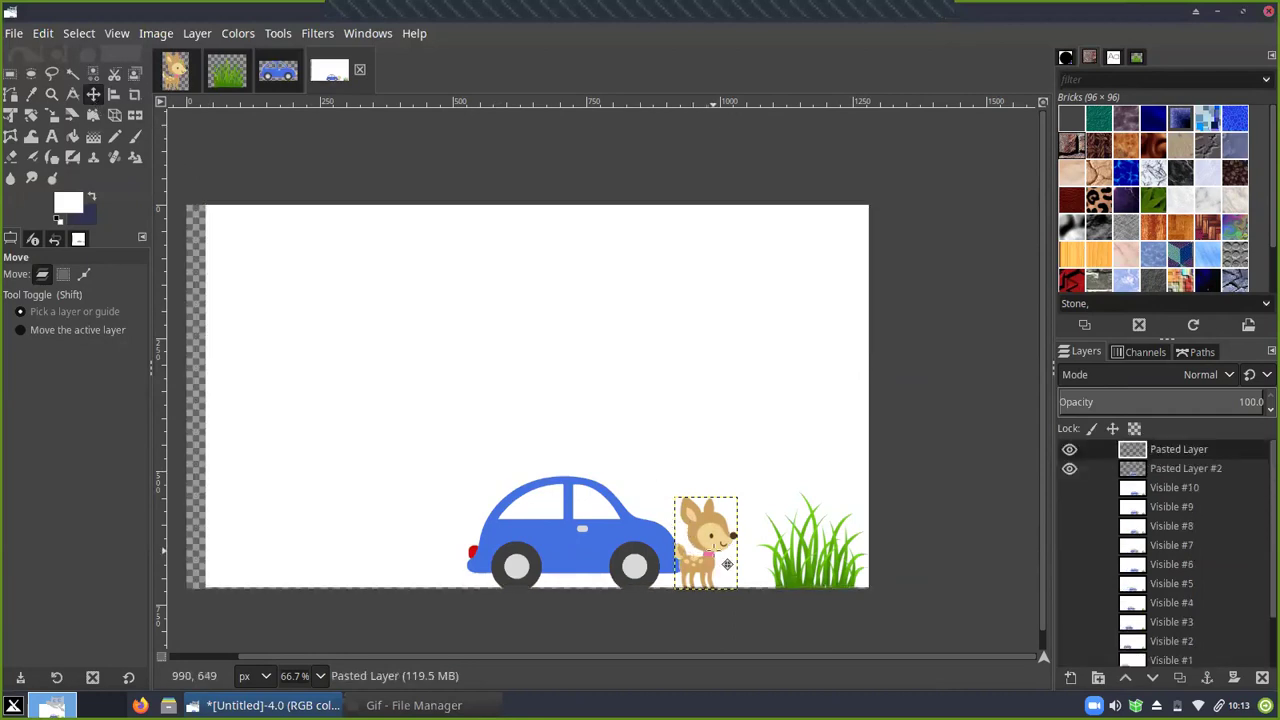
key("ctrl+z")
left_click(1150, 468)
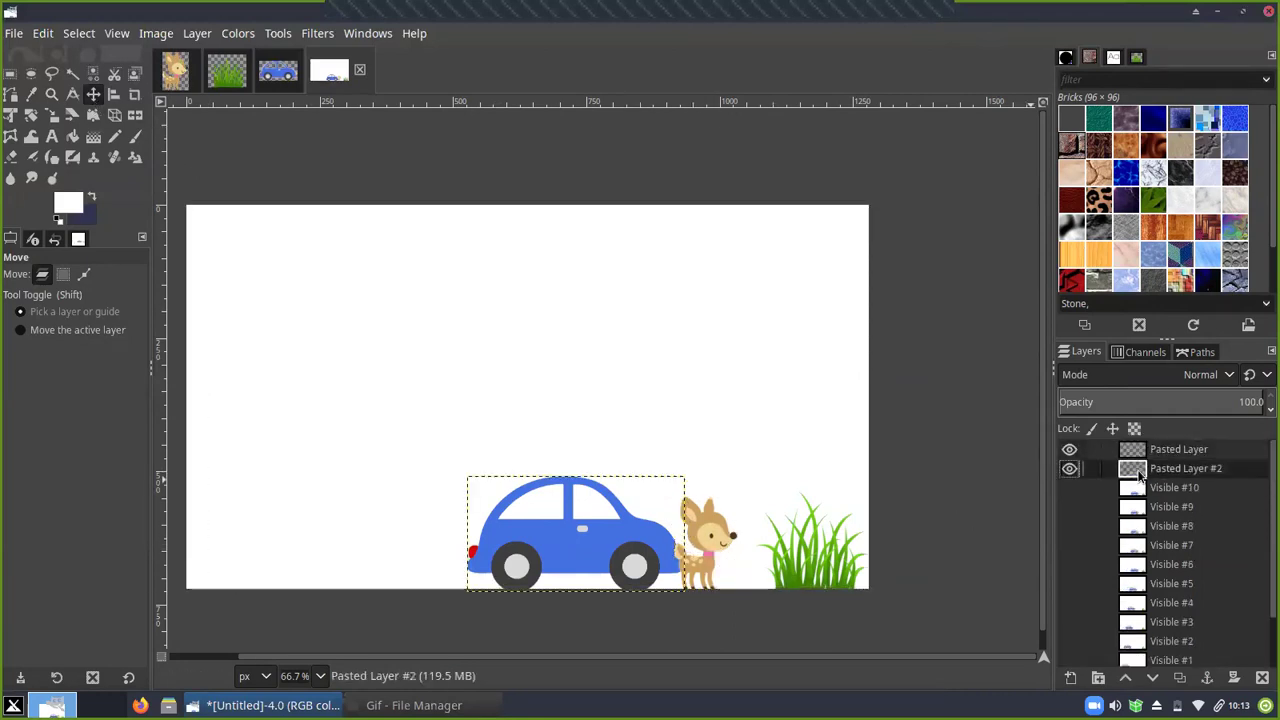
left_click(1165, 449)
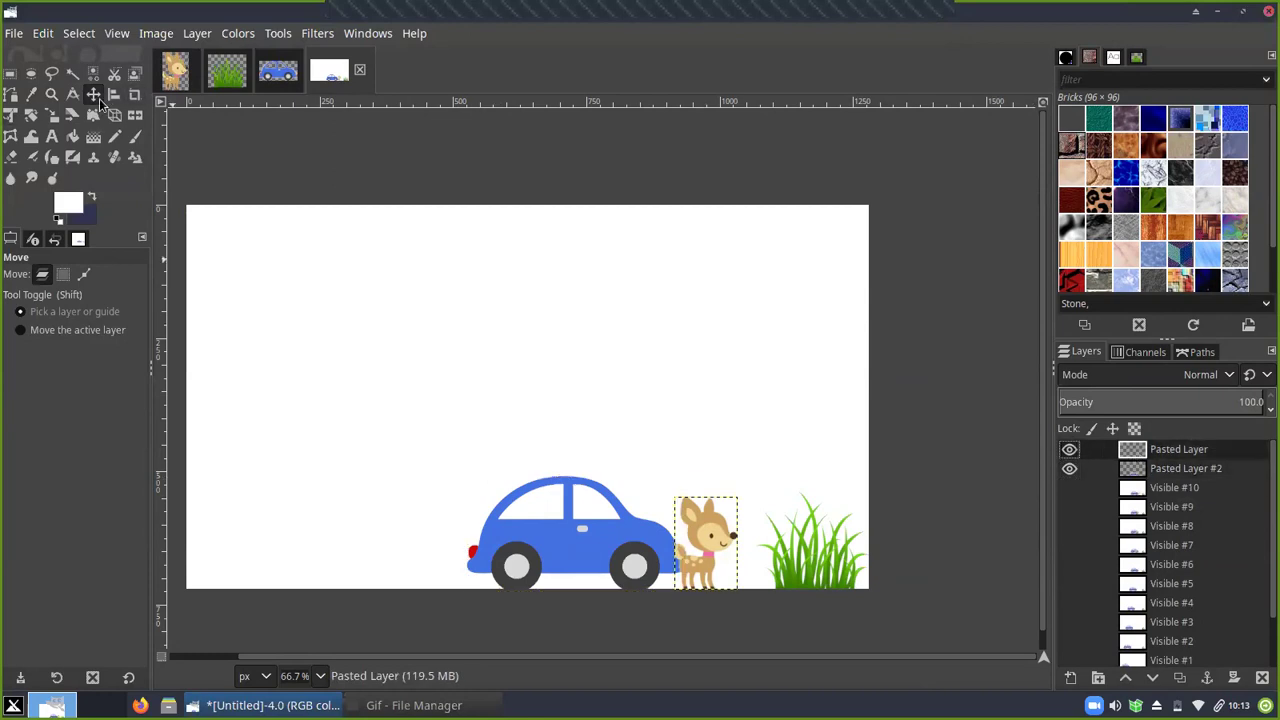
left_click_drag(724, 556, 753, 557)
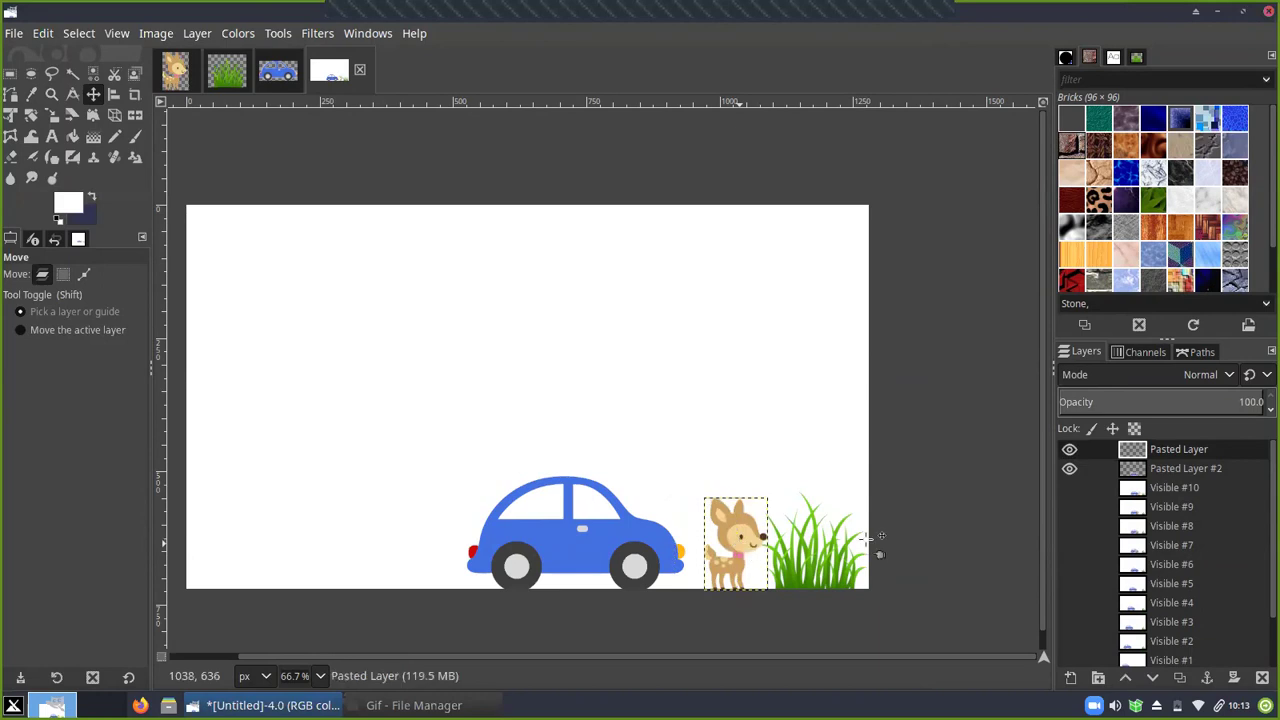
Capture frame Visible #11, then move the deer further right into the grass
left_click(1105, 468)
left_click(1134, 490)
right_click(1134, 492)
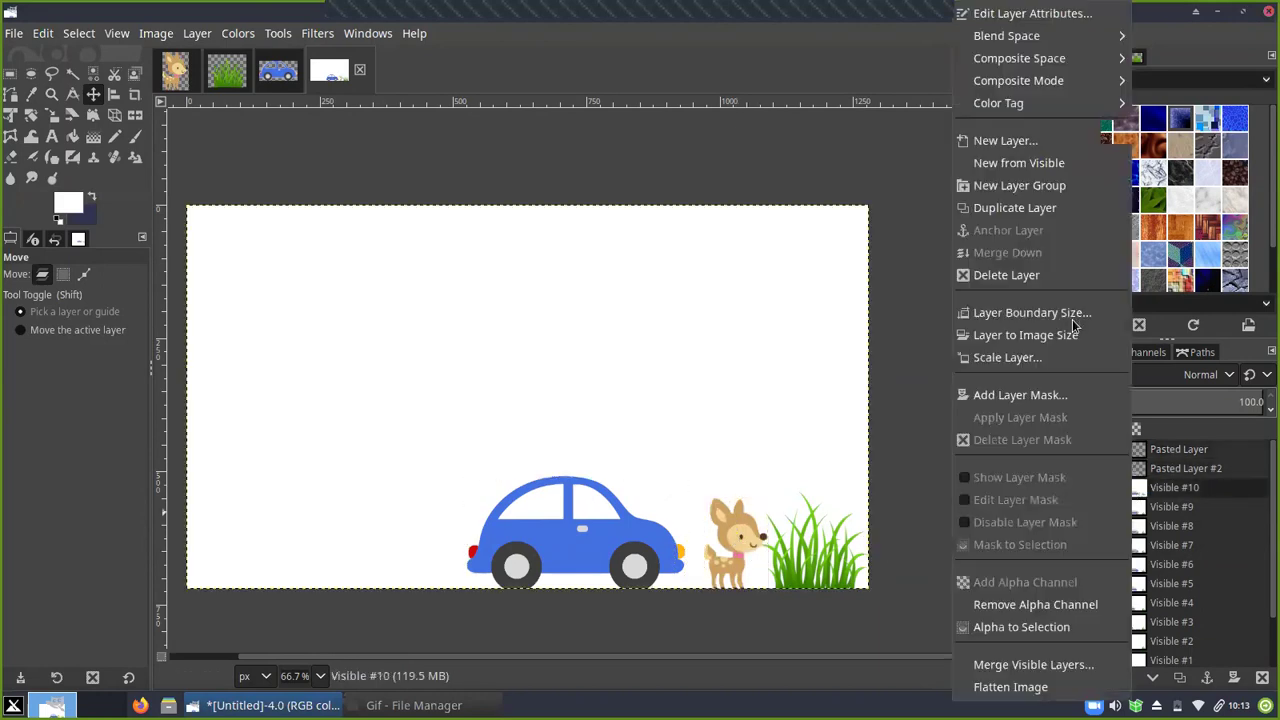
left_click(1030, 166)
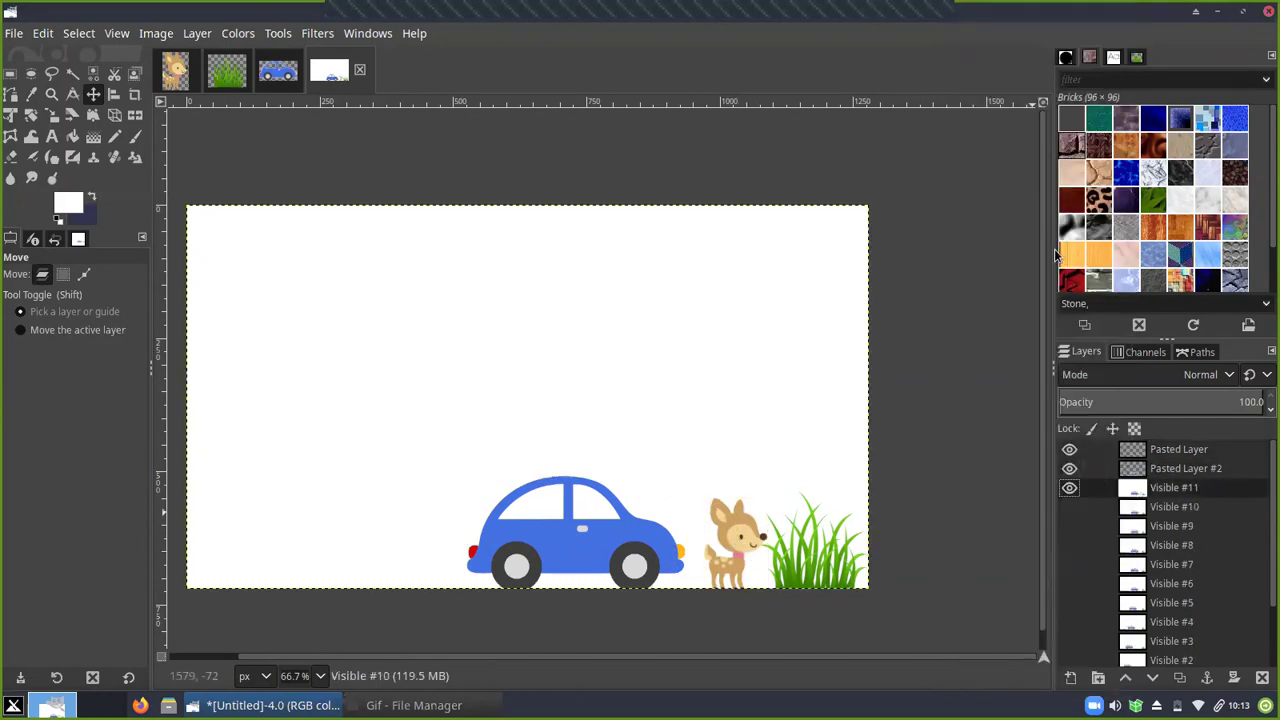
left_click(1100, 475)
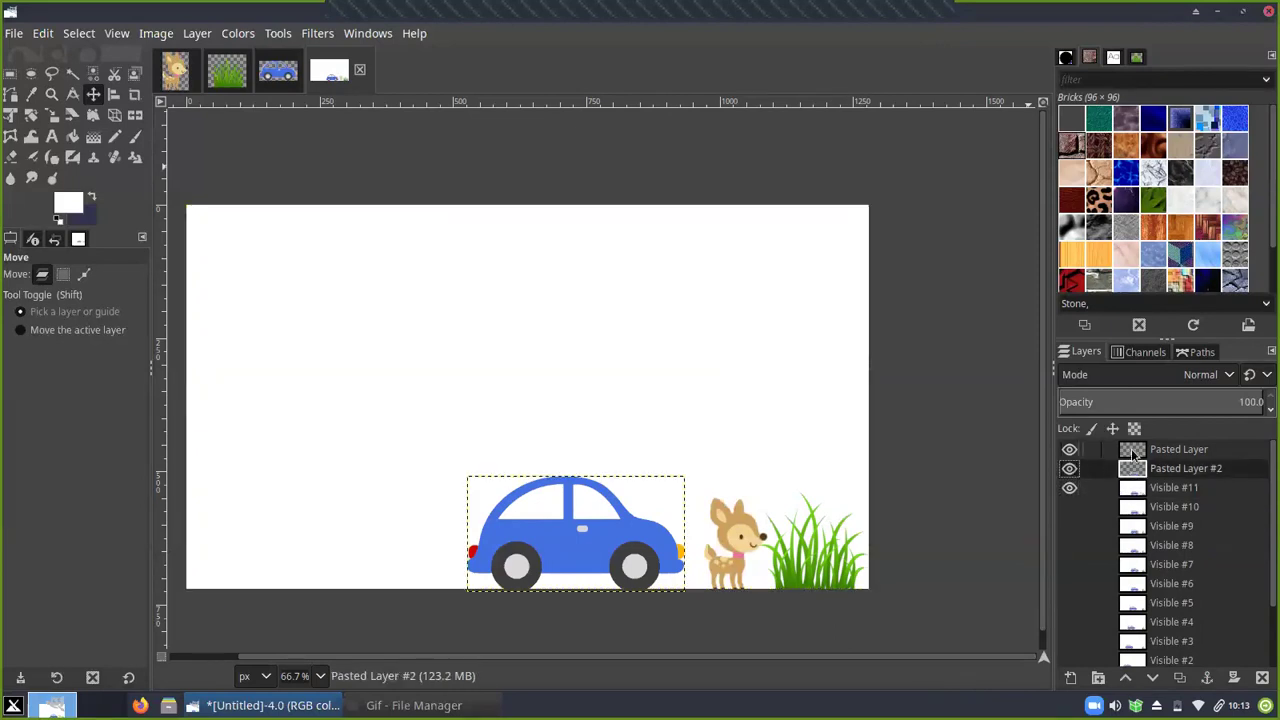
left_click(1134, 452)
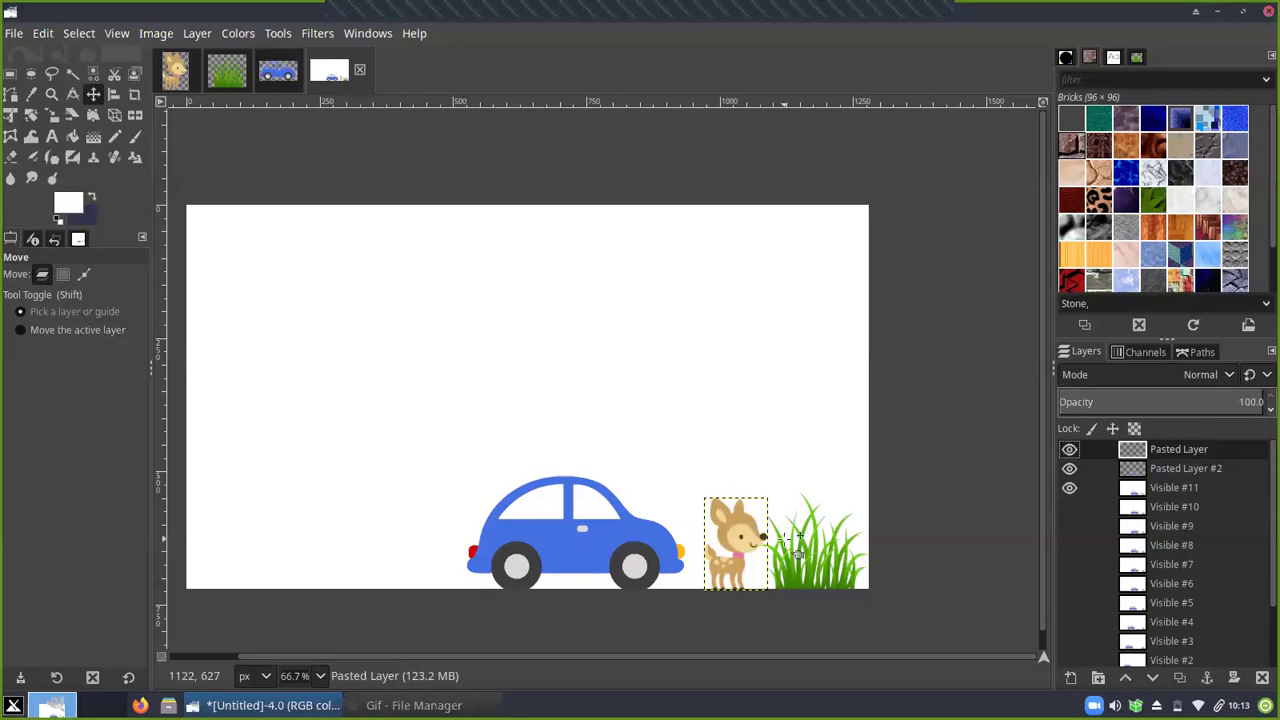
left_click_drag(740, 530, 778, 544)
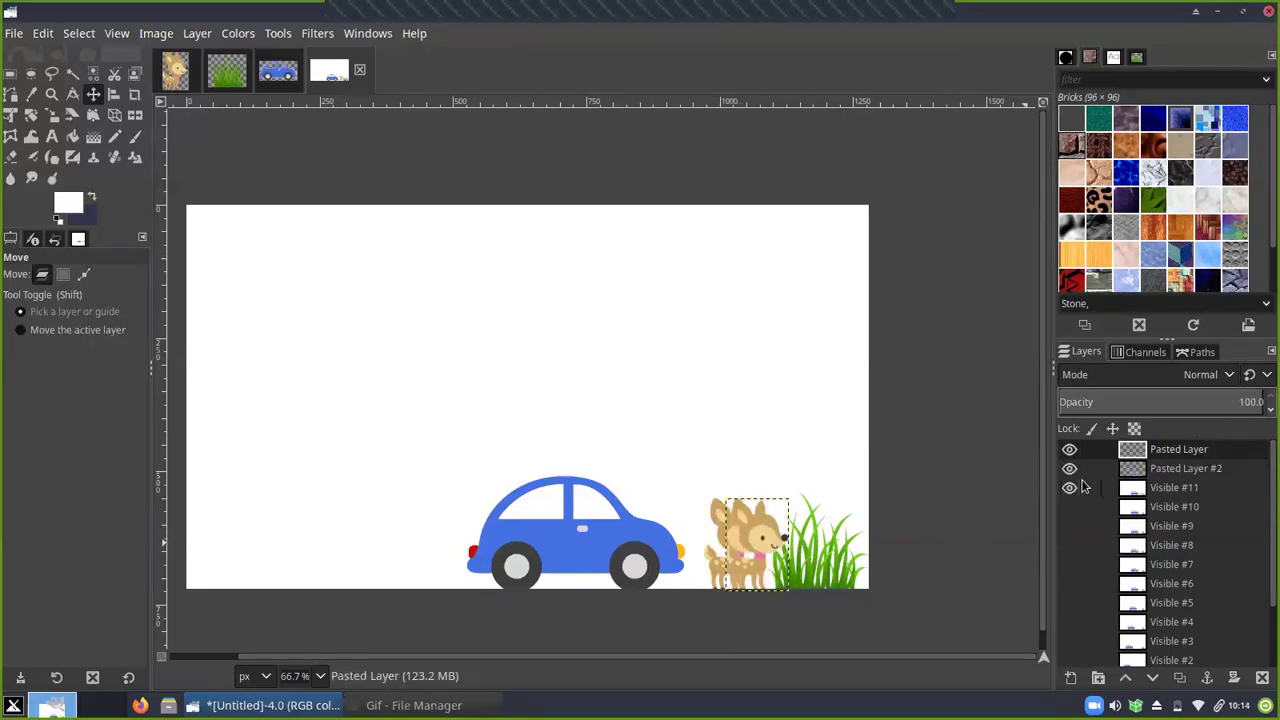
Capture frame Visible #12, then delete the separate deer and car layers
left_click(1069, 488)
right_click(1125, 492)
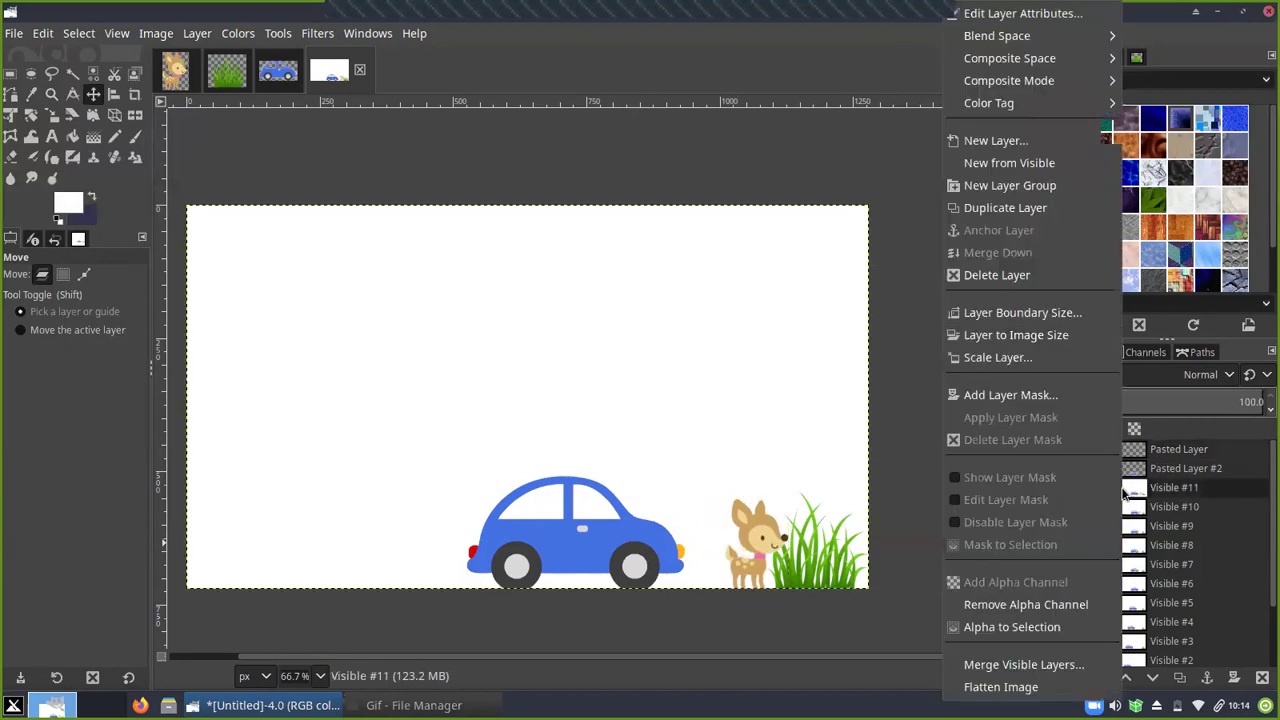
left_click(972, 163)
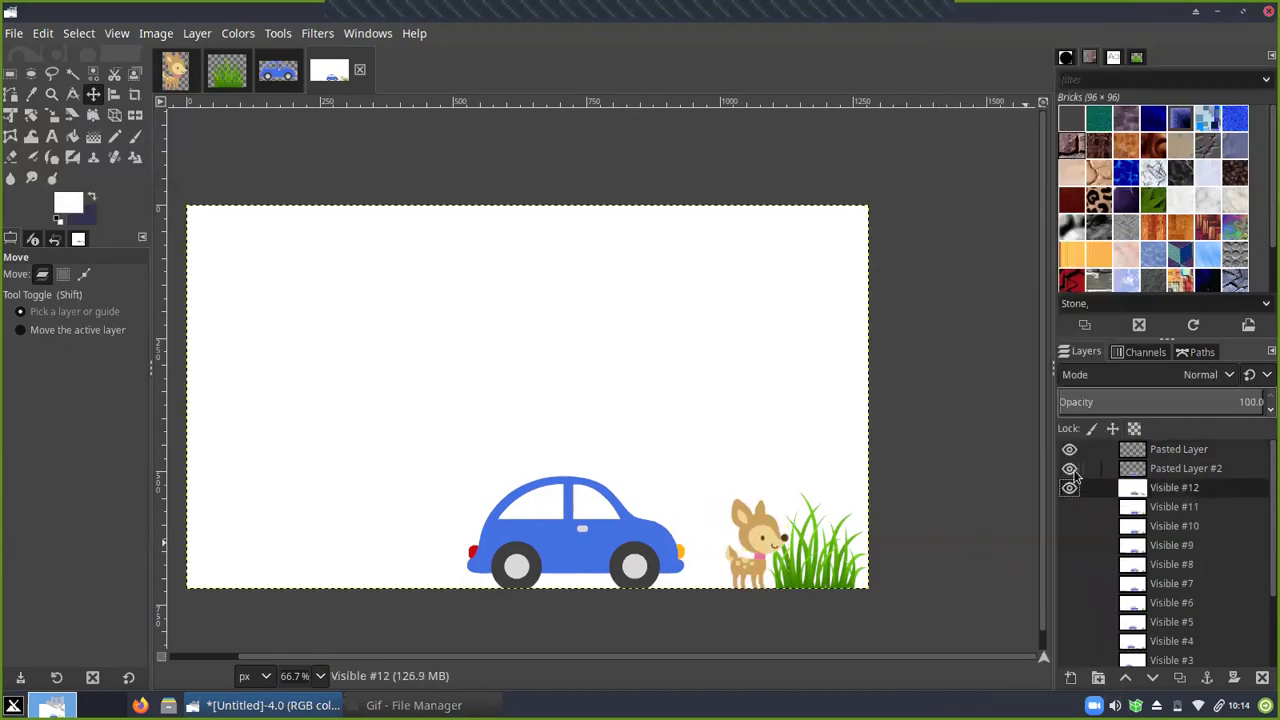
right_click(1127, 455)
left_click(1011, 276)
right_click(1130, 451)
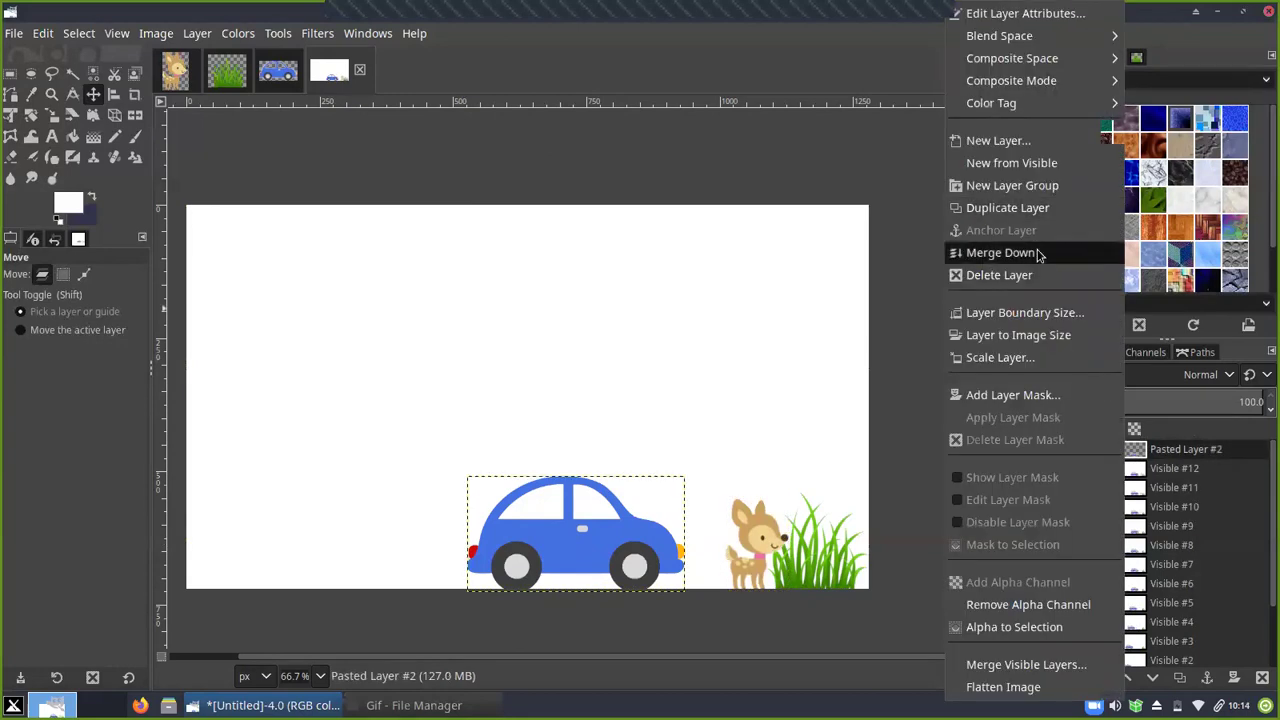
left_click(1000, 275)
Toggle Visible #12 off and on to check the final frame
left_click(1070, 451)
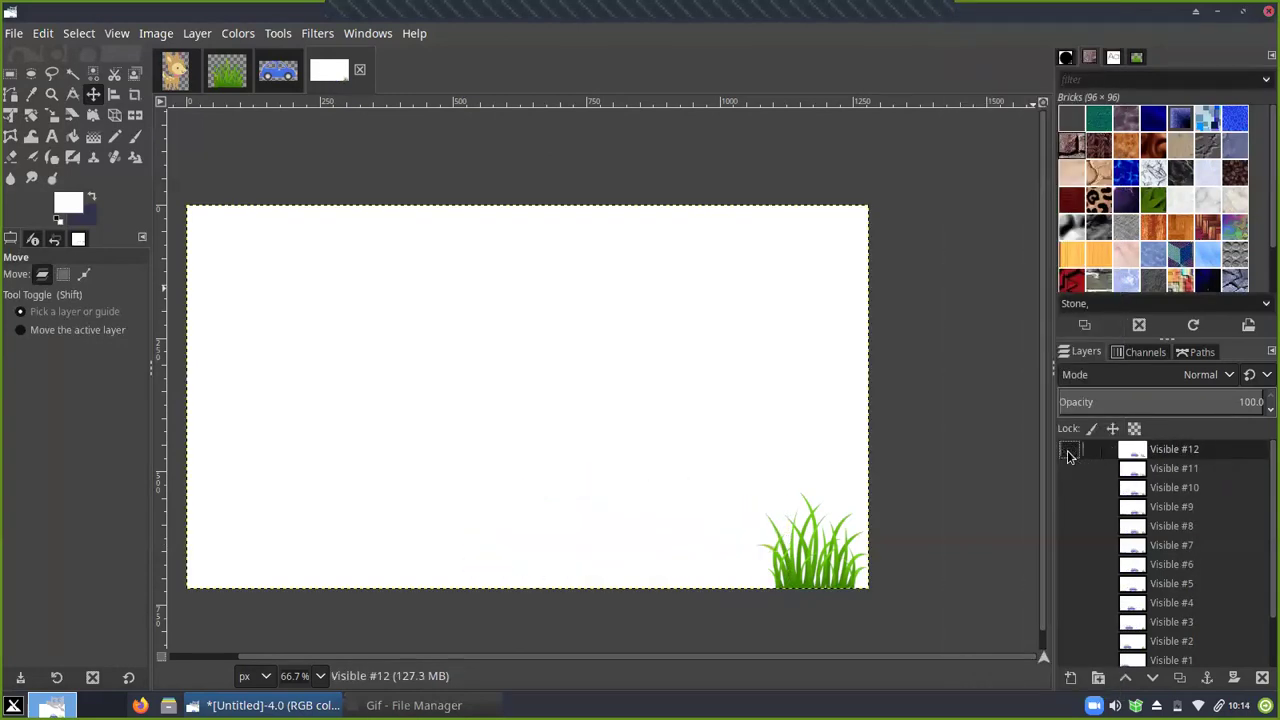
left_click(1070, 451)
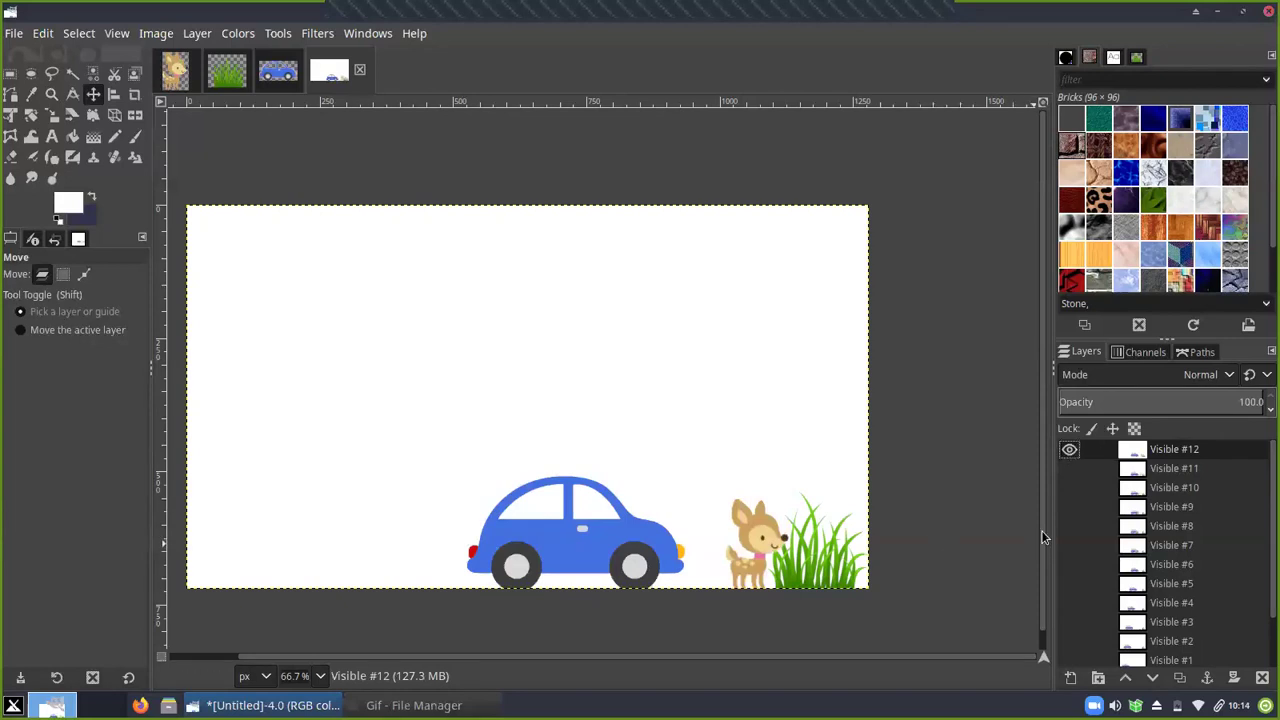
left_click(1070, 452)
left_click(1070, 452)
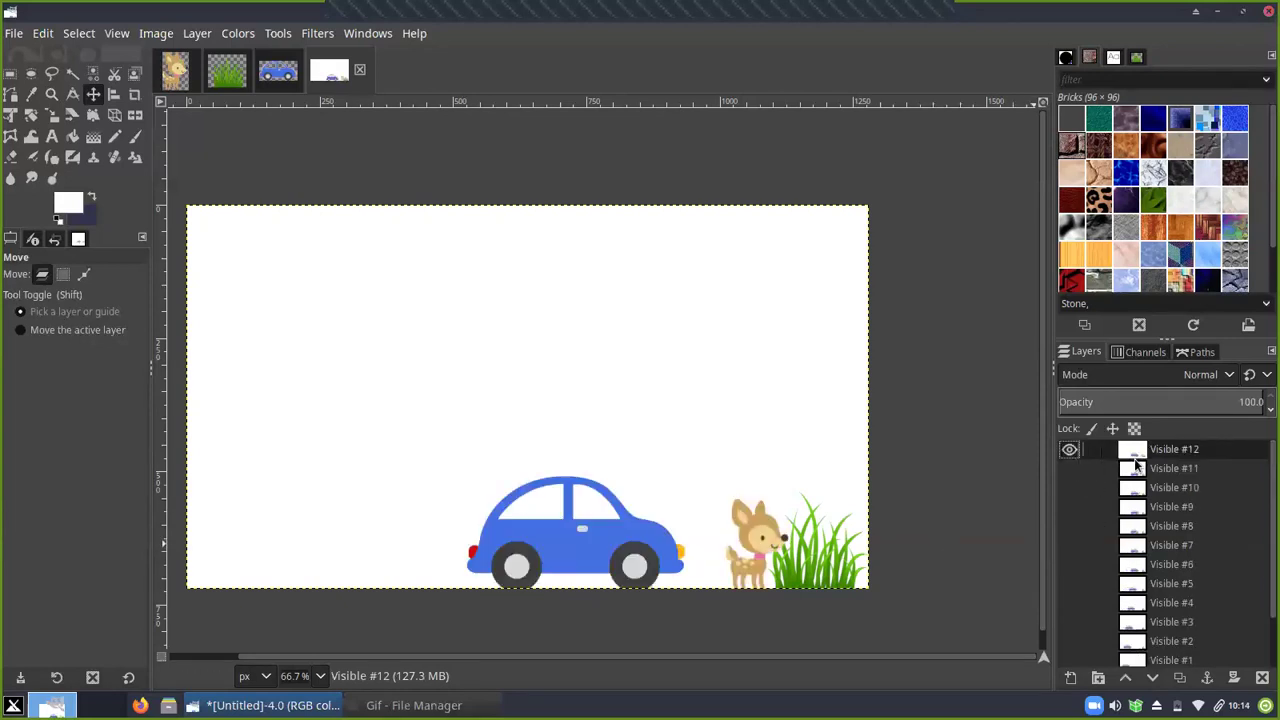
left_click(1070, 452)
left_click(1070, 452)
Draw a text box near the top left of the canvas and set the text colour to black
left_click(52, 137)
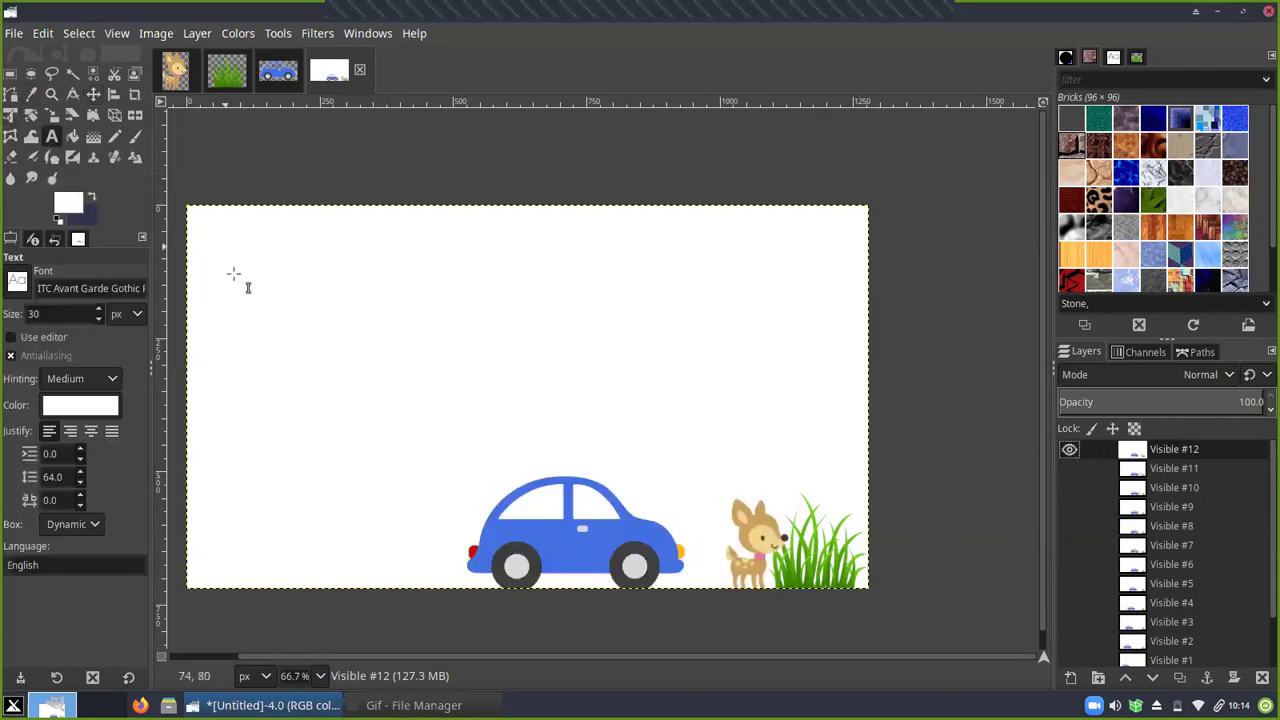
left_click_drag(201, 221, 703, 310)
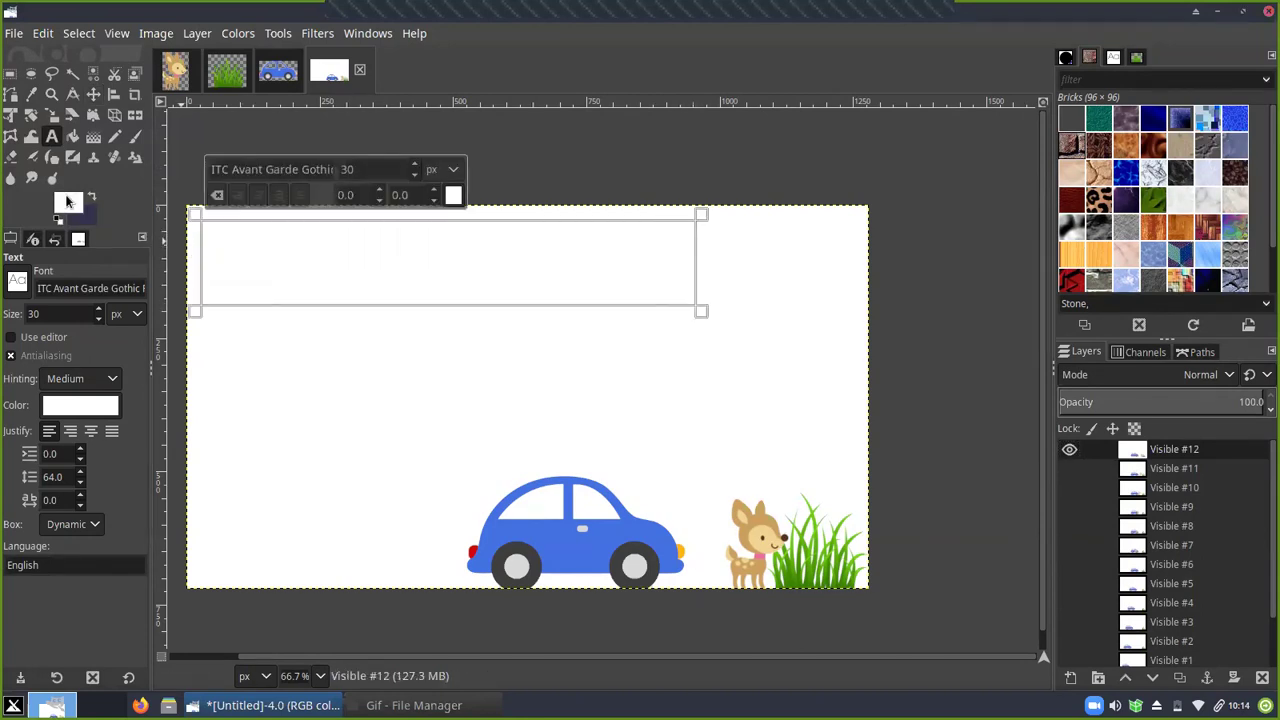
left_click(67, 202)
left_click(30, 232)
left_click(297, 306)
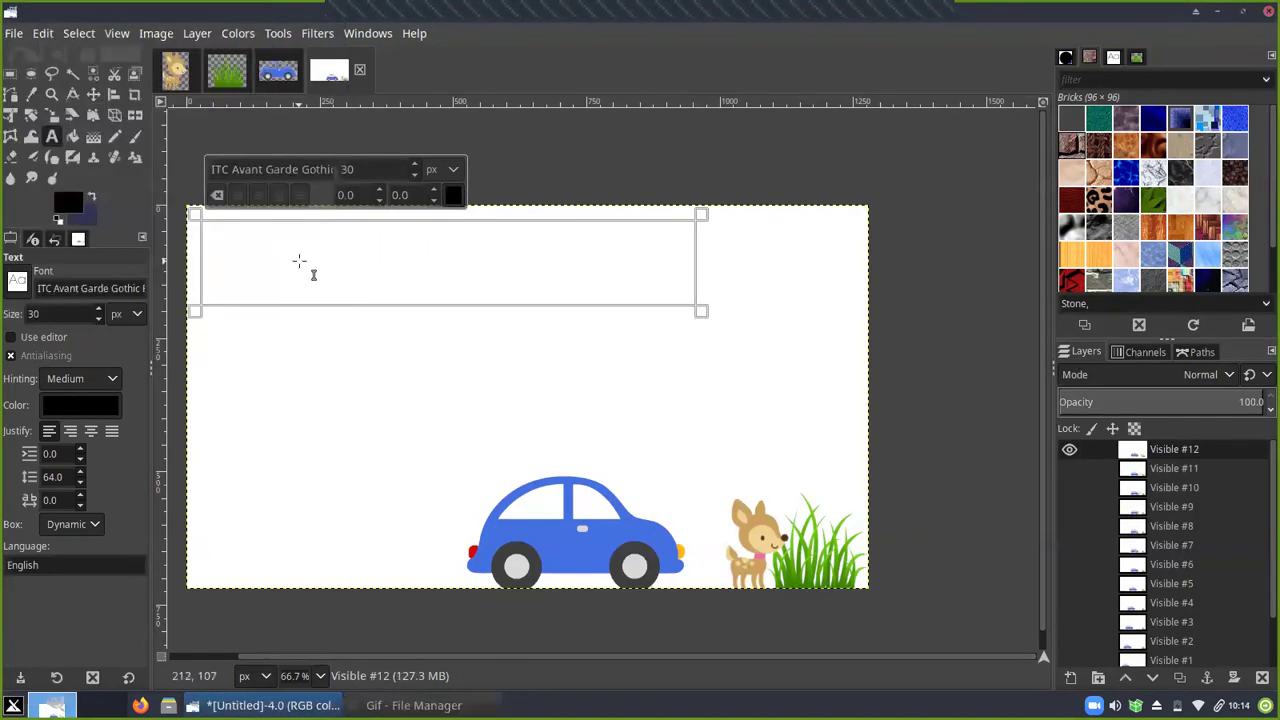
type("A")
key("BackSpace")
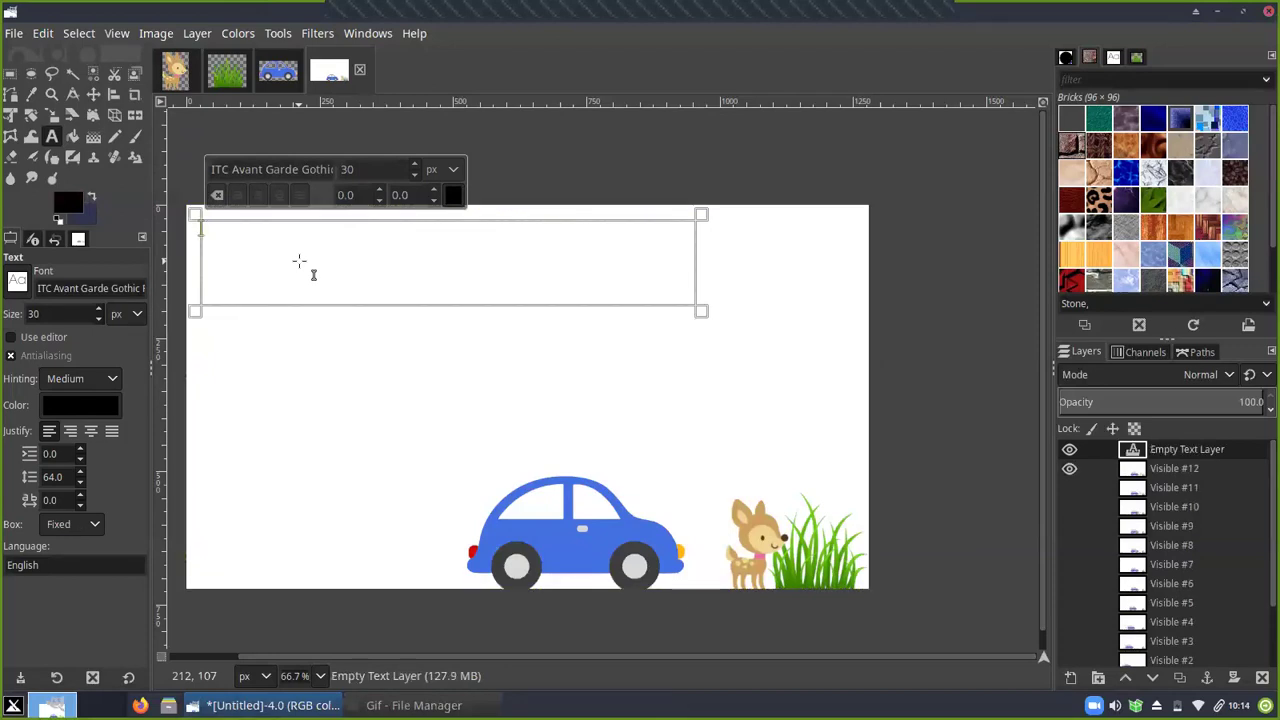
left_click(72, 399)
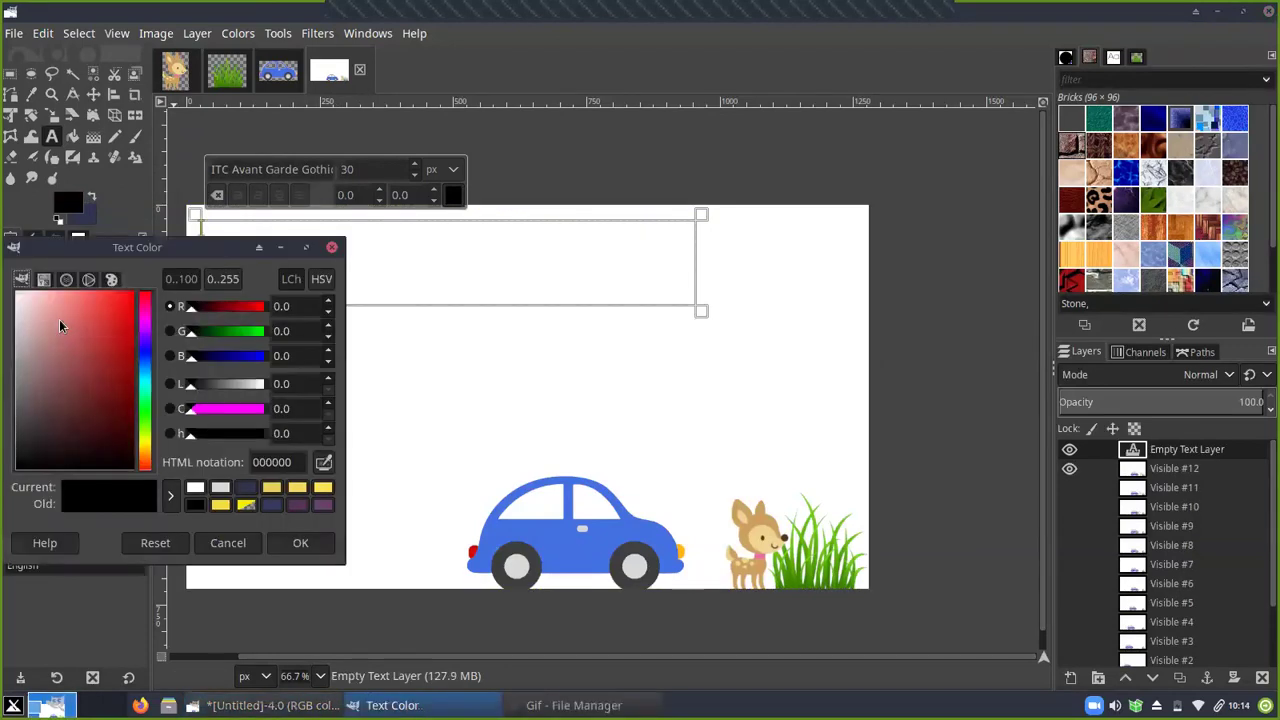
left_click(301, 540)
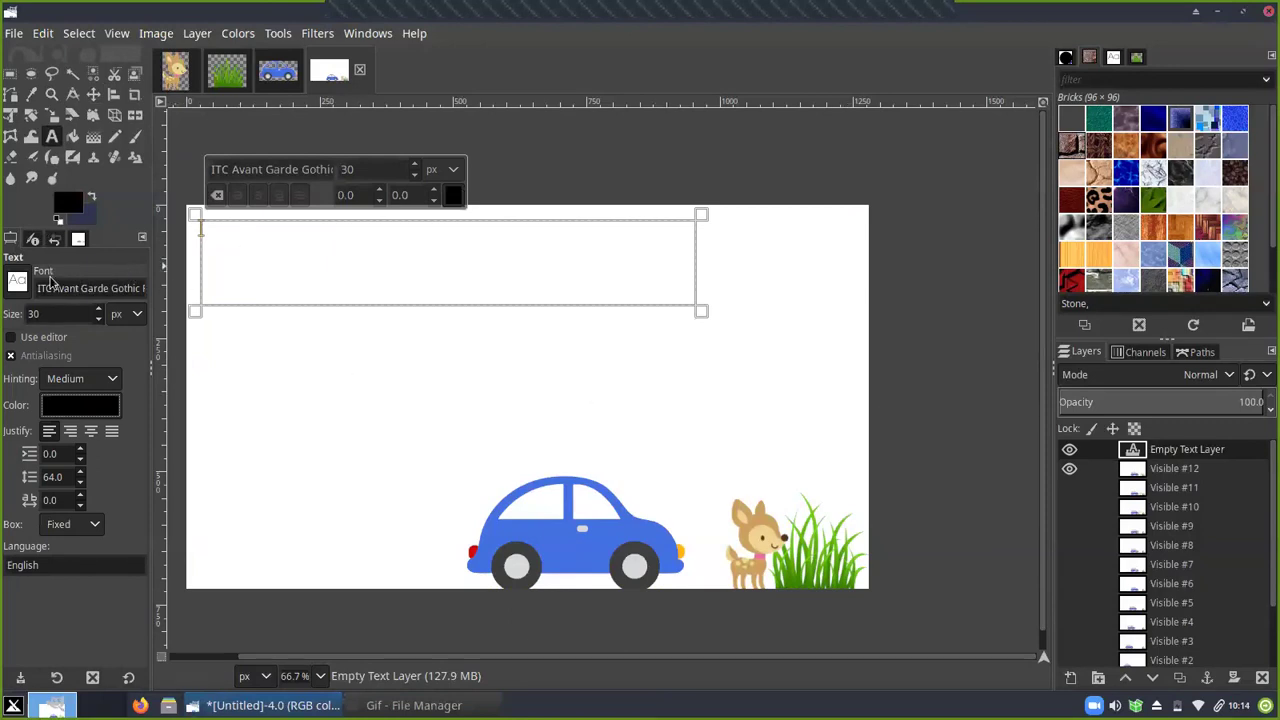
Set the text size to 90 and type 'Deer Grass Animation'
double_click(30, 313)
type("90")
key("Return")
type("A")
key("BackSpace")
type("Deer Grass Animation")
Resize the title text box so 'Deer Grass Animation' fits on one line
left_click_drag(372, 306, 389, 397)
left_click_drag(740, 295, 460, 315)
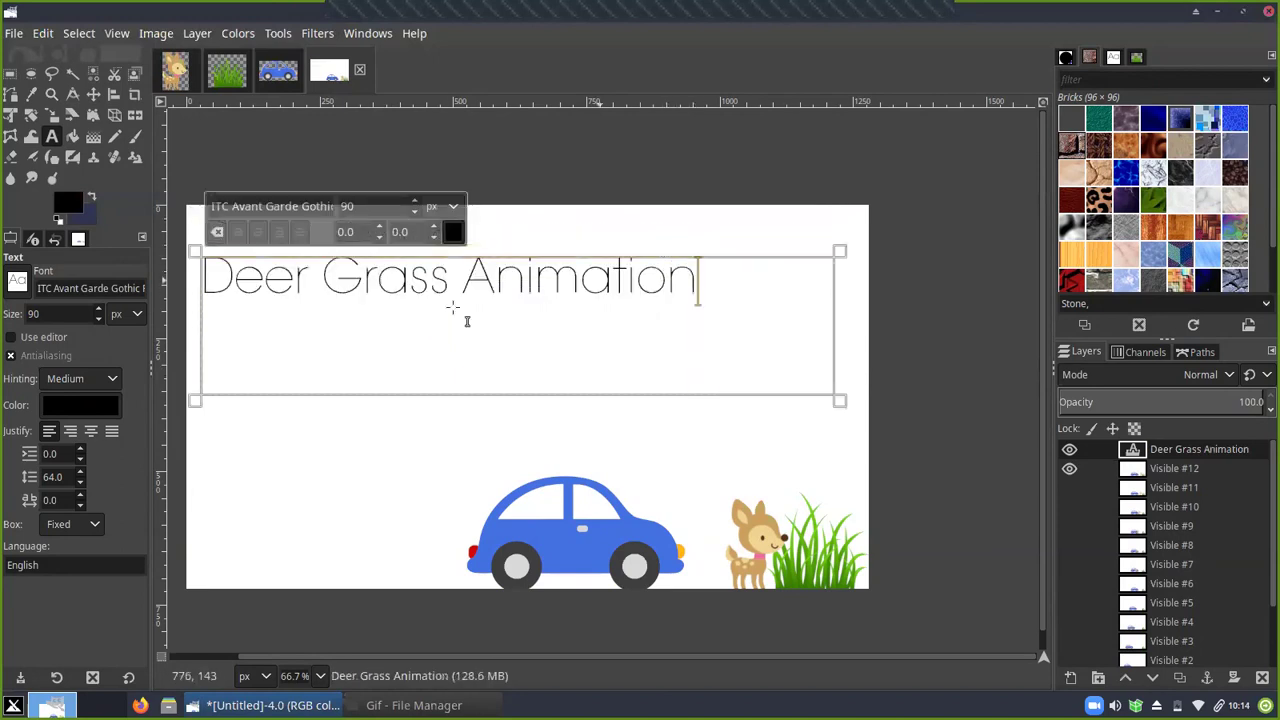
left_click(312, 280)
left_click(723, 297)
left_click_drag(688, 396, 671, 305)
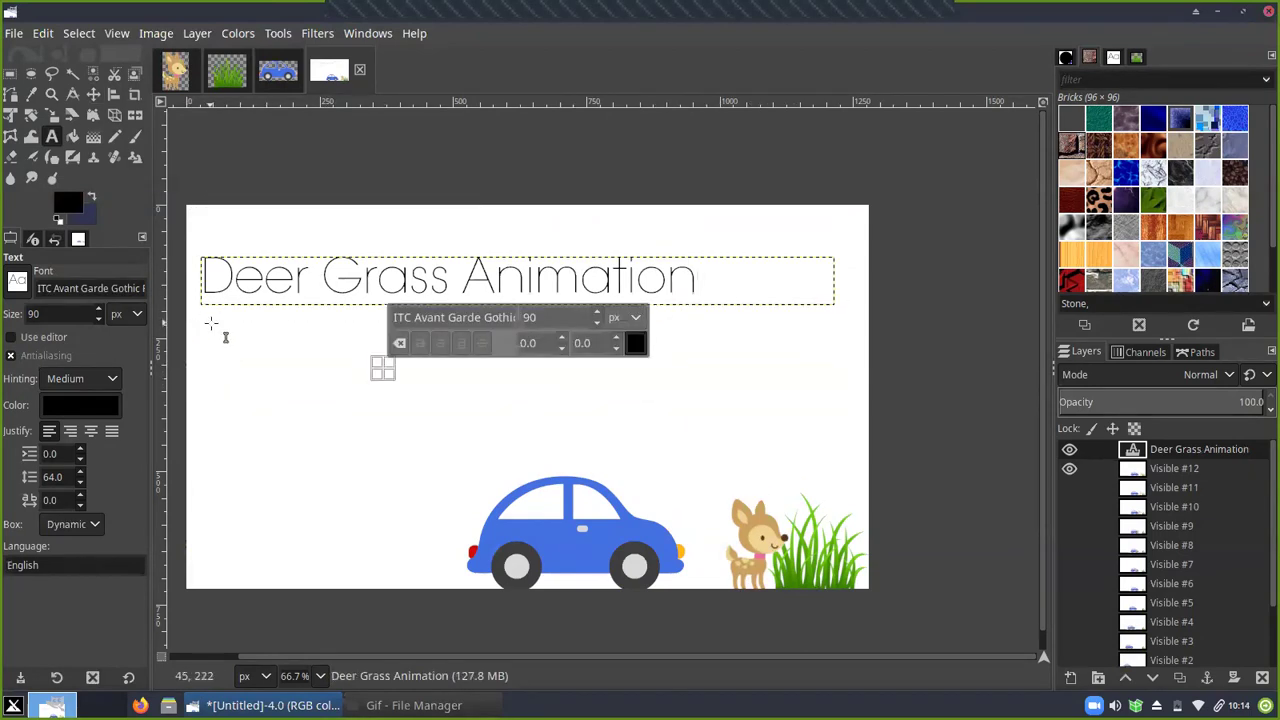
Add a second text box below the title reading 'Thanks for watching'
left_click_drag(294, 323, 843, 393)
type("Thanks for w")
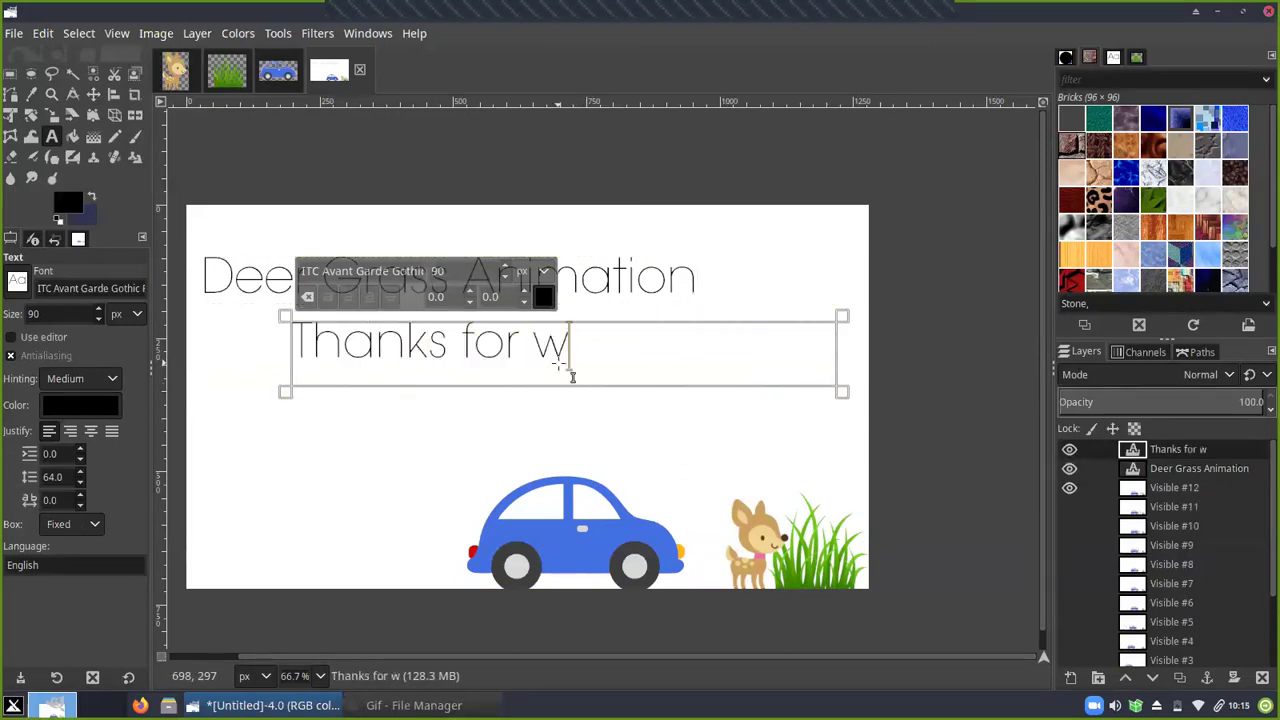
type("atching")
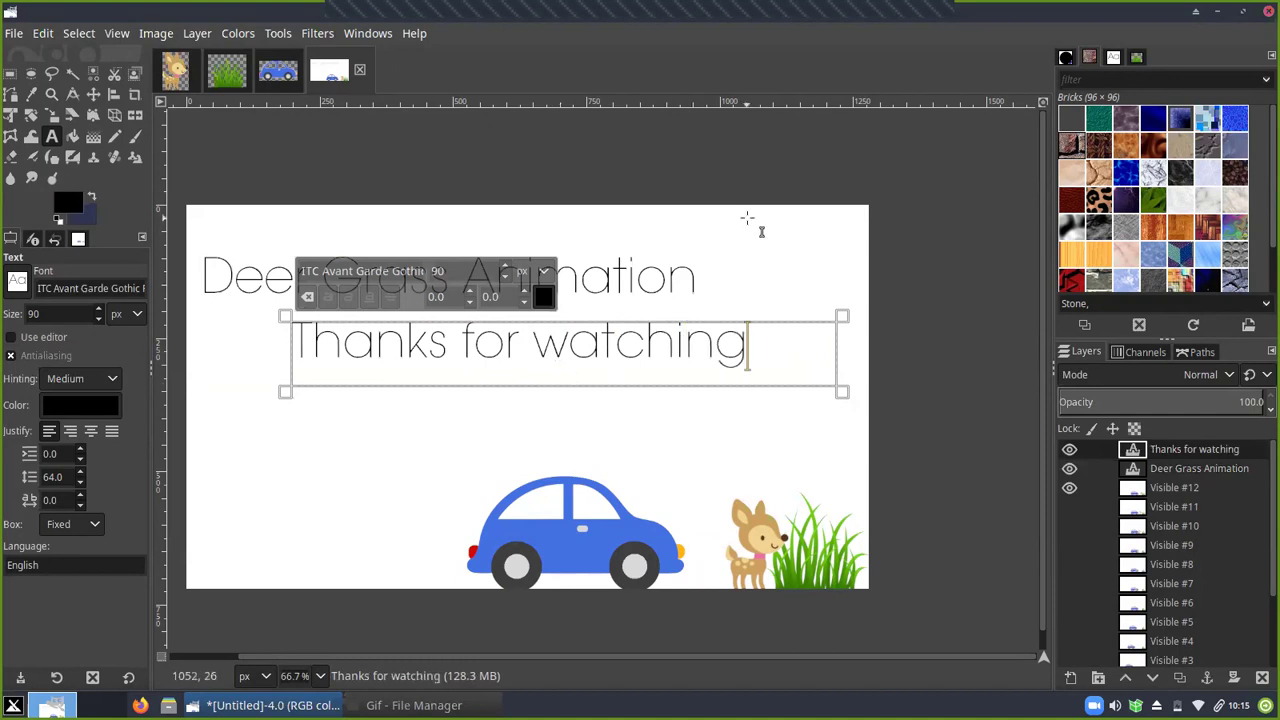
left_click(746, 220)
left_click(1064, 468)
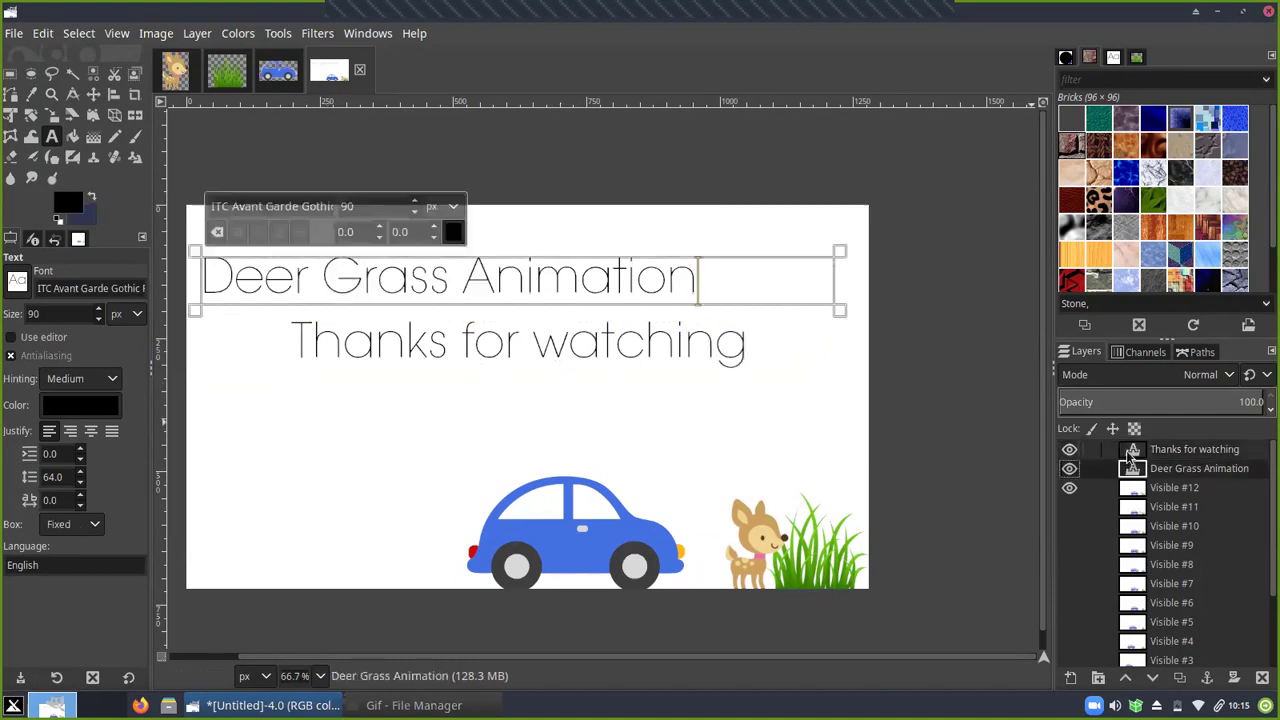
left_click(1064, 450)
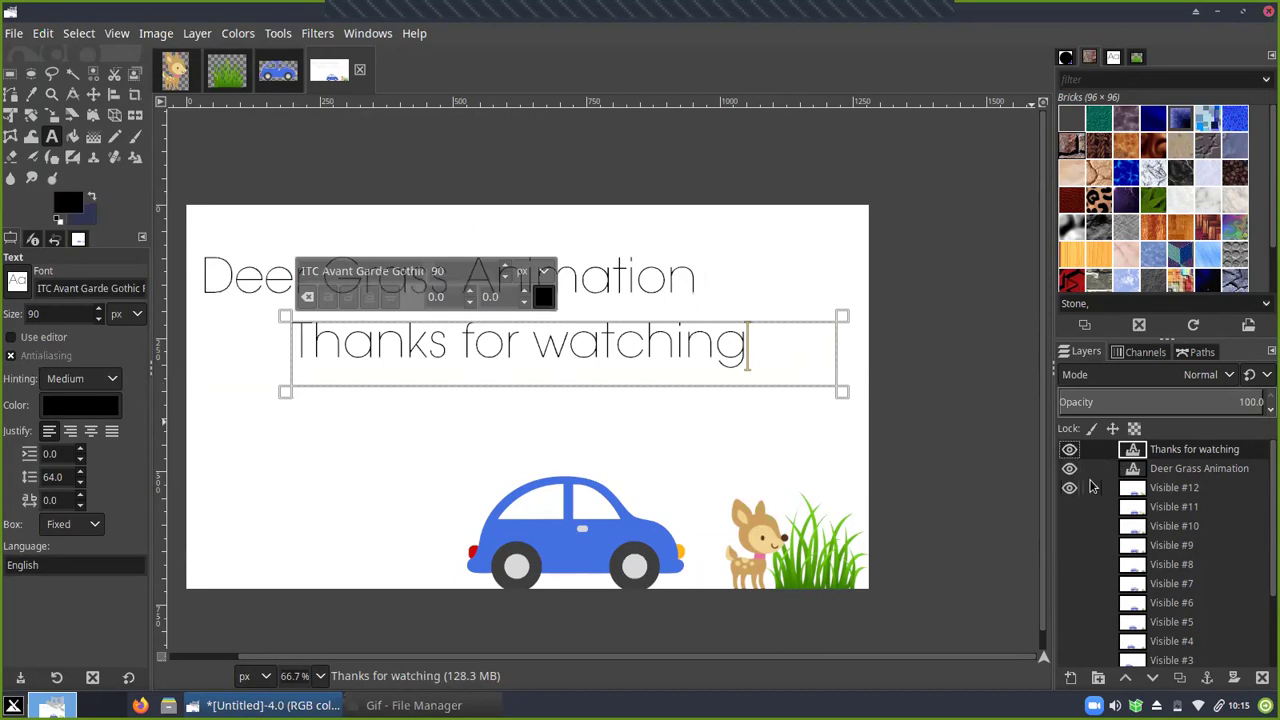
Hide the Thanks for watching, Deer Grass Animation, Visible #12 and pasted grass layers
left_click(1140, 490)
left_click(1069, 450)
left_click(1069, 468)
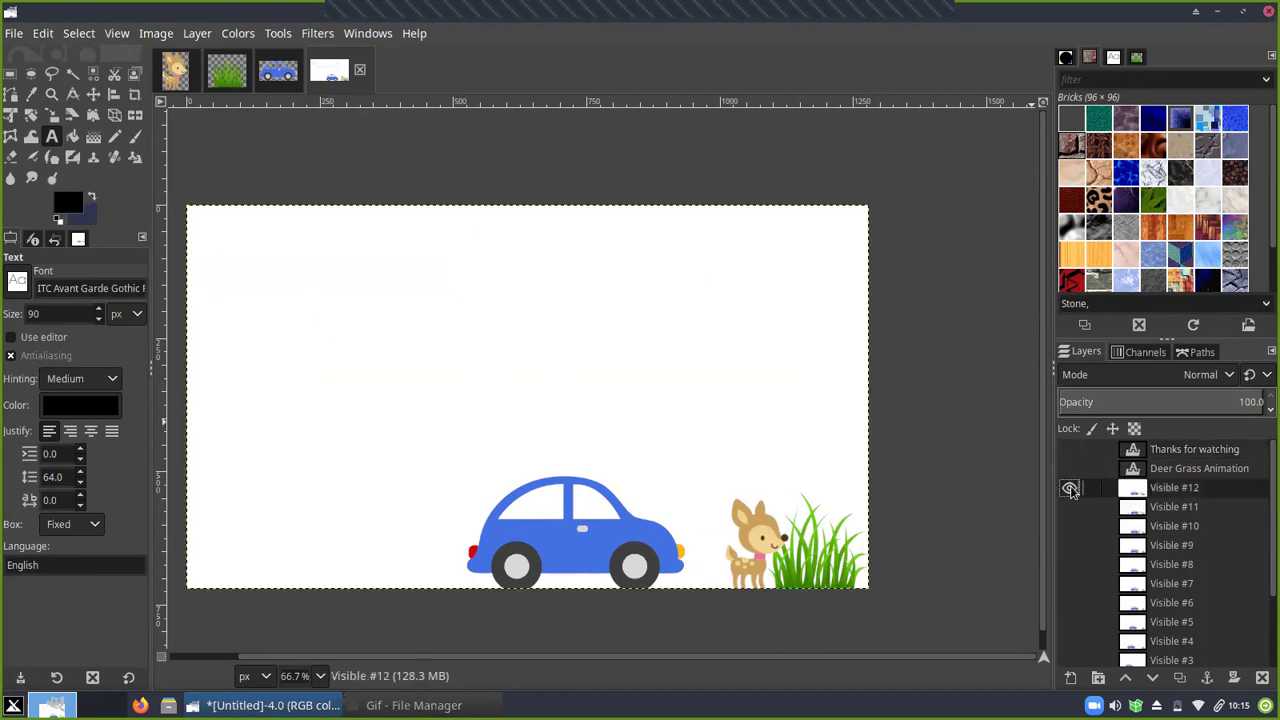
left_click(1069, 487)
scroll(1130, 570, "down", 3)
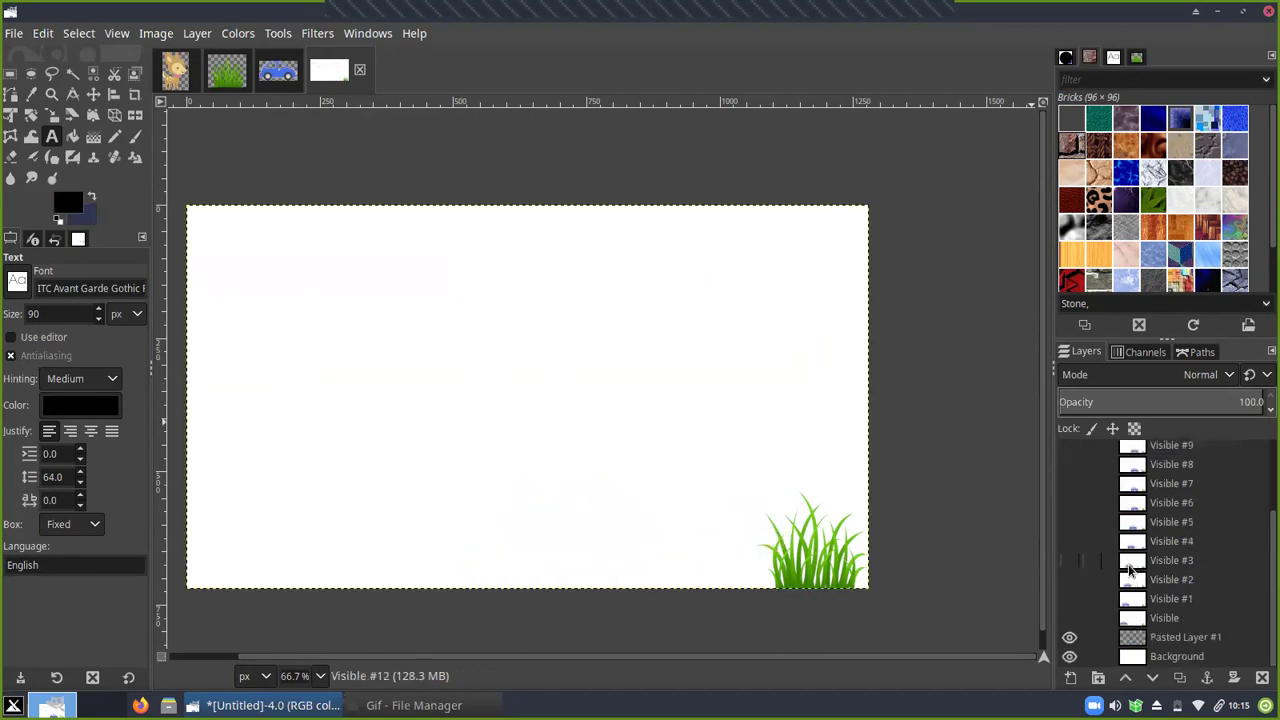
left_click(1069, 637)
left_click(1069, 656)
Delete the leftover pasted grass layer, Pasted Layer #1
left_click(1069, 656)
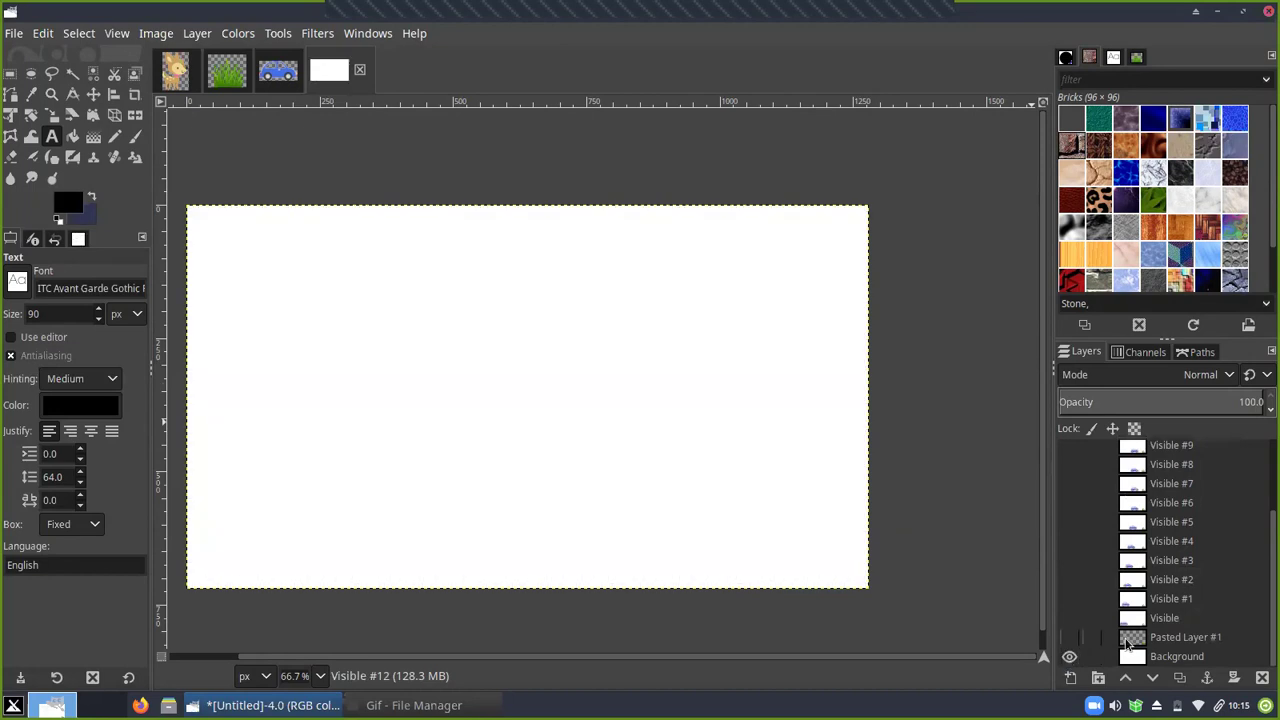
left_click(1128, 640)
right_click(1128, 645)
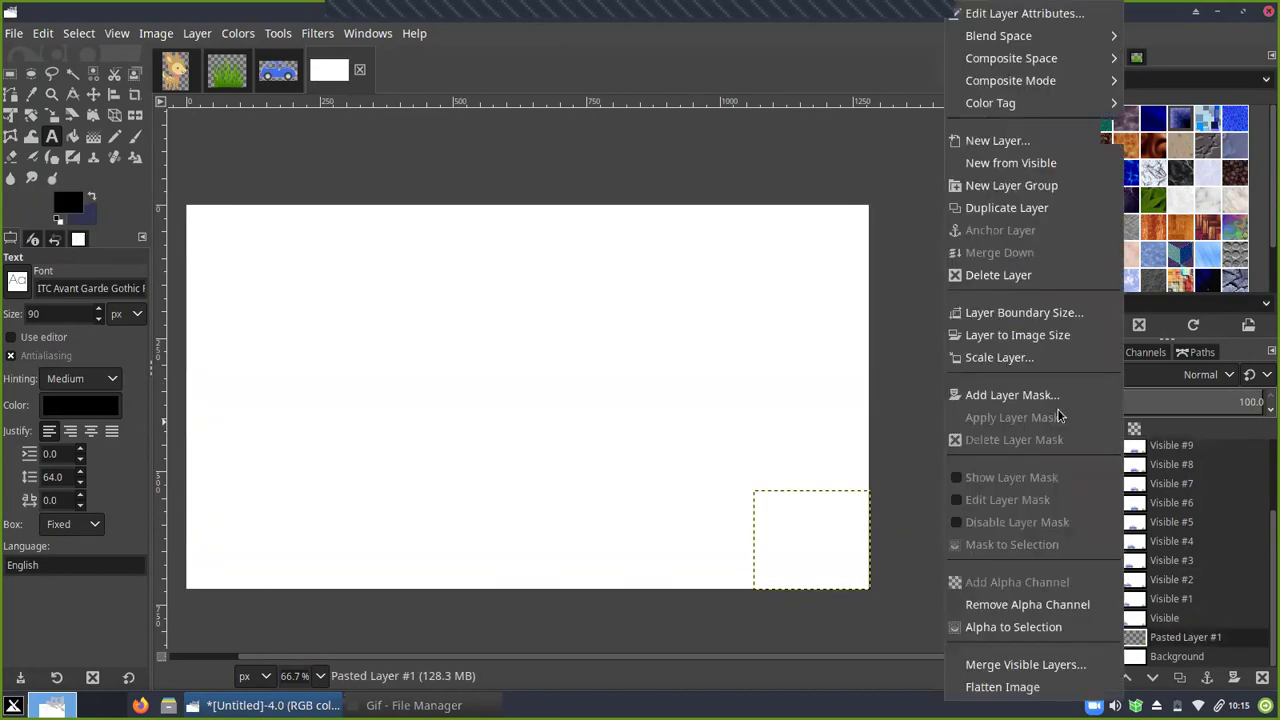
left_click(1165, 612)
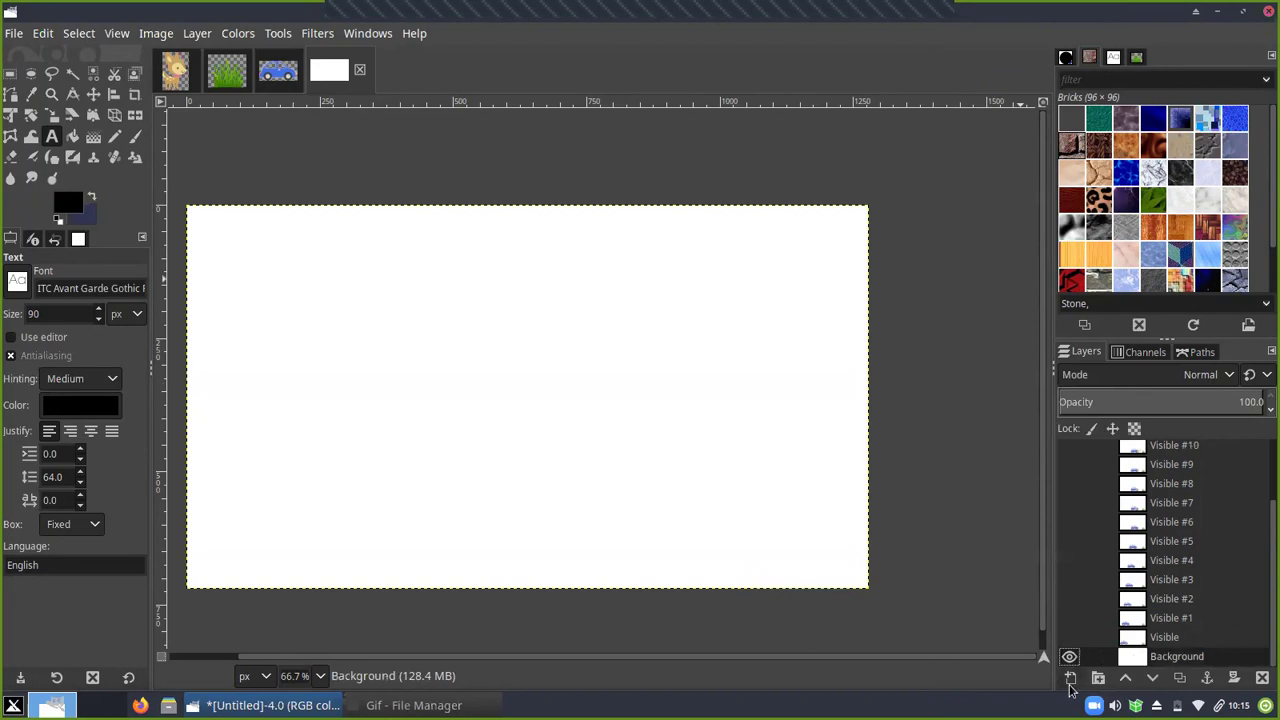
Show the first frame and frame layers Visible #1 through Visible #5, comparing Visible #3
left_click(1069, 639)
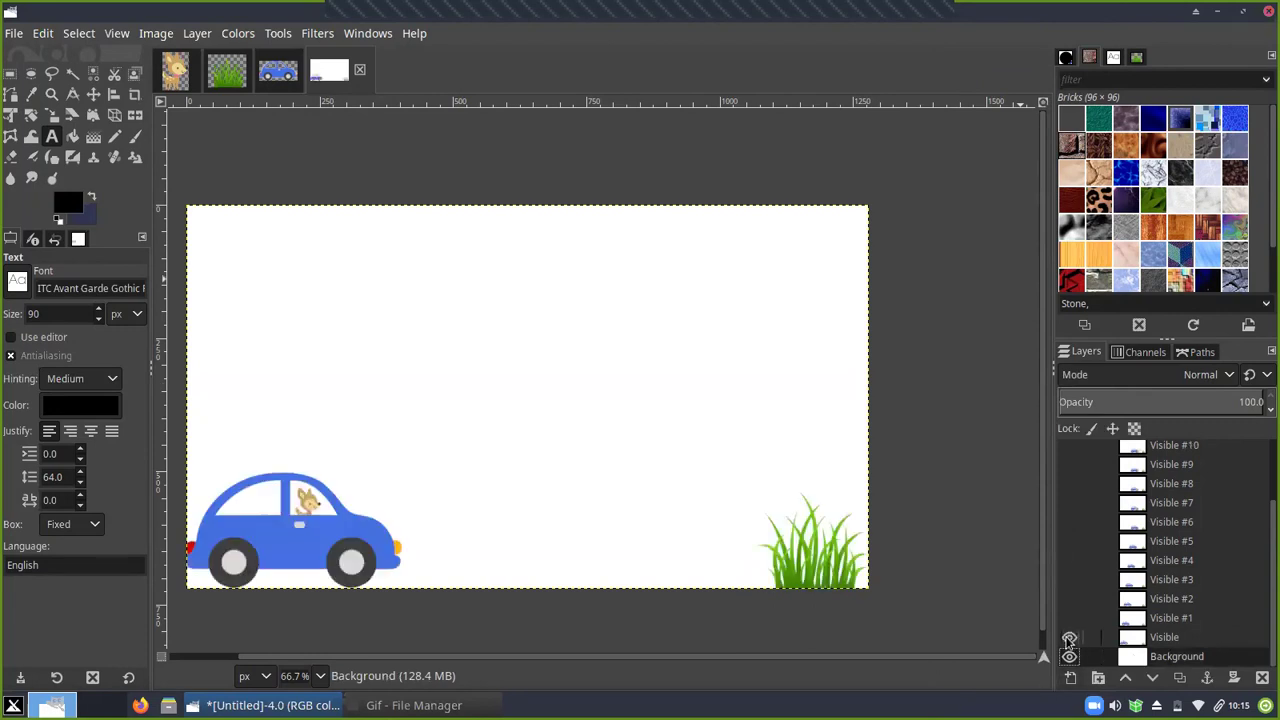
left_click(1069, 618)
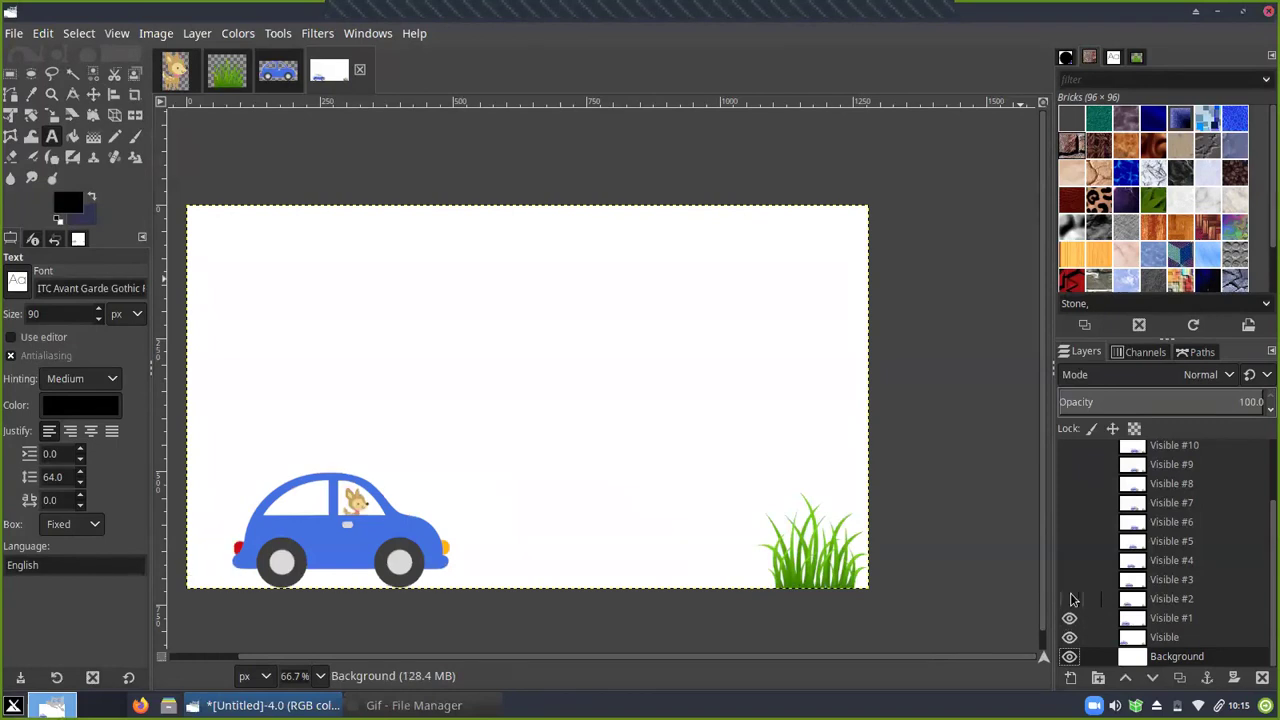
left_click(1069, 598)
left_click(1069, 580)
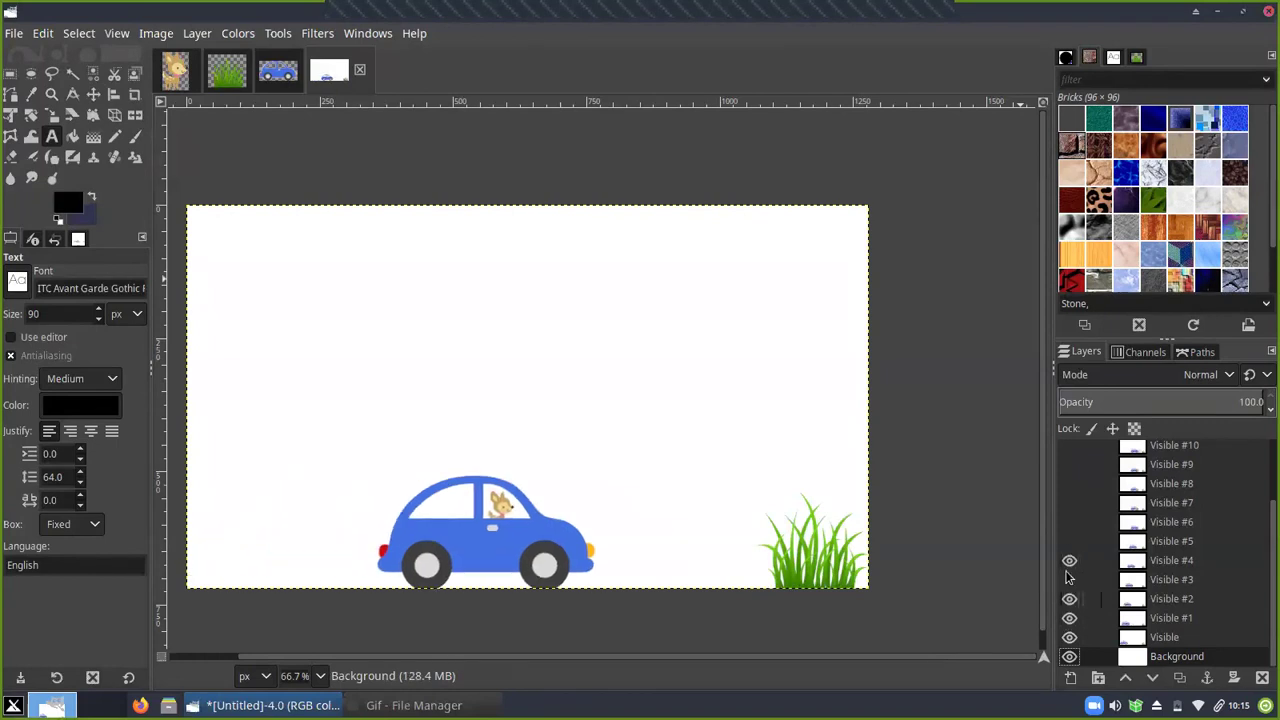
left_click(1068, 582)
left_click(1069, 579)
left_click(1069, 563)
left_click(1068, 541)
Show the deer frames Visible #7, #8 and #10, comparing Visible #7 with earlier frames
scroll(1068, 541, "up", 2)
left_click(1069, 541)
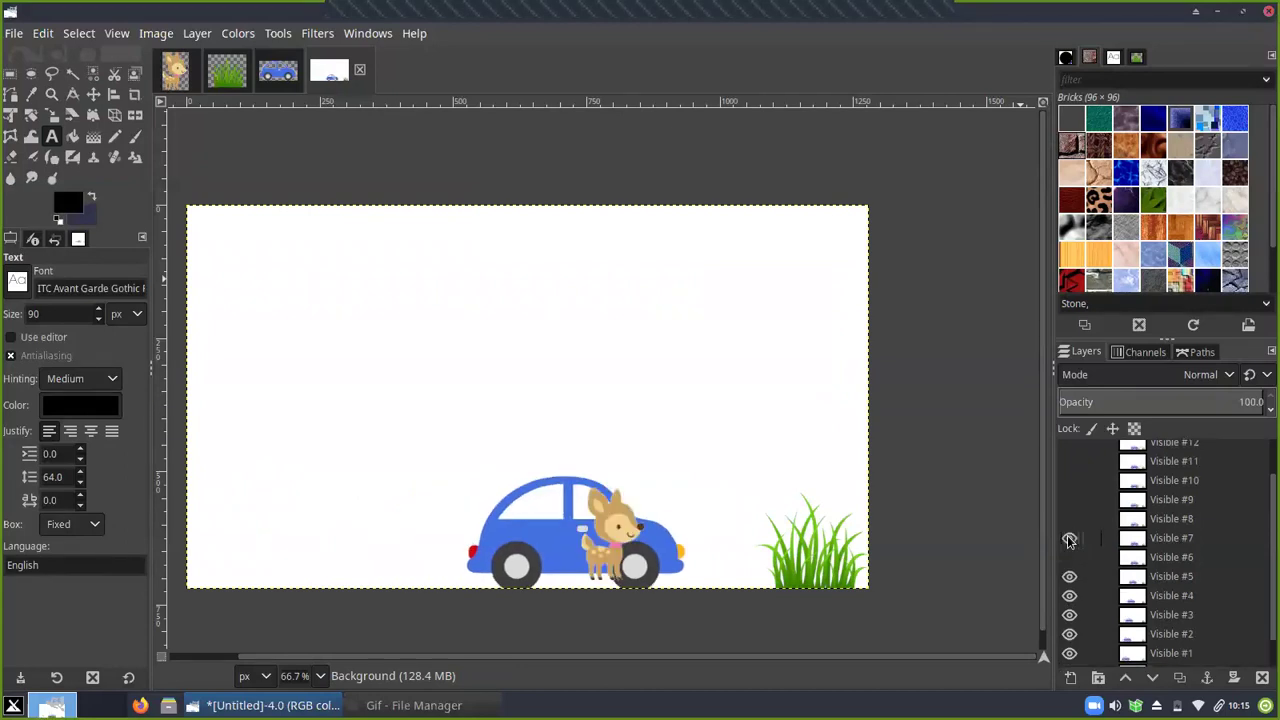
left_click(1069, 539)
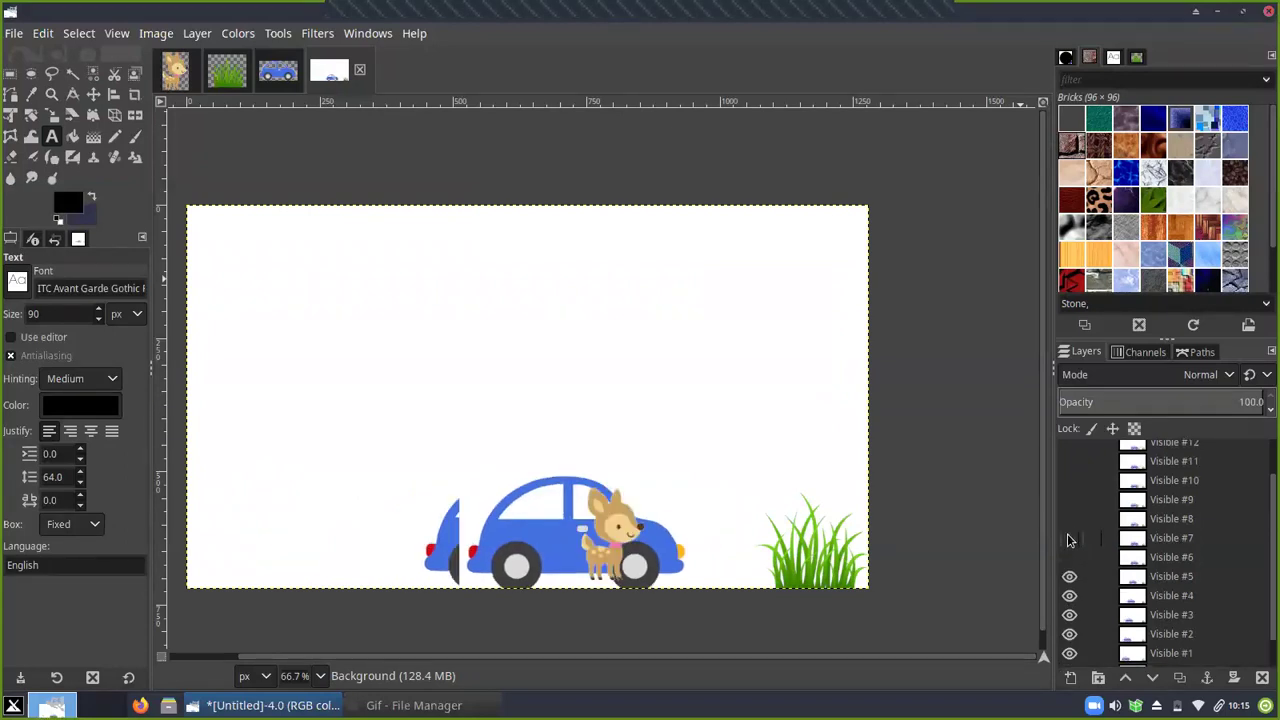
left_click(1069, 539)
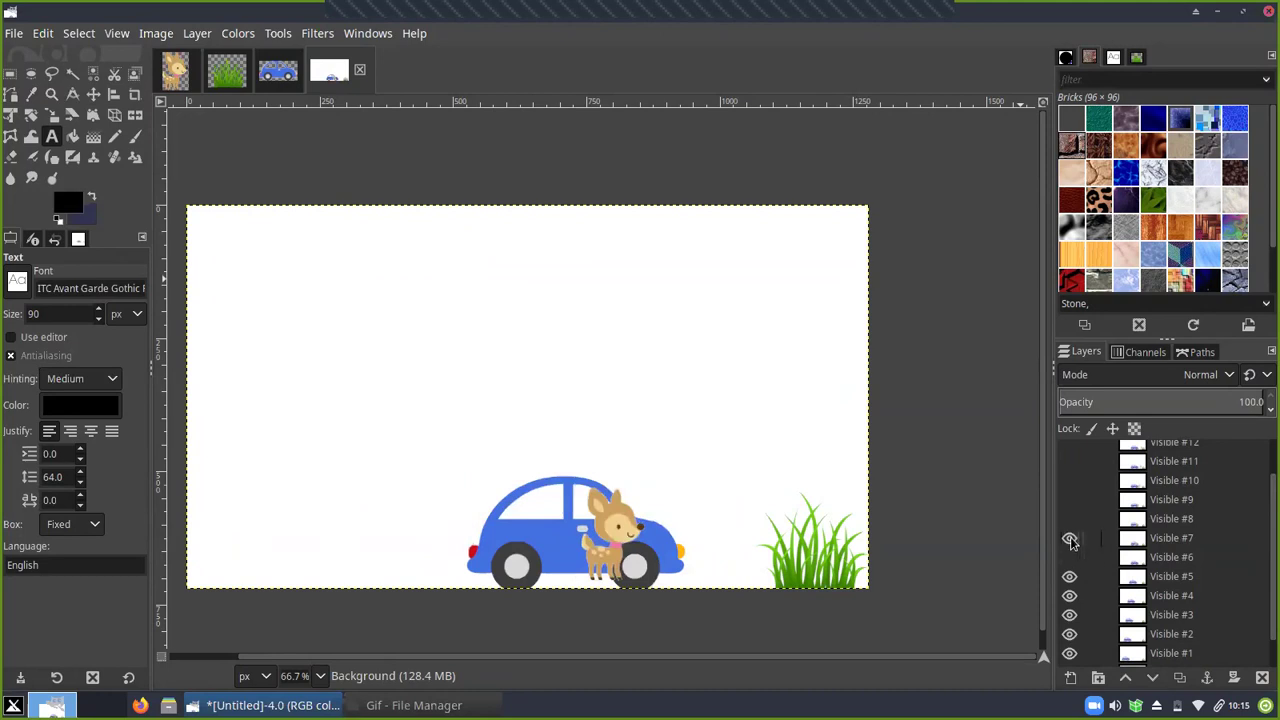
left_click(1069, 541)
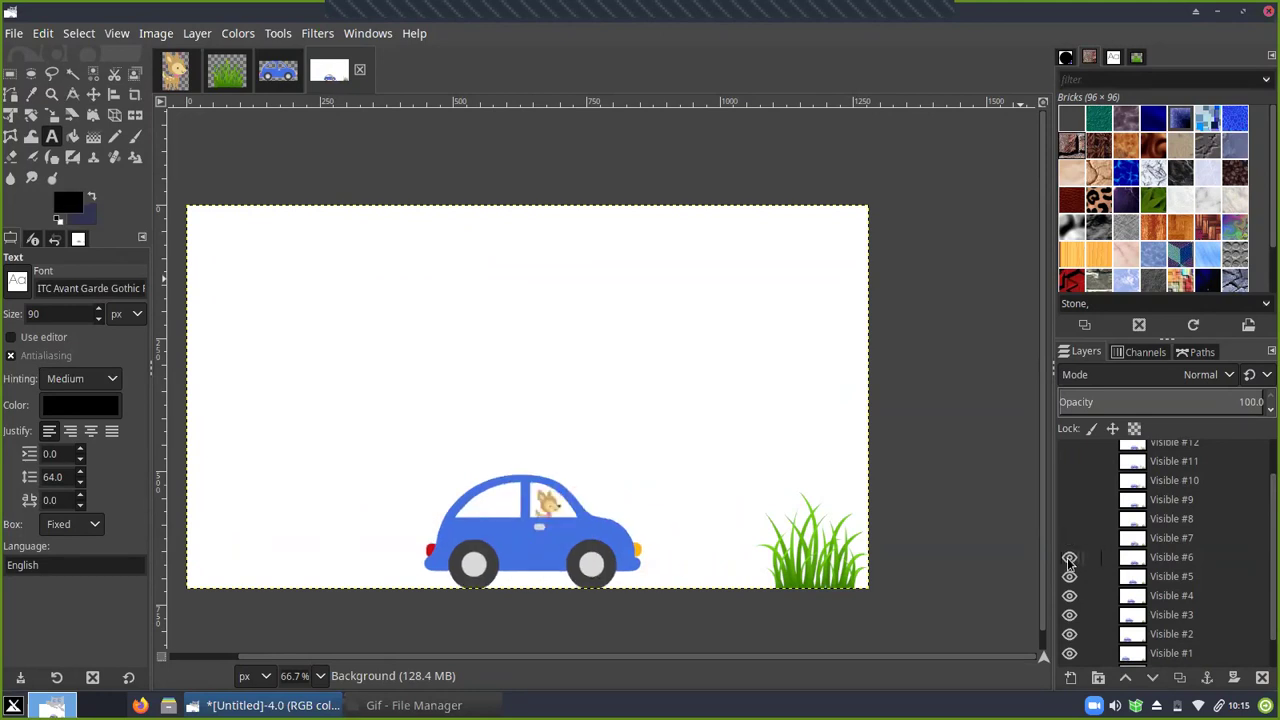
left_click(1069, 540)
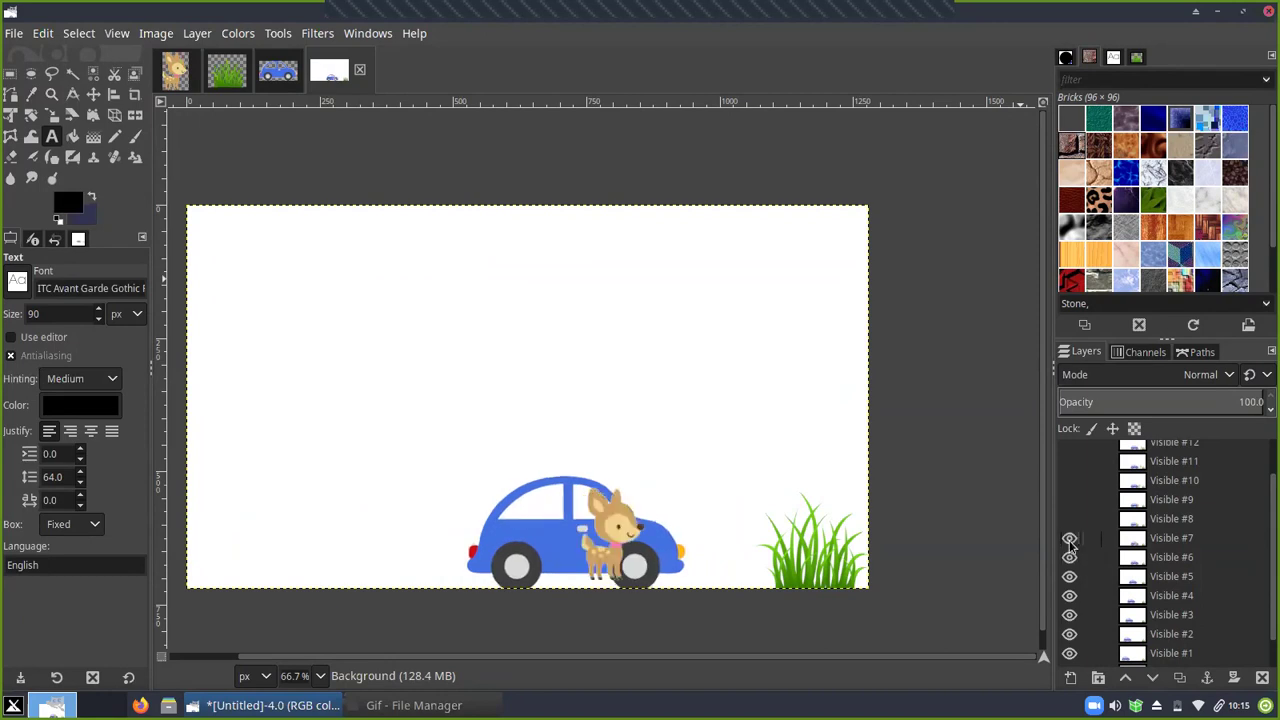
left_click(1070, 521)
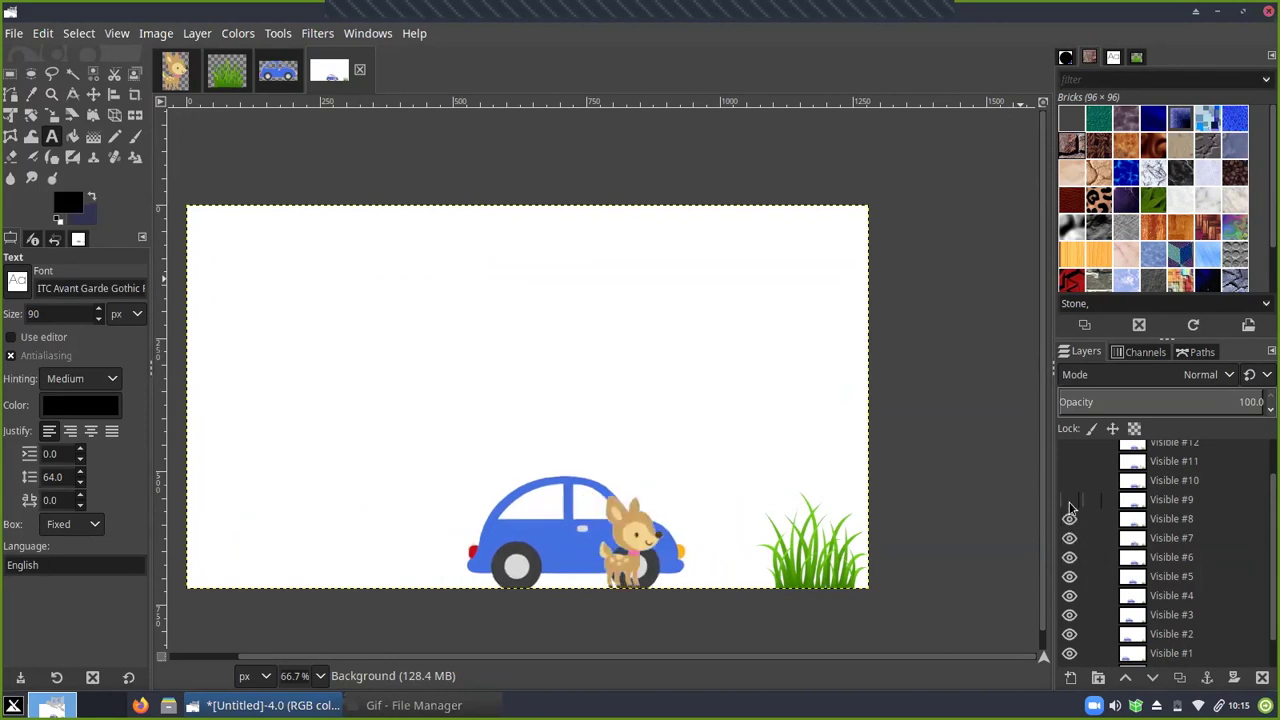
left_click(1069, 480)
Show Visible #11, Visible #12 and the Deer Grass Animation and Thanks for watching text layers
scroll(1068, 485, "up", 1)
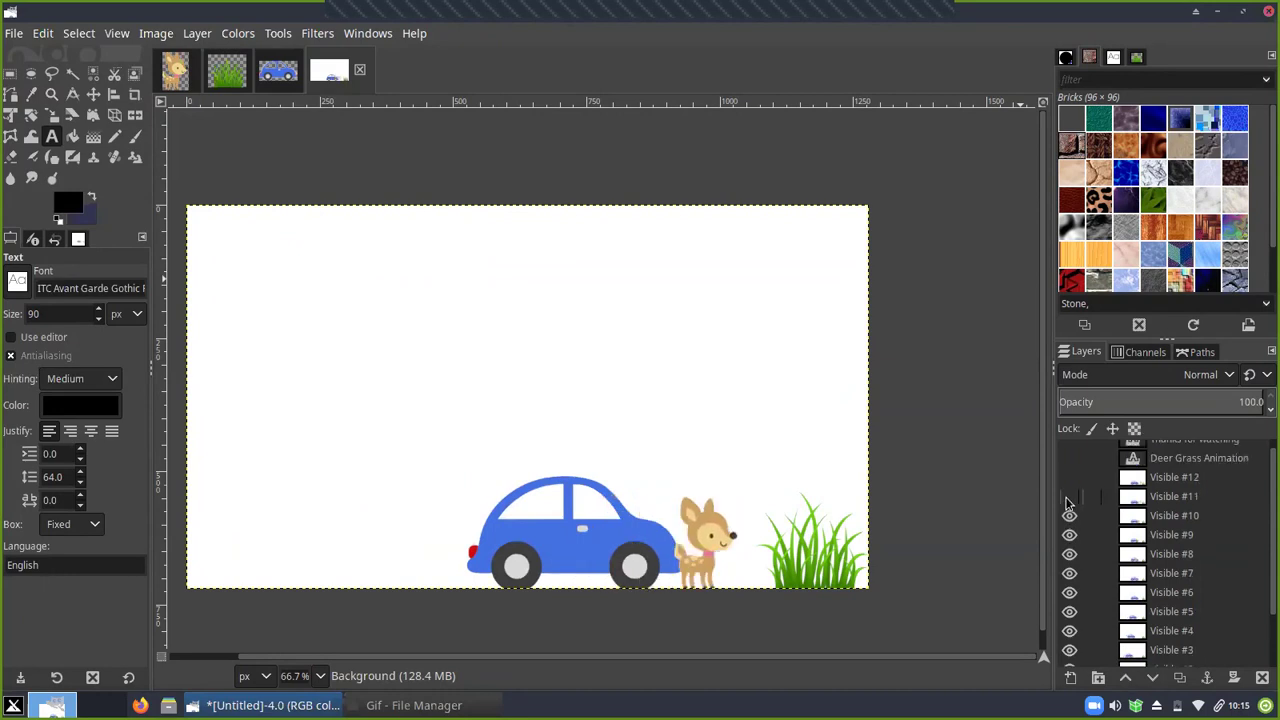
left_click(1069, 497)
scroll(1068, 503, "up", 1)
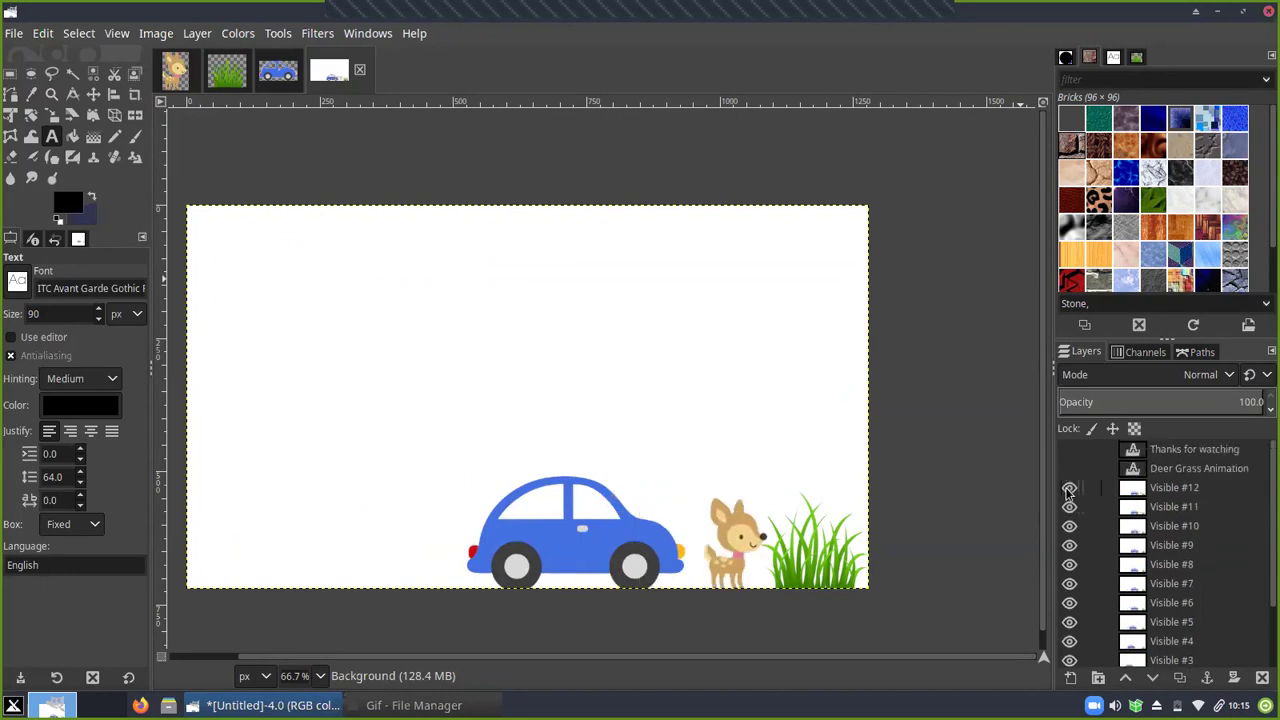
left_click(1069, 488)
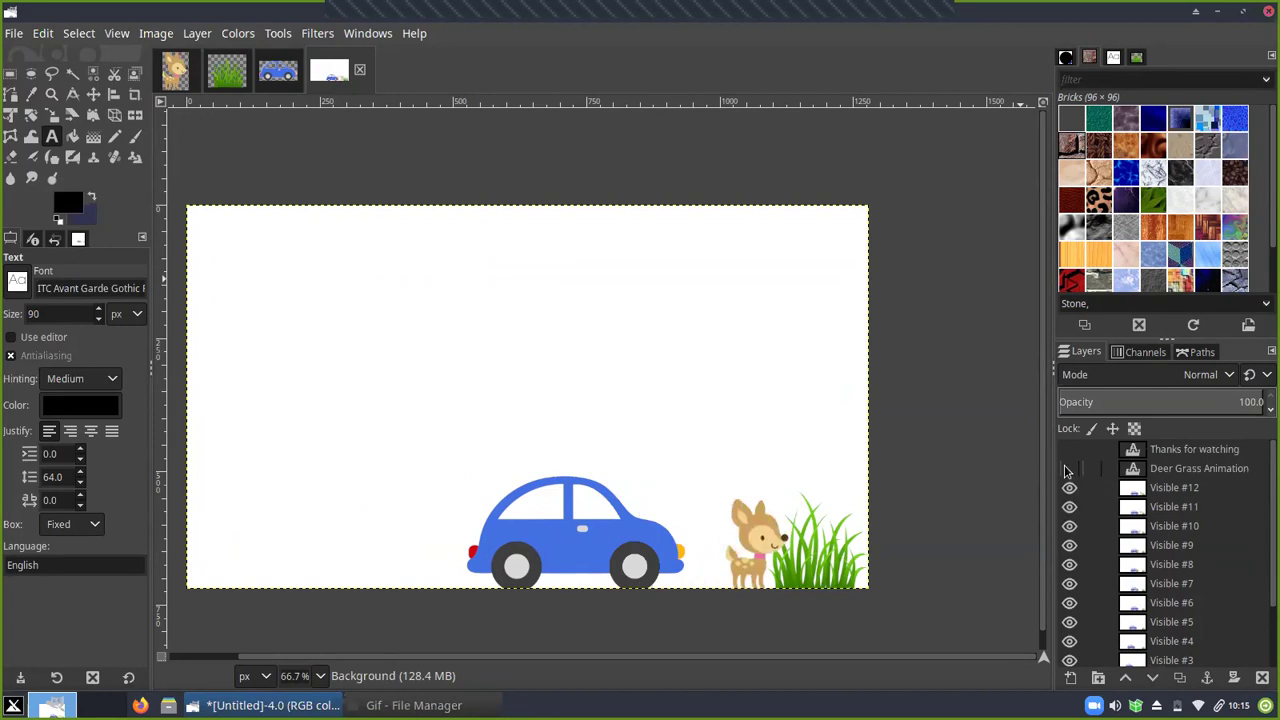
left_click(1069, 468)
left_click(1069, 449)
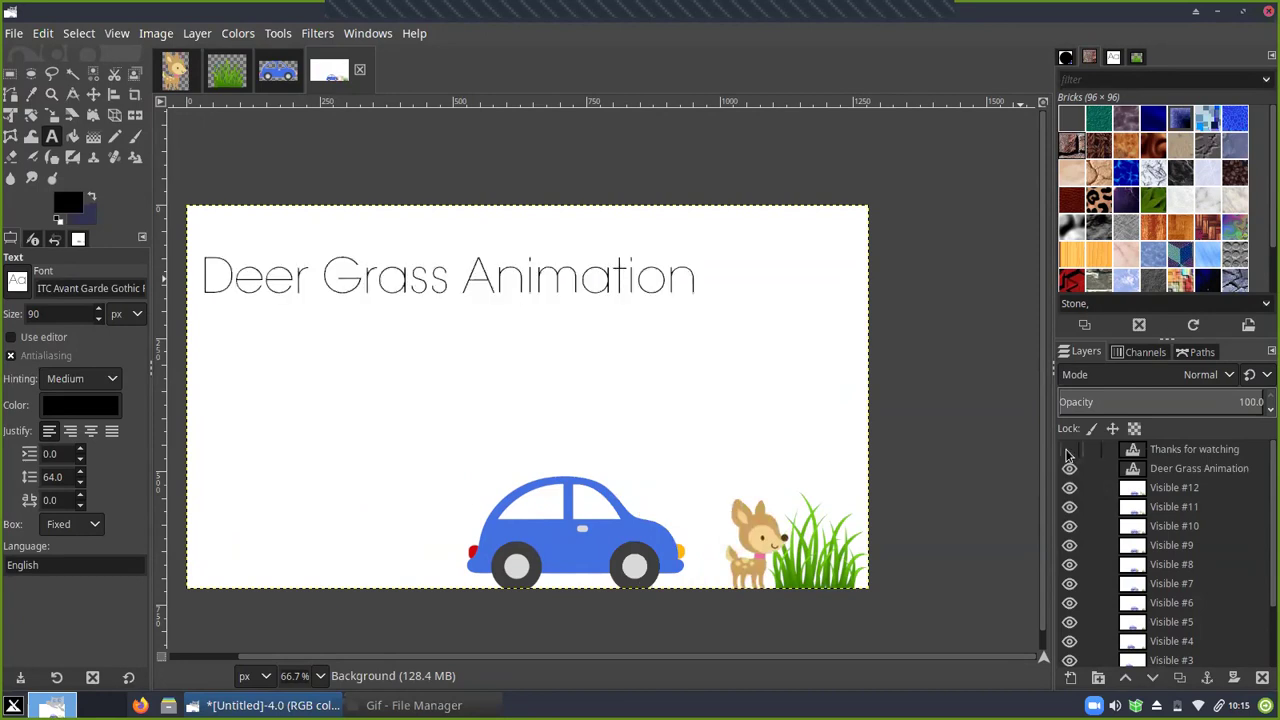
Close the grass, car and deer source images, discarding their unsaved changes
left_click(226, 82)
left_click(256, 74)
left_click(257, 72)
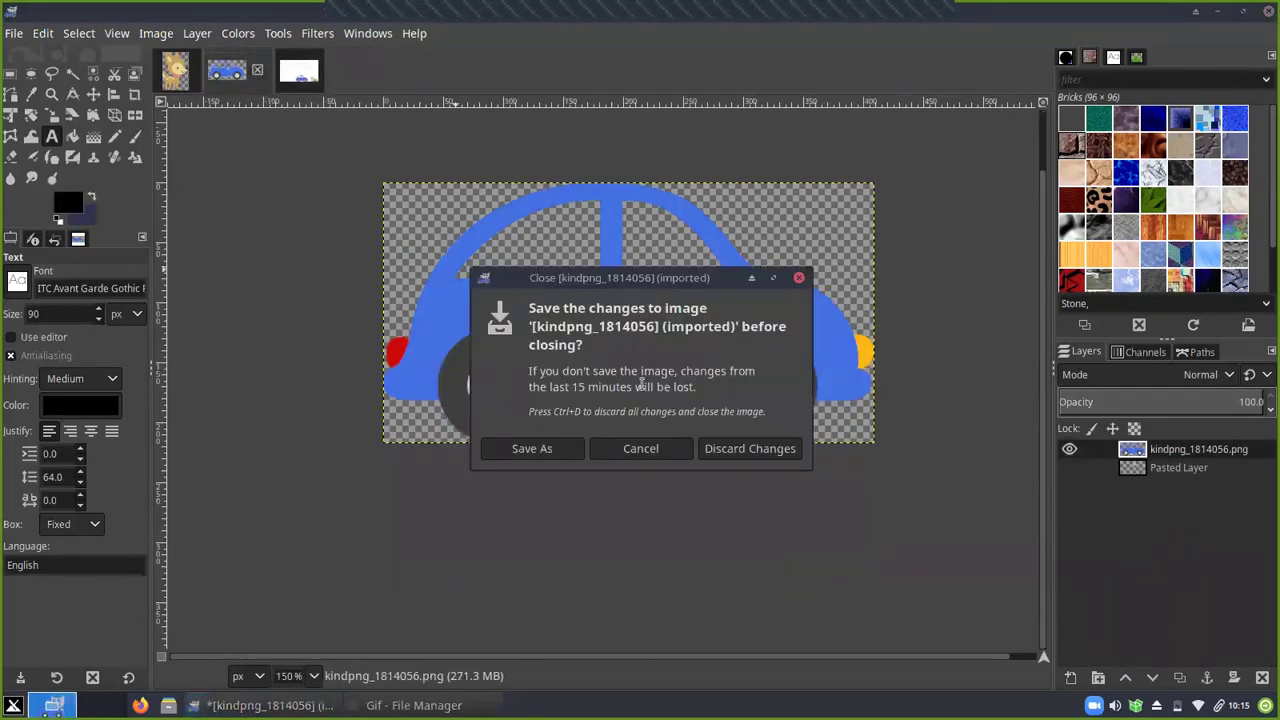
left_click(712, 449)
left_click(176, 72)
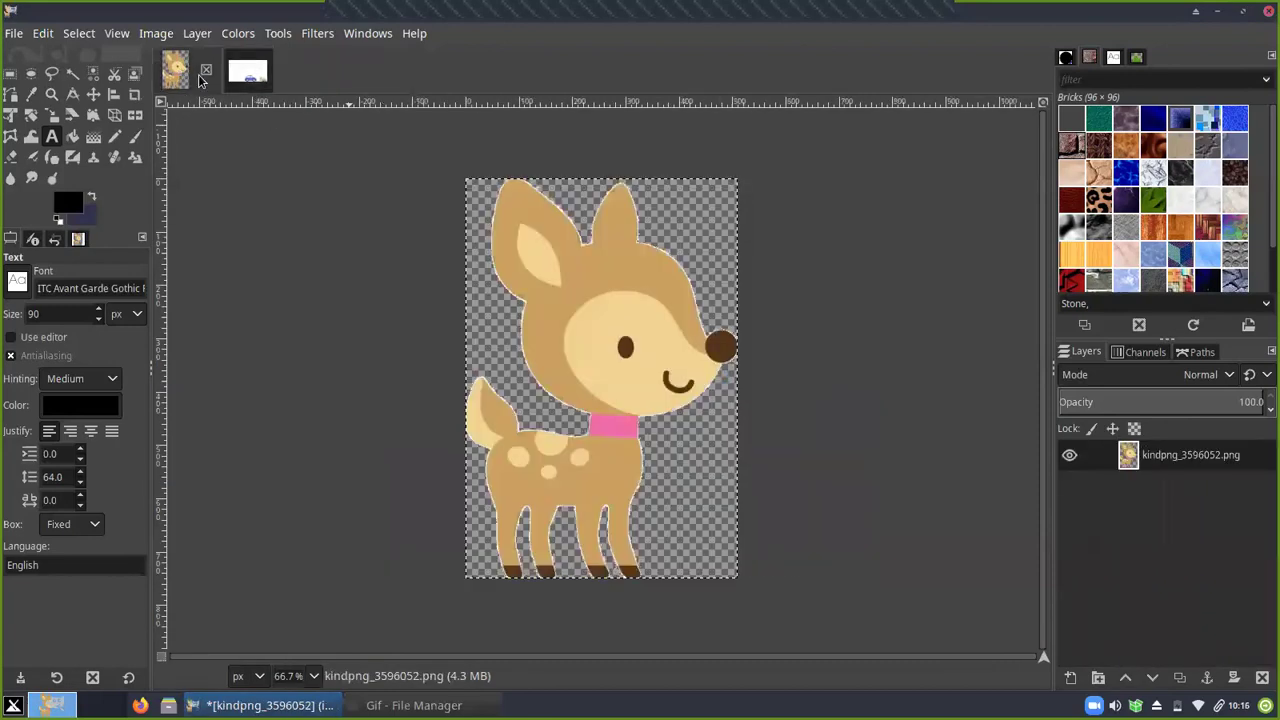
left_click(206, 70)
left_click(760, 449)
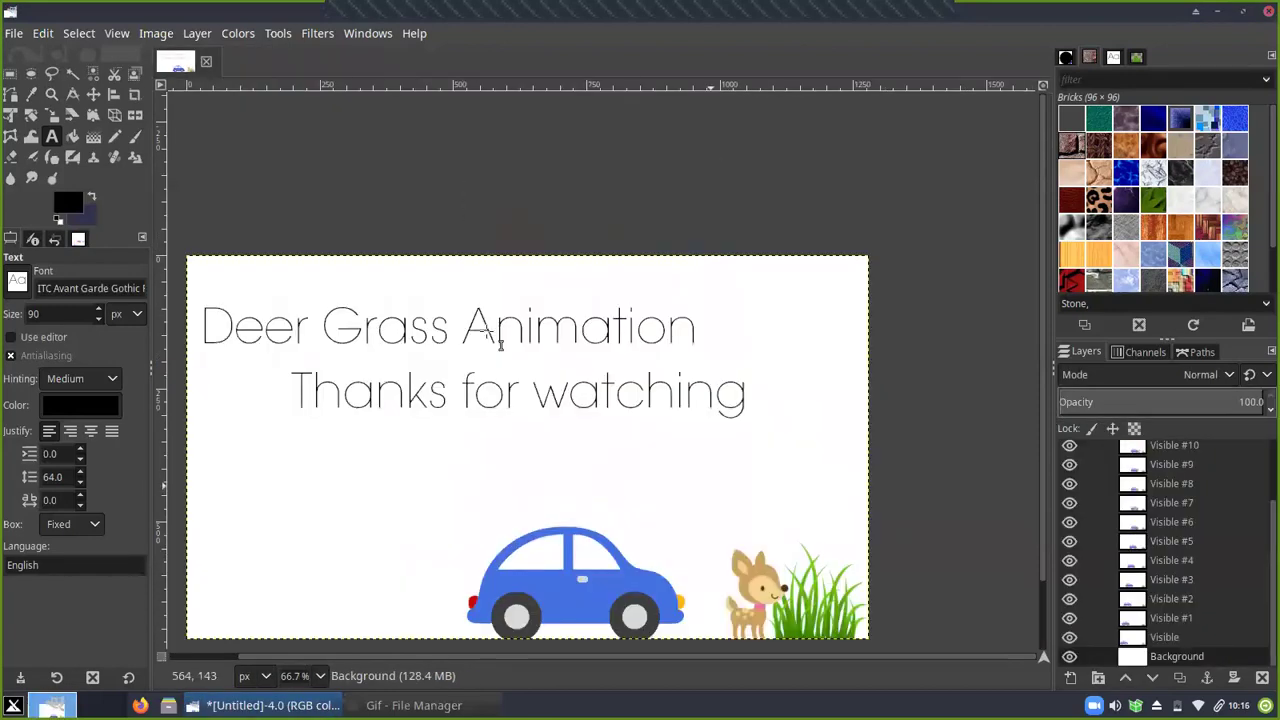
Run Filters > Animation > Optimize (for GIF) on the composition
left_click(318, 35)
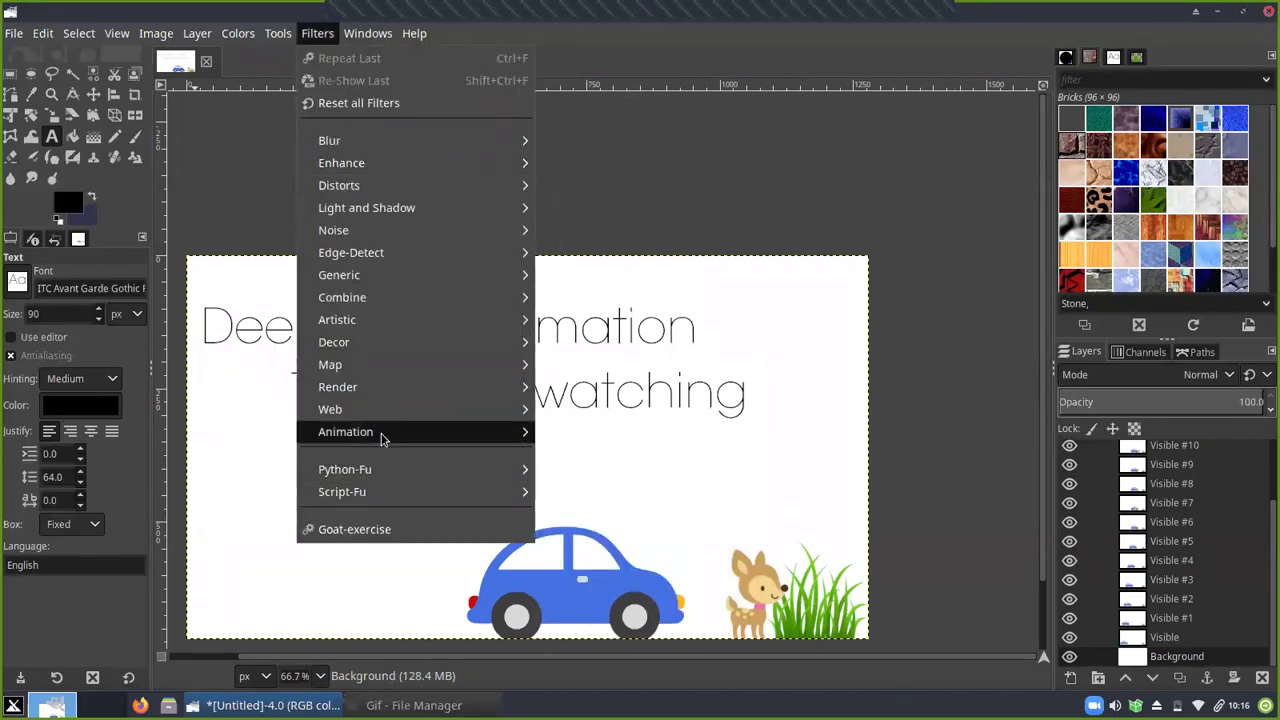
mouse_move(381, 434)
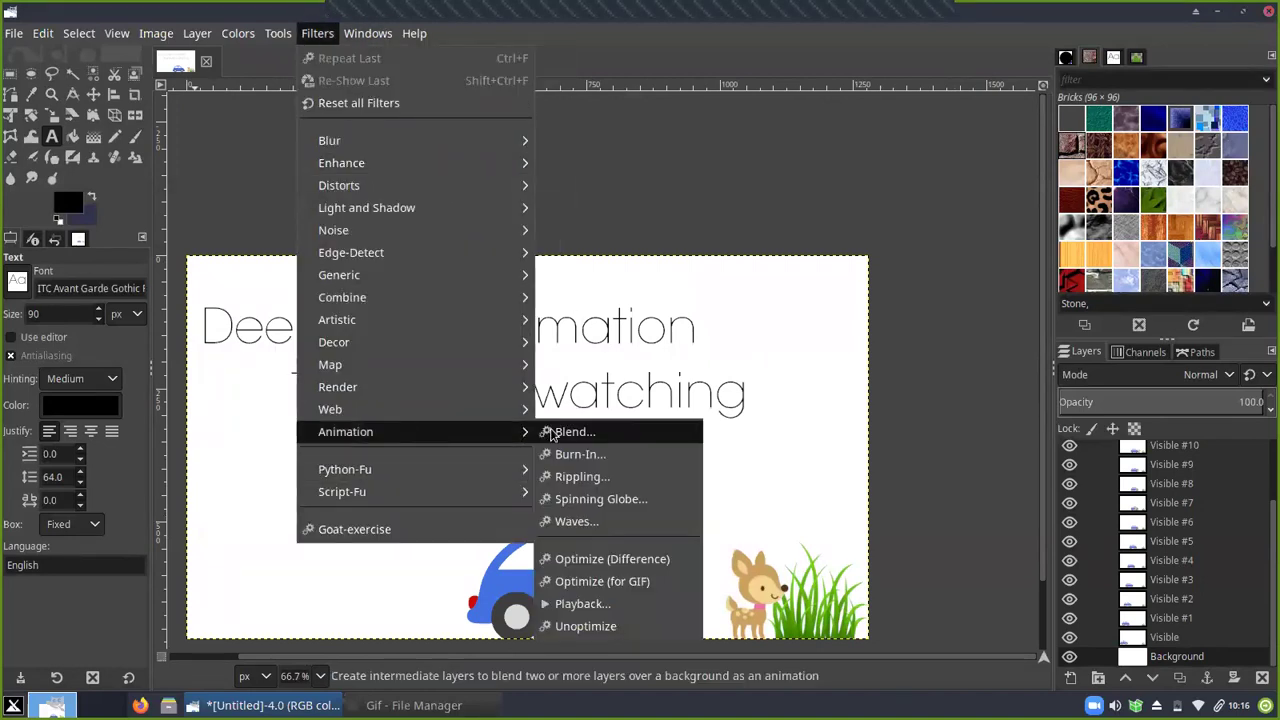
left_click(609, 583)
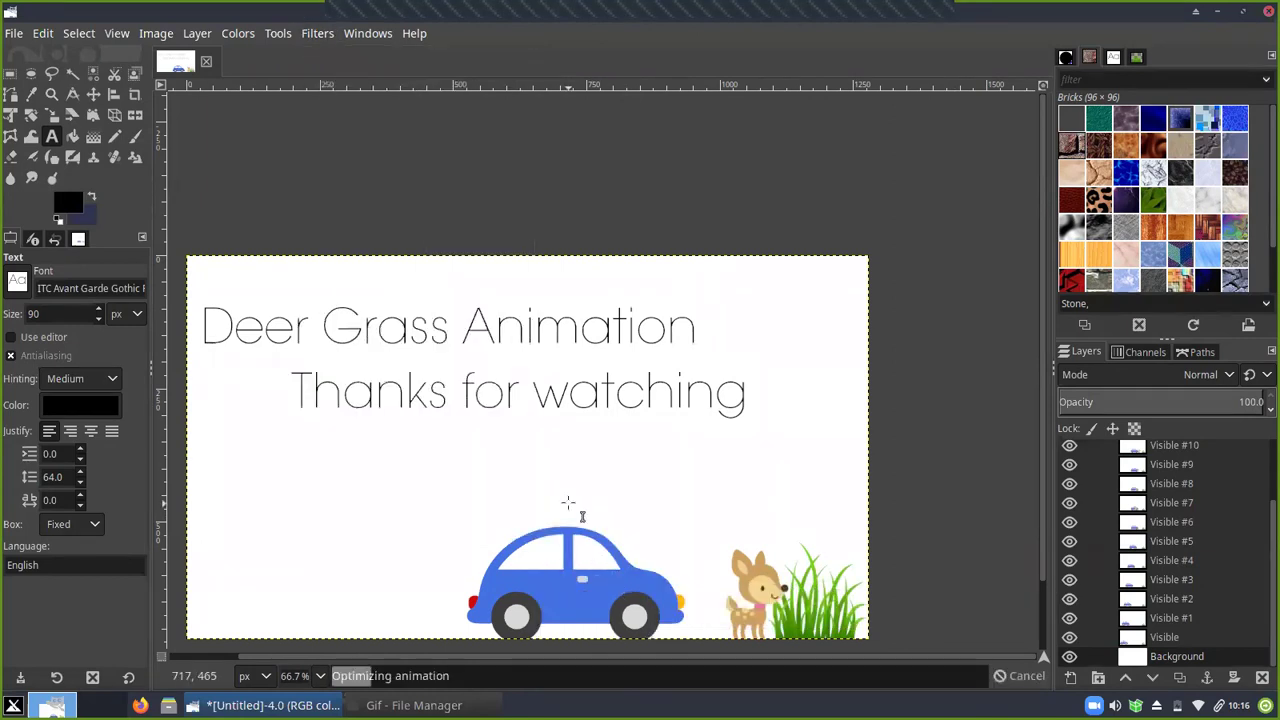
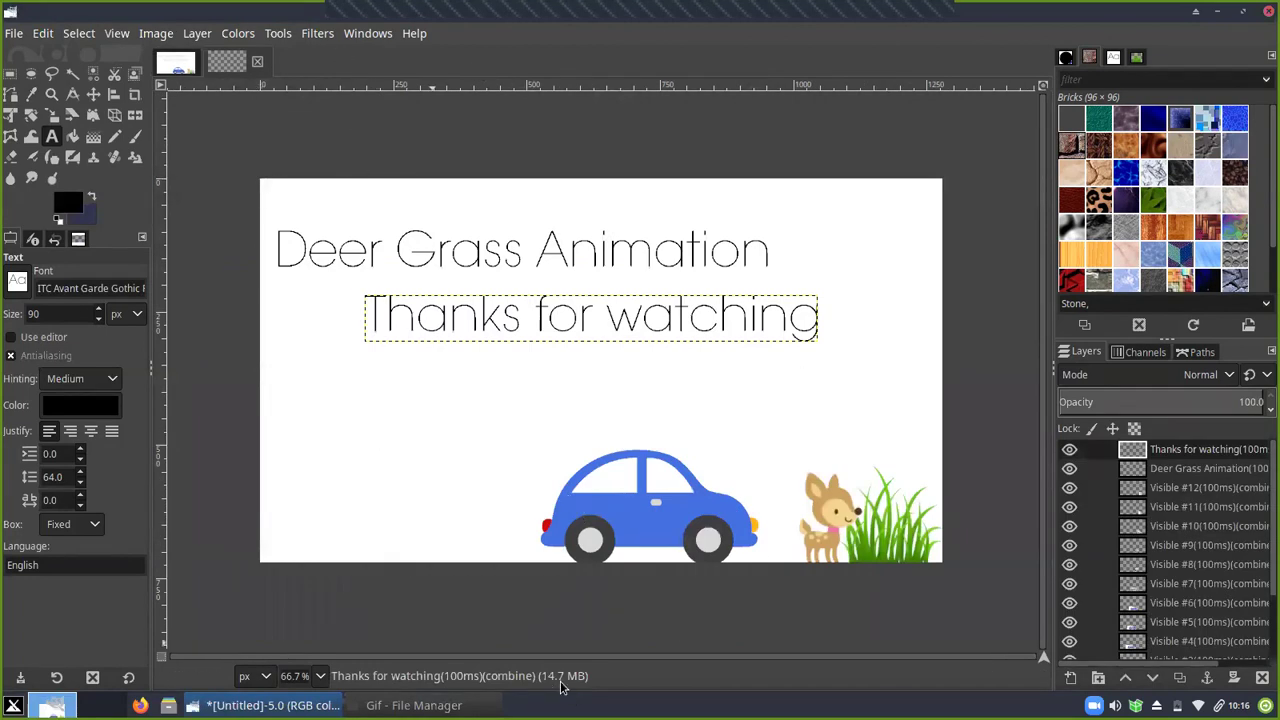
Play the animation in the Animation Playback preview to check it, then close the preview
left_click(176, 62)
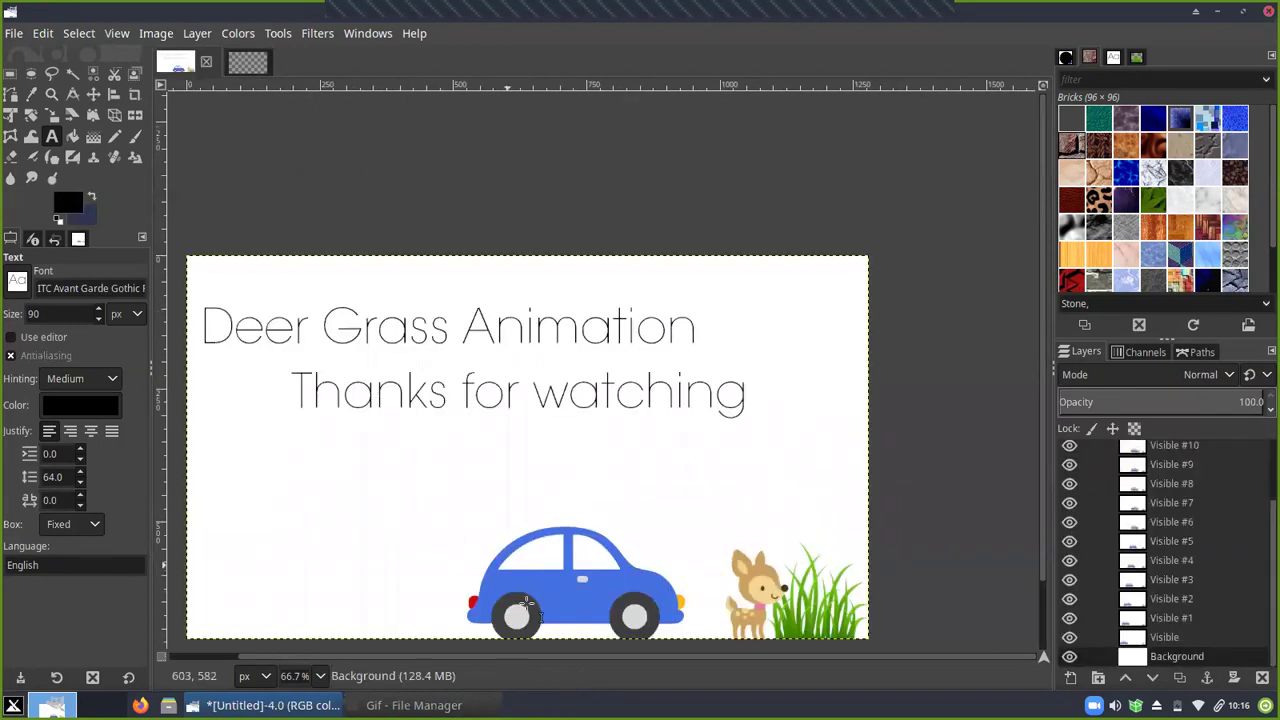
left_click(249, 62)
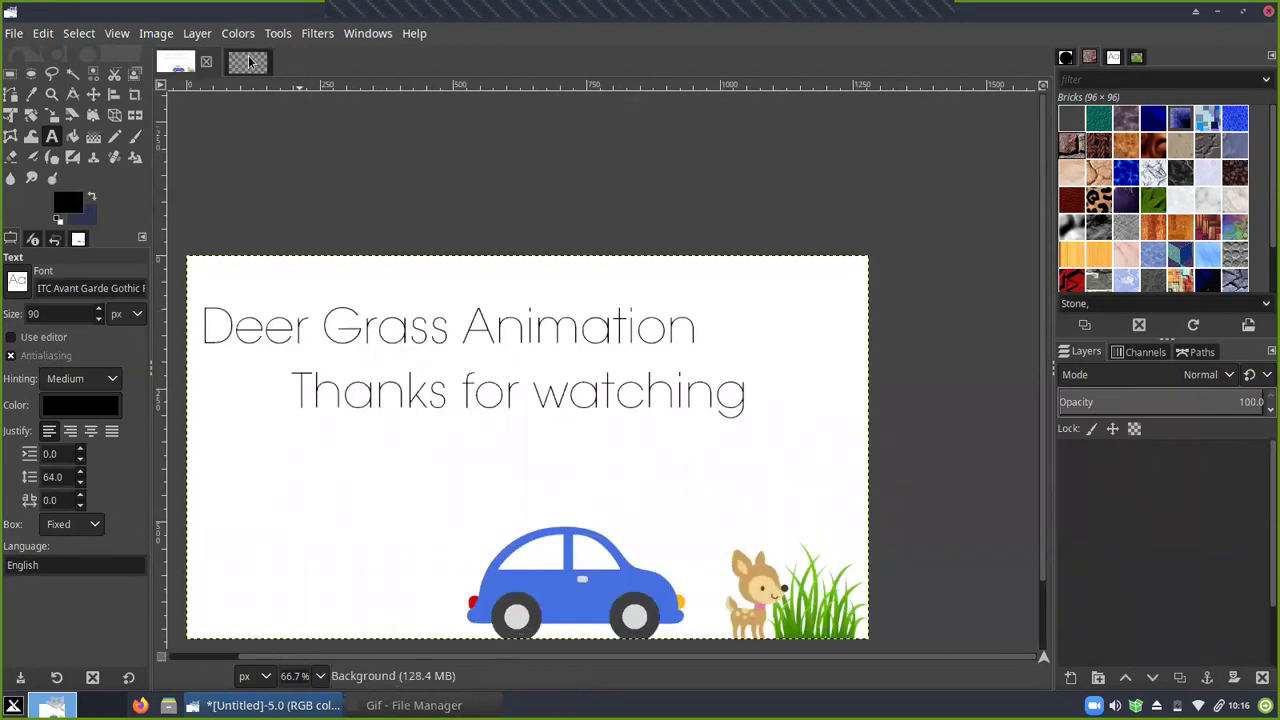
left_click(318, 33)
mouse_move(415, 464)
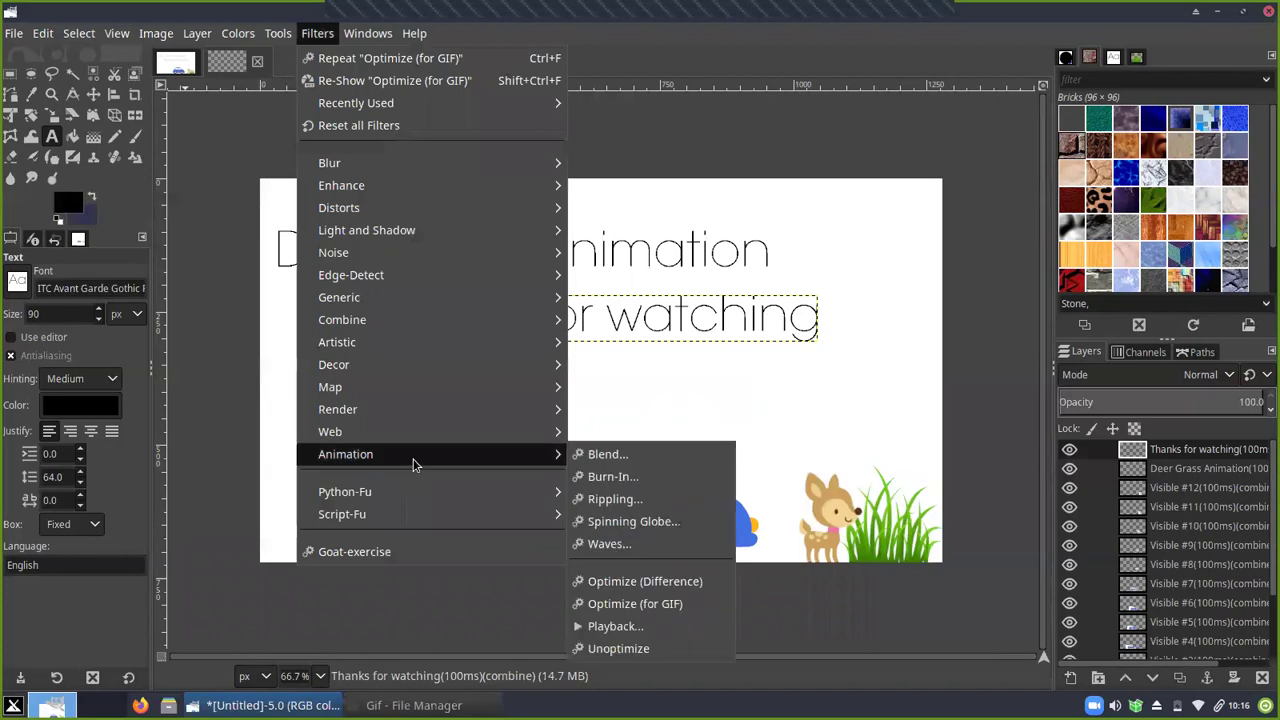
left_click(618, 648)
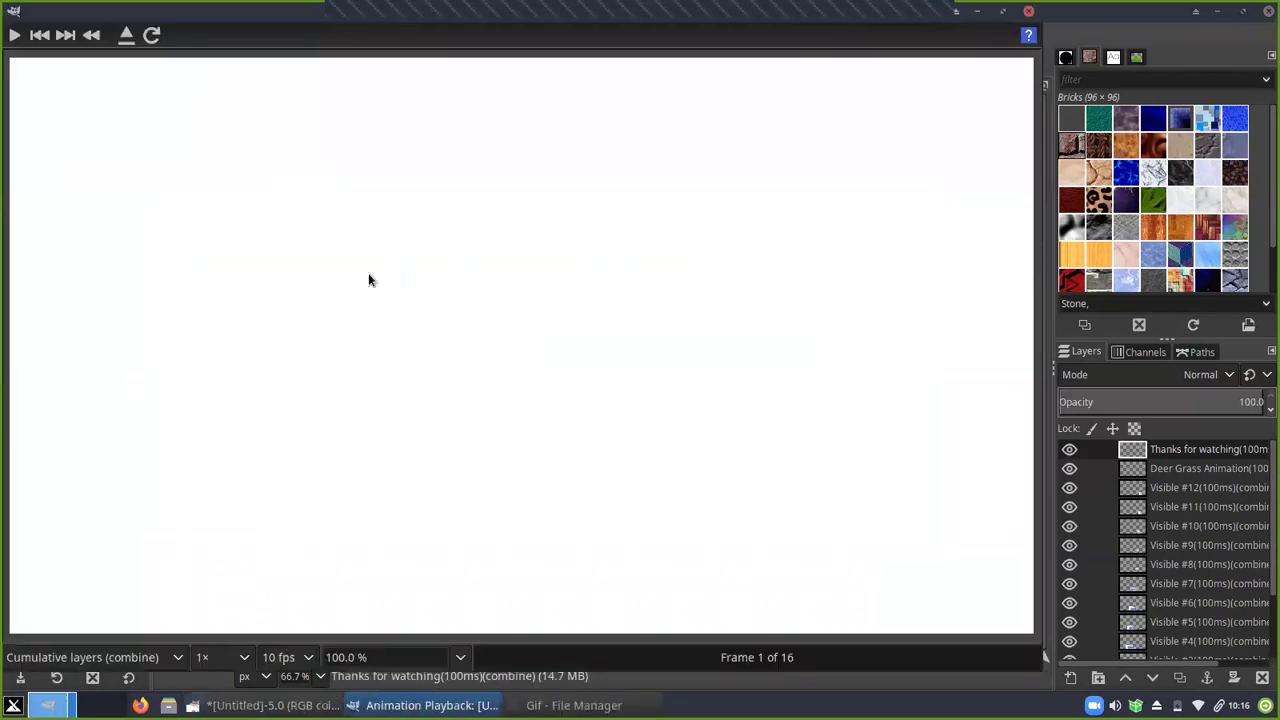
left_click(16, 40)
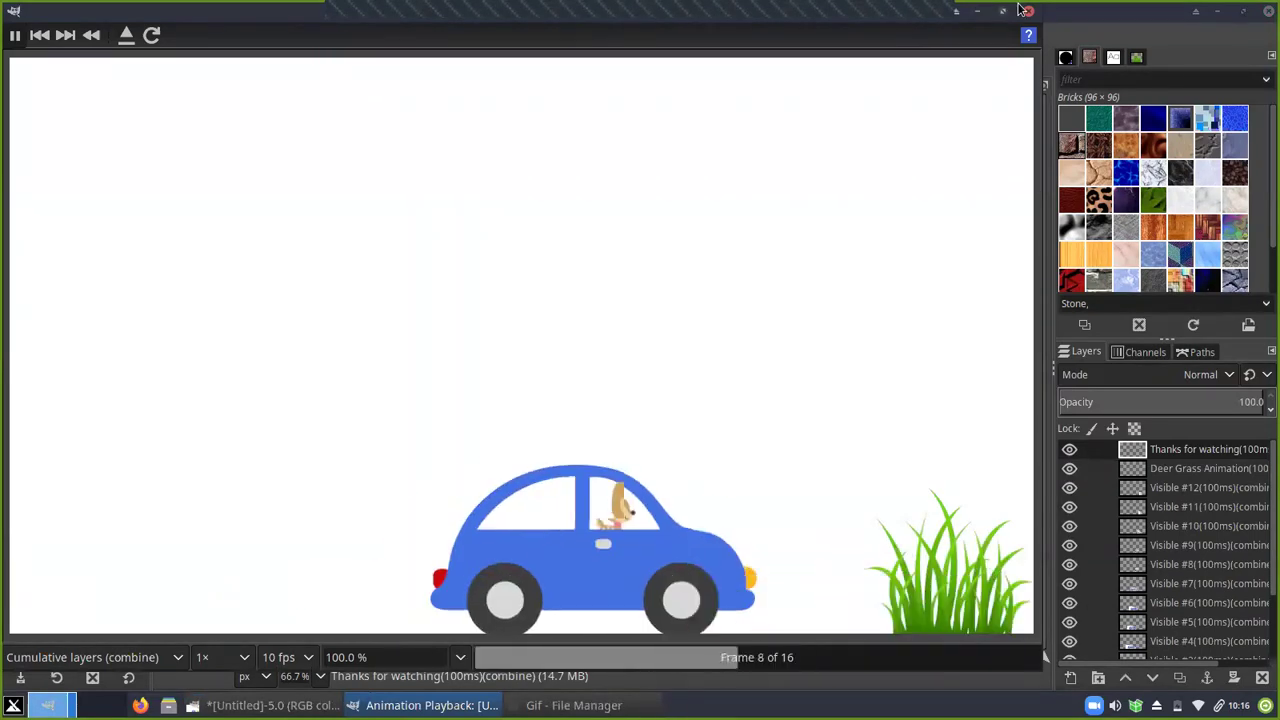
key("Escape")
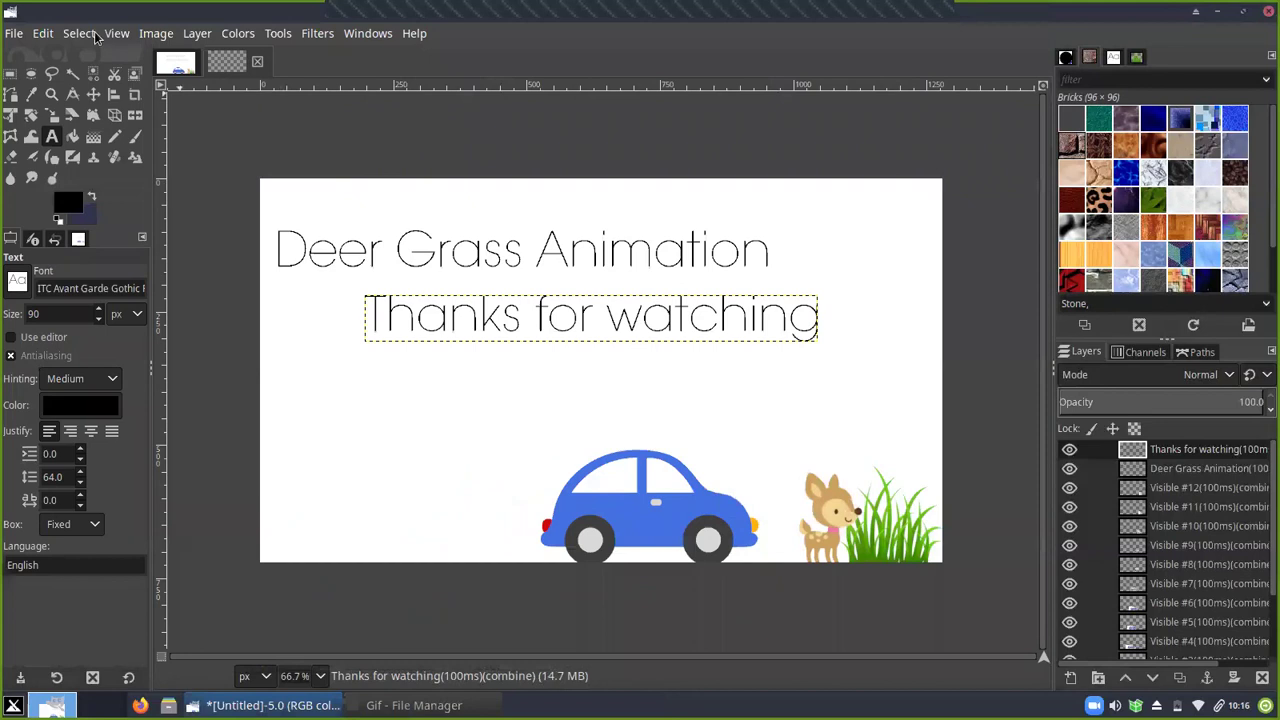
Export the image to the Desktop under the name deeranimation.gif
left_click(14, 33)
left_click(43, 312)
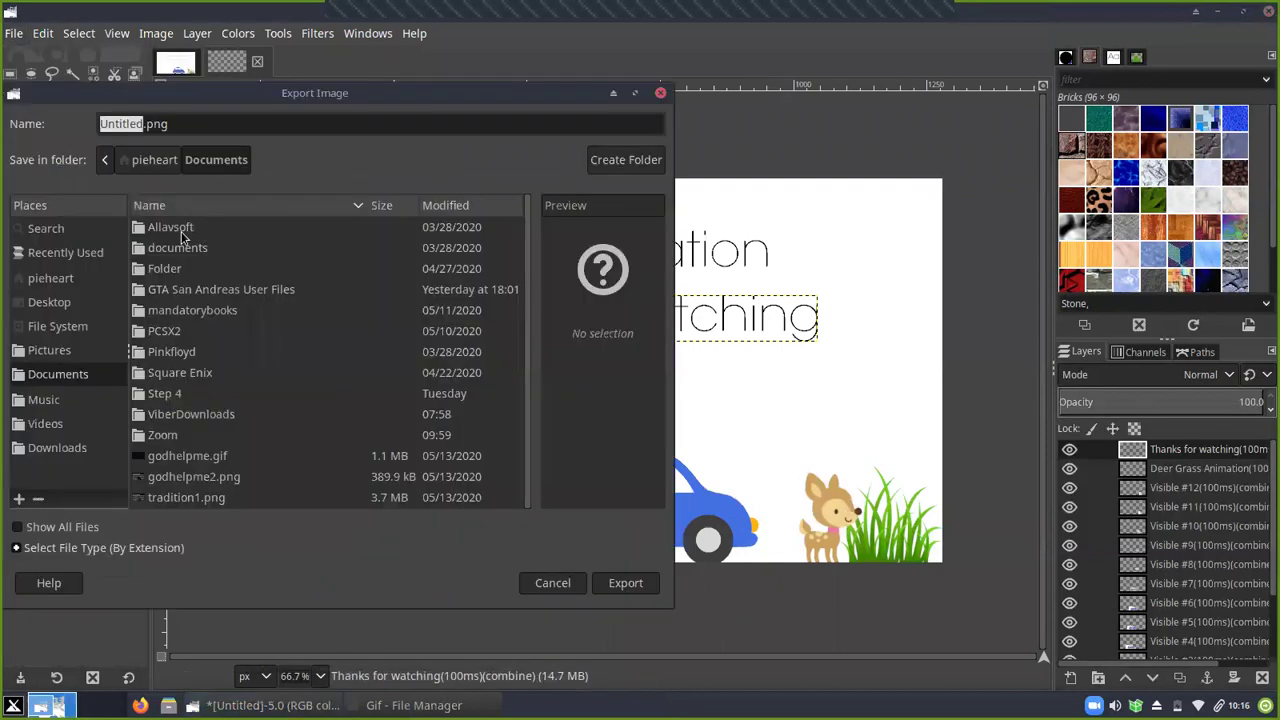
left_click(62, 302)
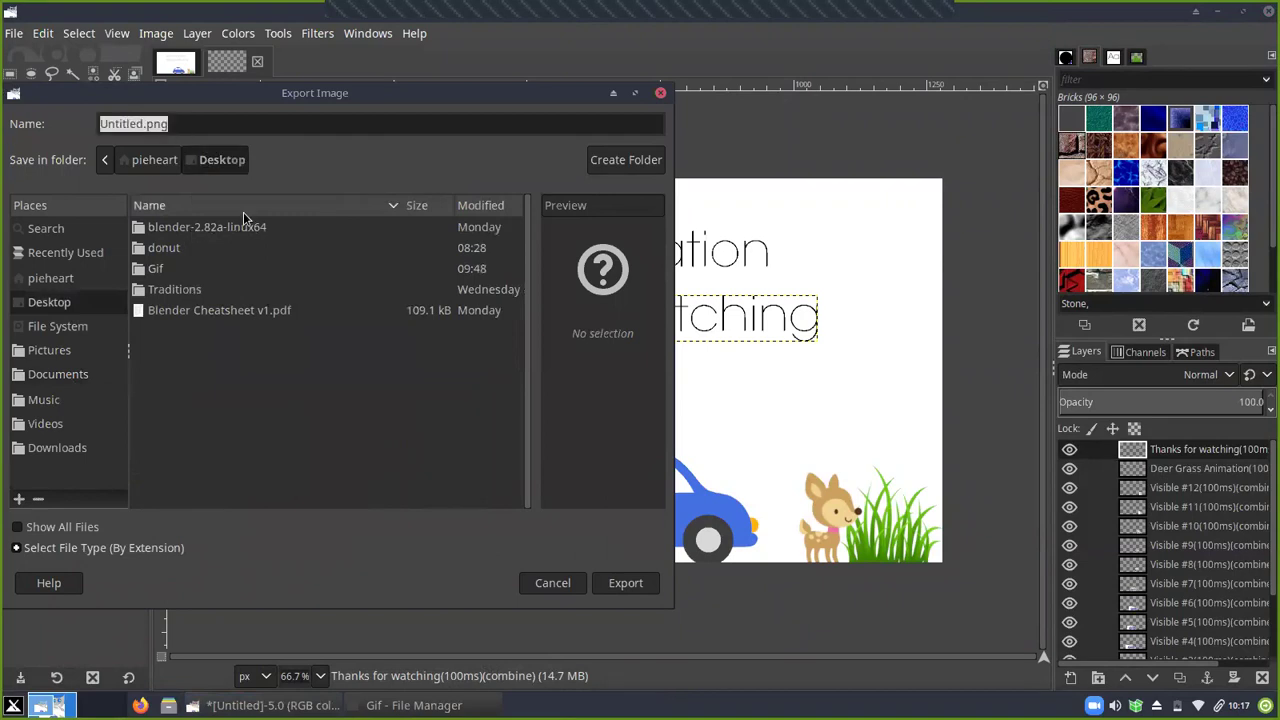
type("dee")
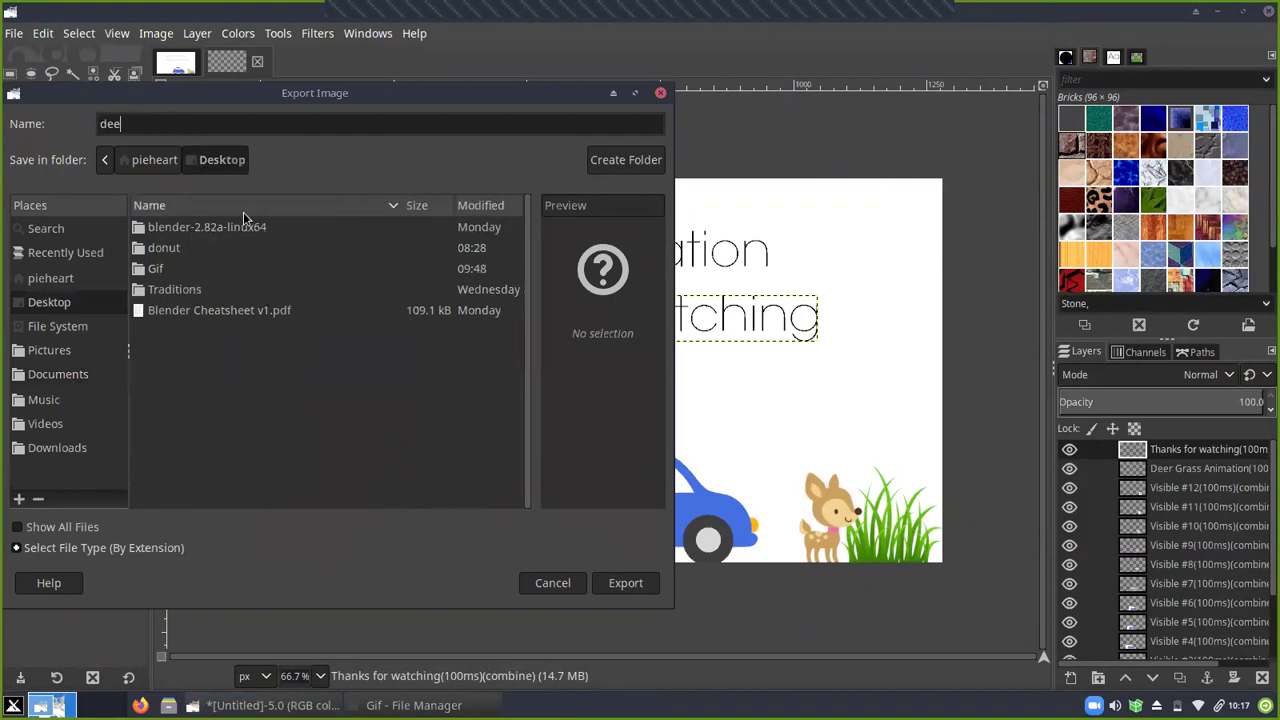
type("ranimation.gif")
left_click_drag(203, 124, 183, 124)
left_click(627, 583)
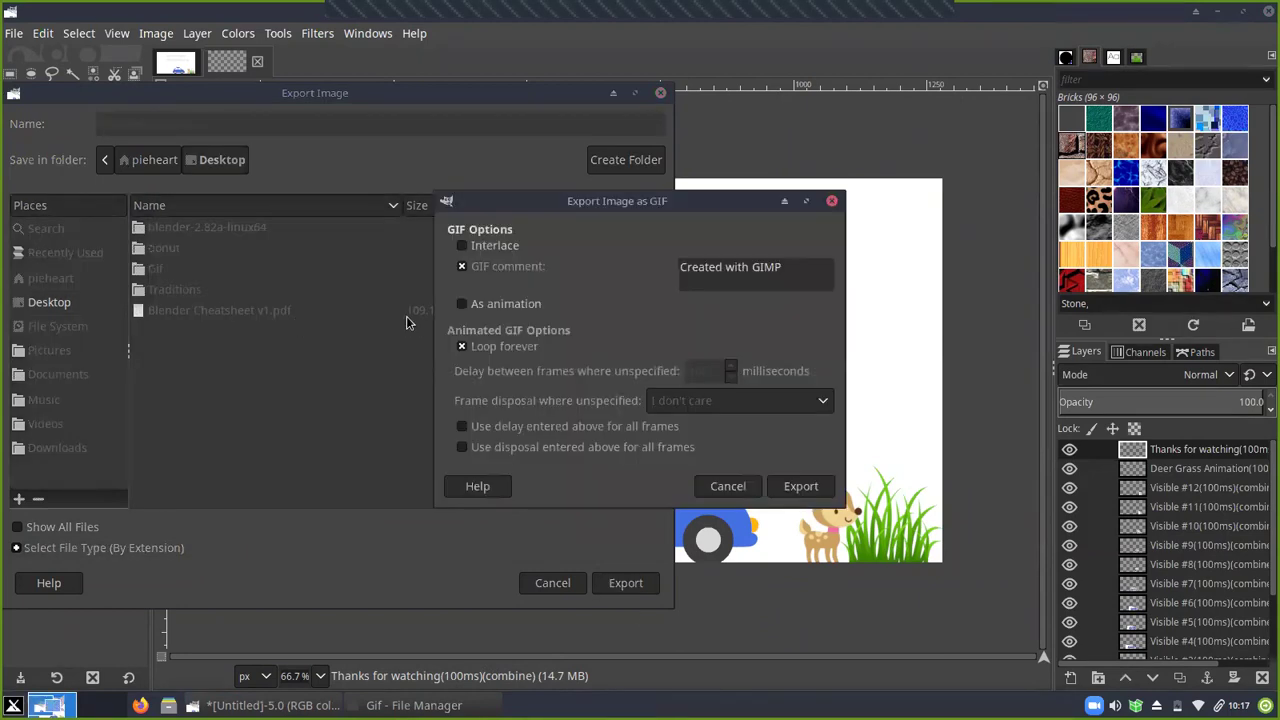
Export the GIF as a looping animation with a 170 ms delay for all frames, then start saving the project
left_click(462, 306)
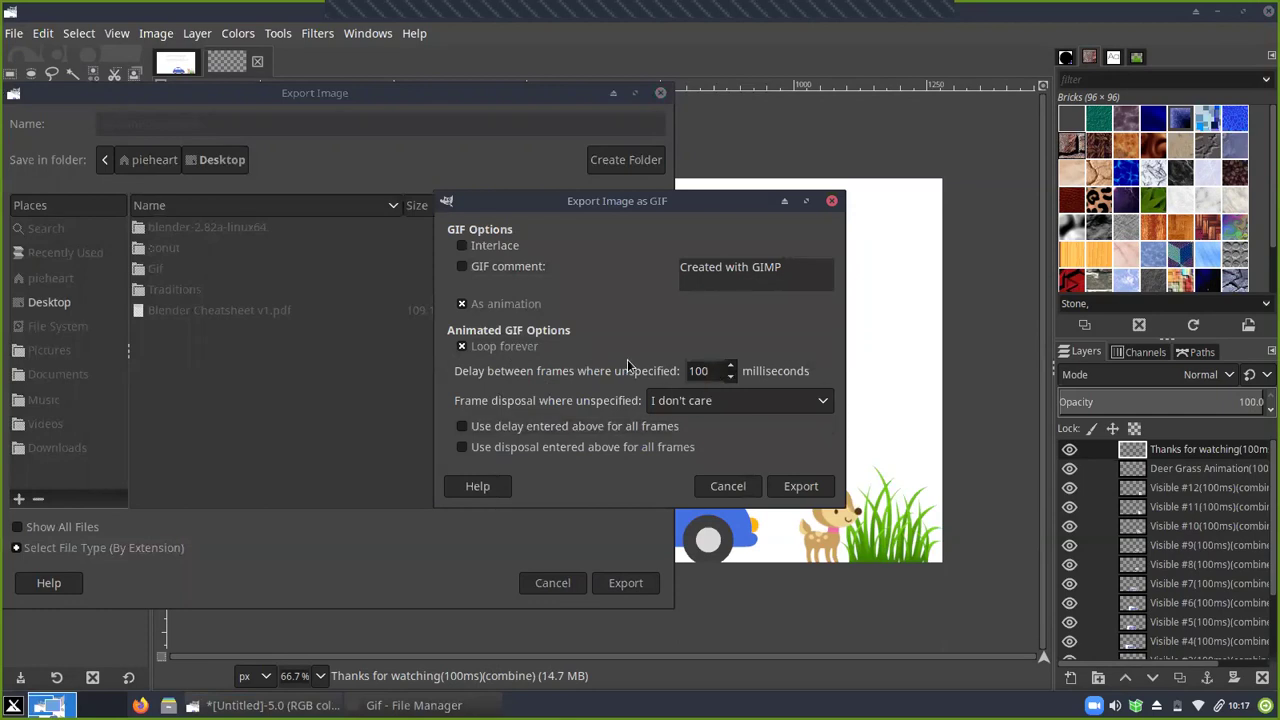
double_click(712, 372)
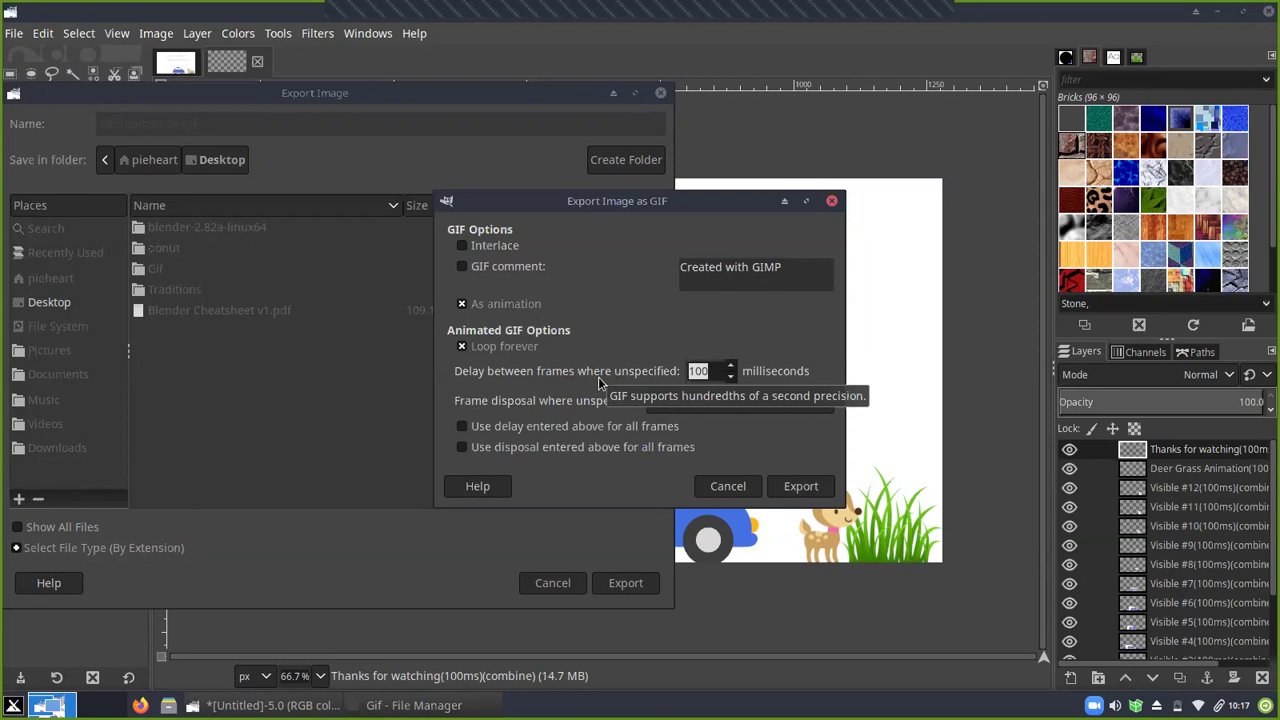
type("1")
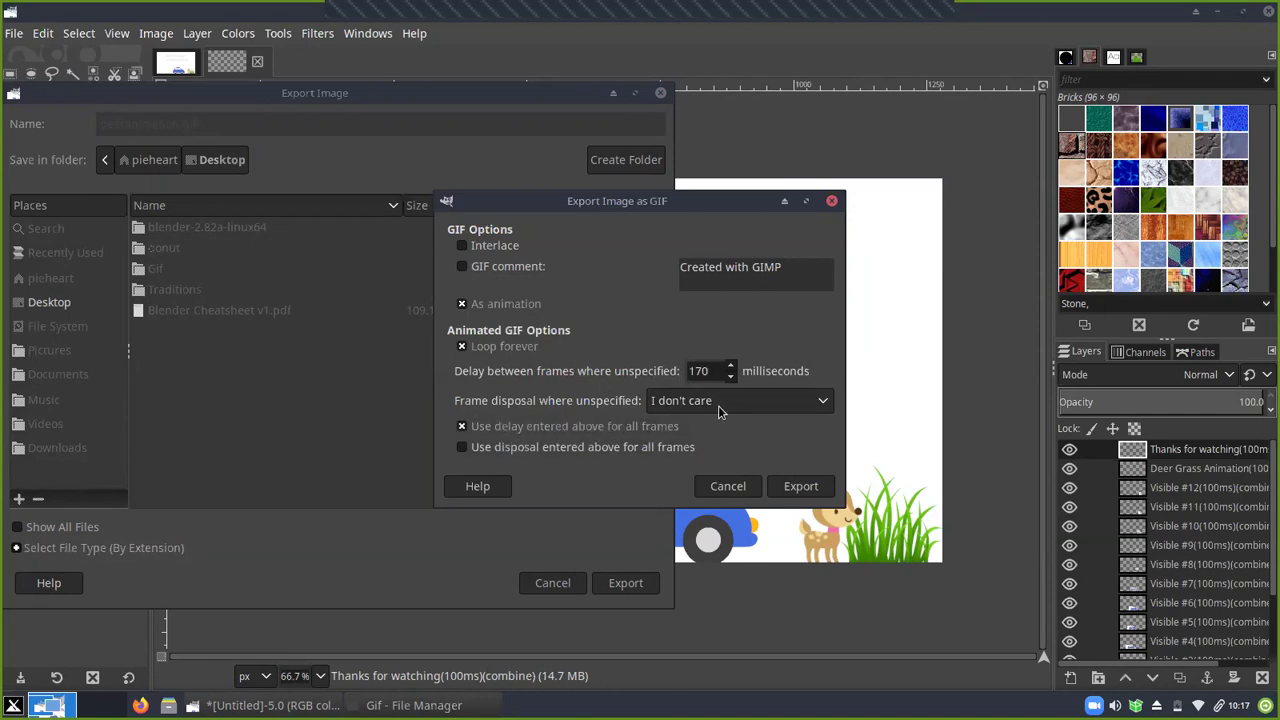
left_click(800, 487)
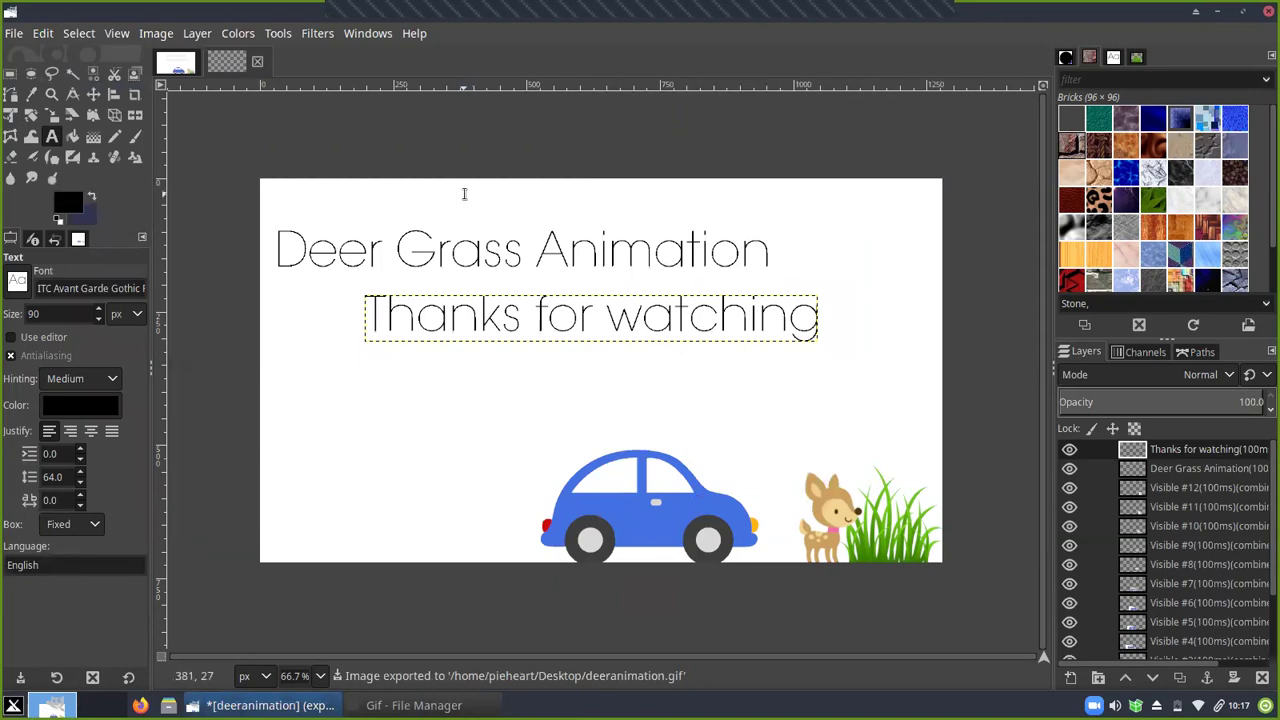
key("ctrl+s")
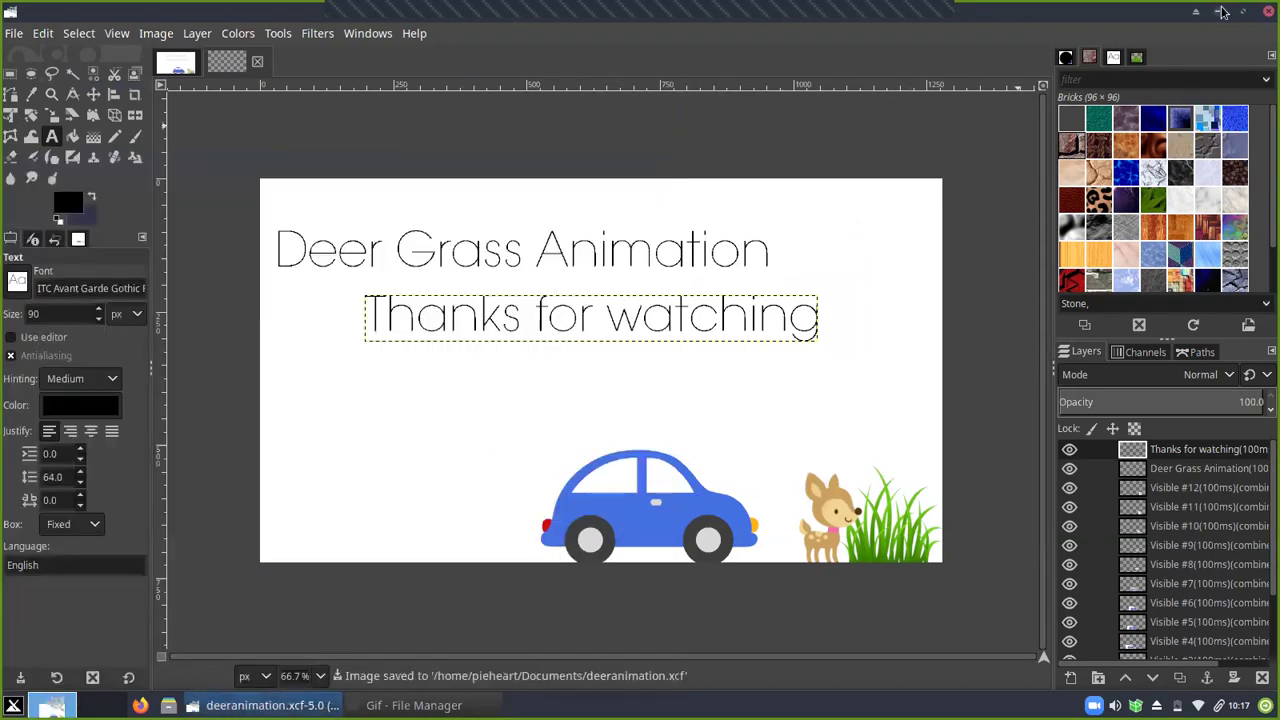
Minimize GIMP, close the file manager and open deeranimation.gif from the desktop in nomacs
left_click(1221, 11)
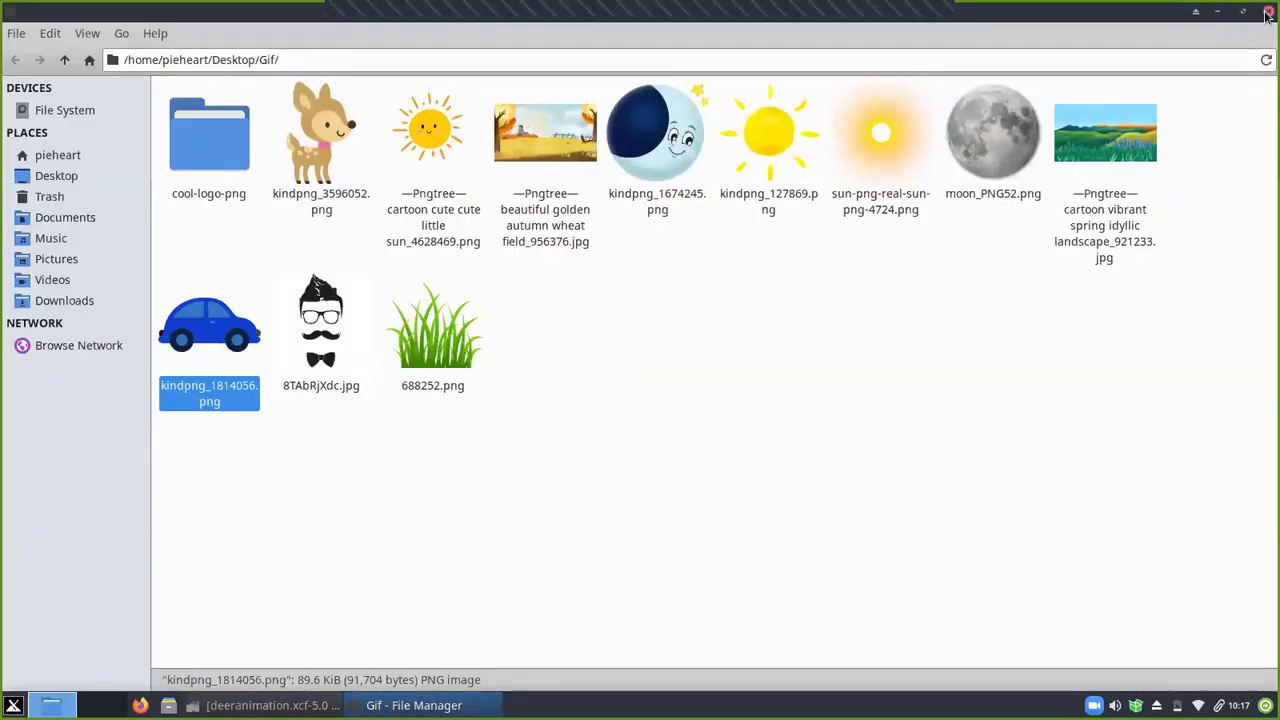
left_click(1267, 12)
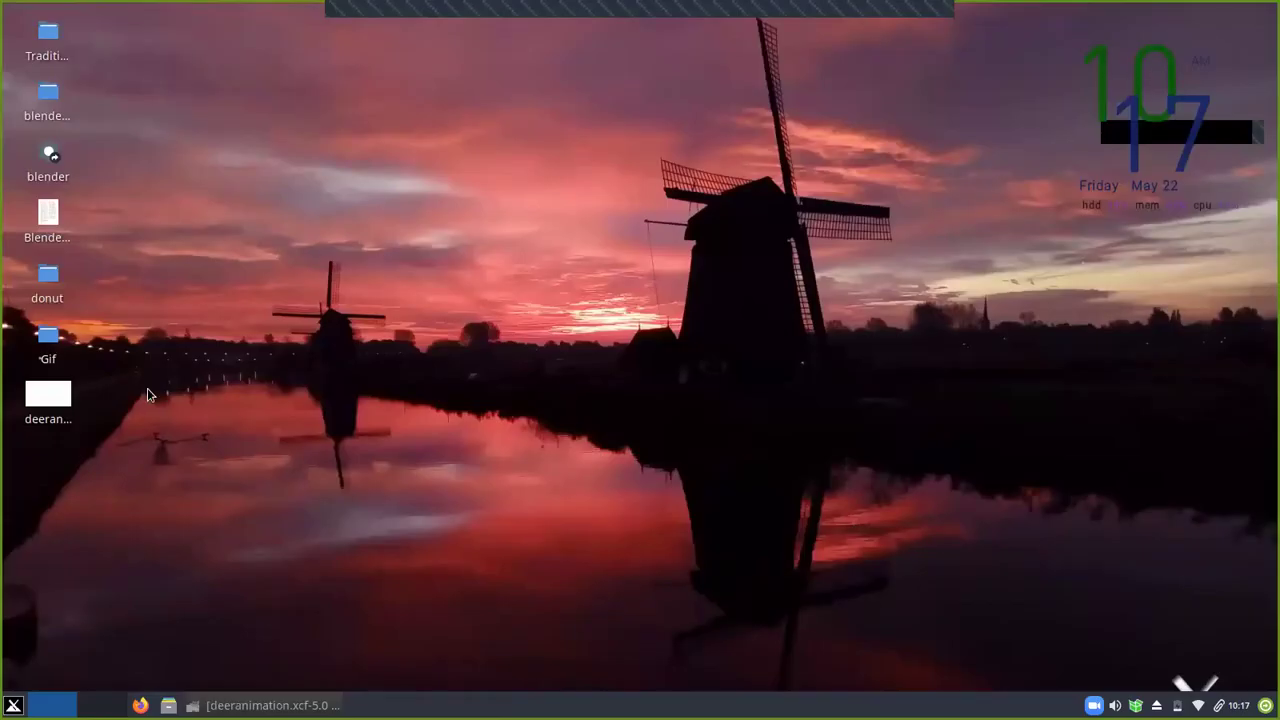
right_click(47, 396)
left_click(13, 402)
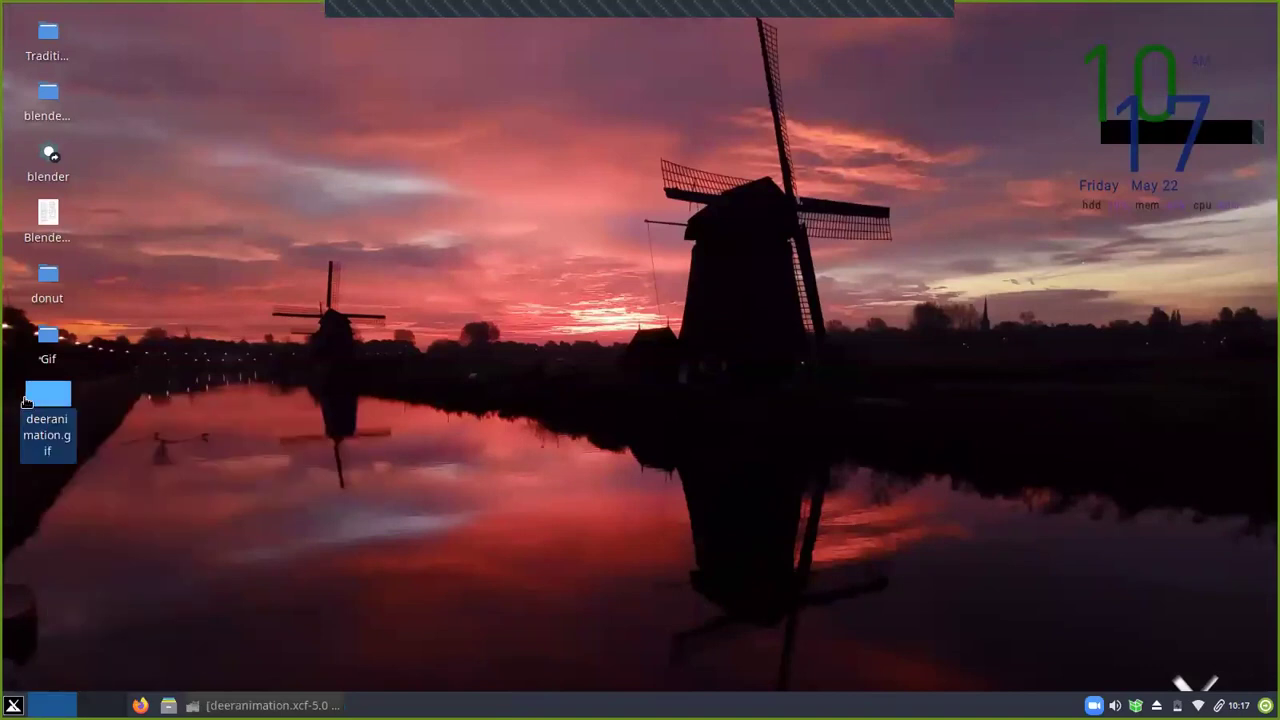
right_click(34, 401)
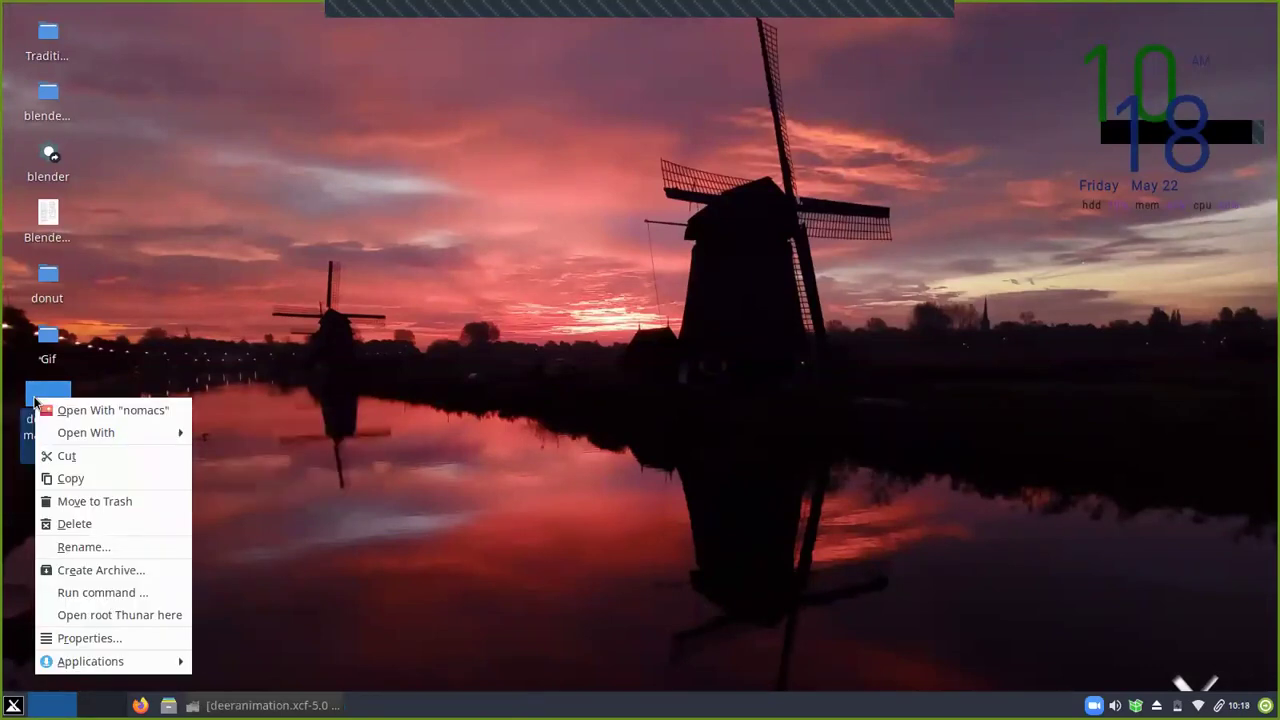
left_click(55, 411)
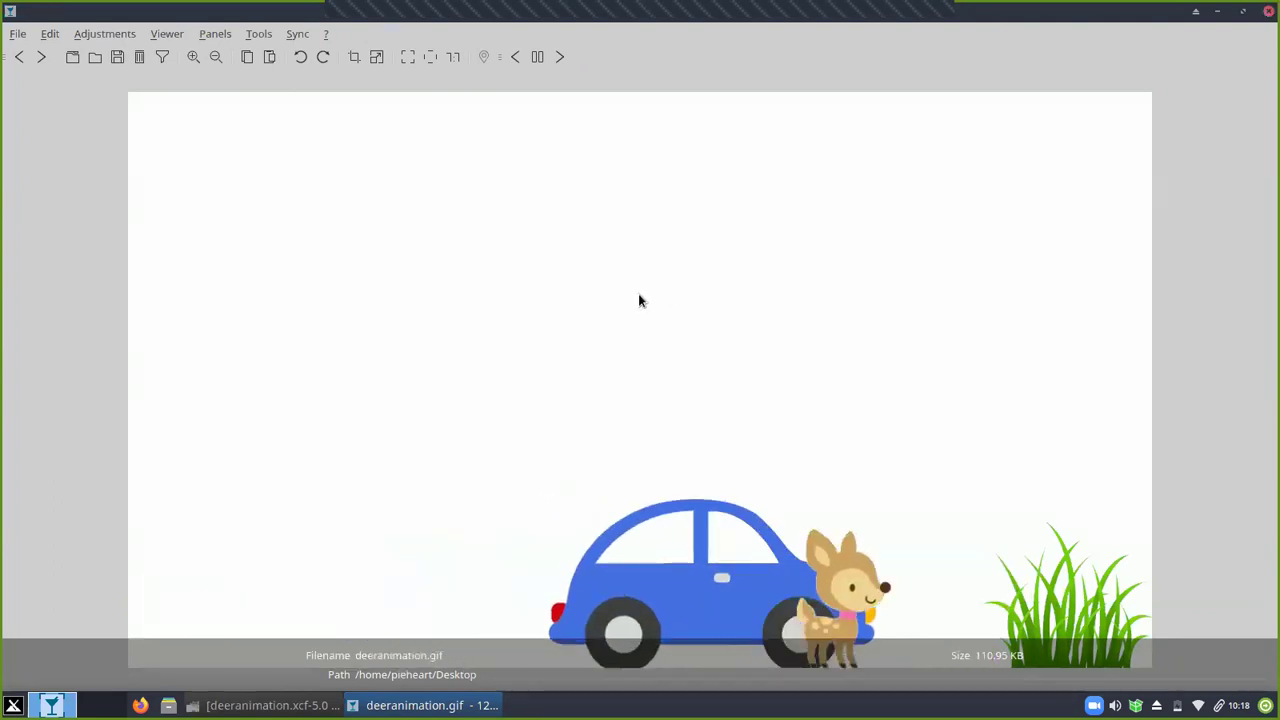
Close nomacs after watching the GIF loop, leaving the desktop showing
left_click(1242, 11)
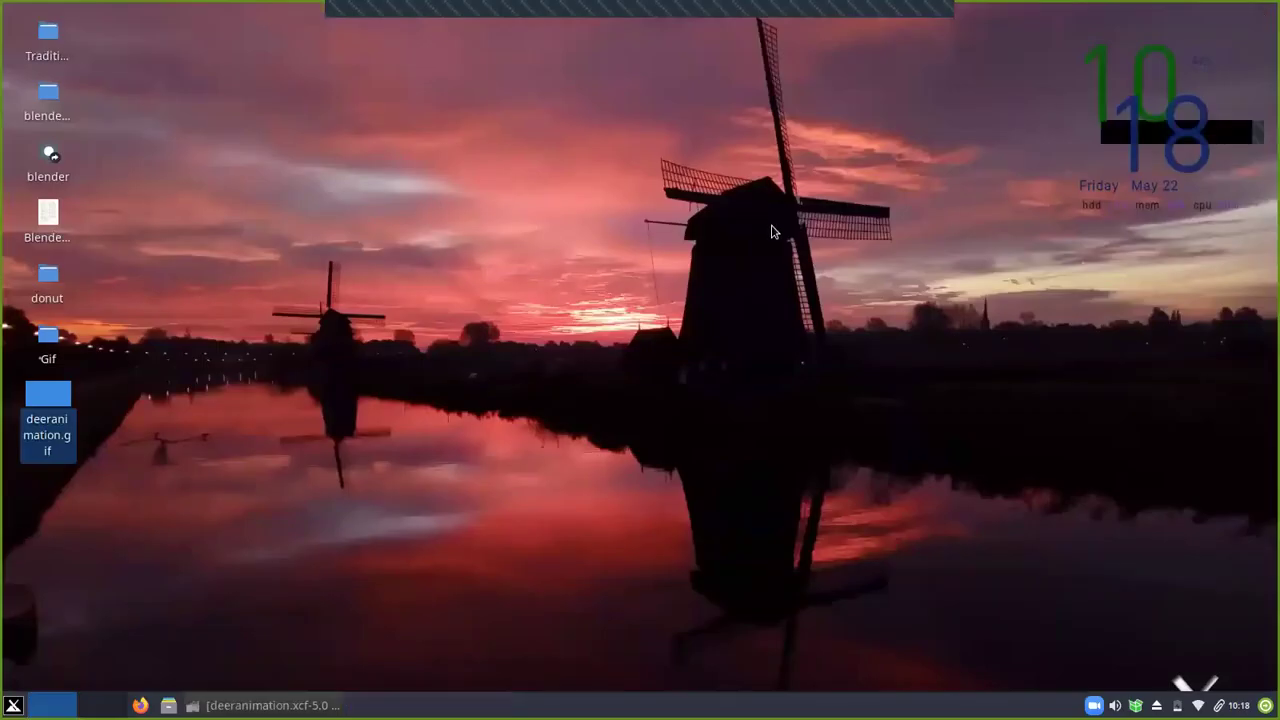
mouse_move(546, 9)
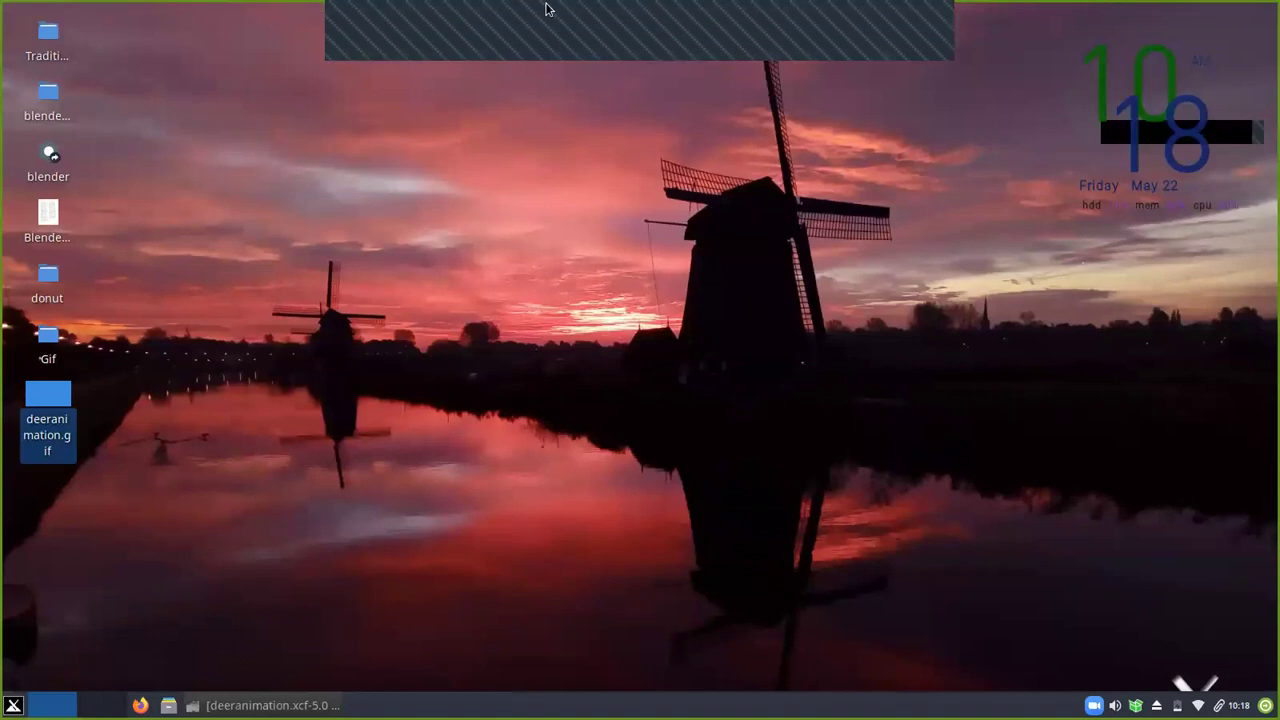
left_click(926, 19)
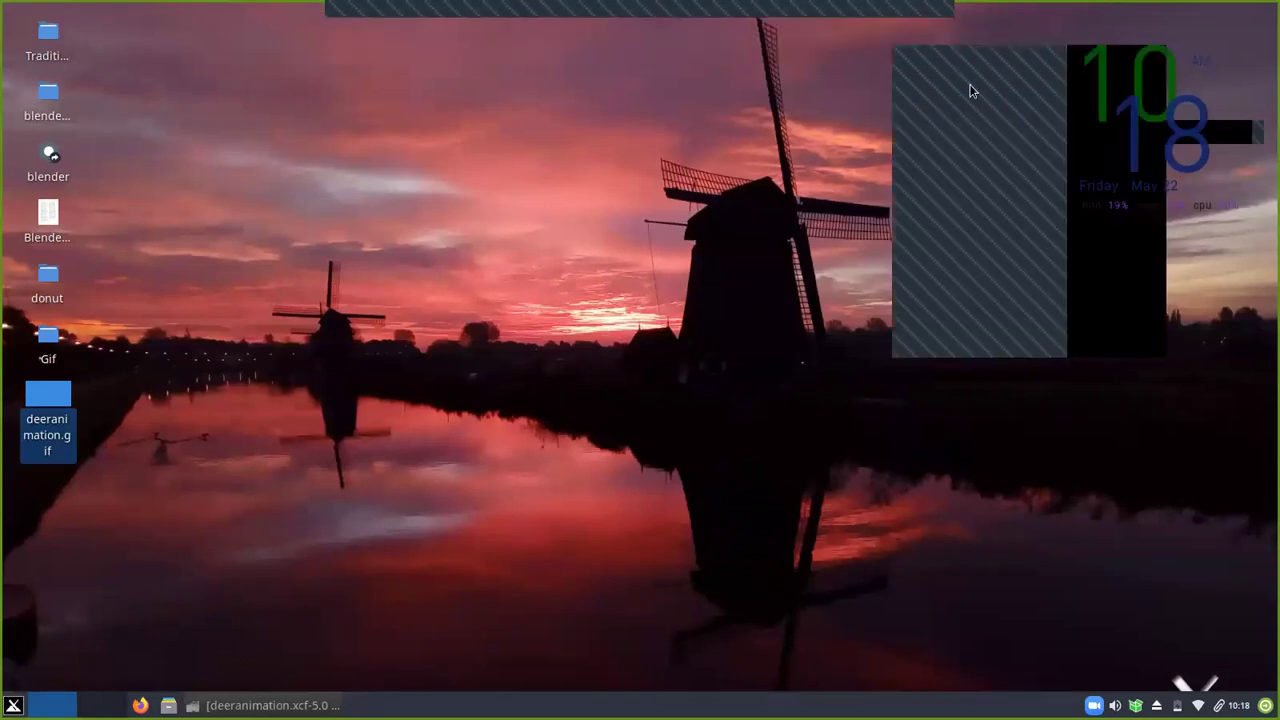